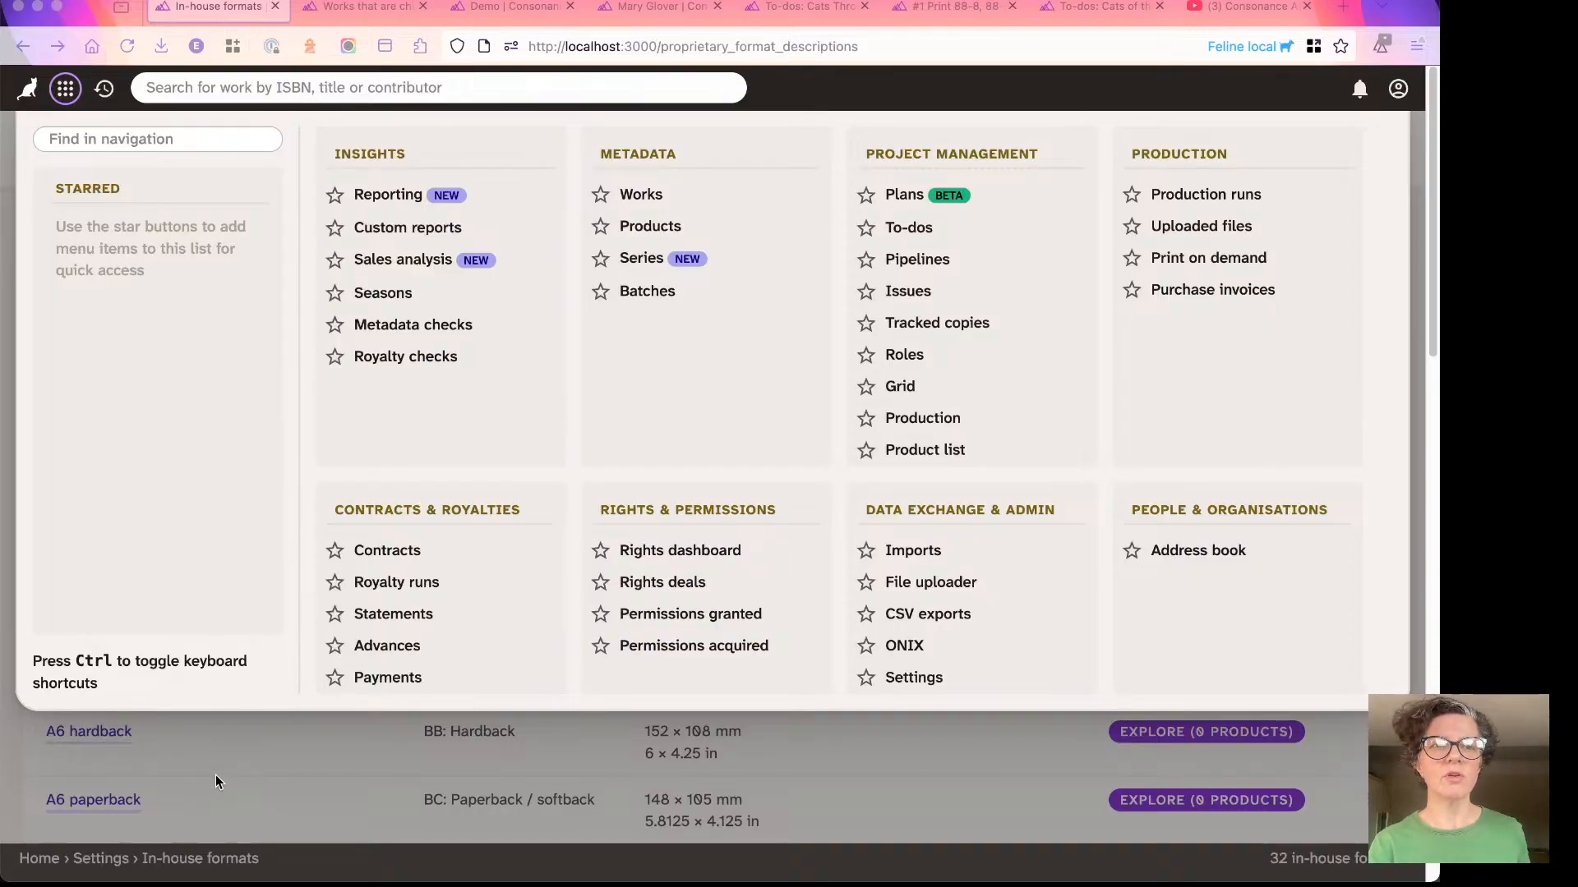
- Open the recently visited work Cats of the World in a new browser tab and switch to it
left_click(216, 747)
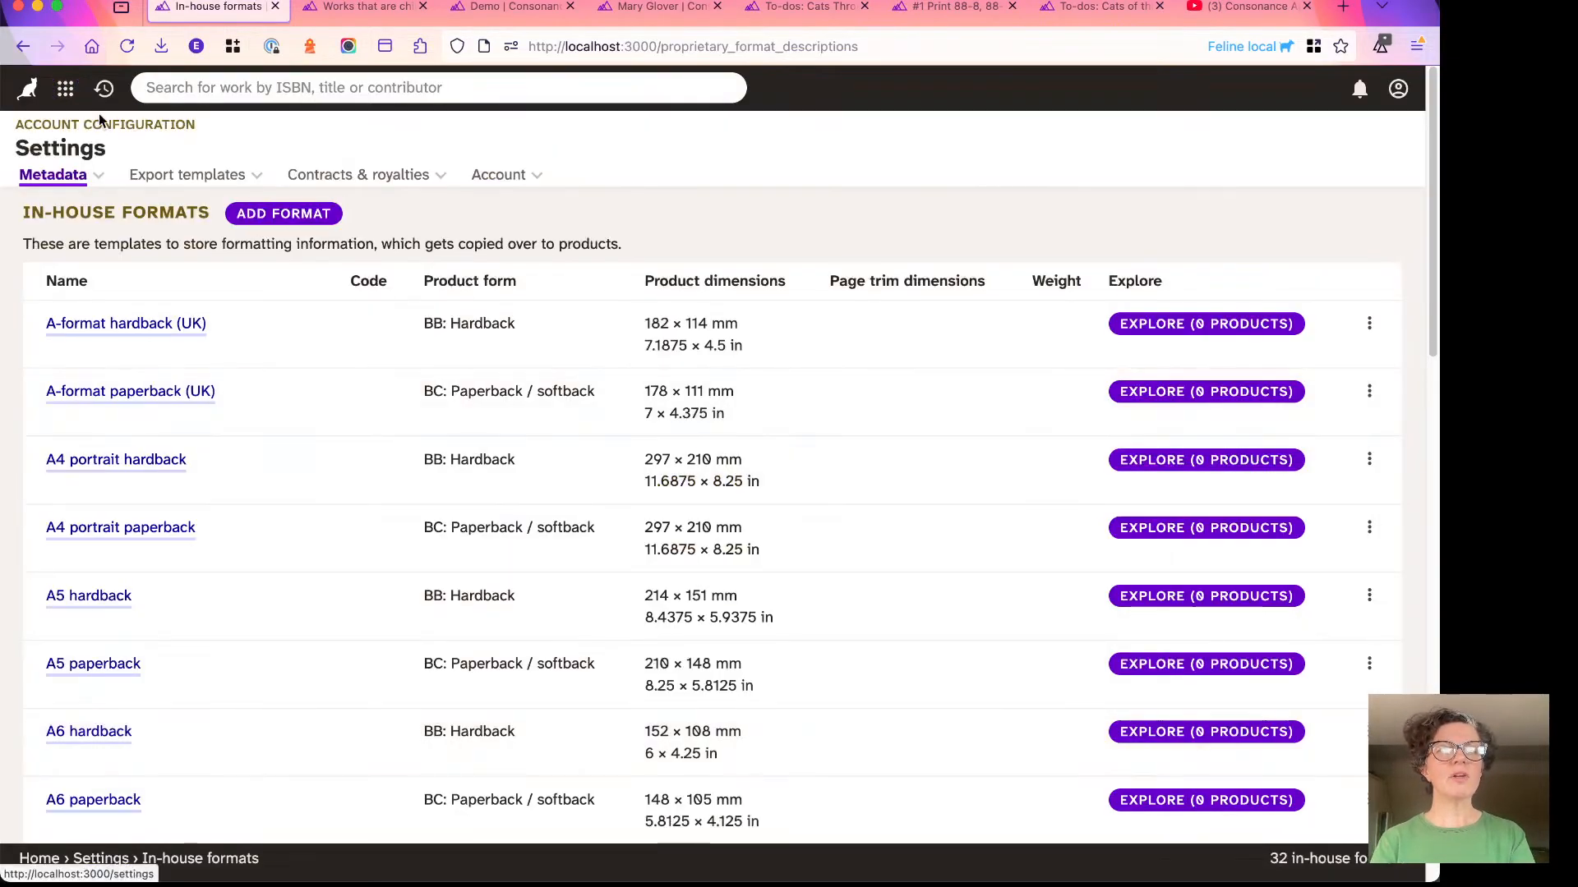
left_click(104, 88)
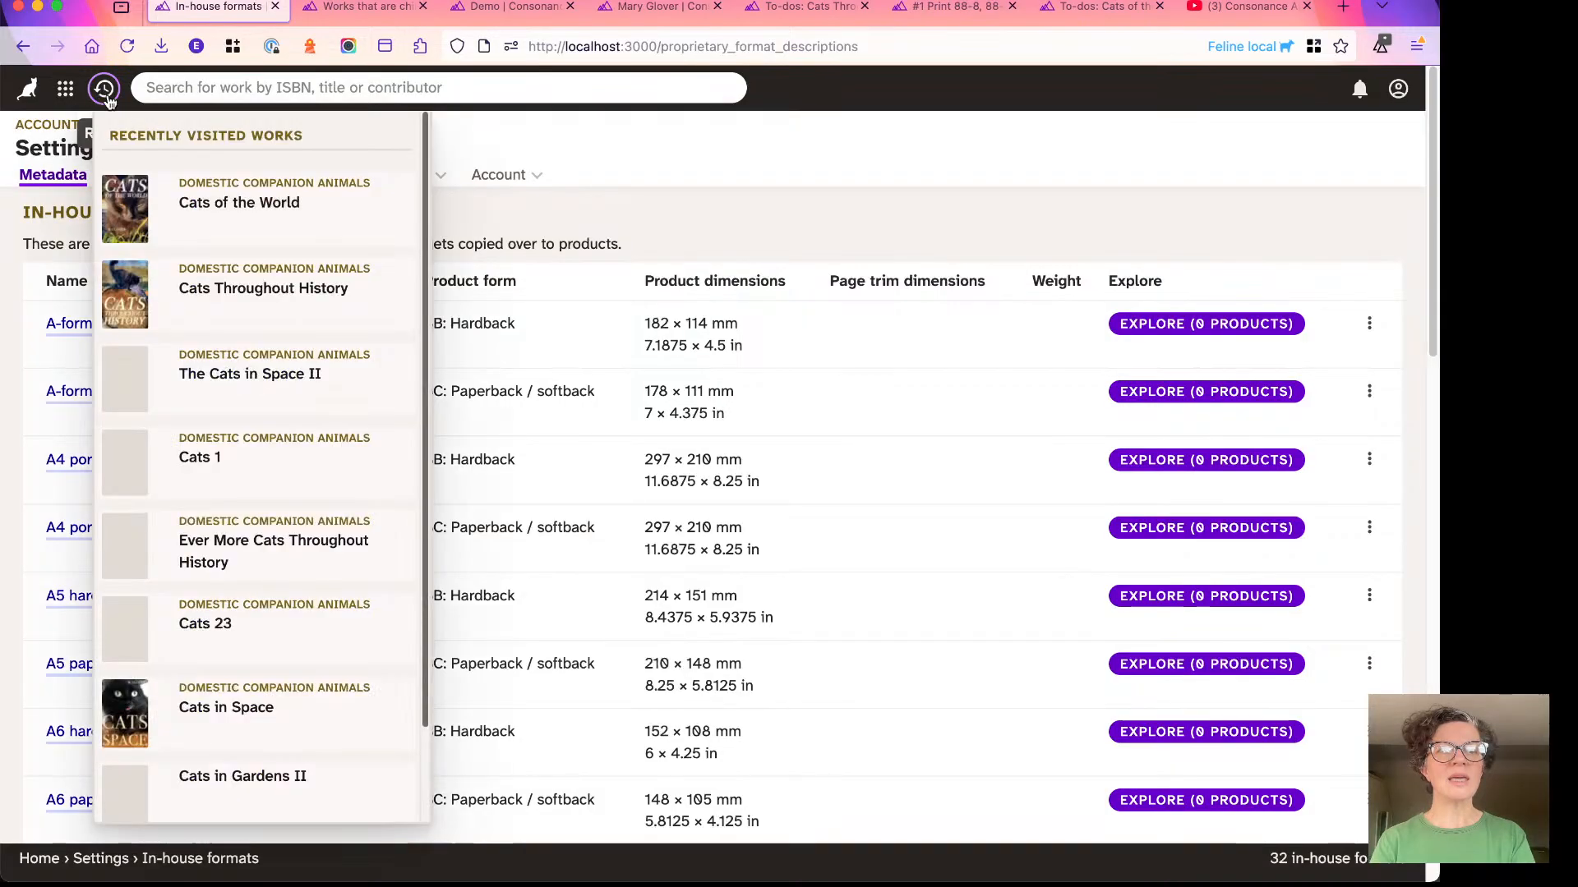
right_click(222, 225)
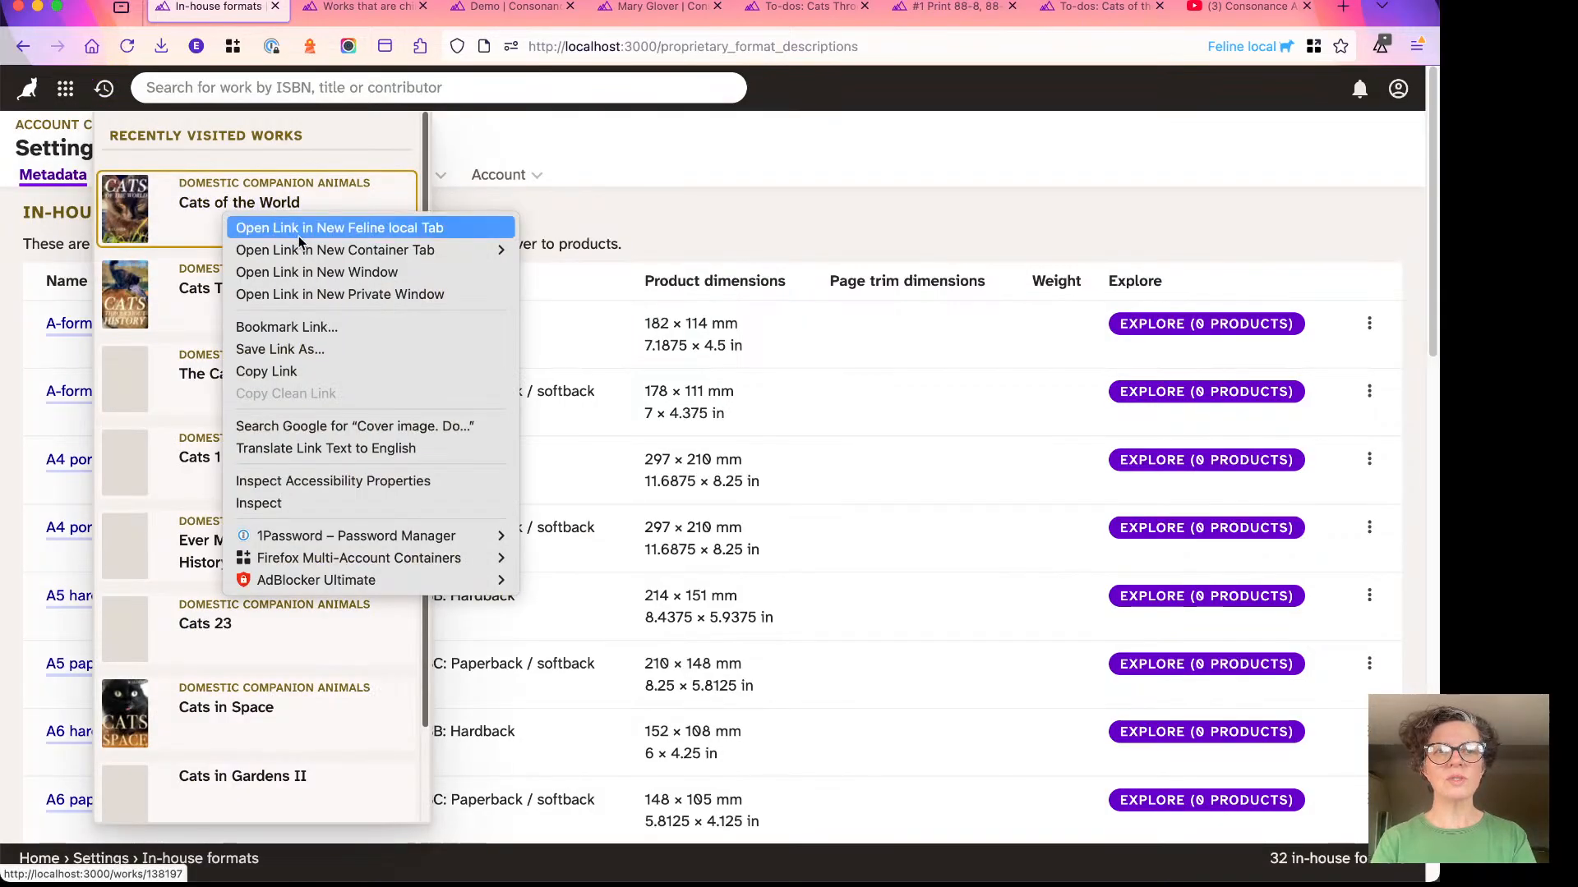
left_click(300, 233)
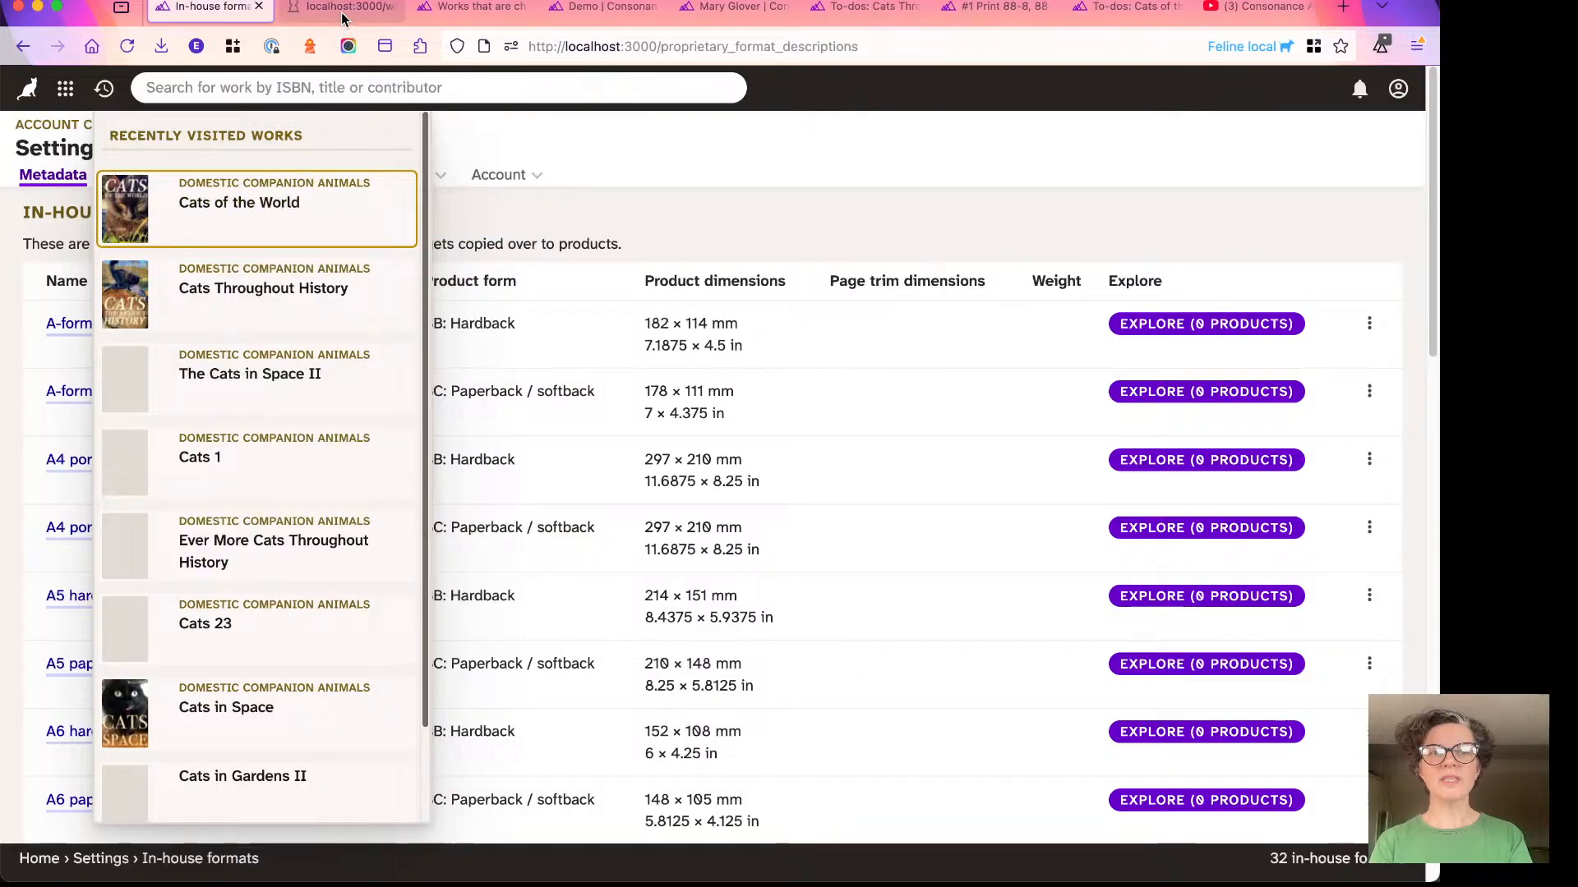
left_click(343, 15)
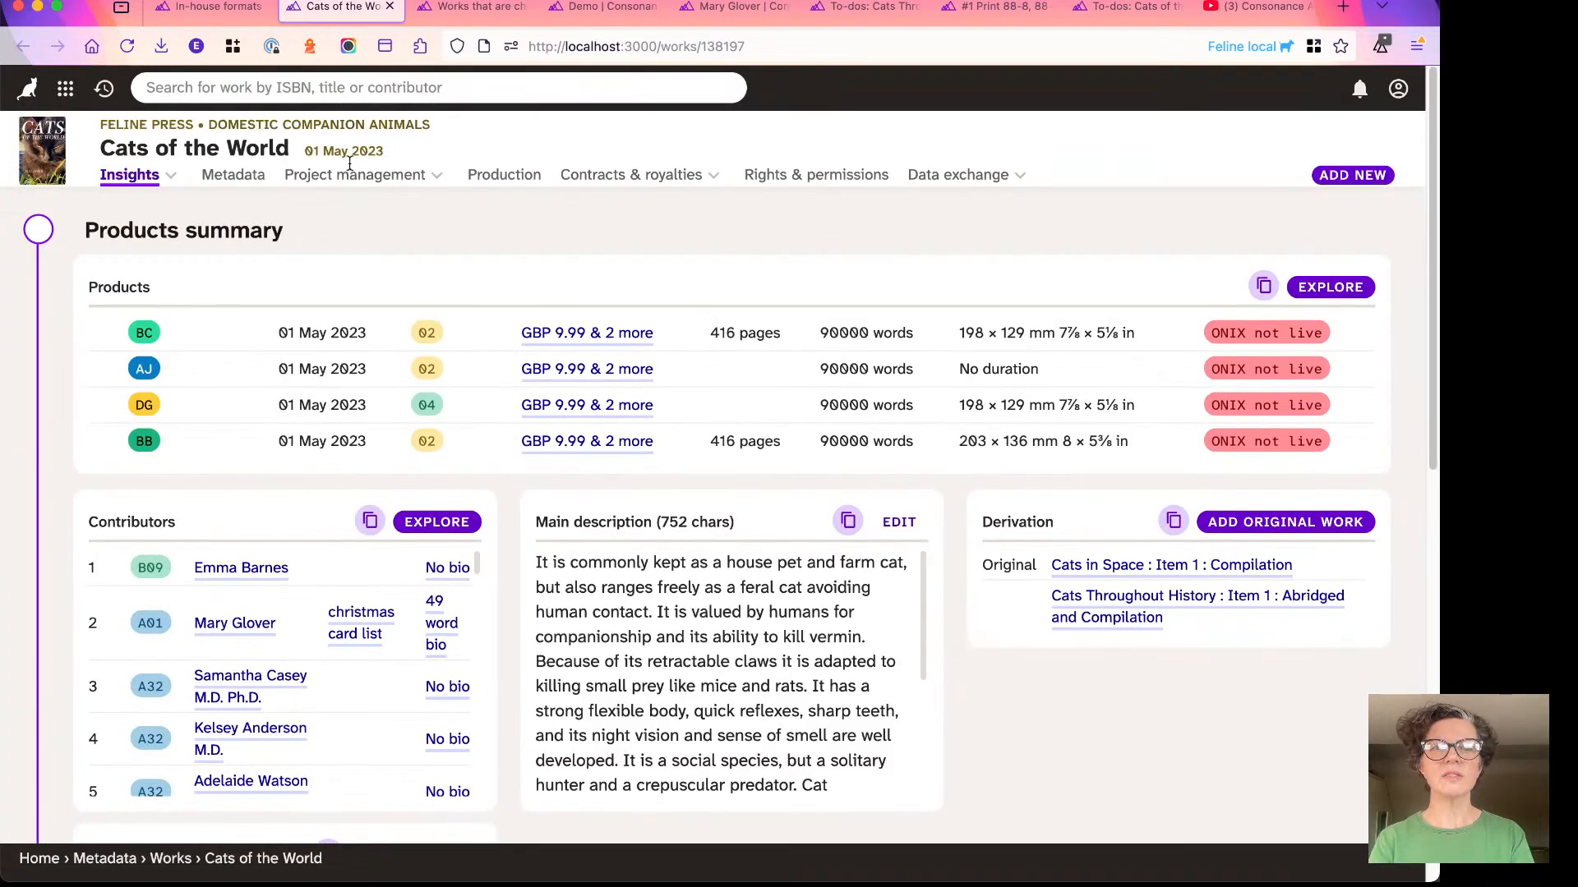
- Go to the Format section of the work's metadata and open its product types for editing
left_click(227, 175)
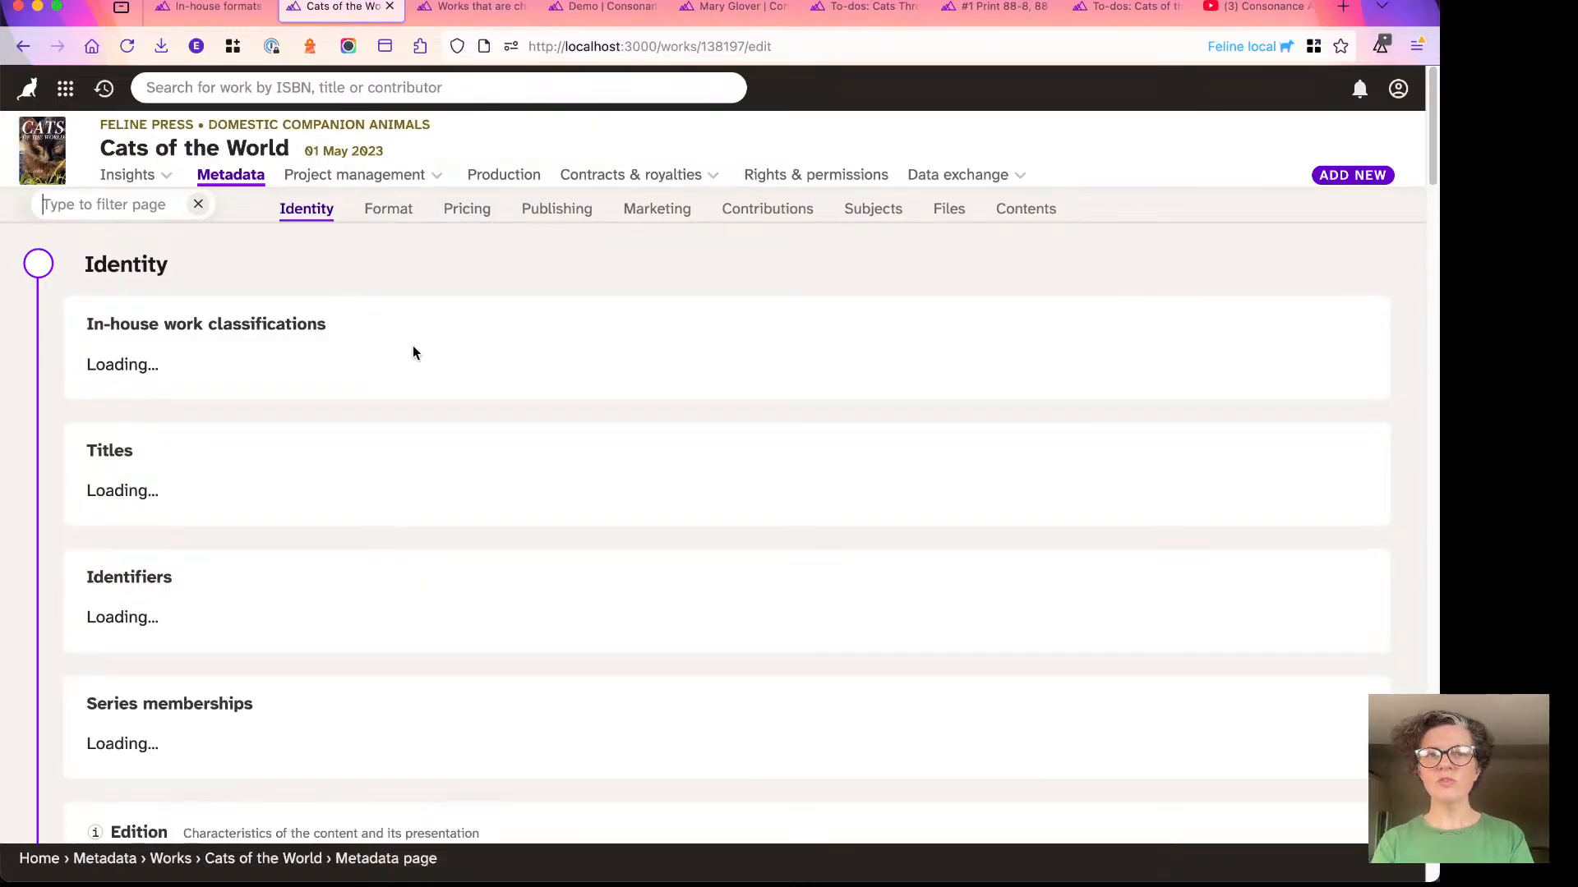
left_click(385, 211)
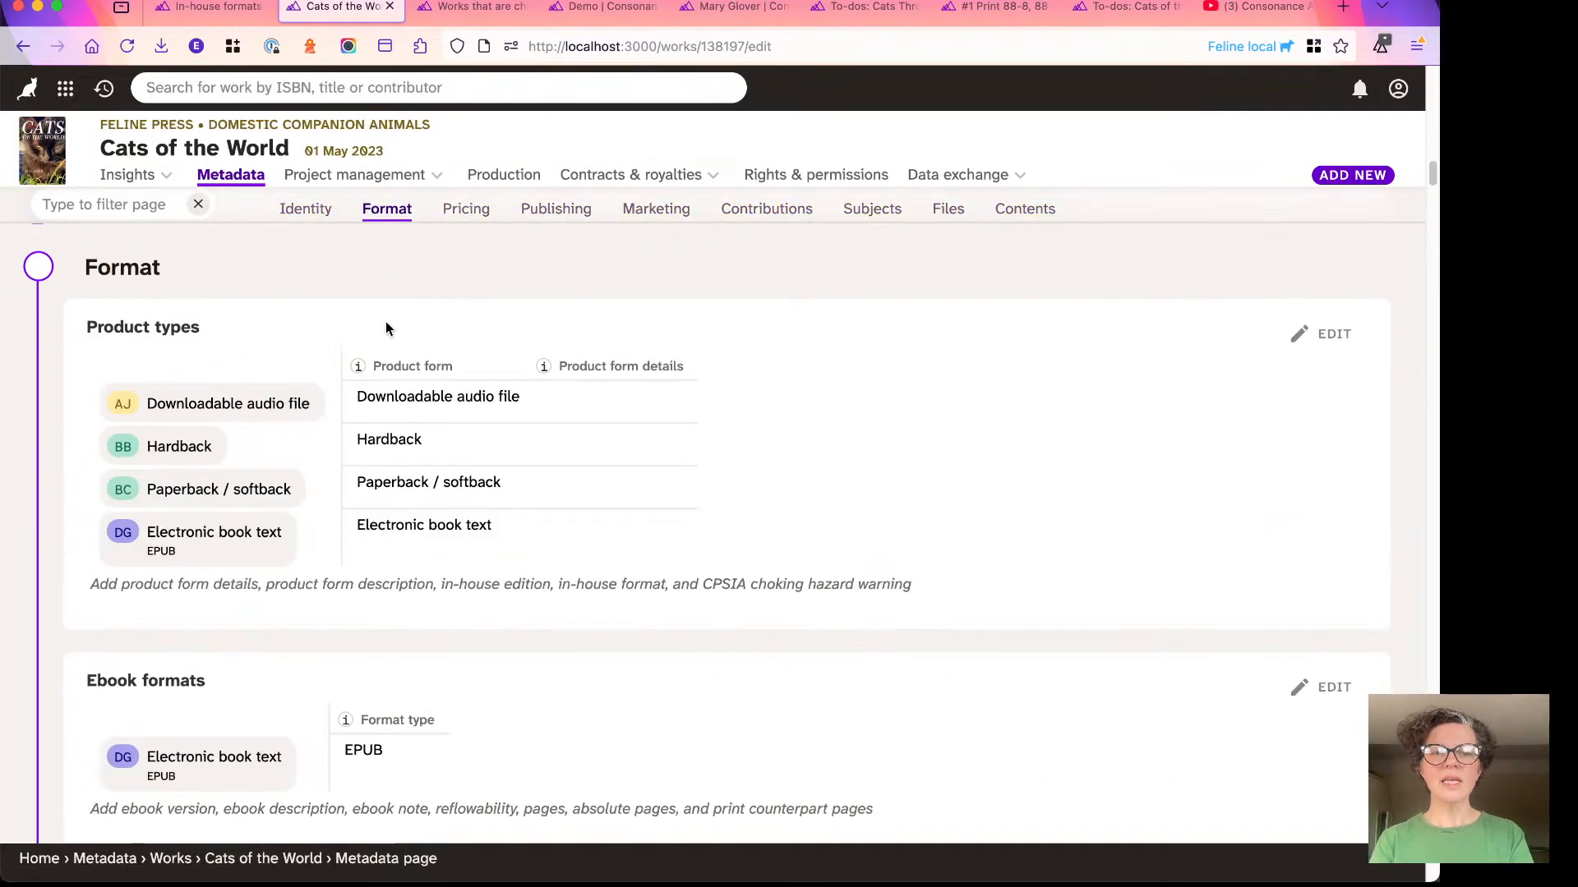
scroll(329, 353, "down", 1)
scroll(275, 380, "down", 2)
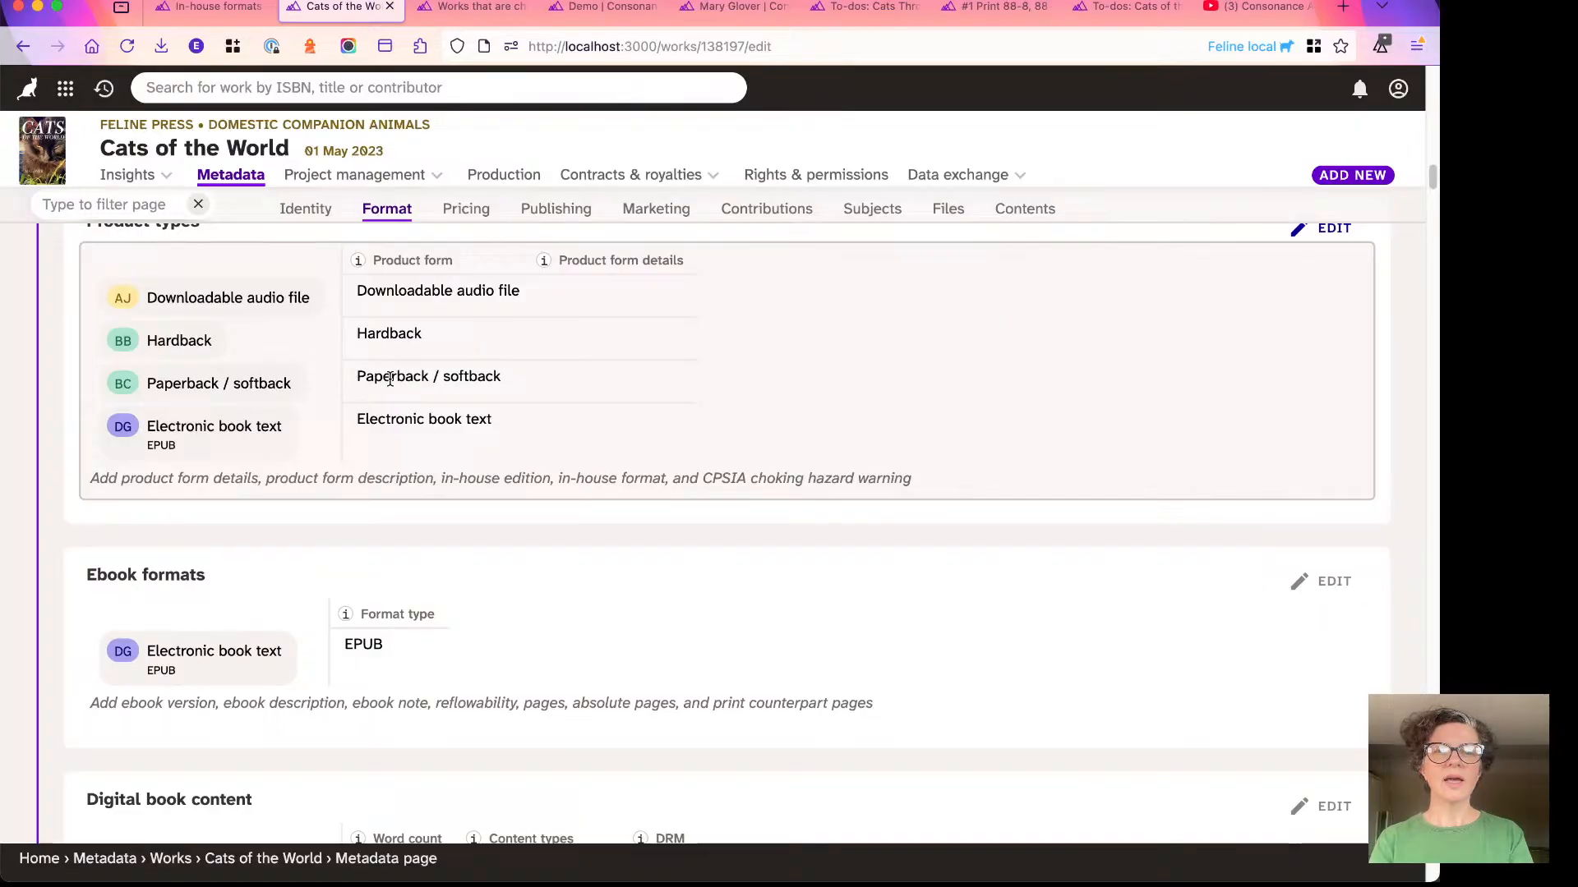
scroll(390, 378, "up", 1)
left_click(567, 415)
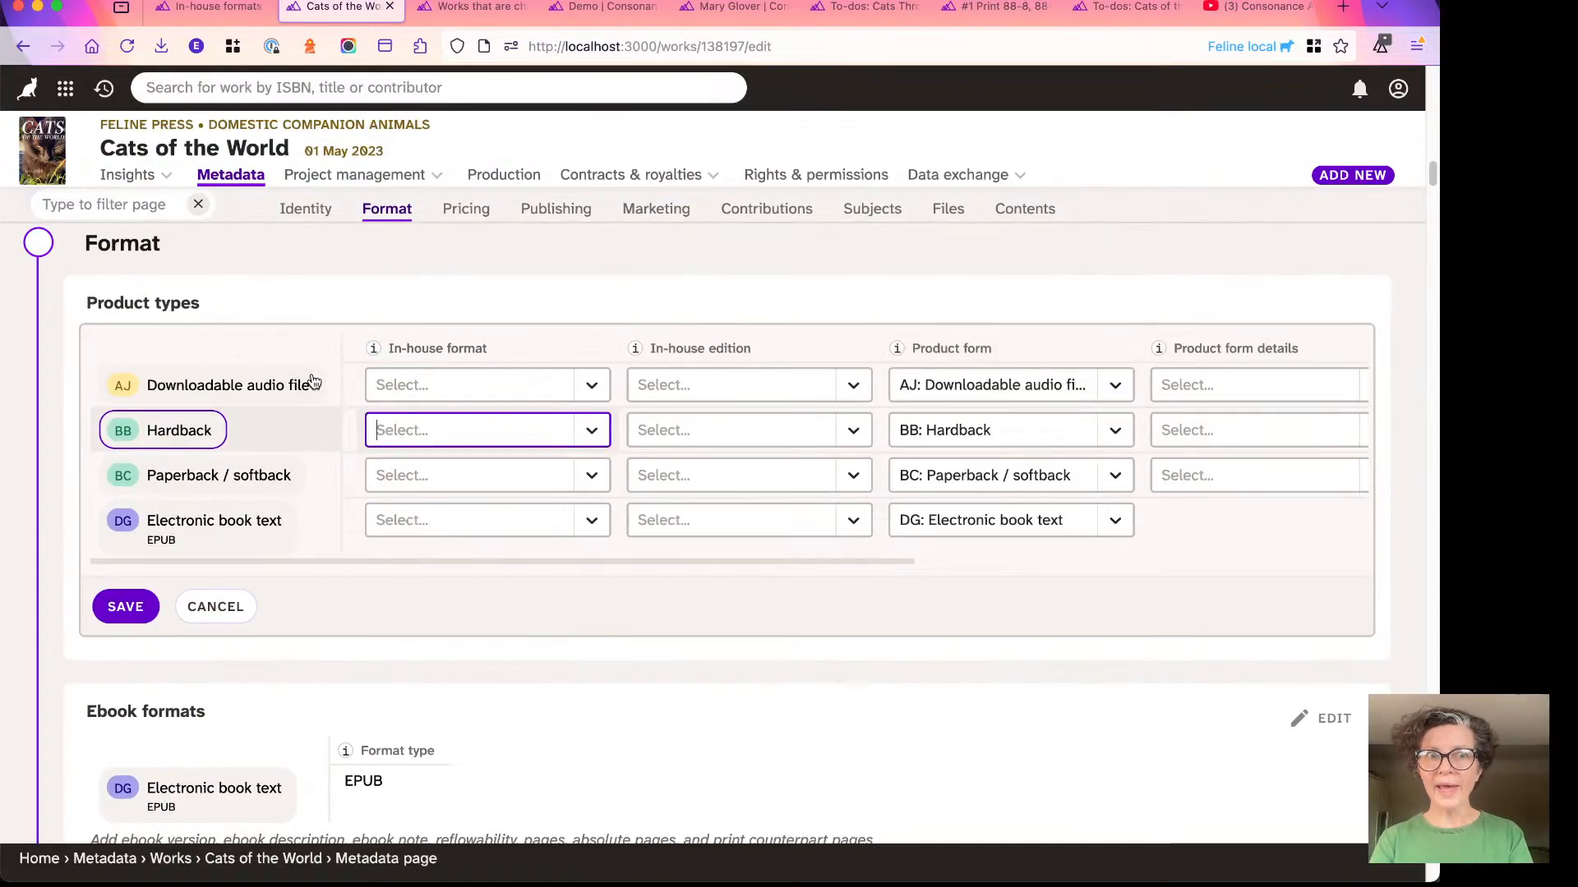
- Read the help note for the In-house format field in the product types, and close it
scroll(328, 318, "up", 1)
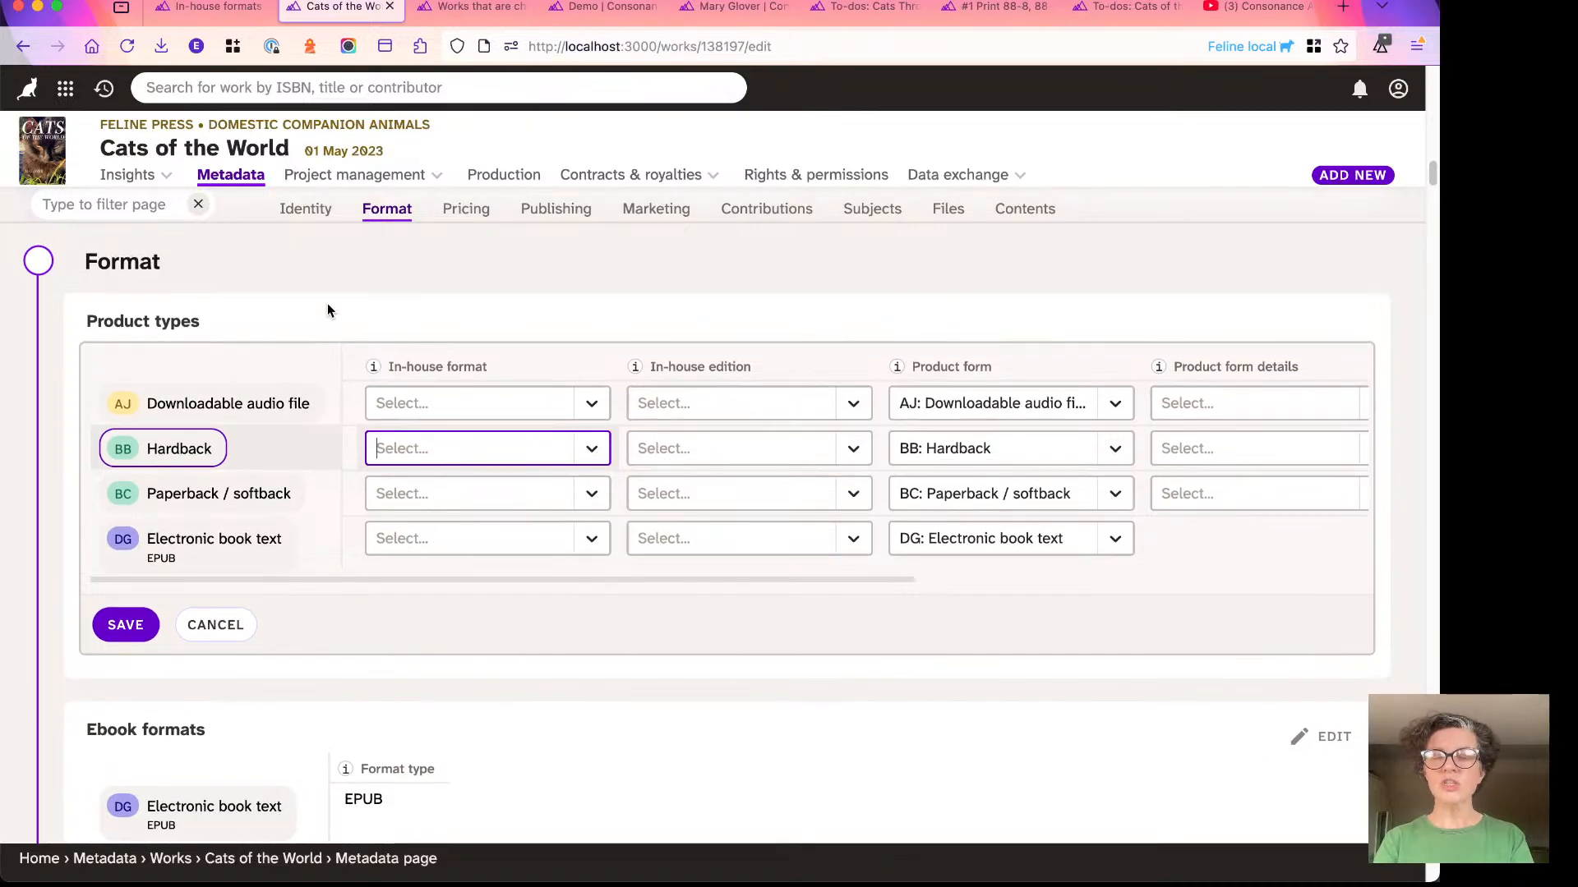
left_click(399, 373)
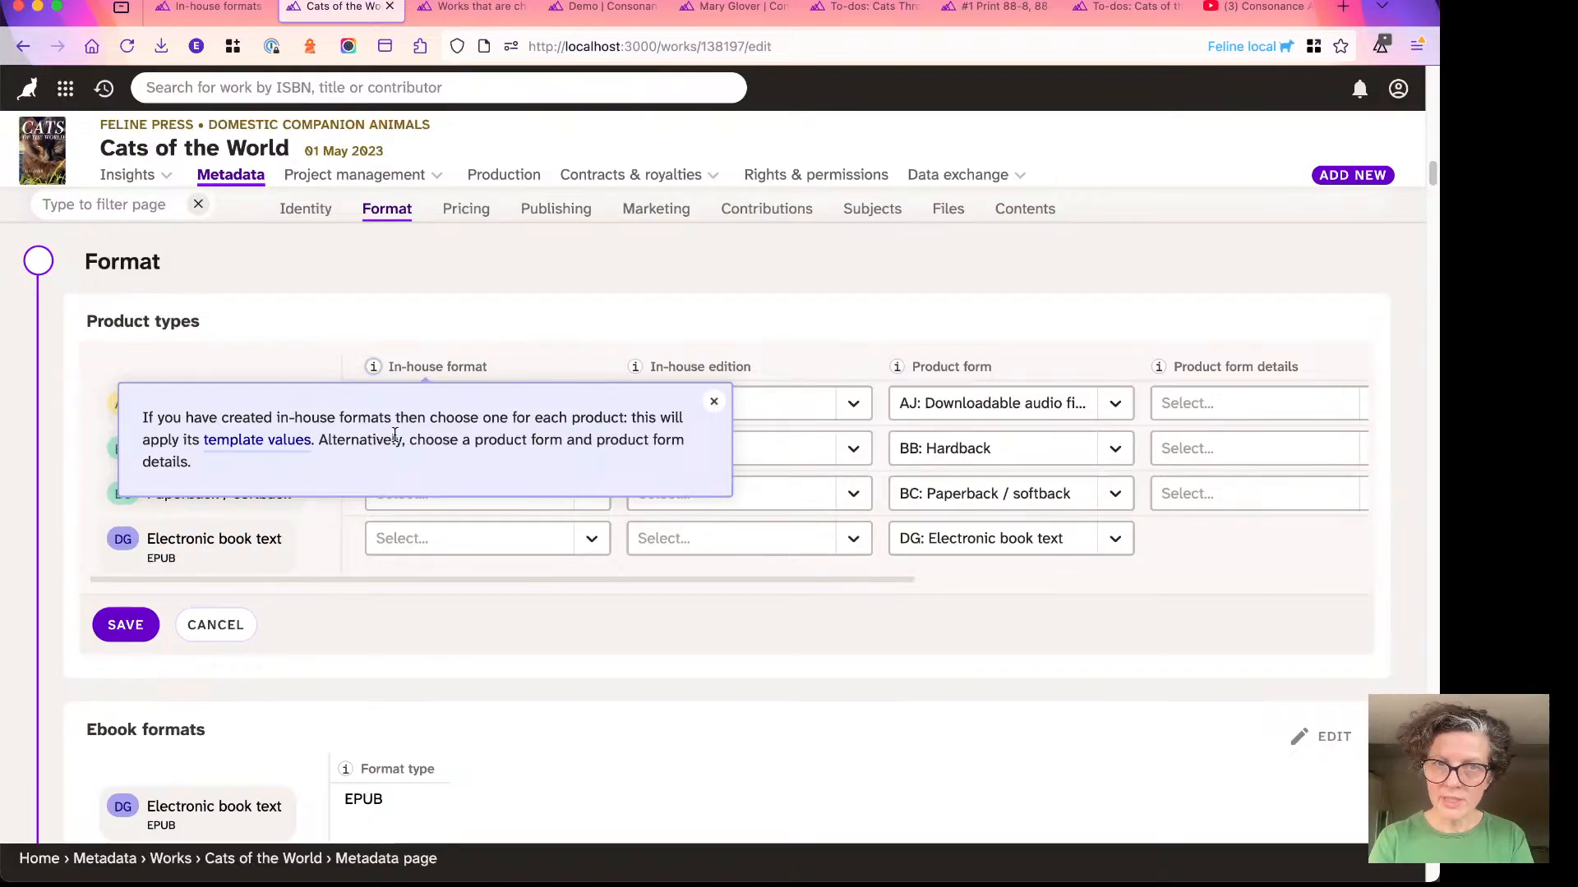
left_click(518, 334)
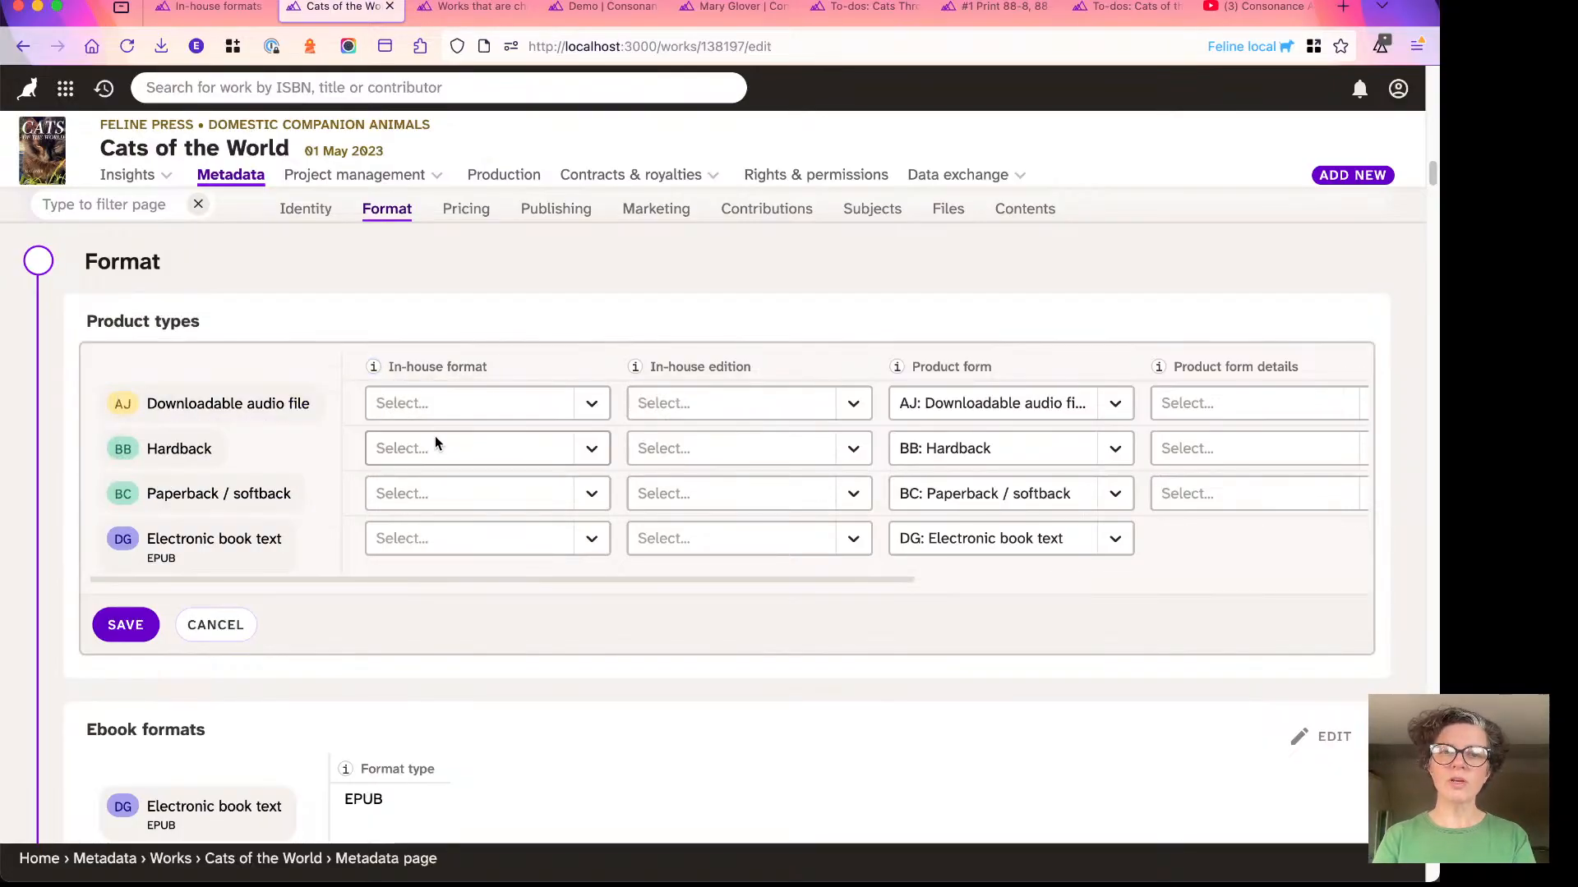
- Examine the in-house format and product form options offered for the downloadable audio file, leaving both unchanged
left_click(431, 408)
scroll(457, 490, "down", 1)
scroll(458, 495, "down", 10)
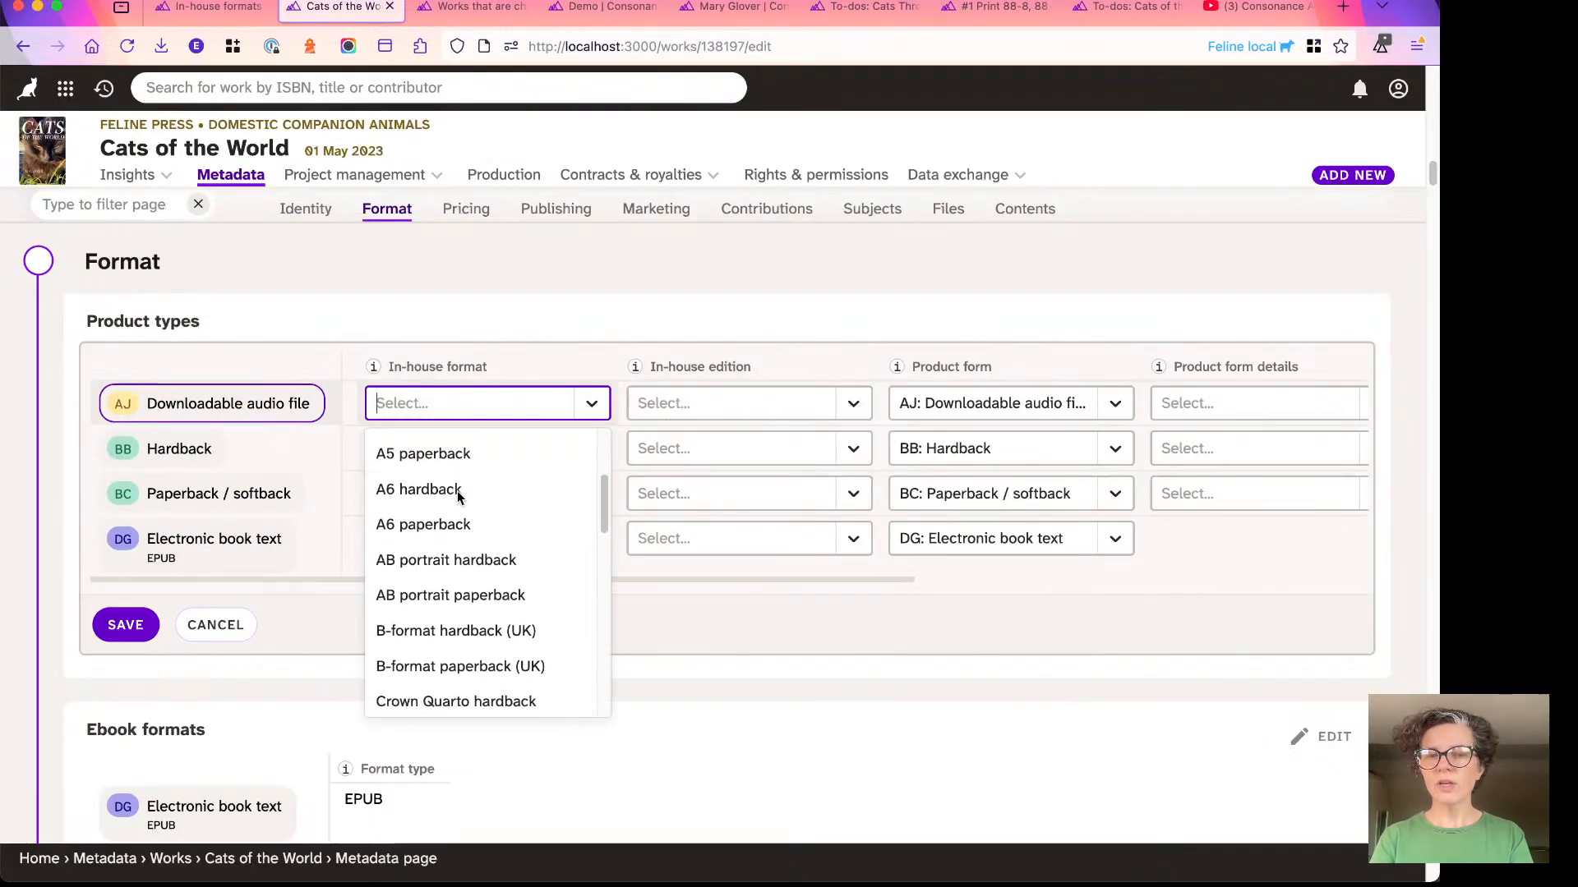
scroll(457, 491, "down", 2)
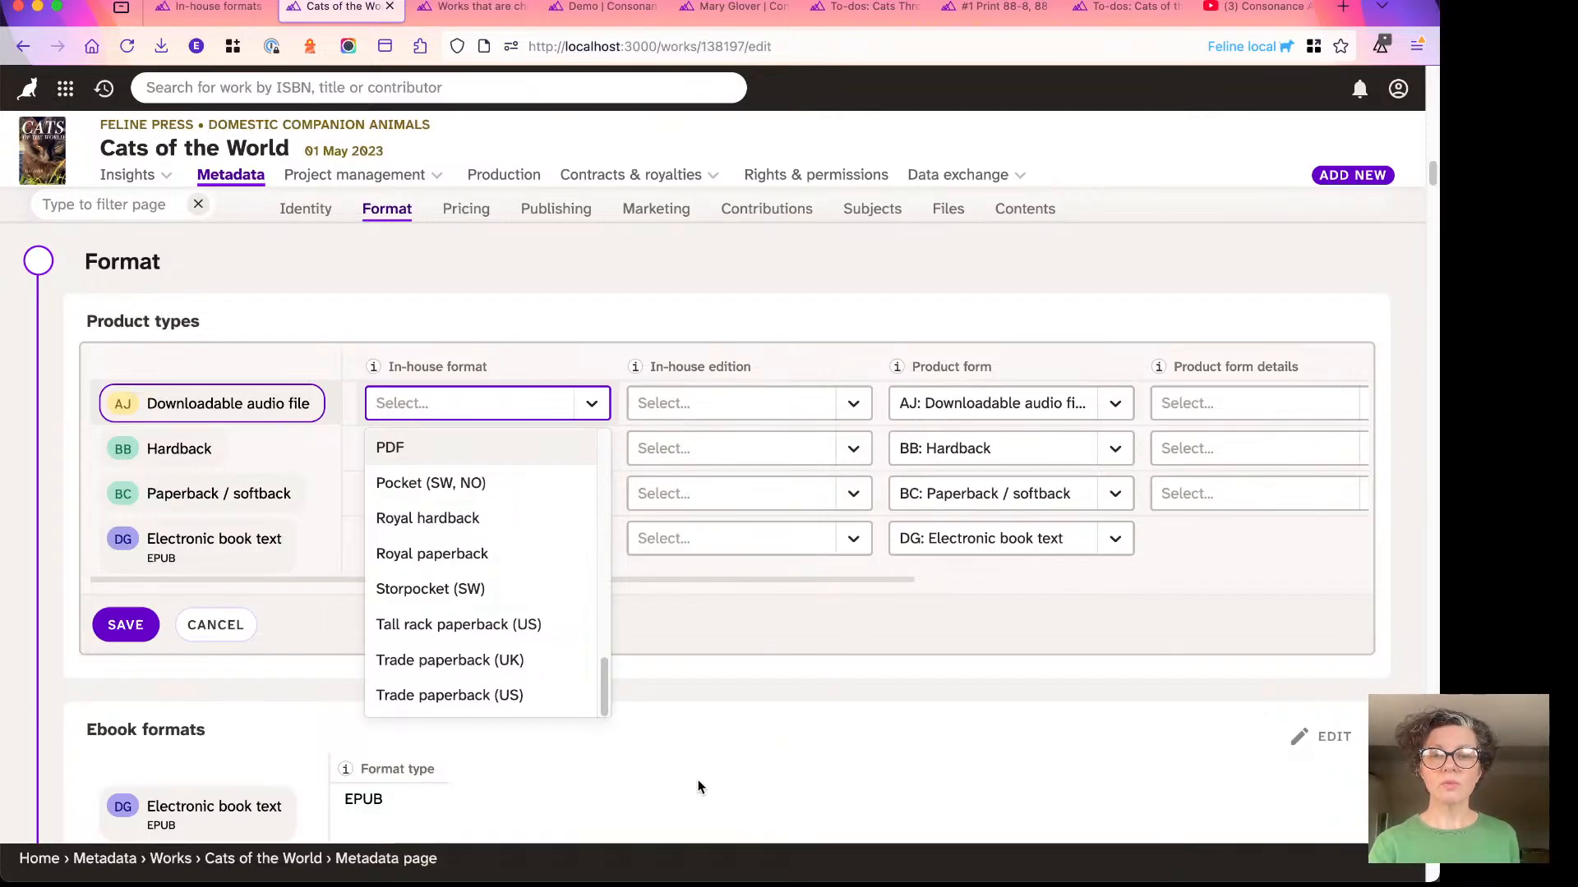
left_click(669, 738)
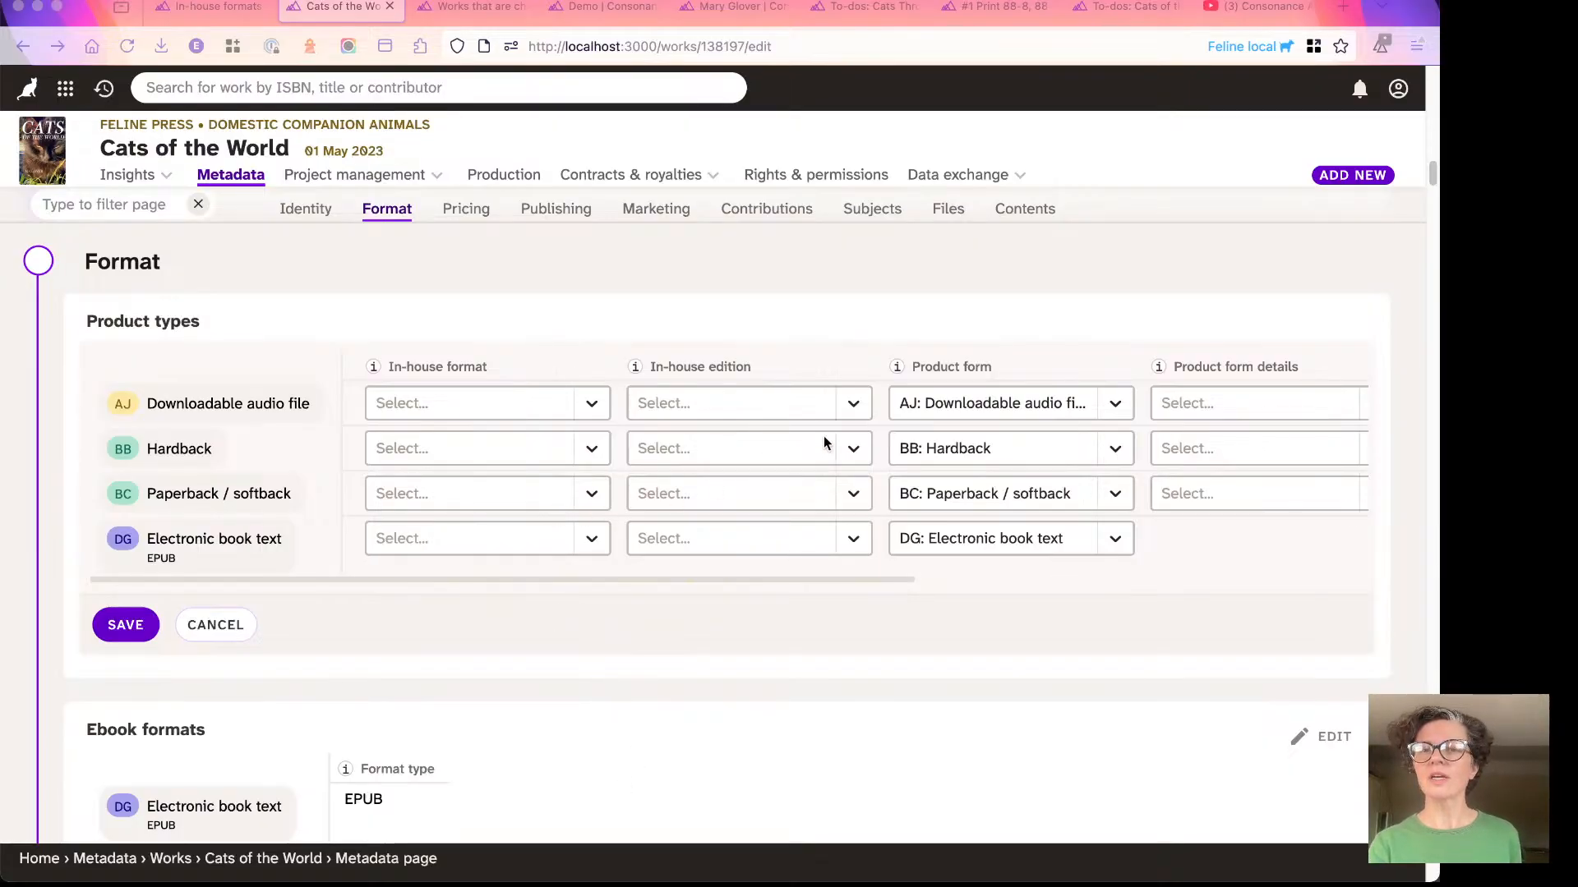
left_click(945, 404)
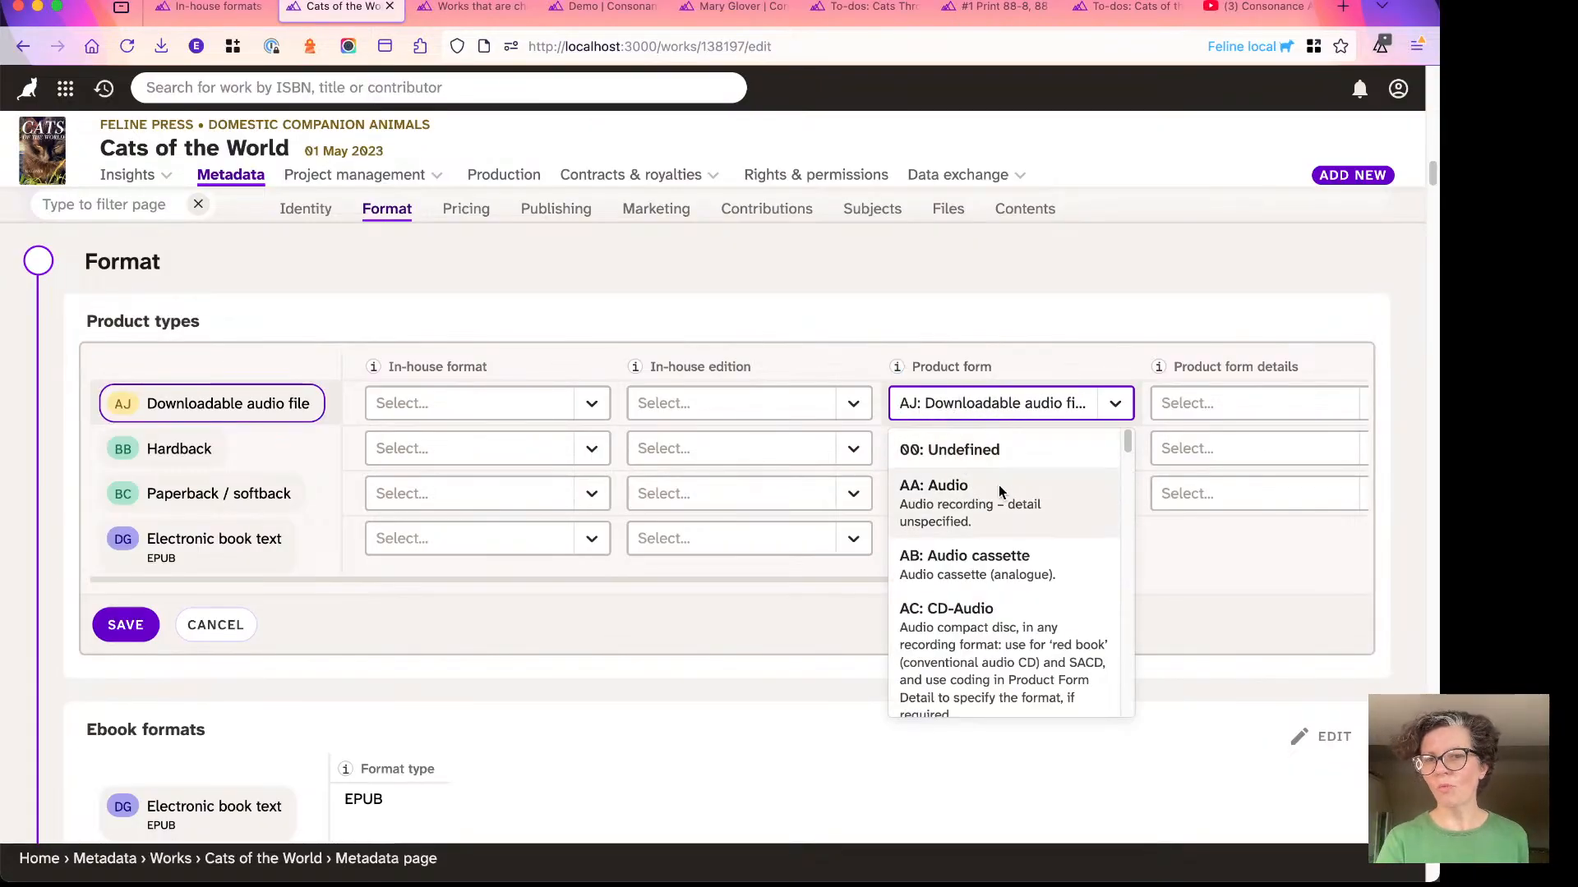
left_click(984, 321)
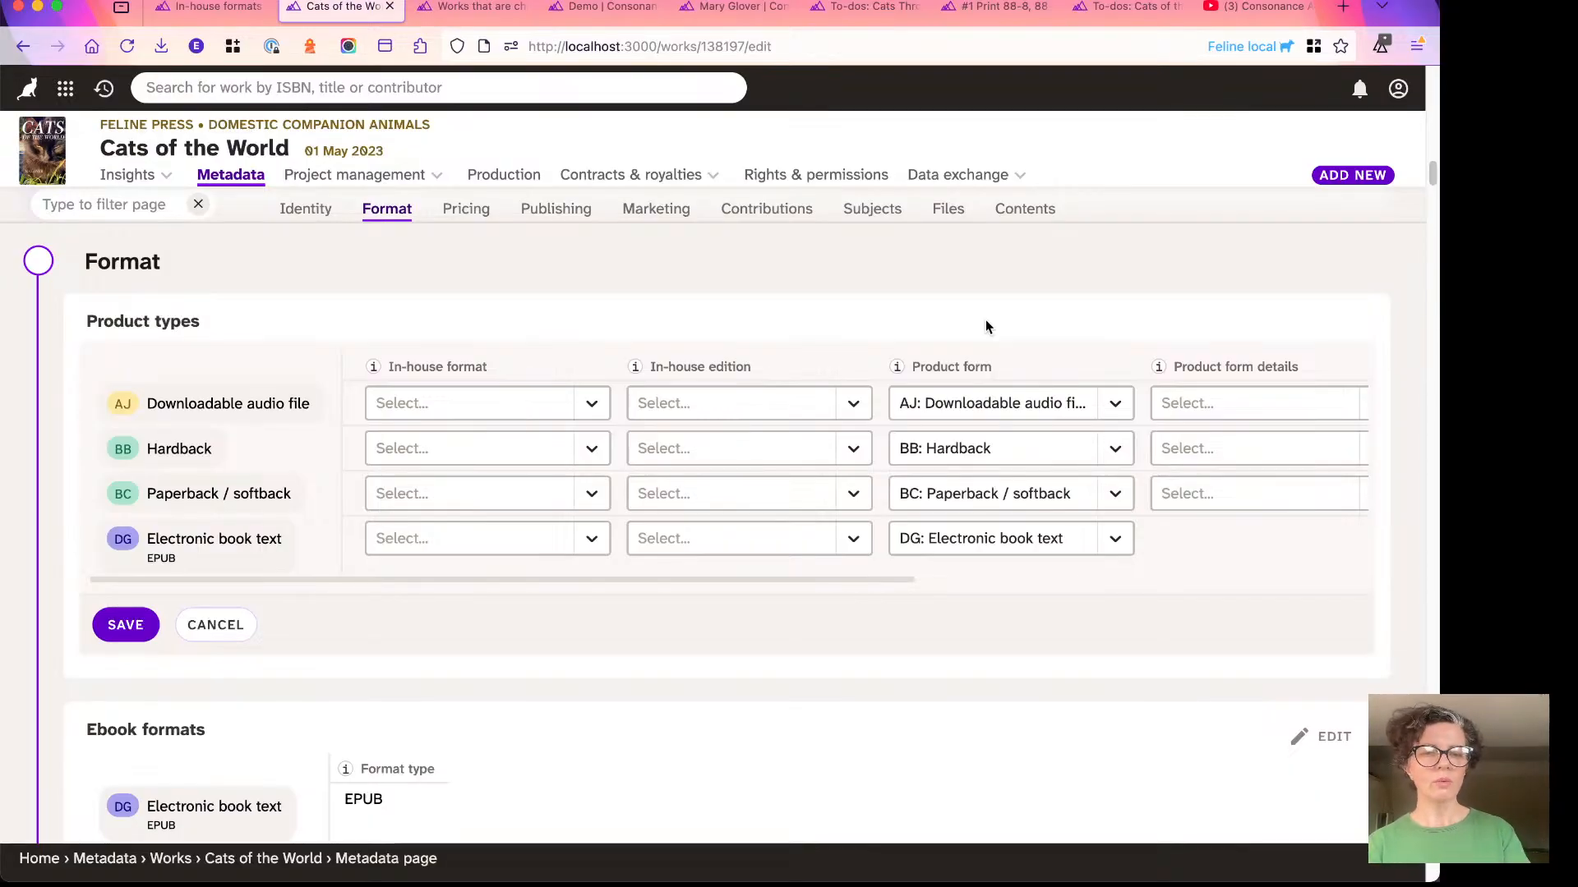
- Look through the full list of in-house formats available for the downloadable audio file again without choosing one
left_click(447, 403)
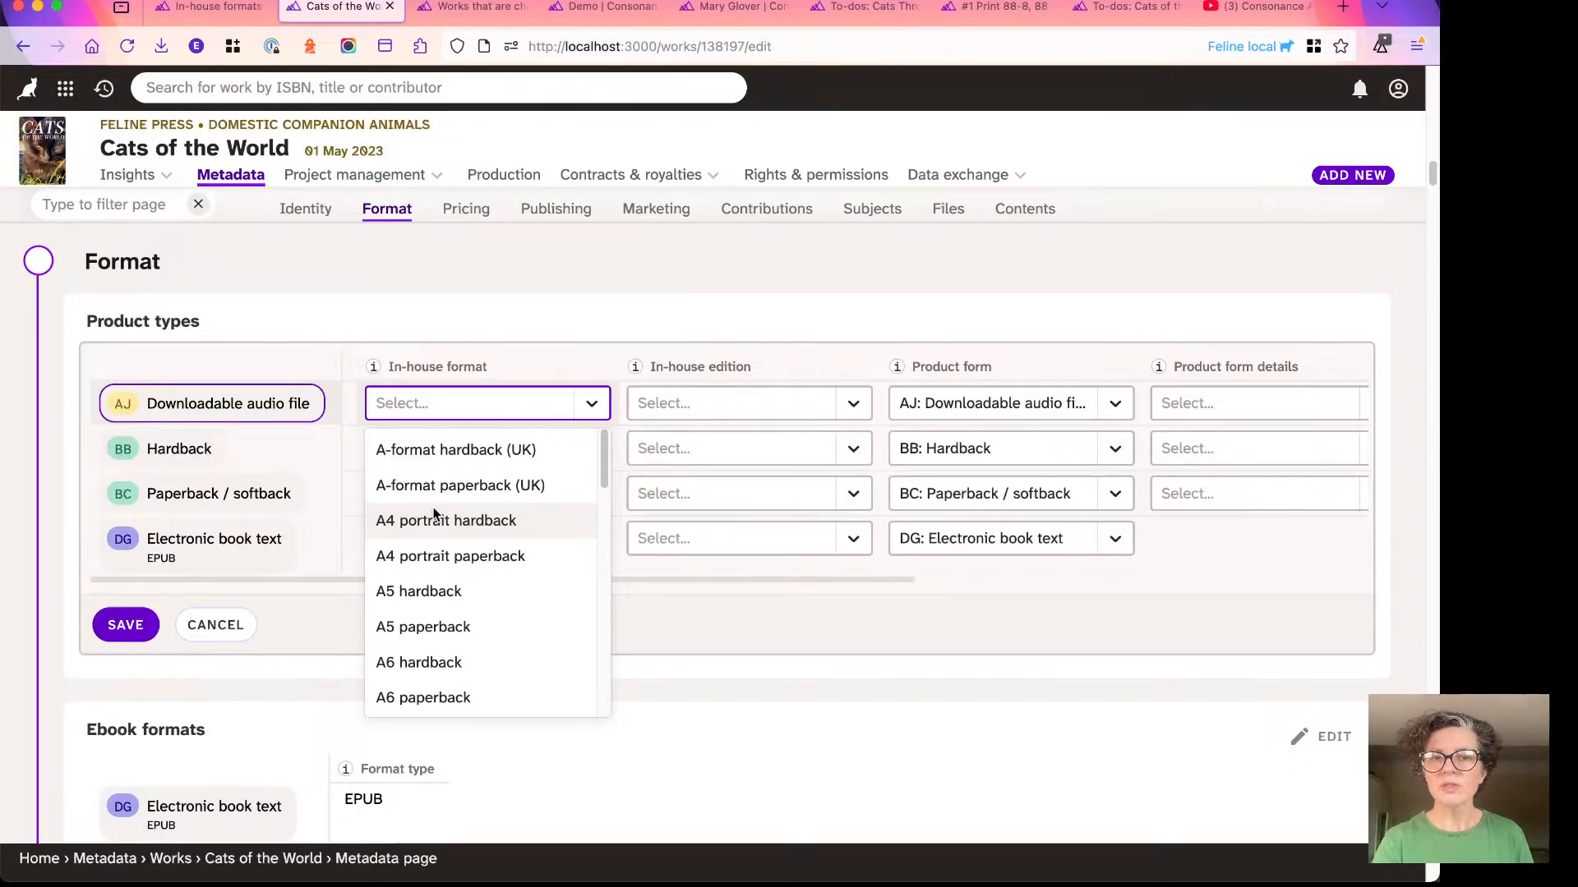
scroll(445, 488, "down", 3)
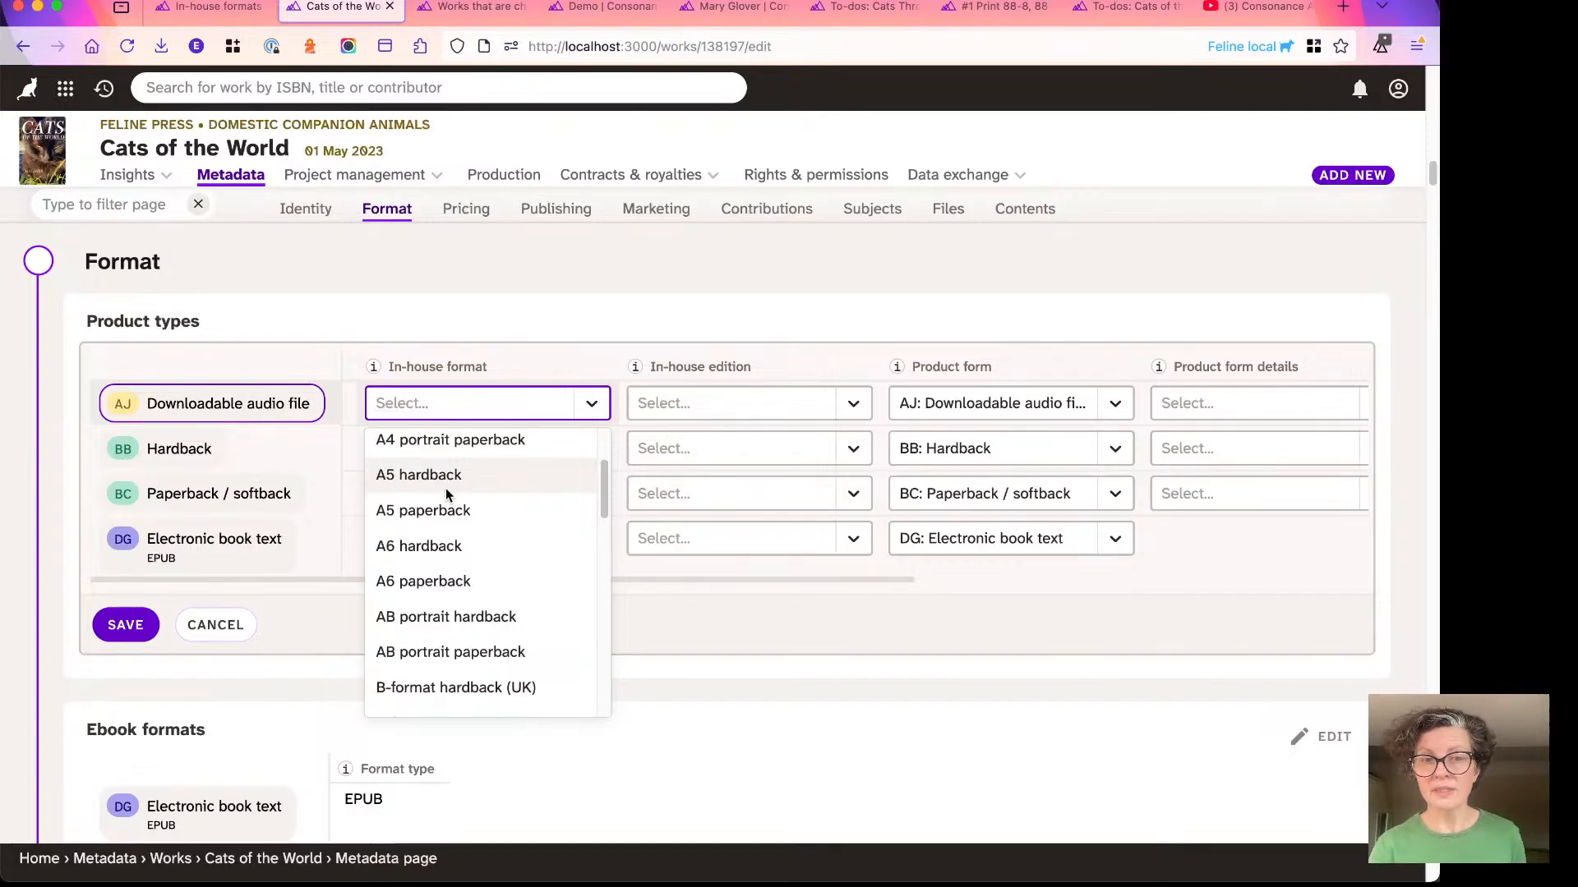
scroll(445, 491, "down", 10)
scroll(443, 460, "up", 2)
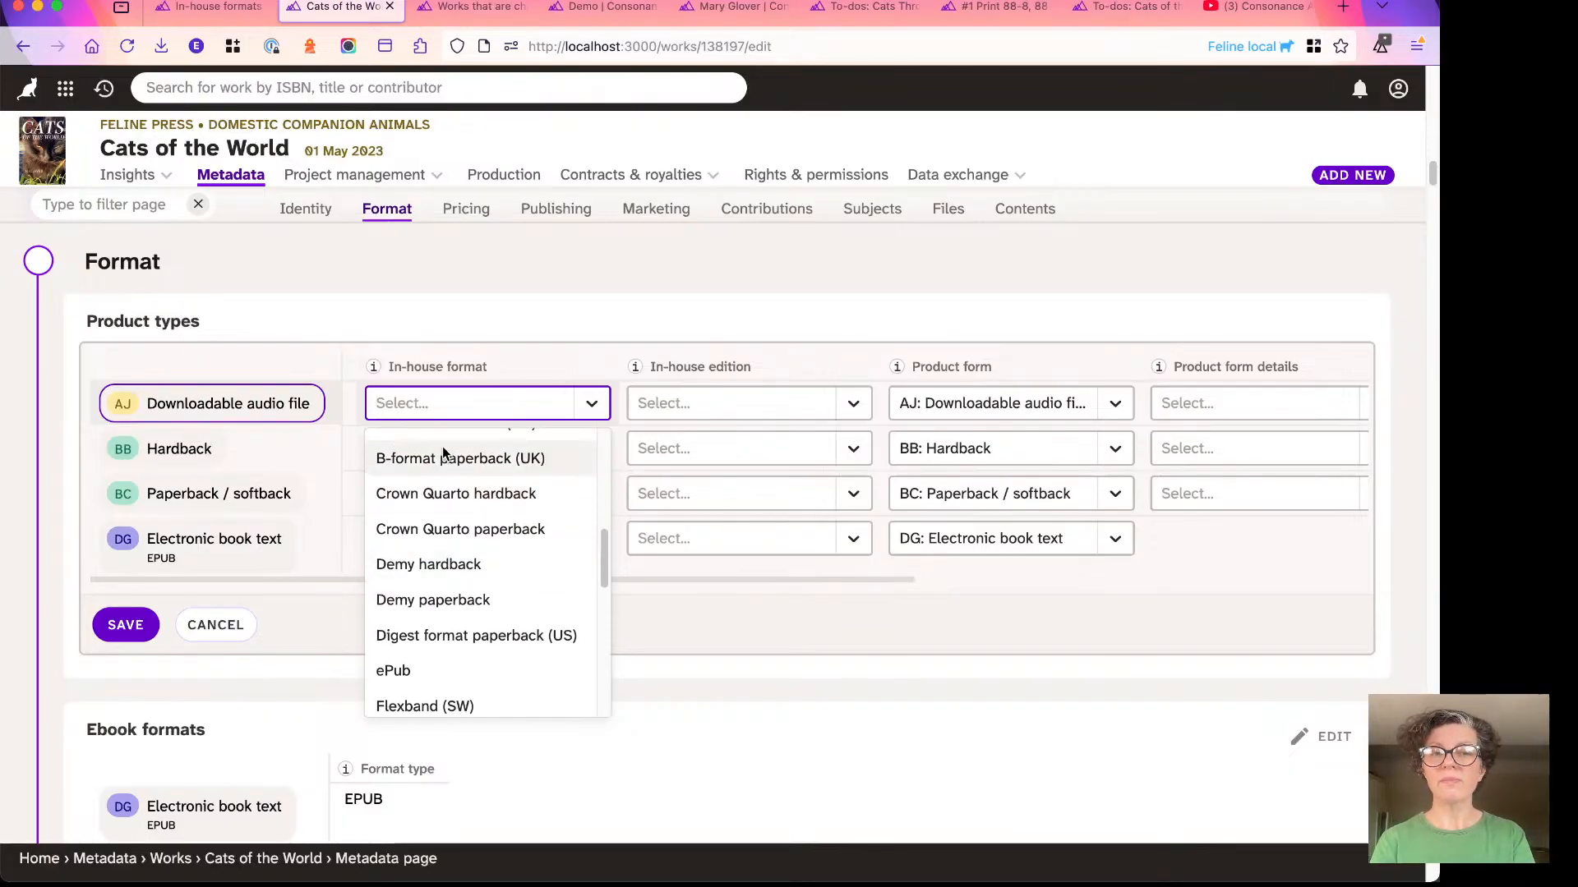
scroll(452, 485, "up", 1)
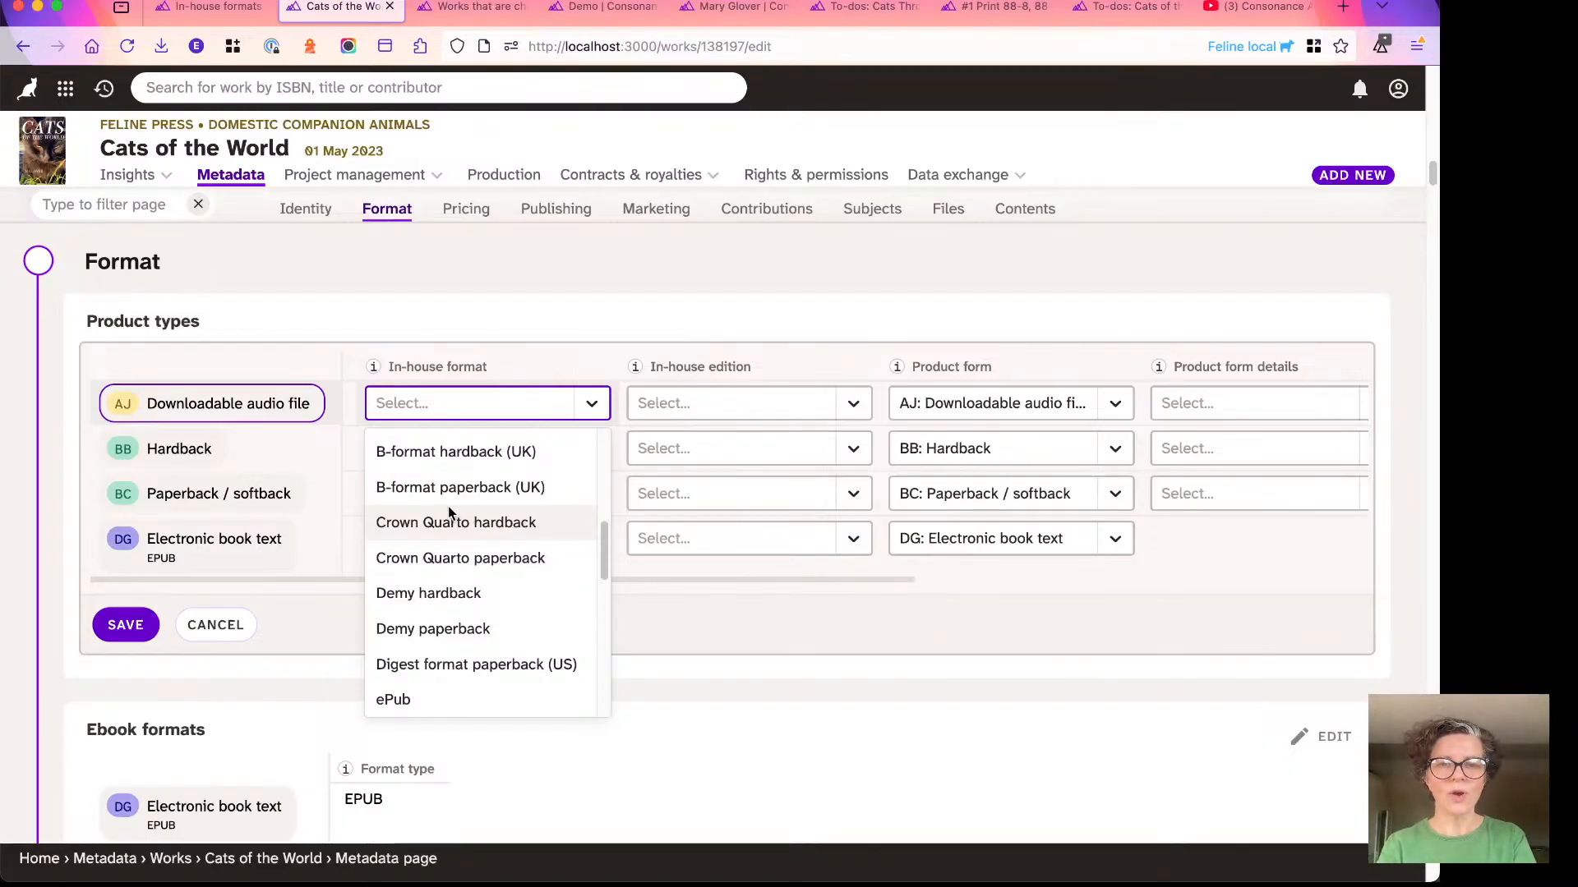
scroll(429, 624, "down", 5)
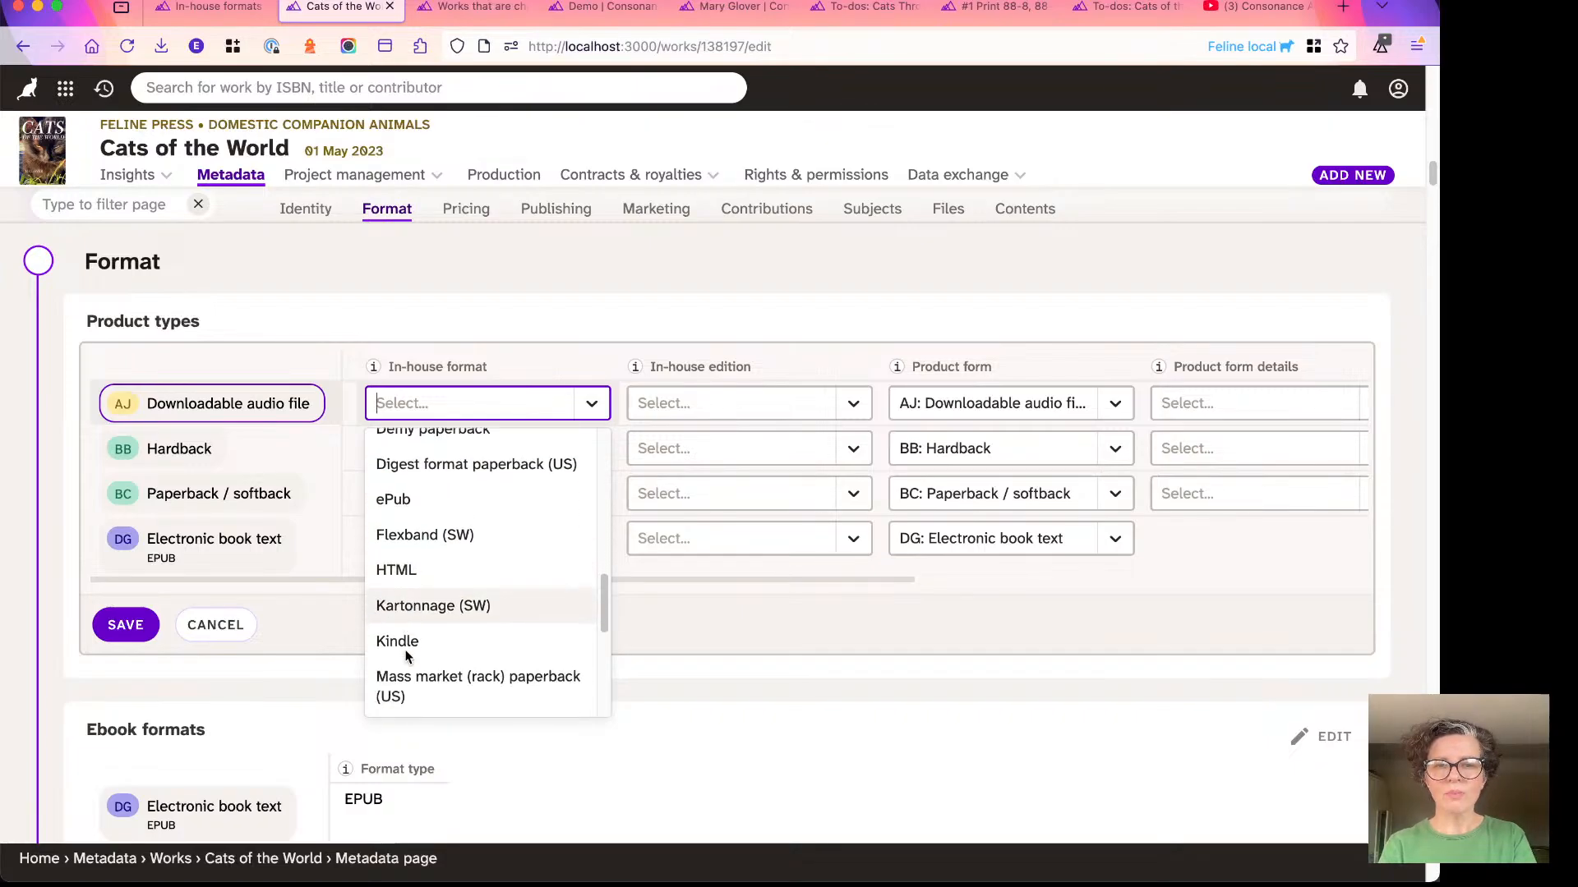
scroll(406, 655, "down", 5)
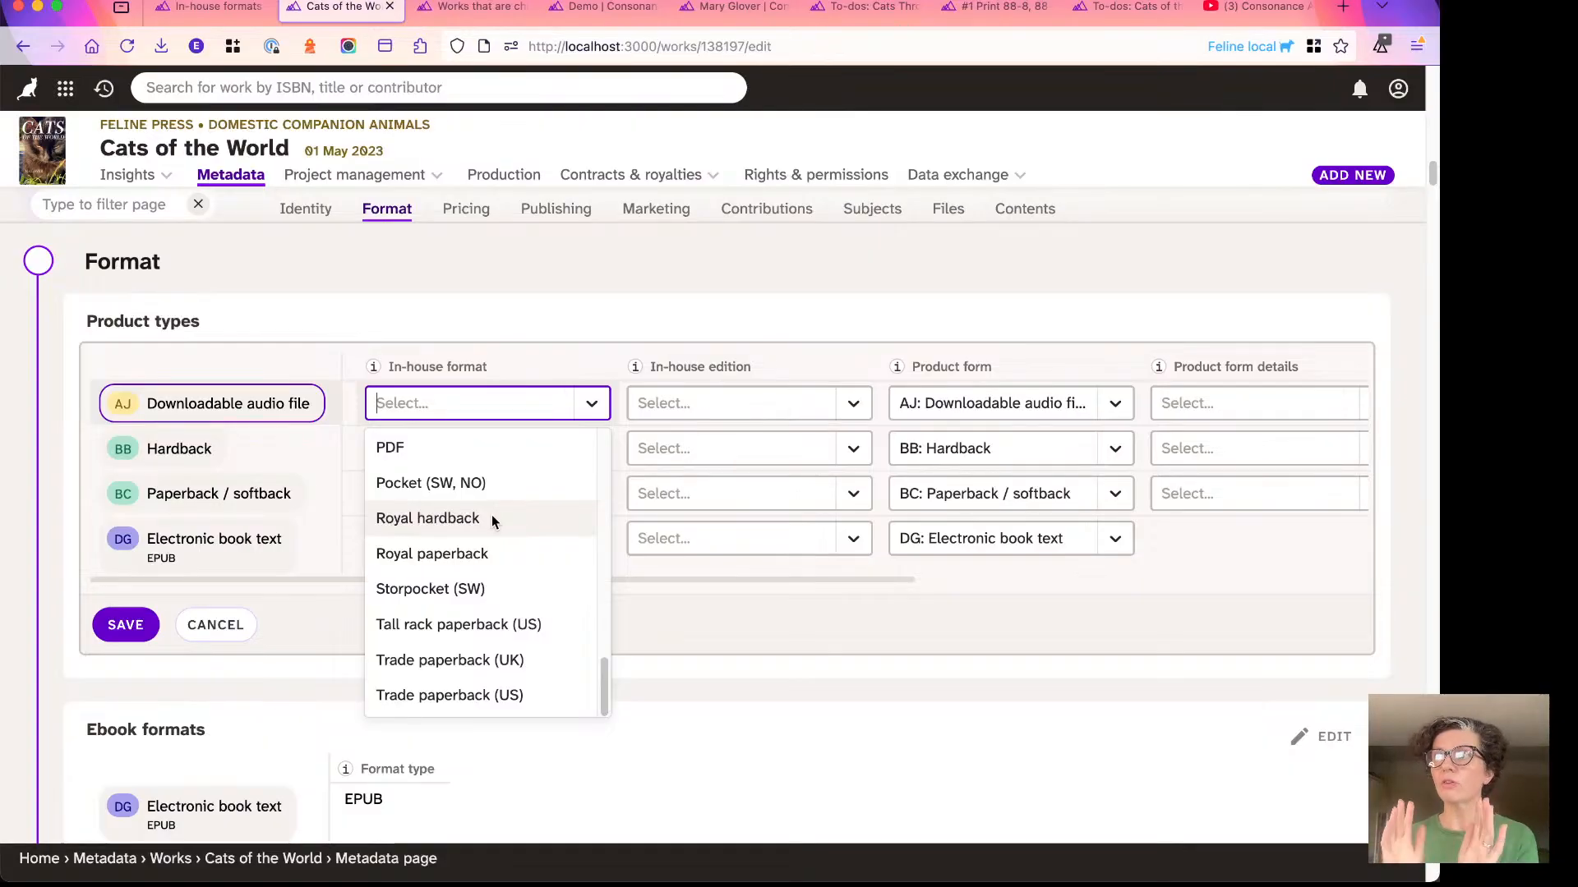
left_click(637, 649)
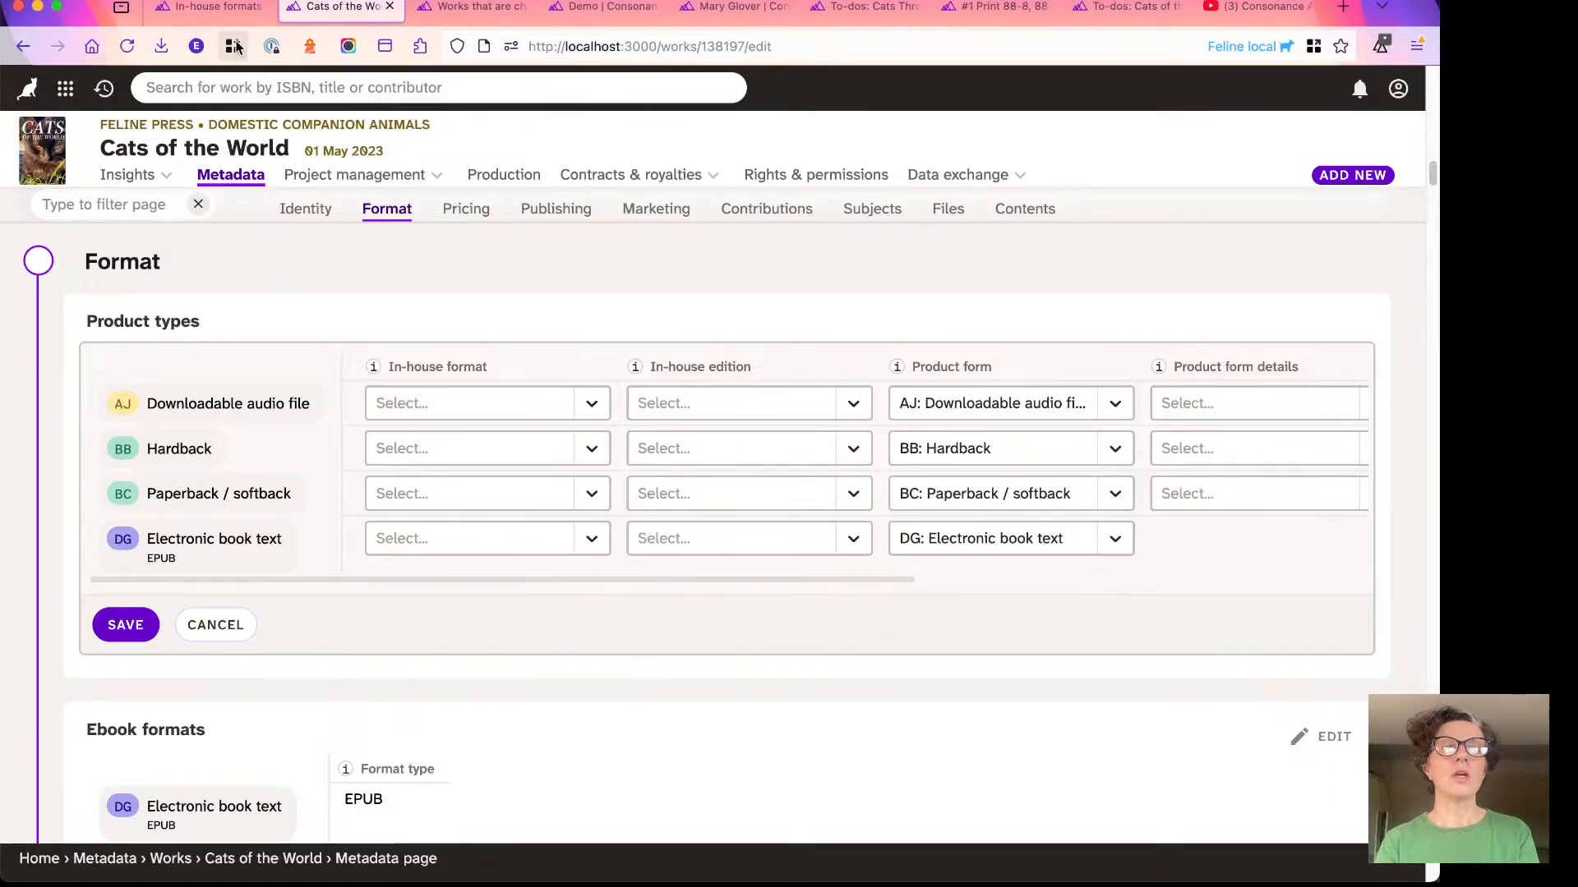
- Return to the in-house formats settings page and dismiss the list of recently visited works
left_click(206, 8)
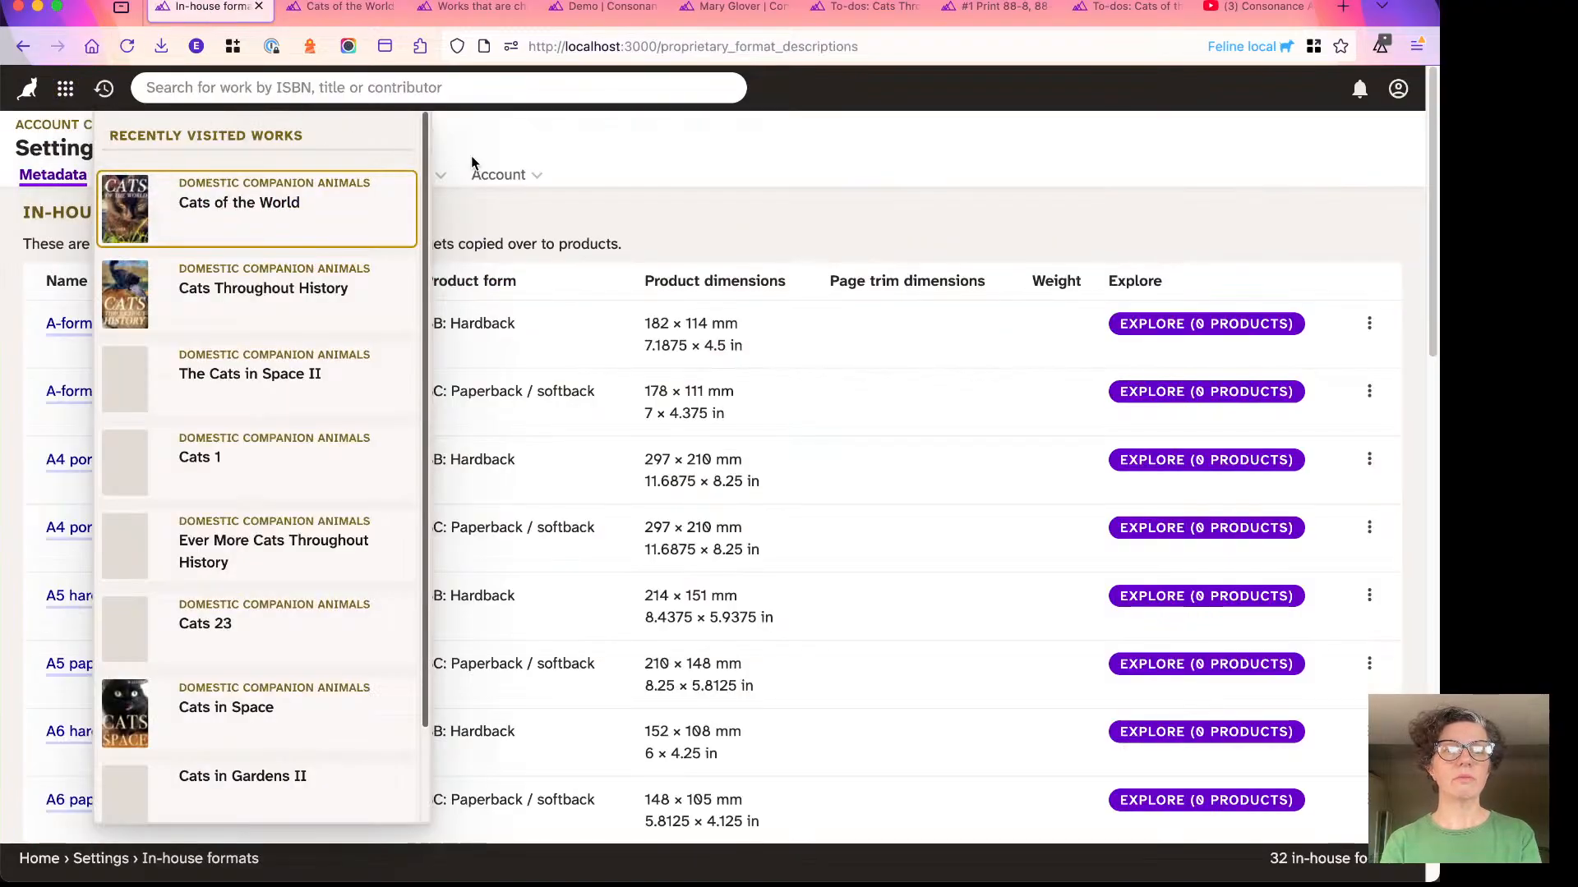
left_click(641, 185)
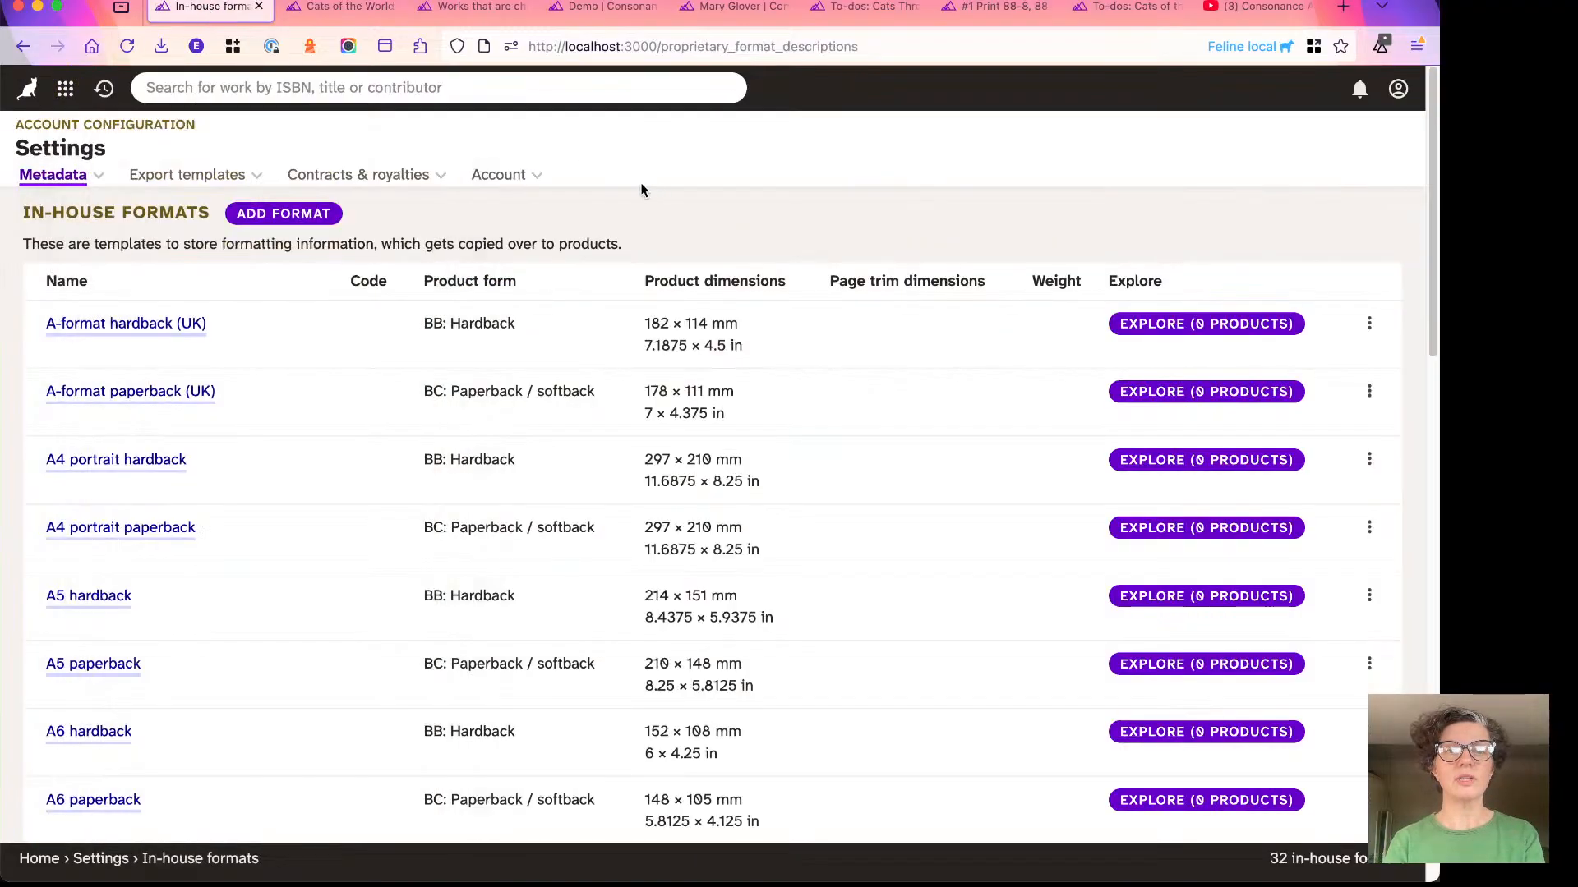
left_click(69, 96)
type("form")
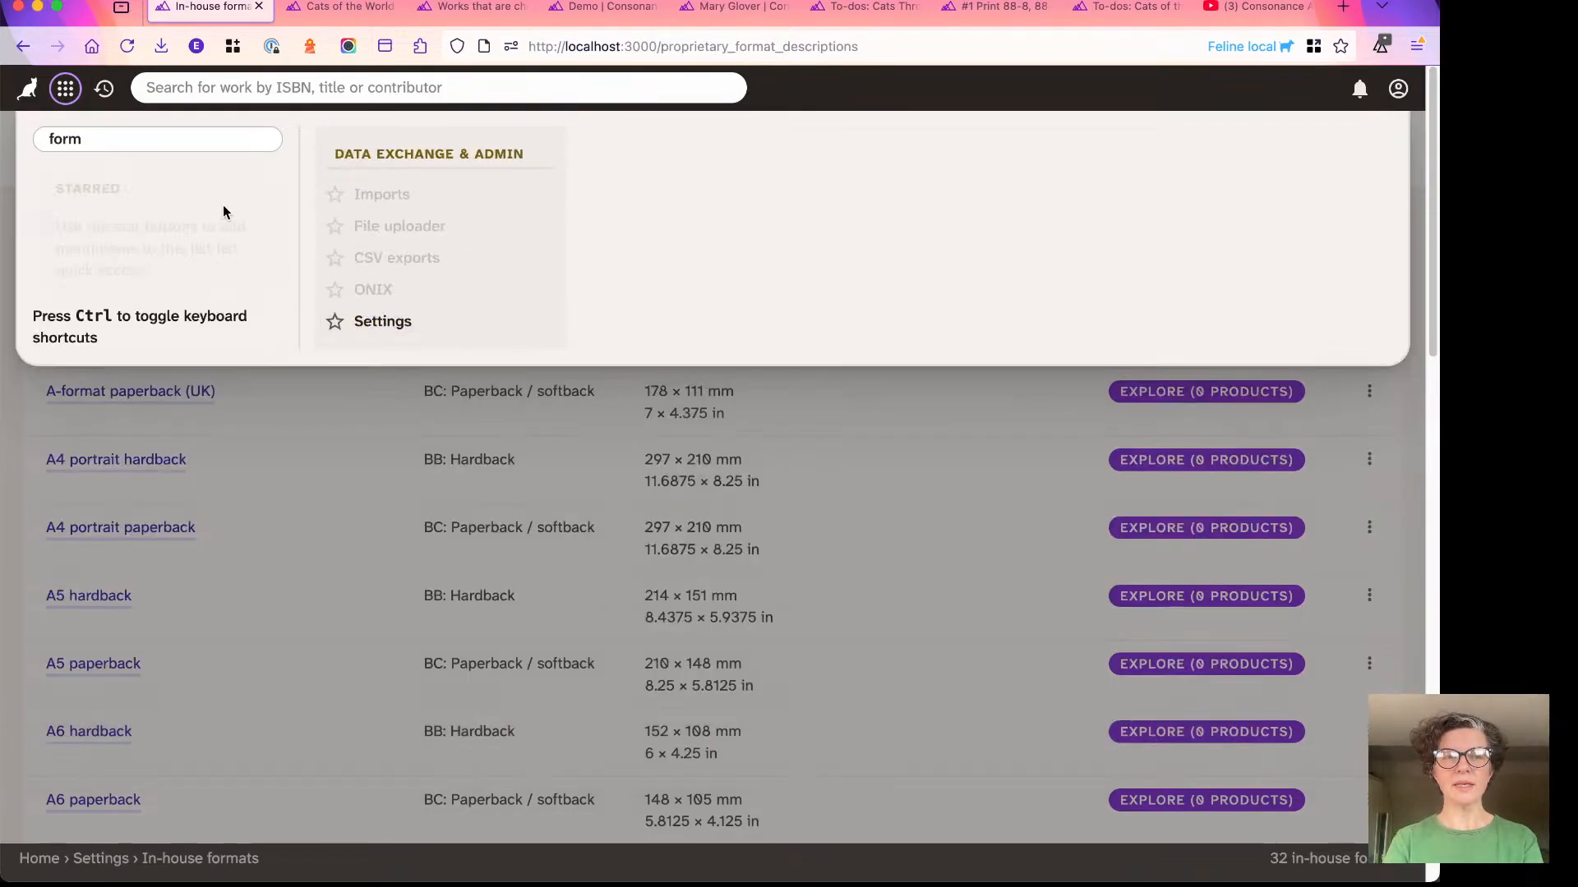
key("BackSpace")
key("BackSpace")
key("BackSpace")
key("BackSpace")
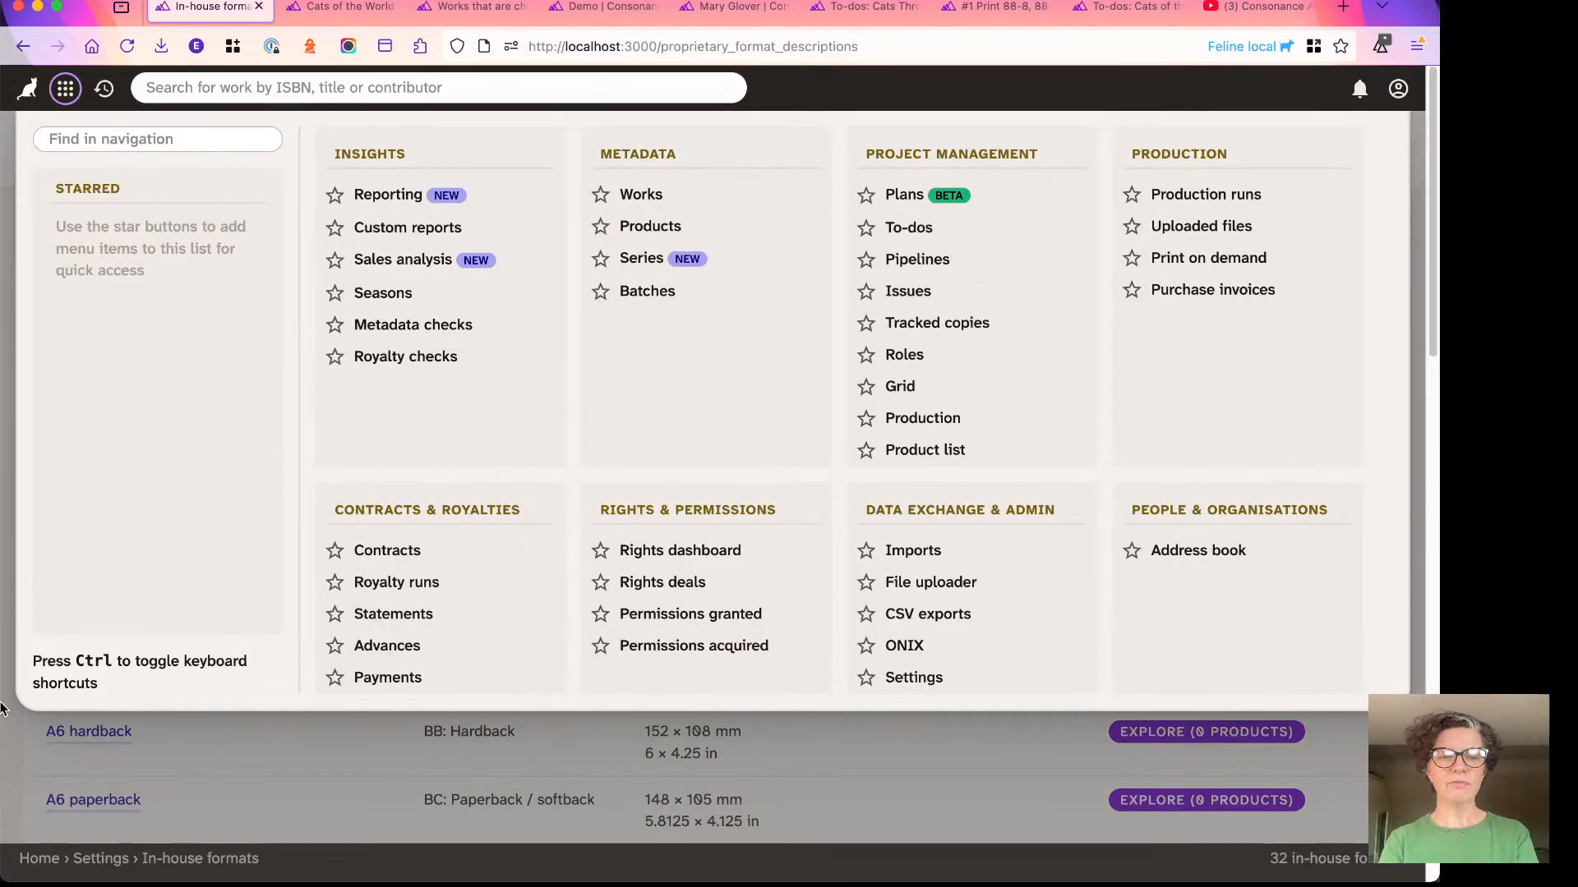
left_click(9, 742)
- Review the list of existing in-house formats with their codes, product forms and dimensions
scroll(200, 371, "down", 5)
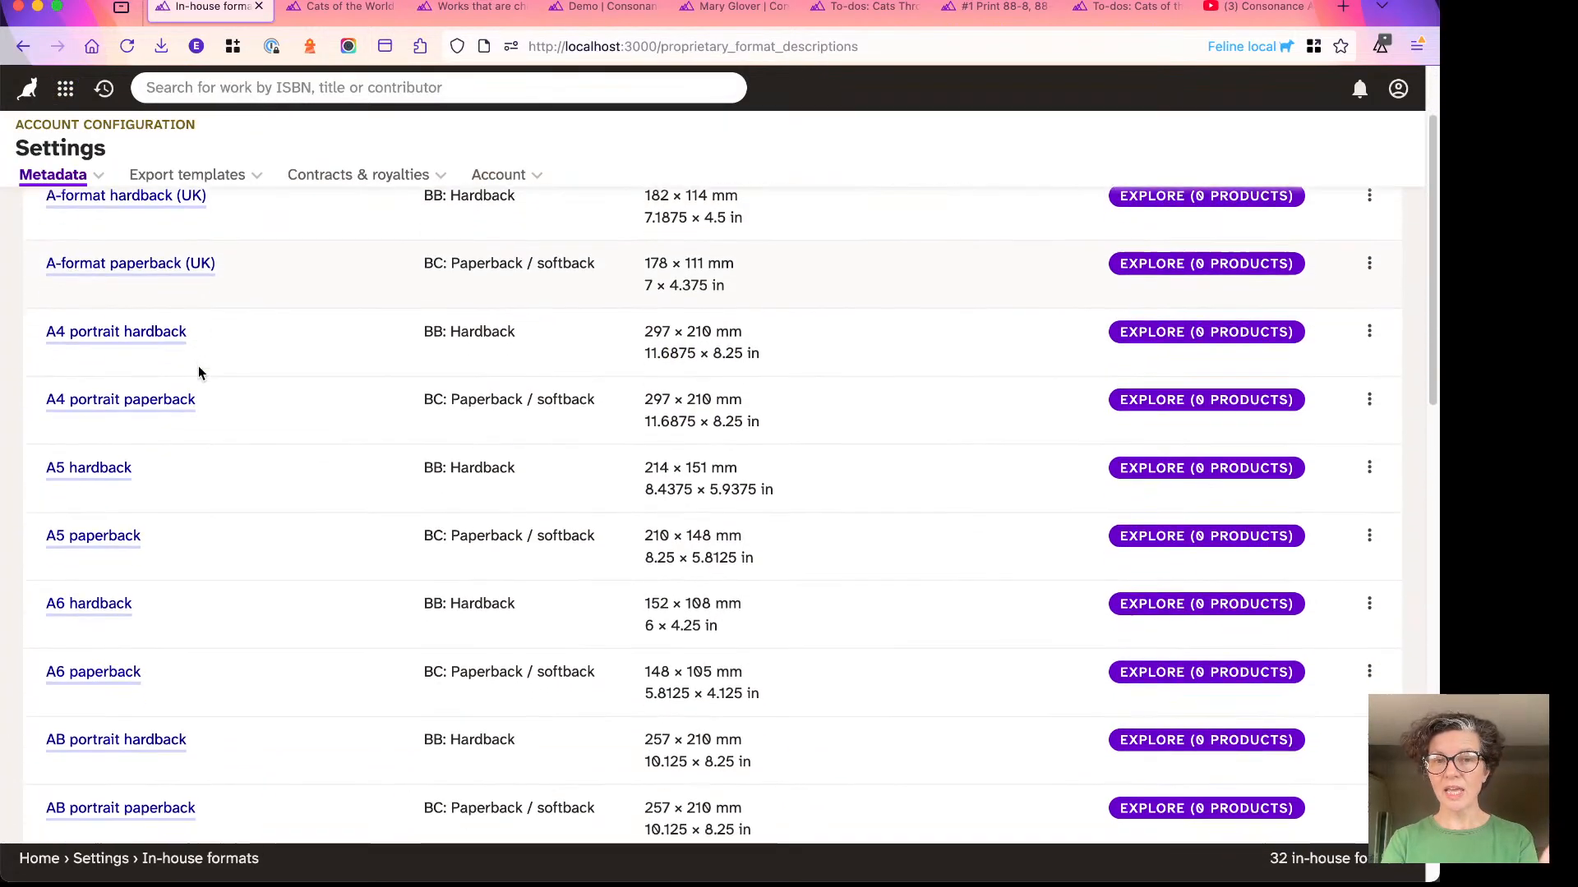
scroll(200, 371, "down", 10)
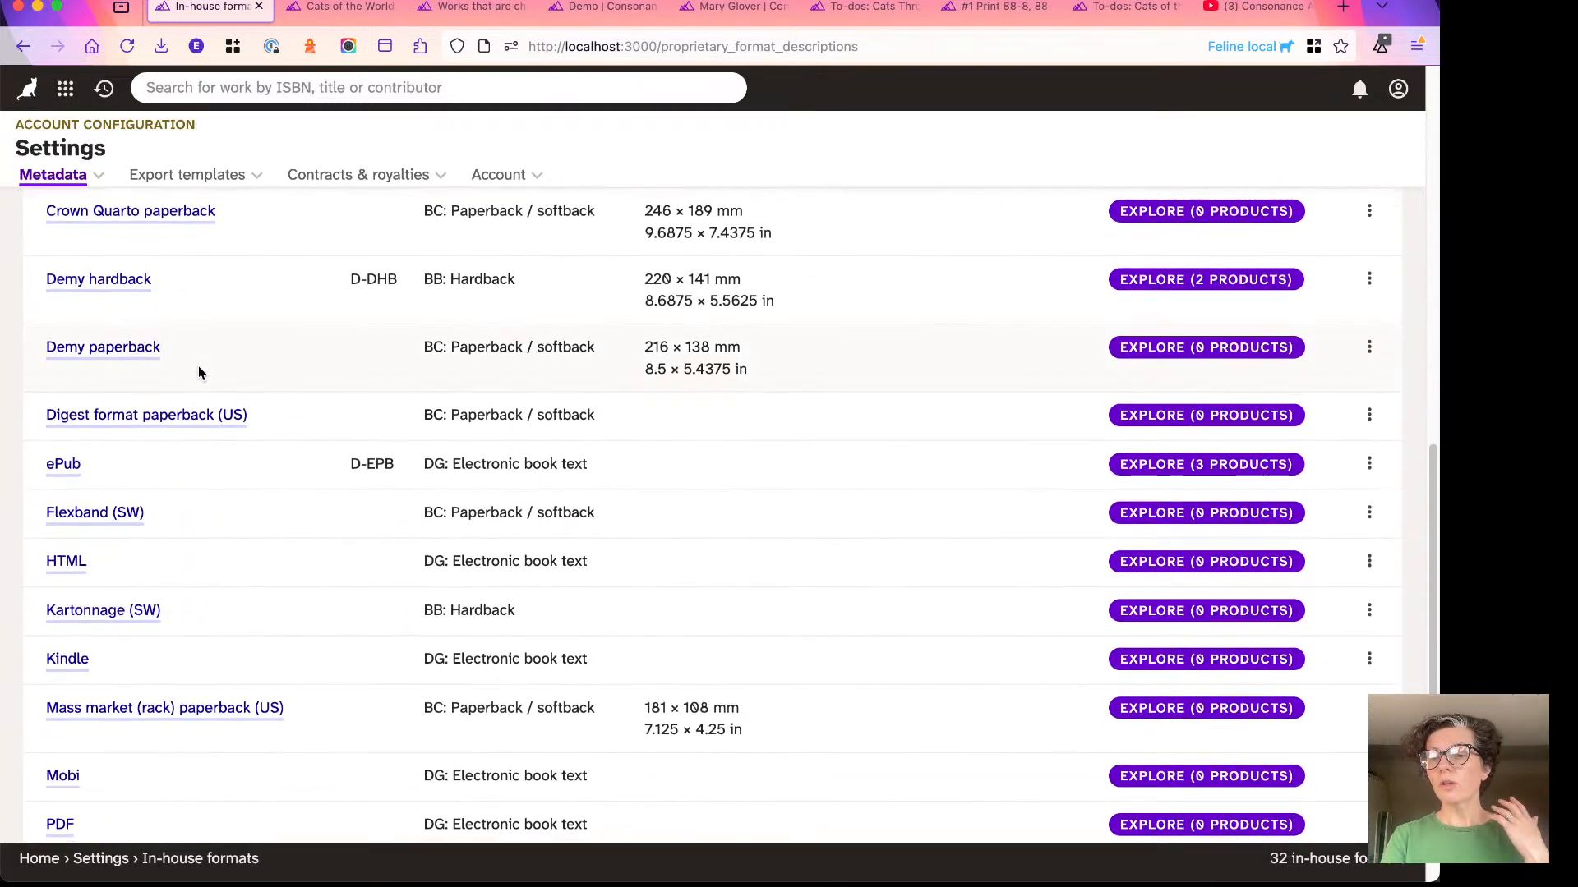
scroll(200, 372, "down", 2)
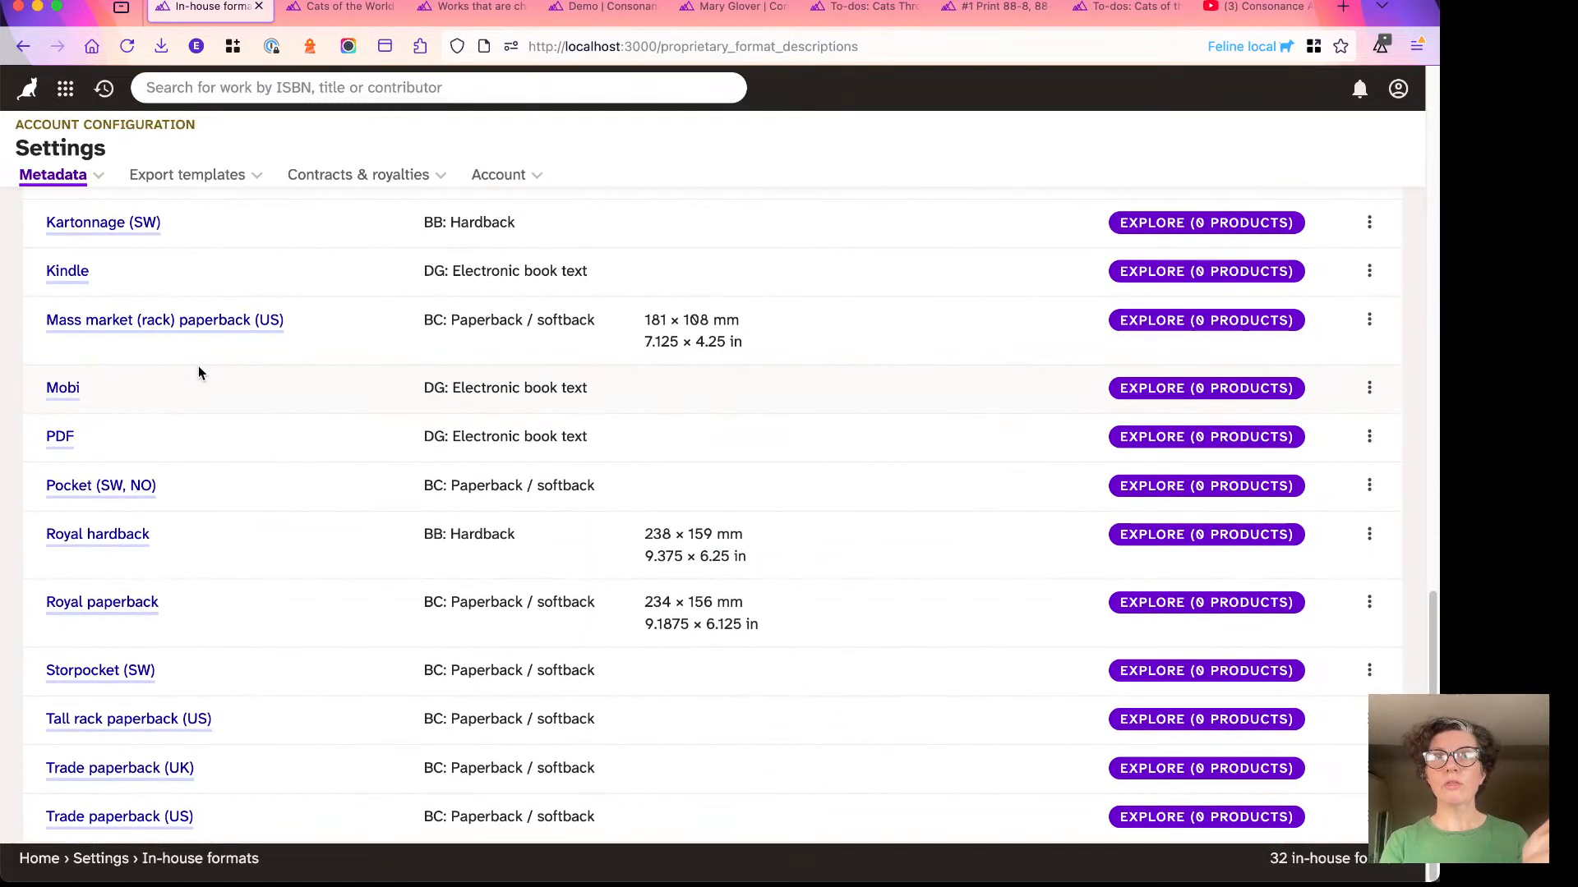
scroll(200, 371, "up", 15)
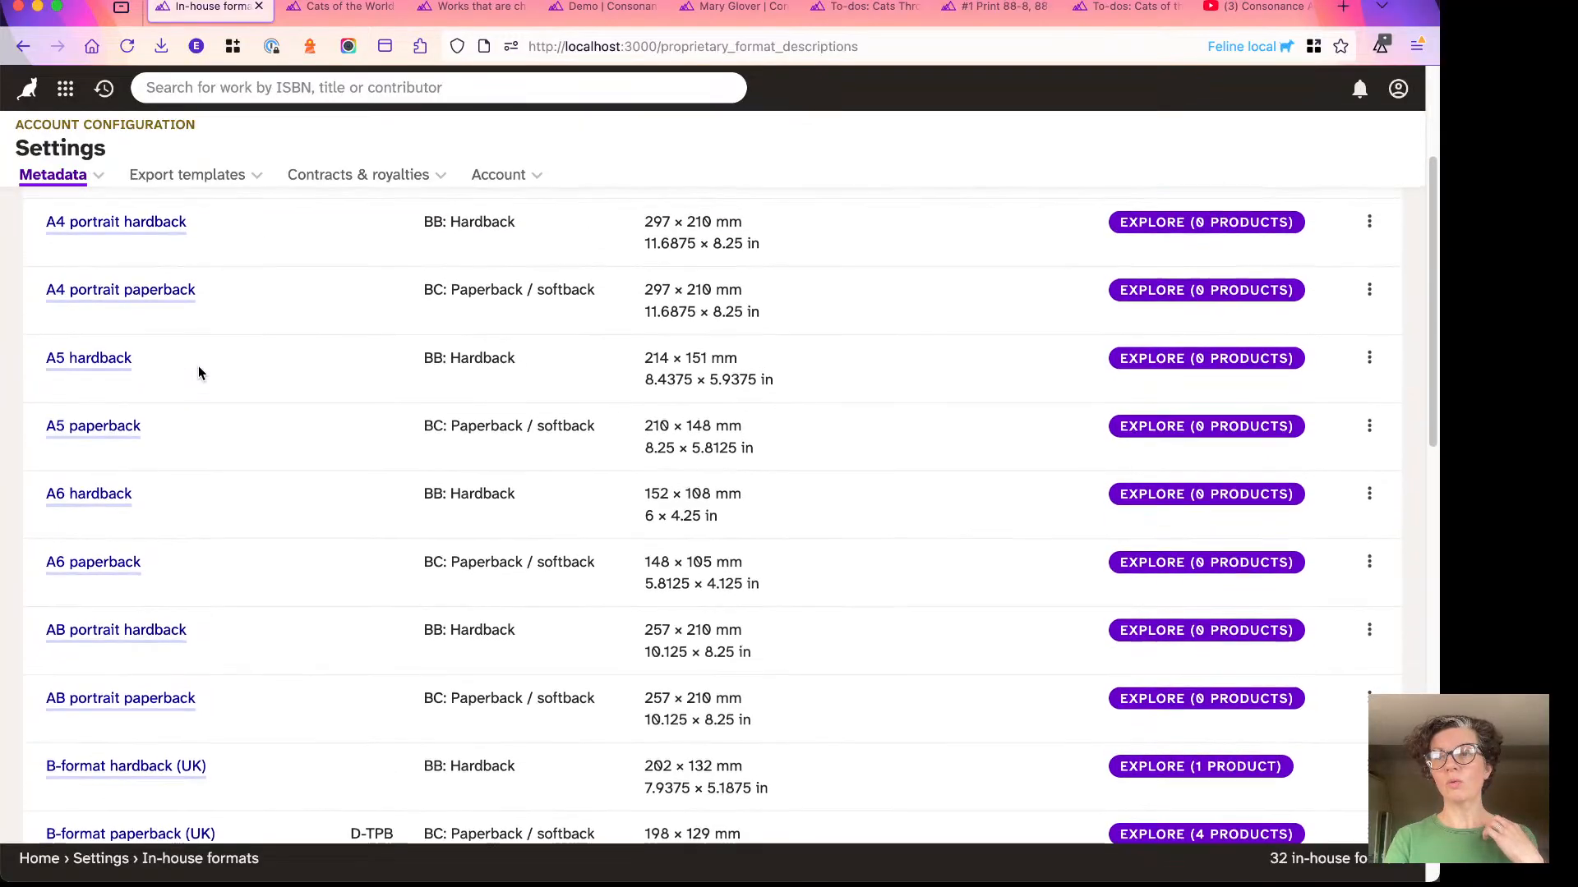
scroll(199, 370, "up", 3)
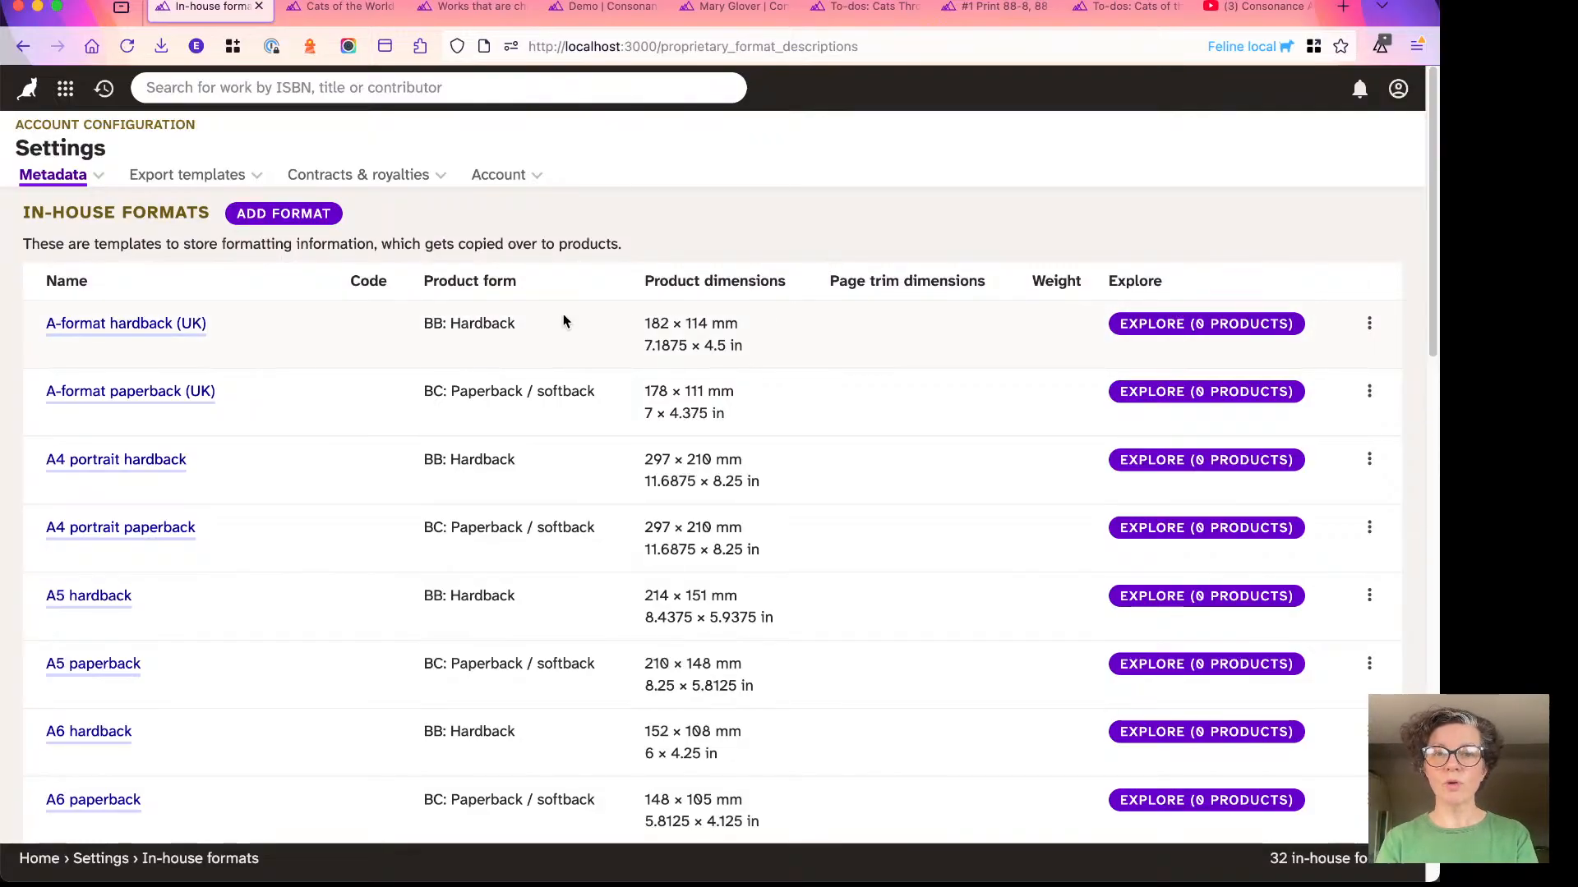
- Create and save a new in-house format named Softbacks with the code SBK
left_click(277, 220)
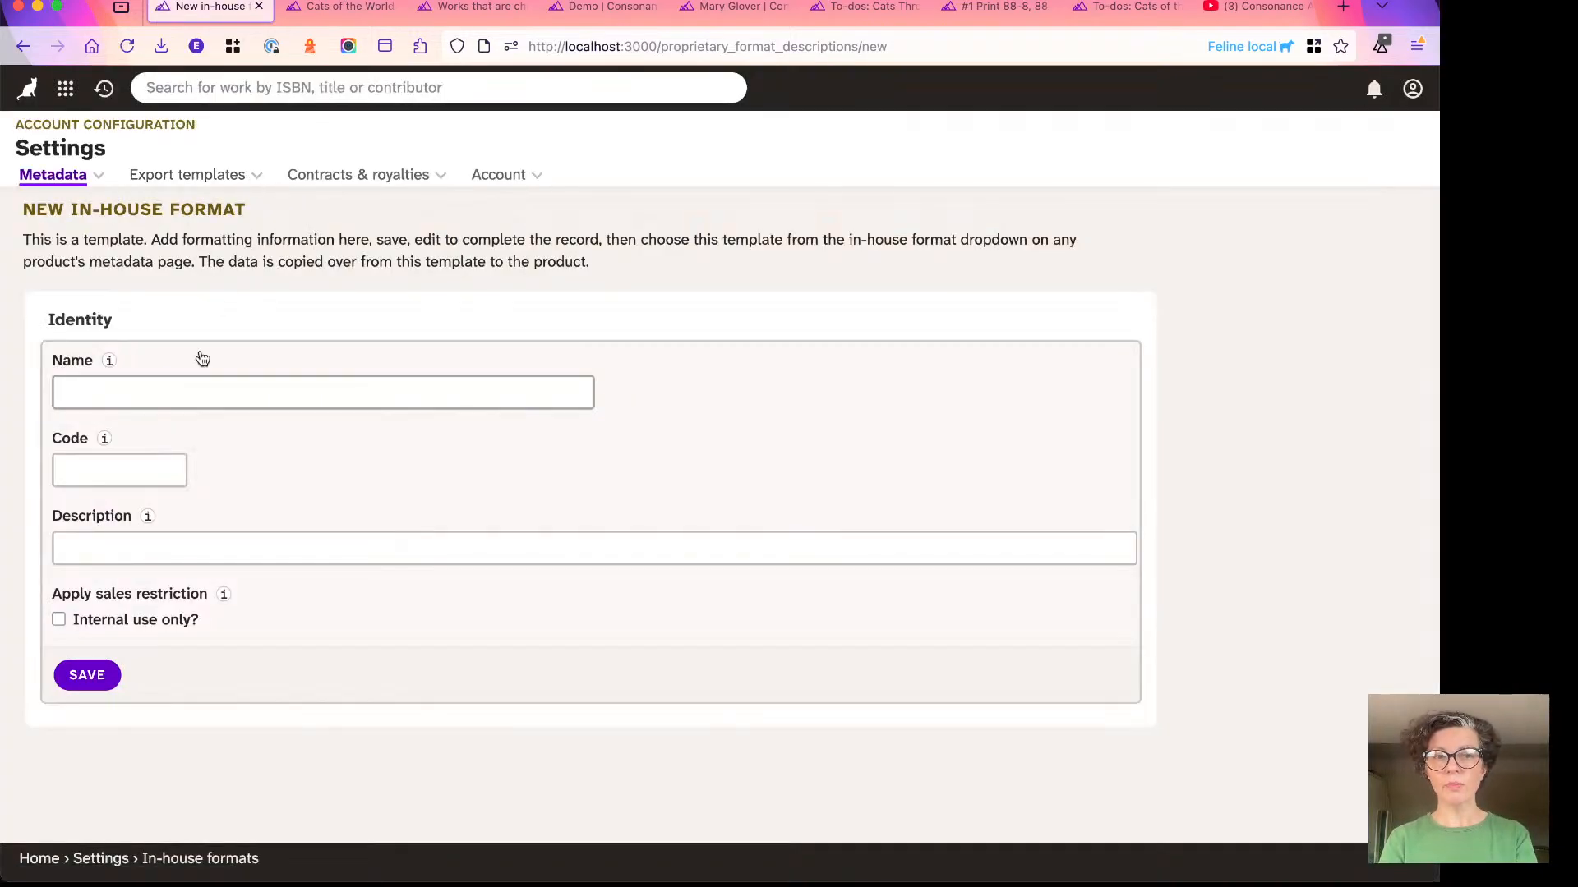
left_click(180, 387)
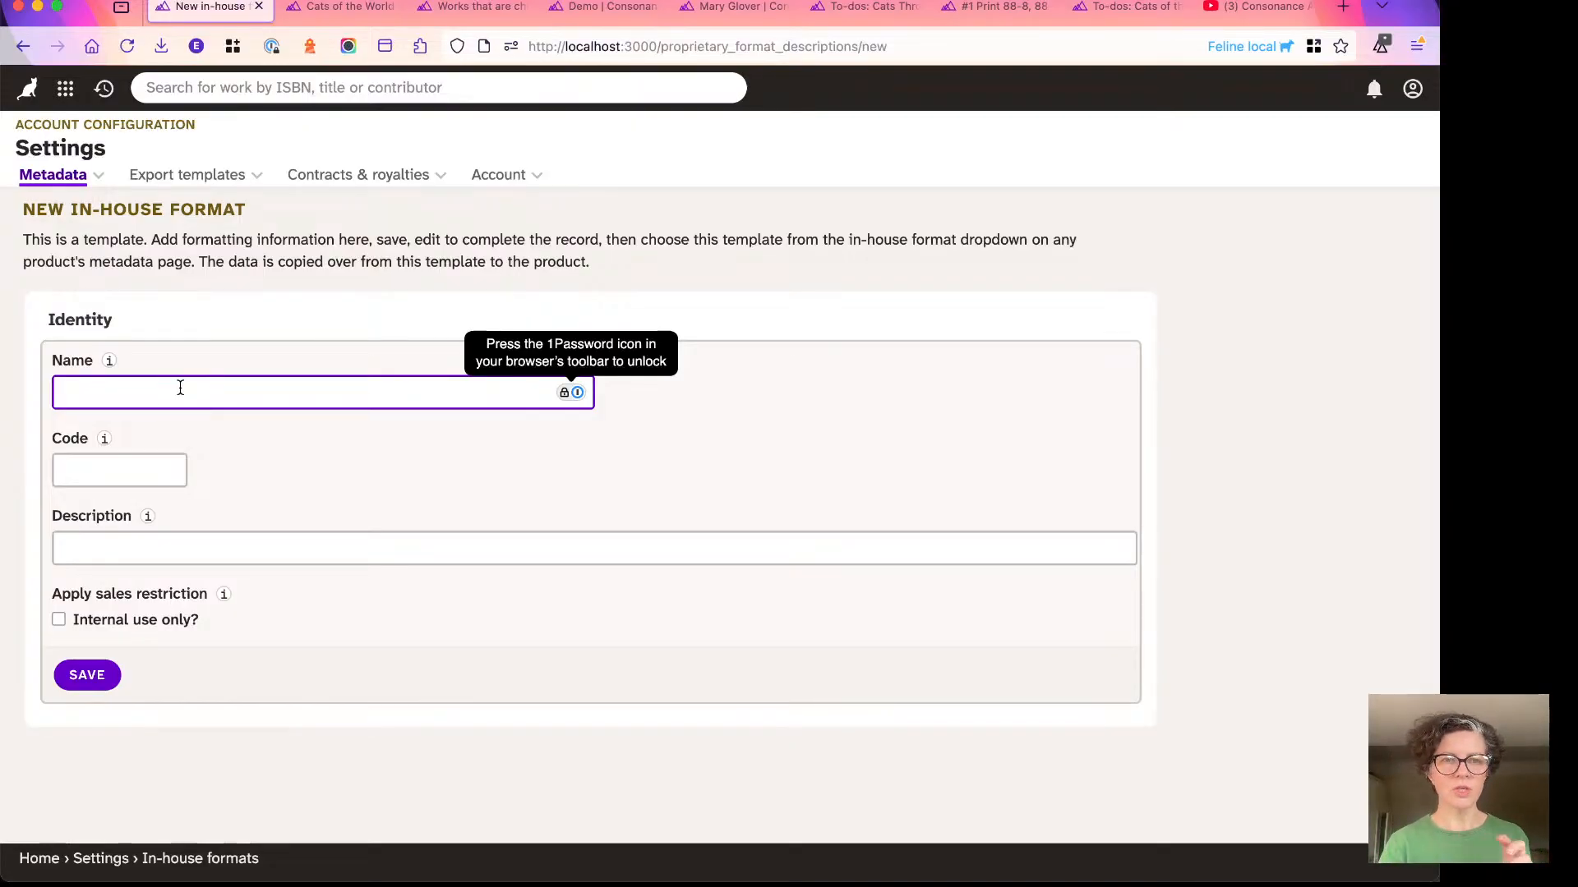
type("Sof")
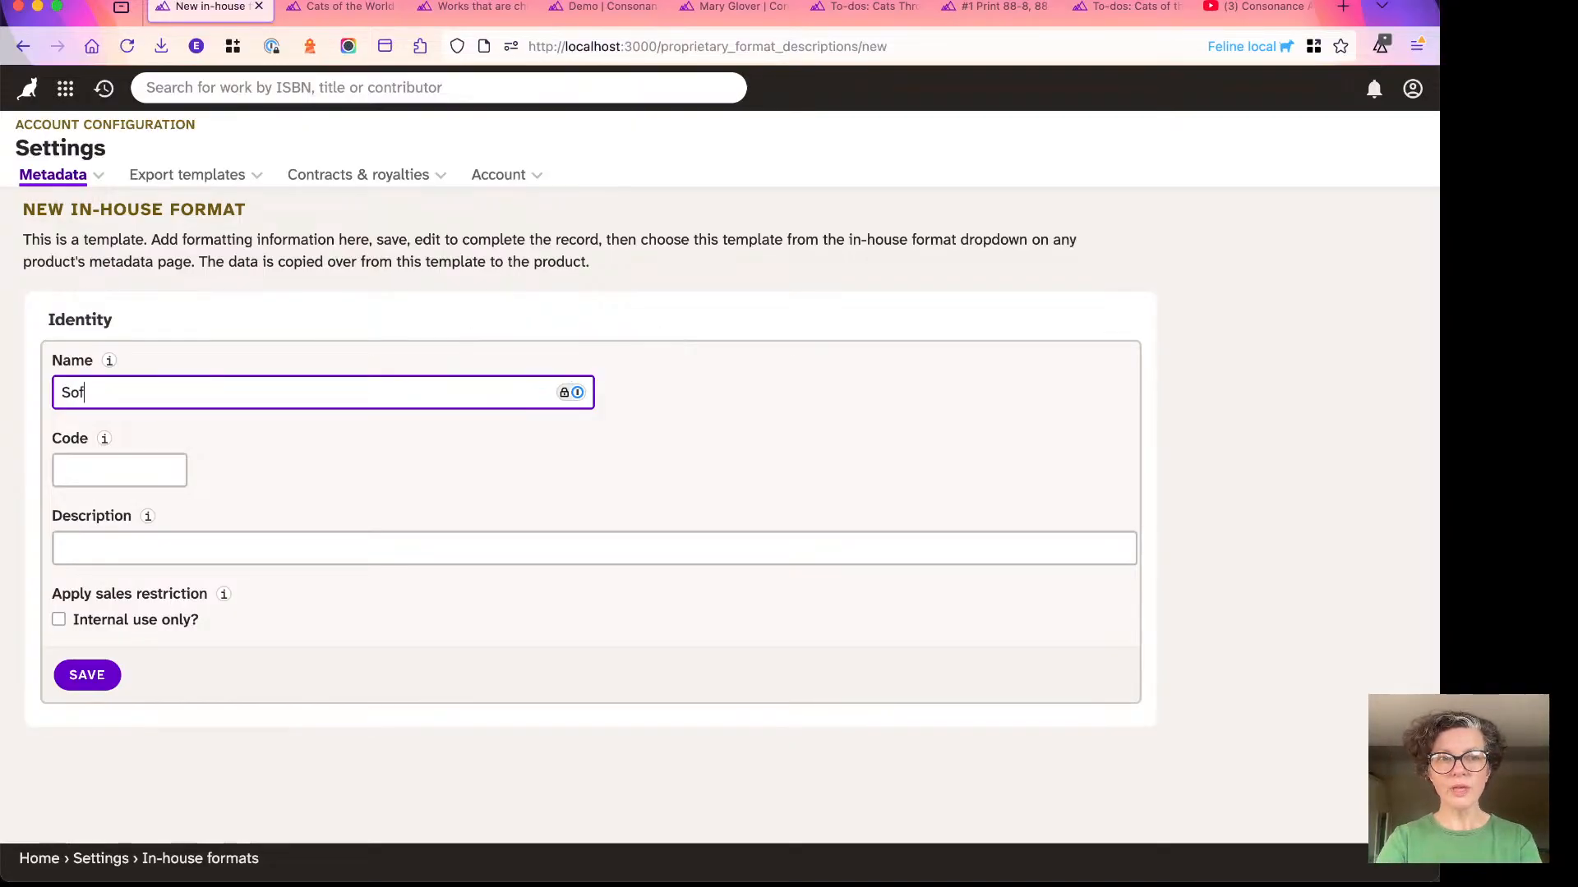
type("tbacks")
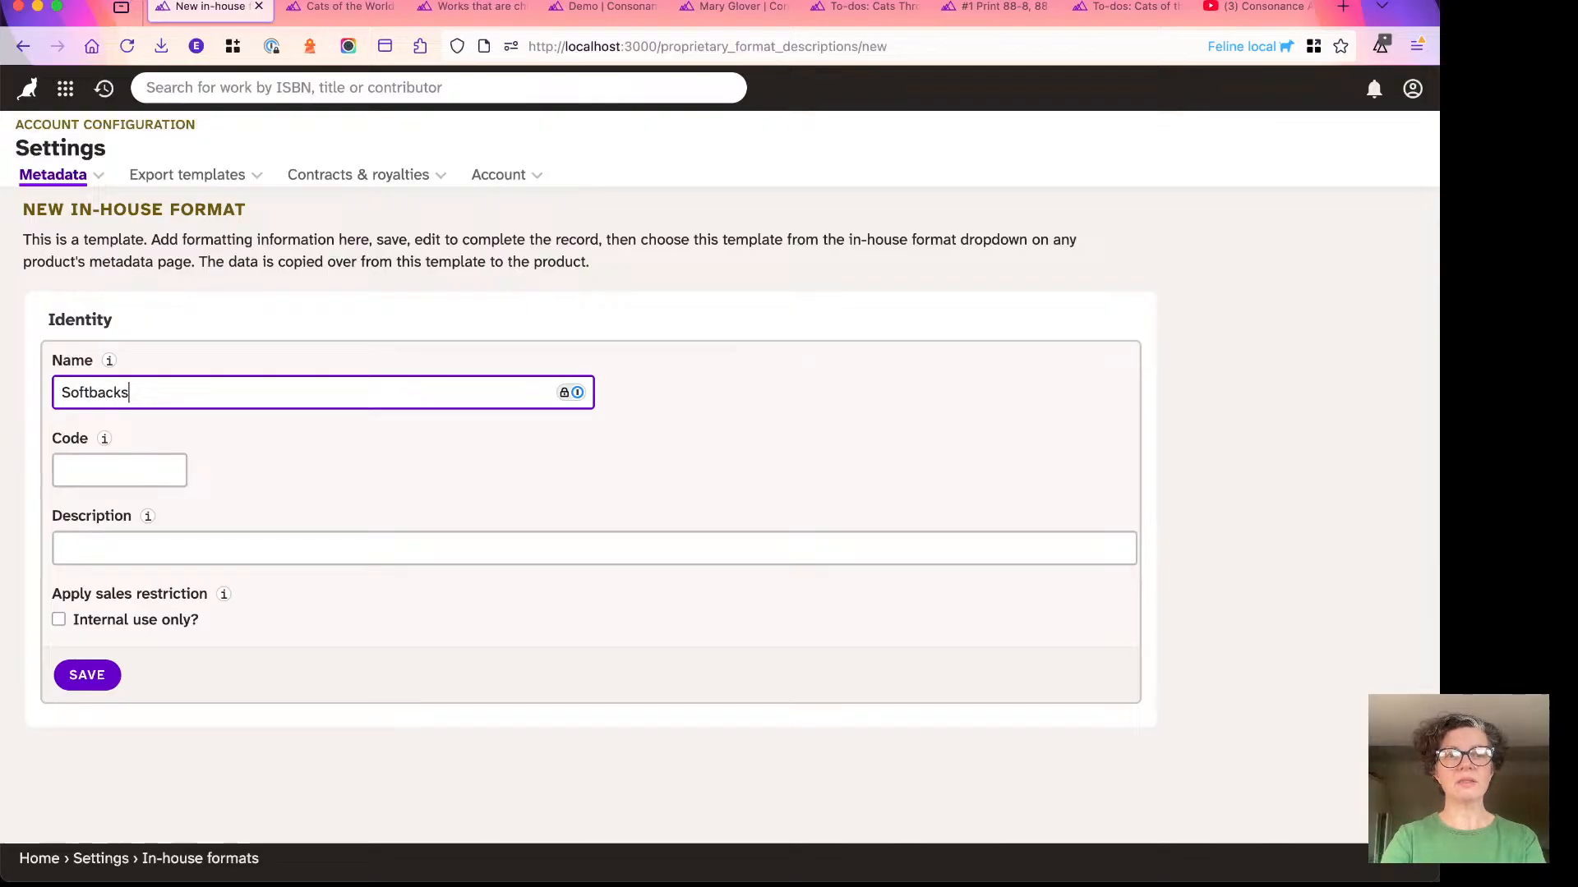
left_click(130, 483)
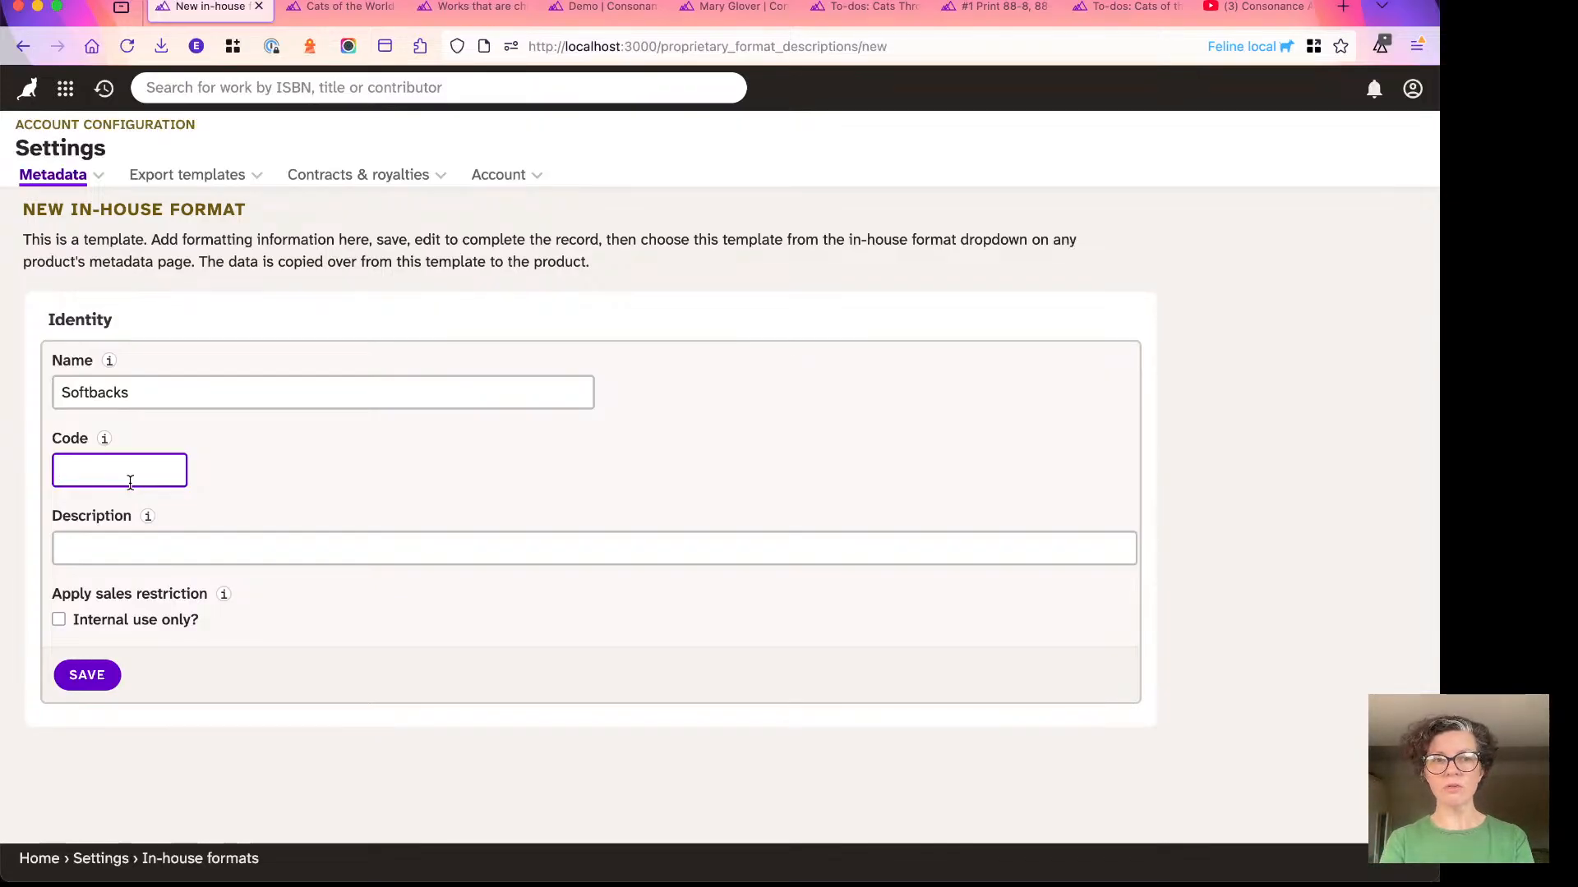
type("SB")
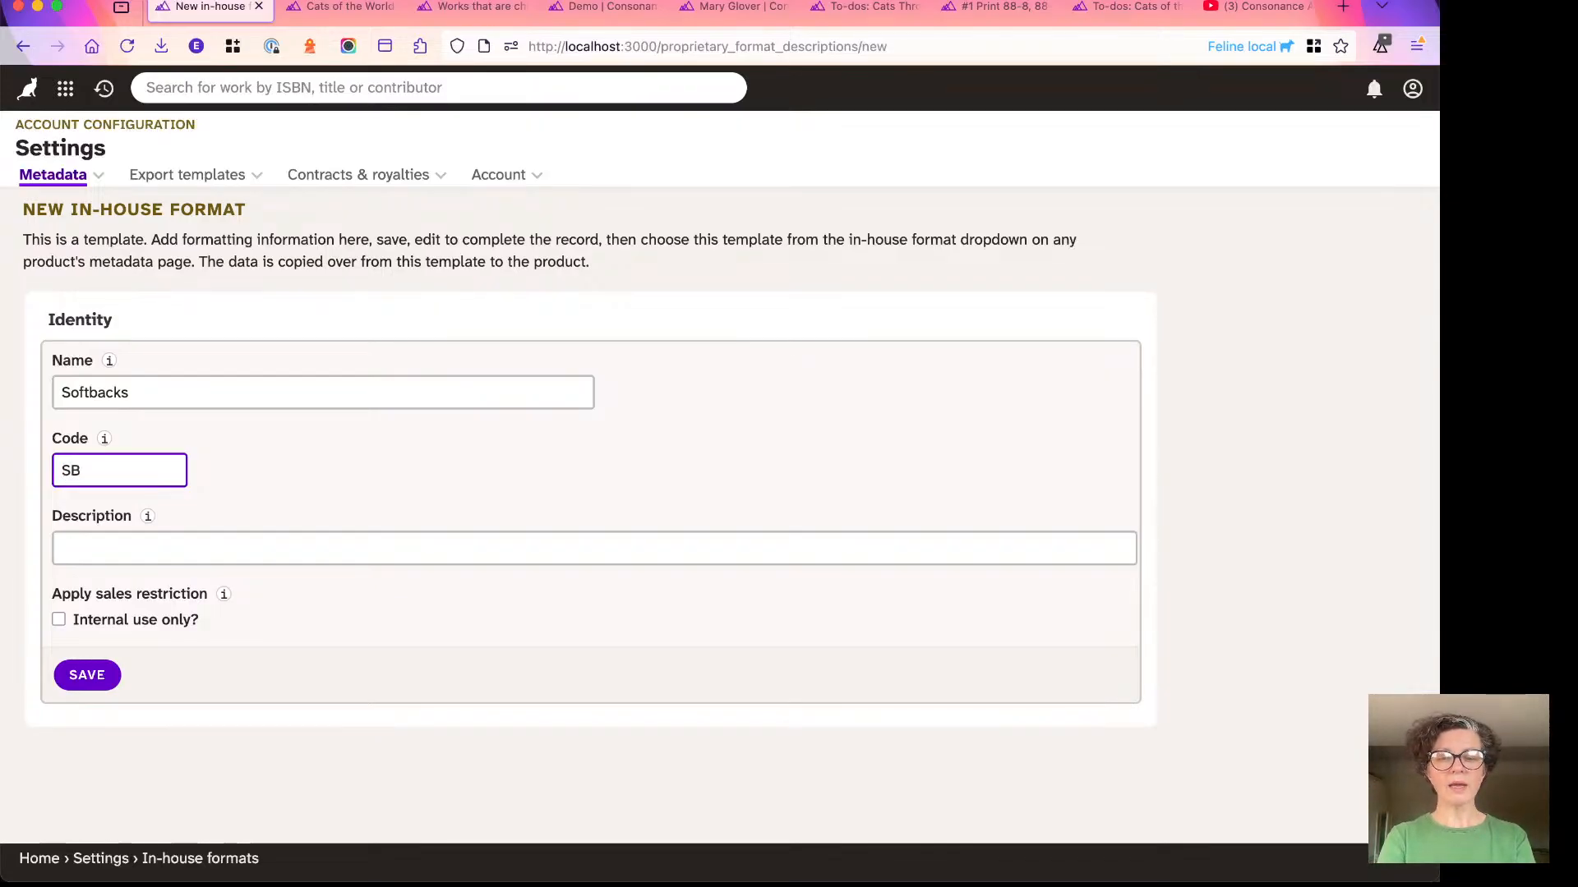
type("K")
left_click(105, 551)
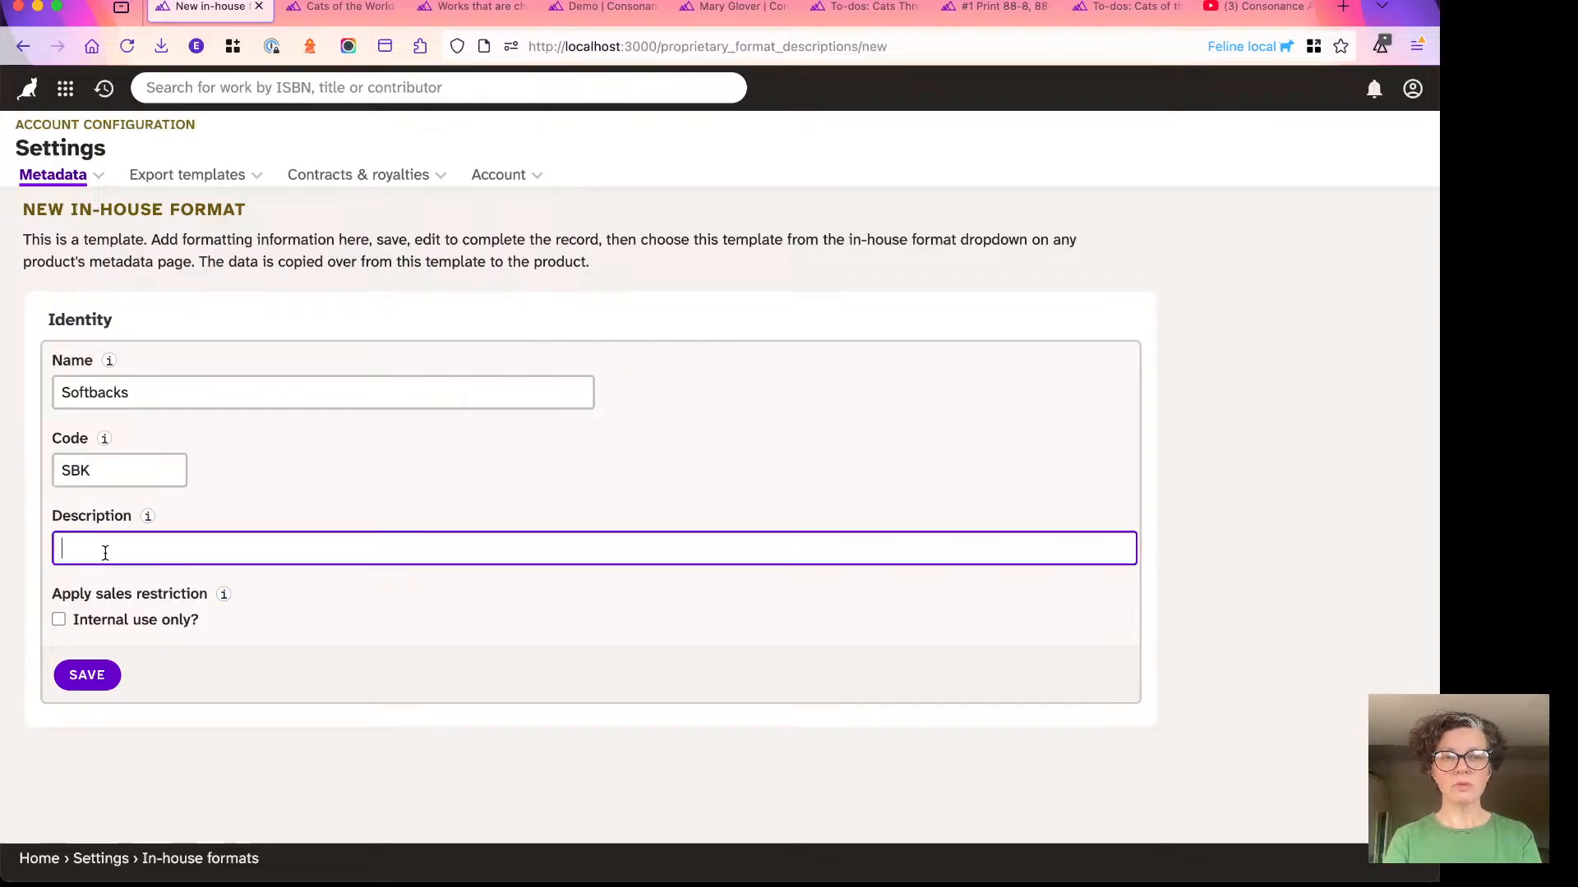
left_click(78, 675)
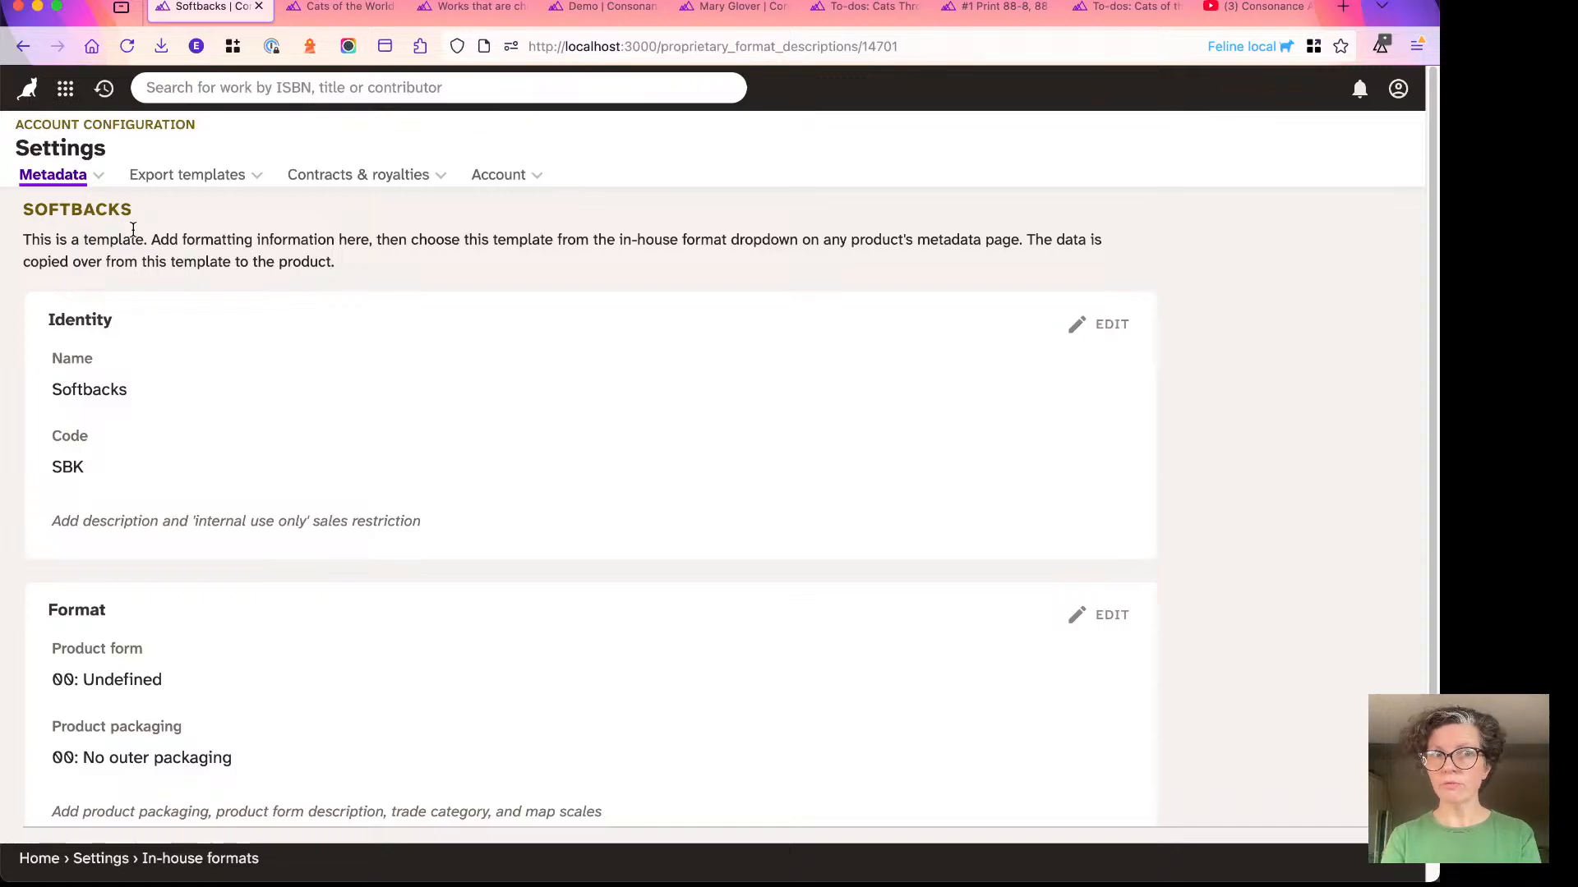
- Open the Softbacks template's Format section for editing and set the product form to BC: Paperback / softback
scroll(97, 431, "down", 1)
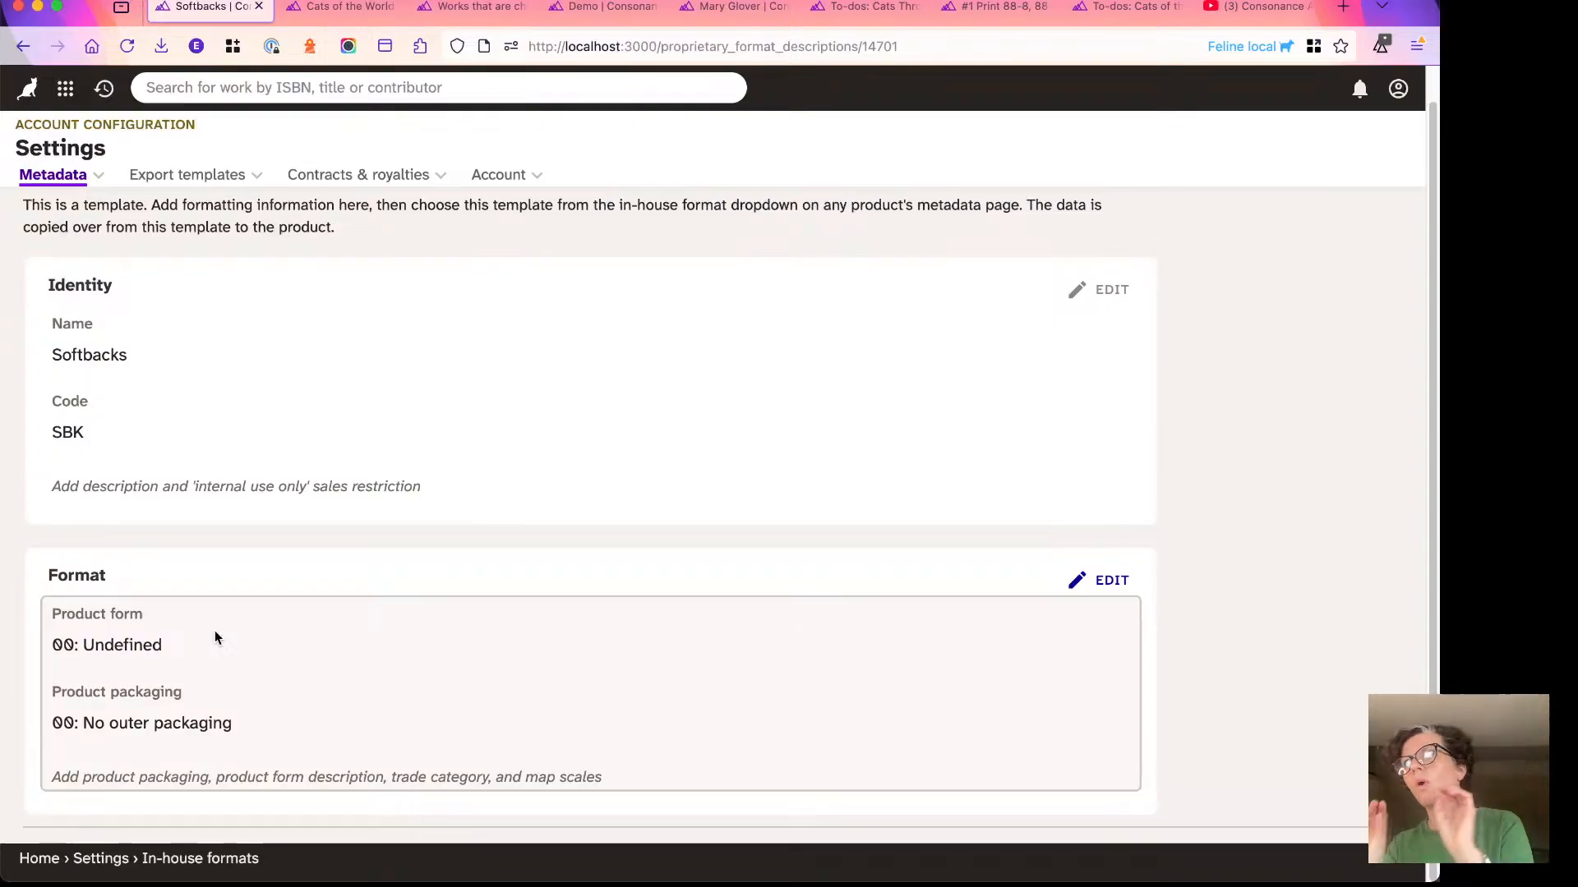
double_click(249, 643)
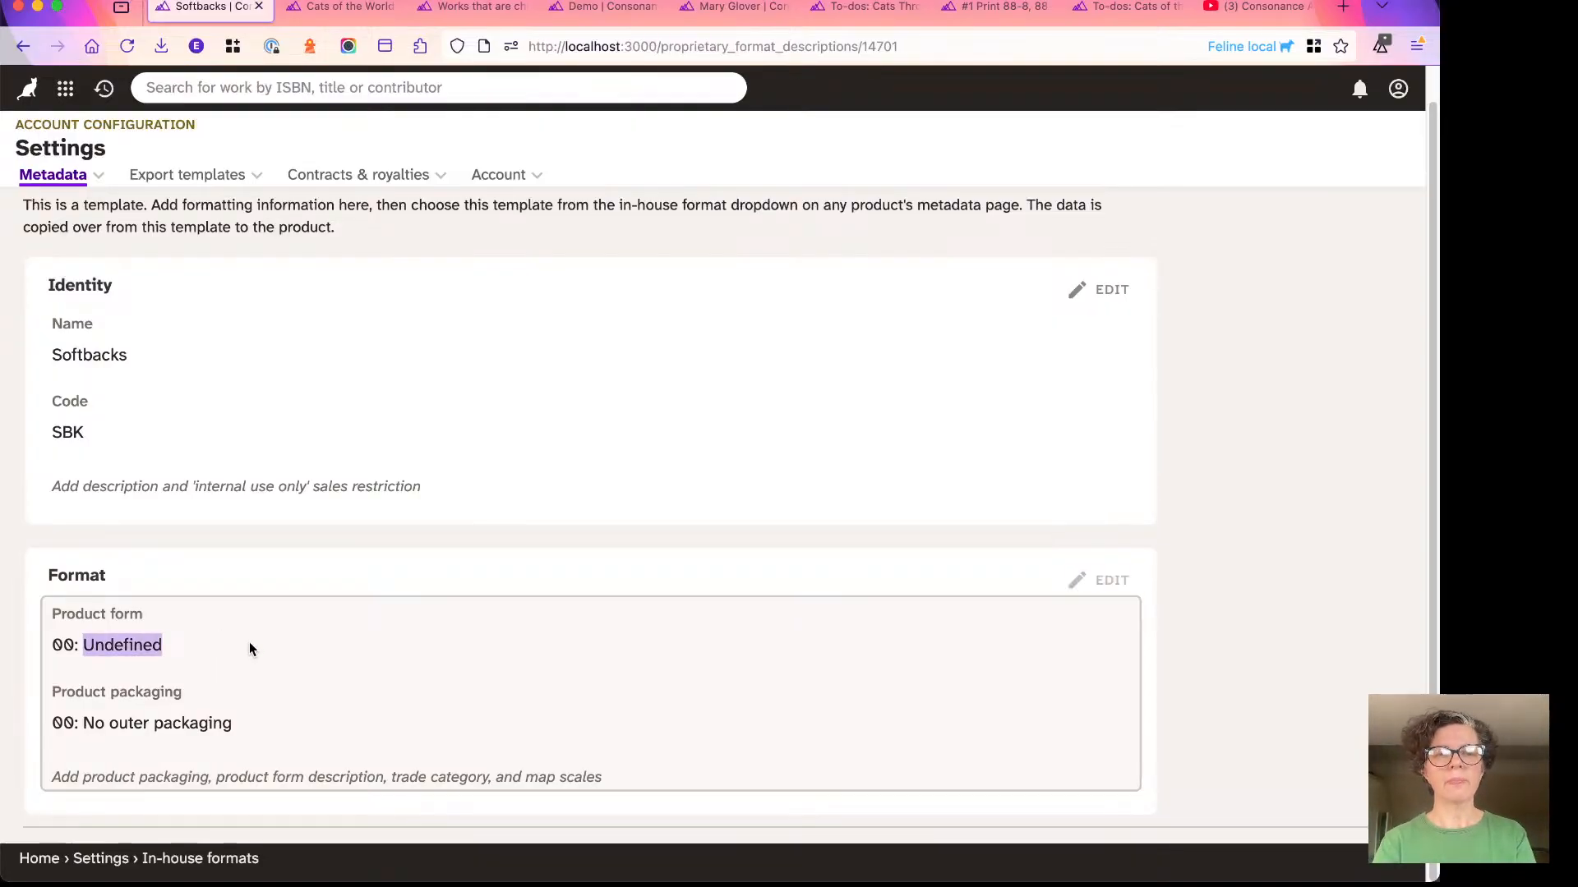
scroll(255, 542, "down", 3)
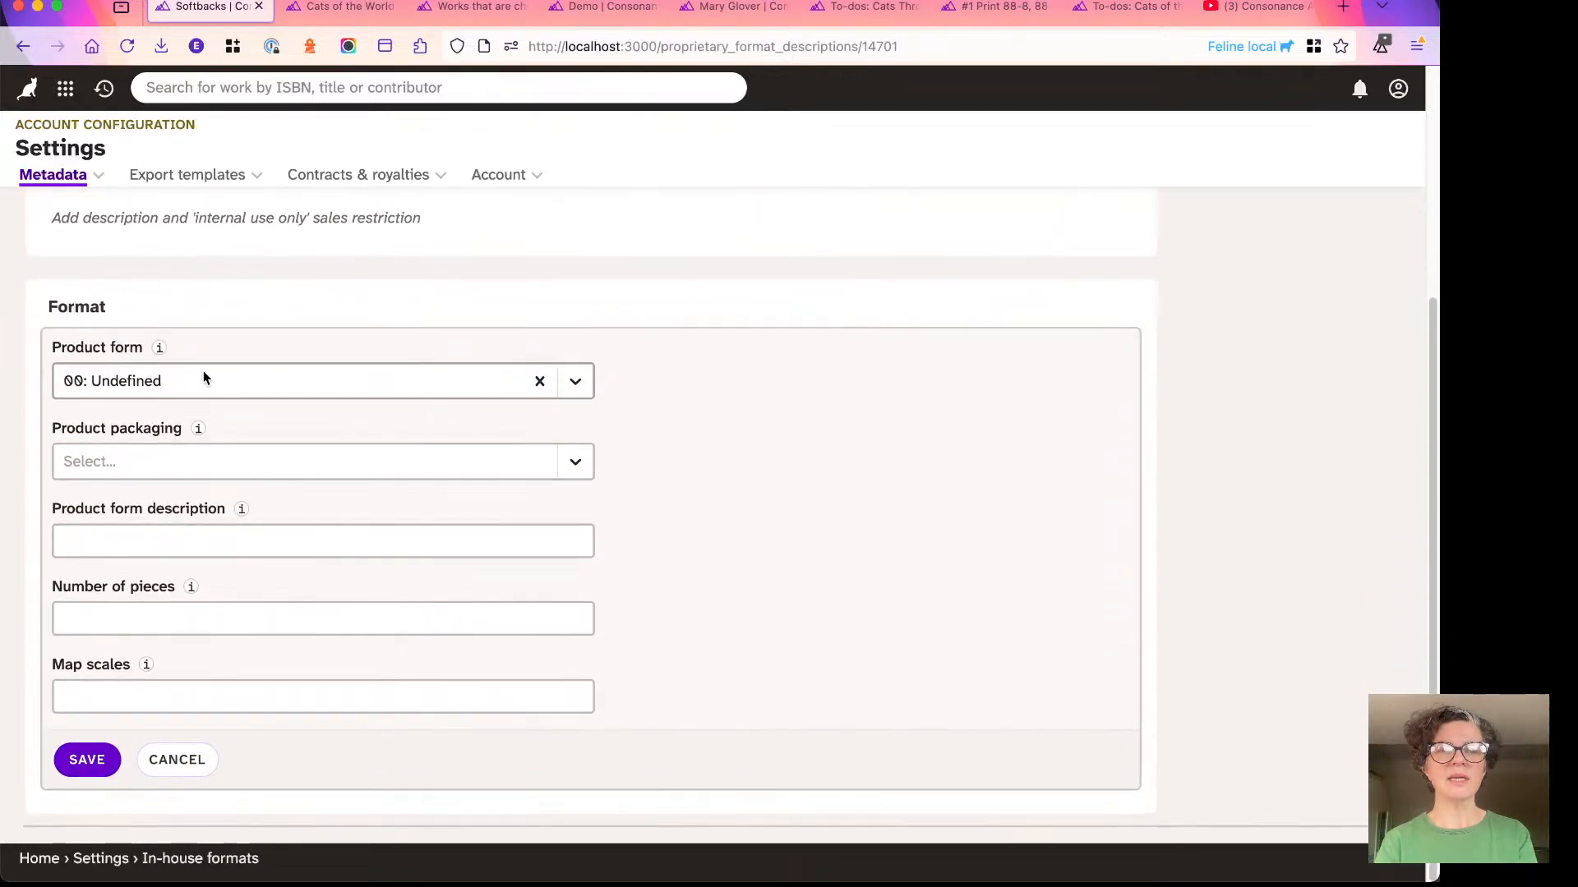
left_click(205, 379)
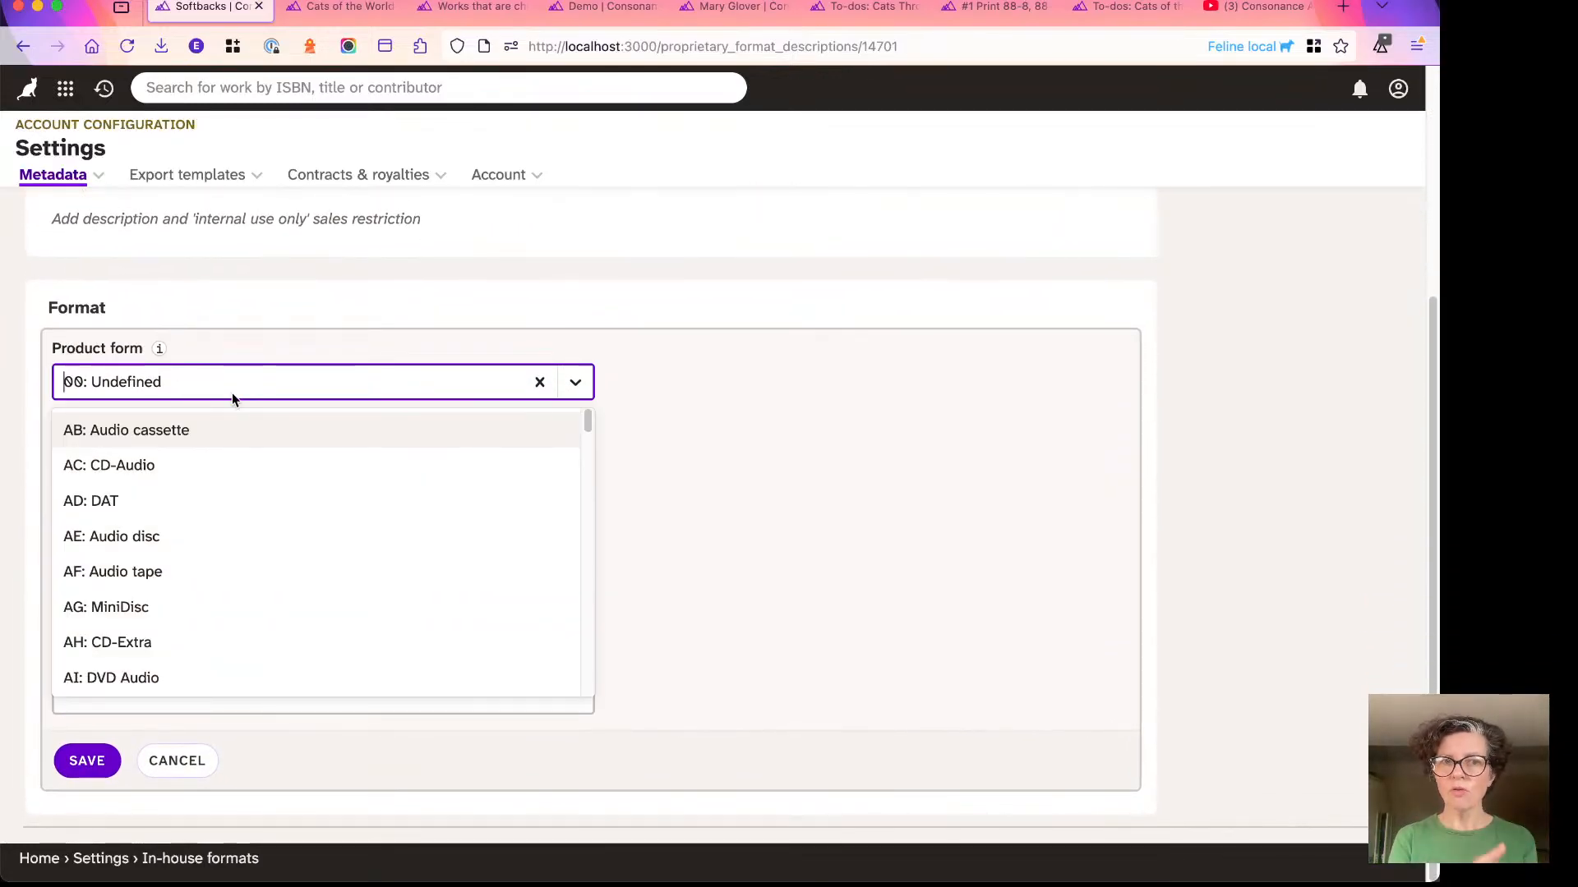
type("bc")
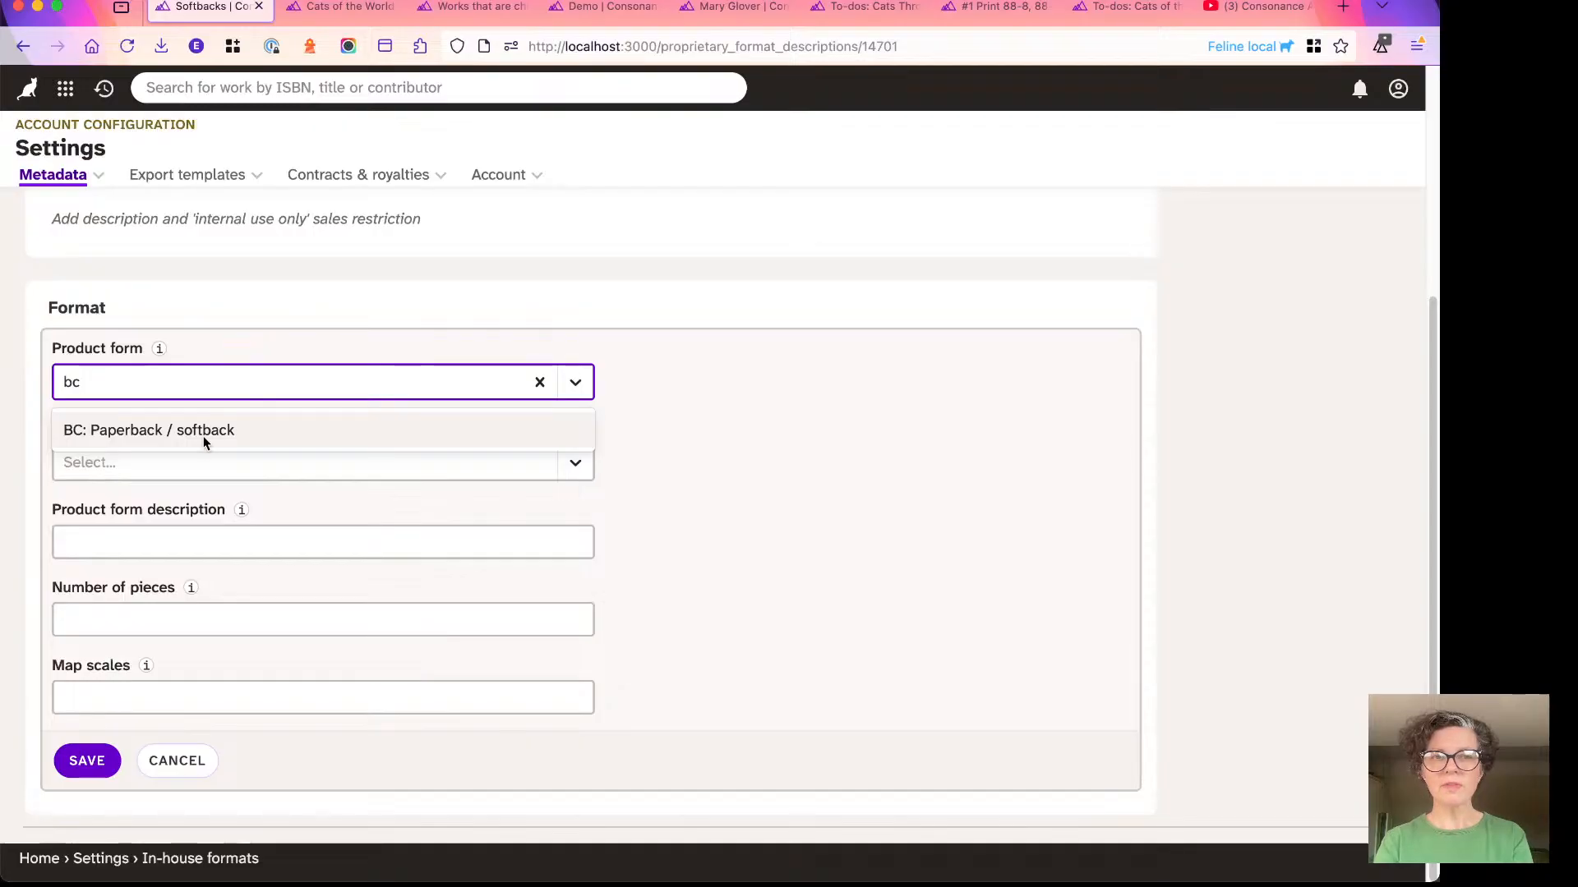
left_click(159, 431)
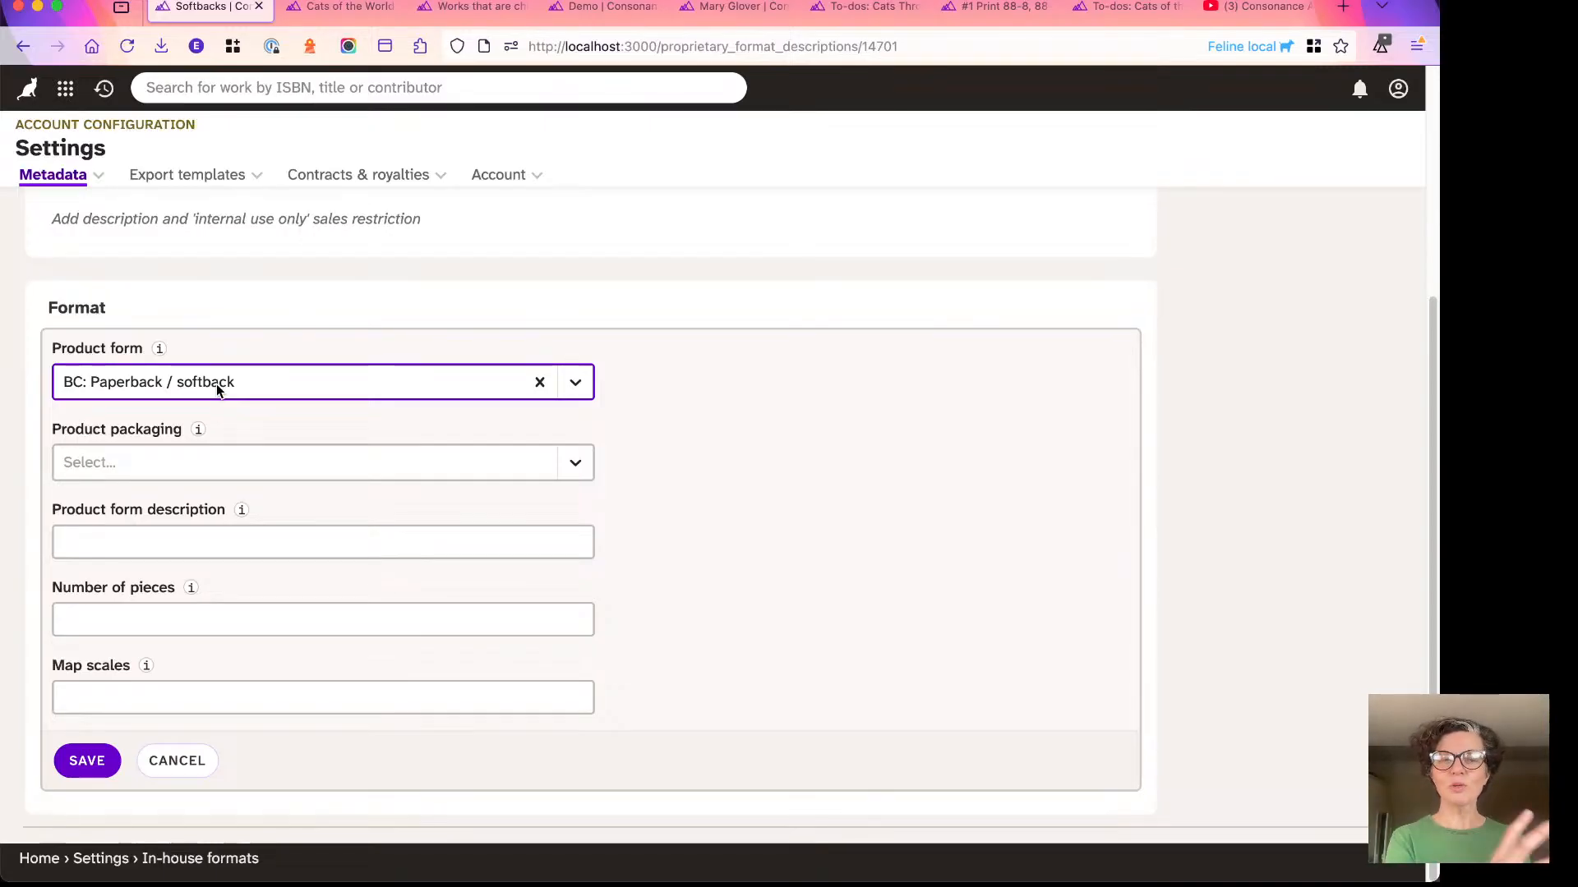
- Look through the product packaging options for the Softbacks format without choosing one
left_click(126, 460)
scroll(159, 567, "down", 4)
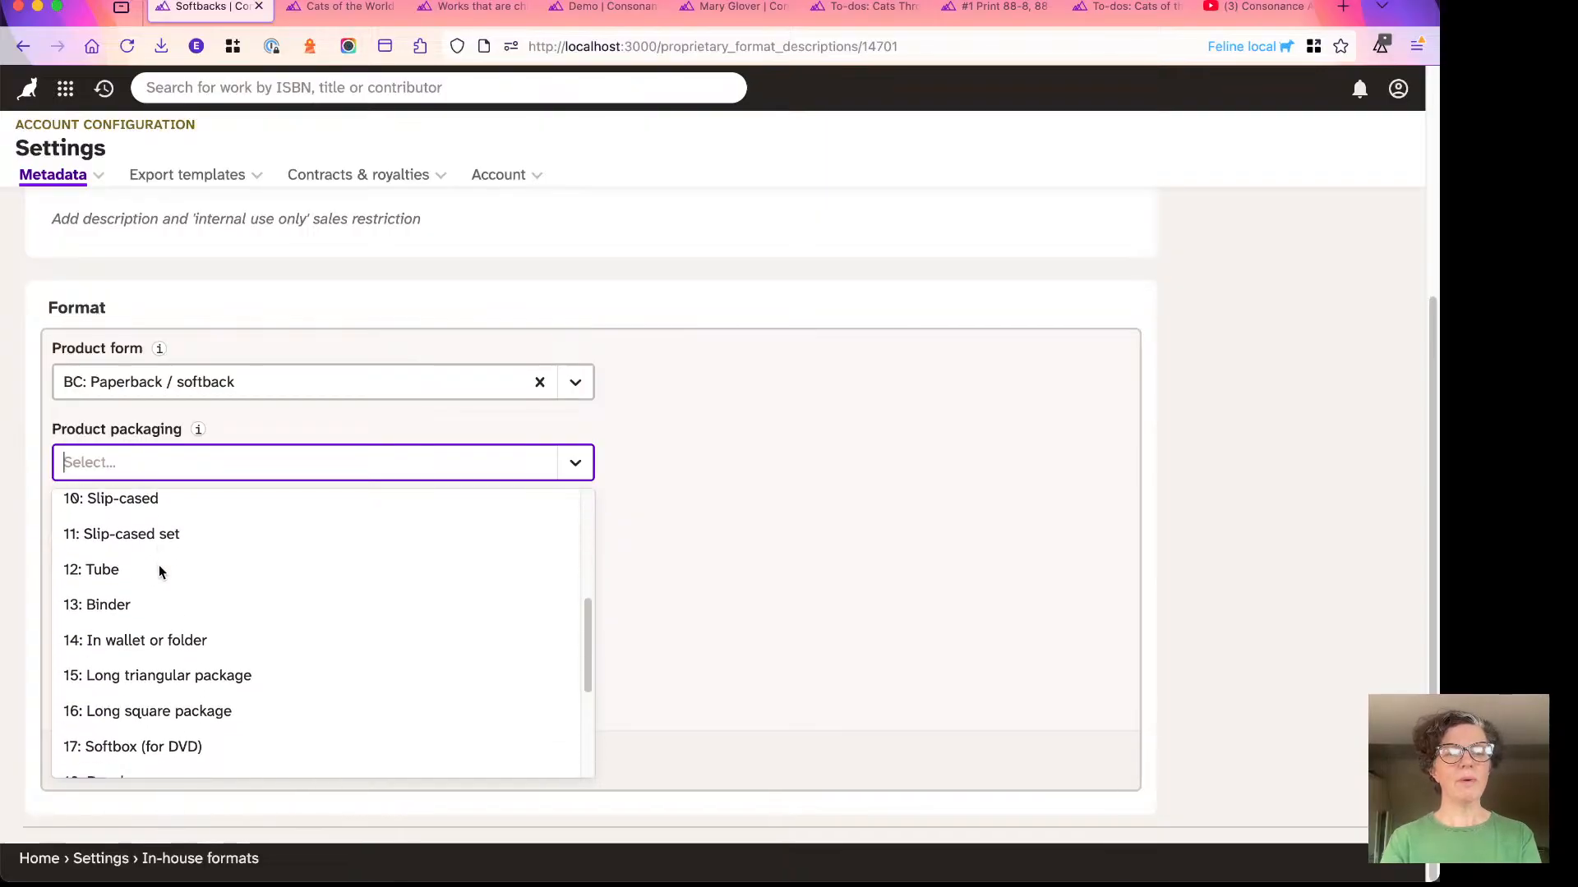
scroll(159, 564, "down", 2)
scroll(160, 567, "up", 2)
scroll(229, 510, "down", 2)
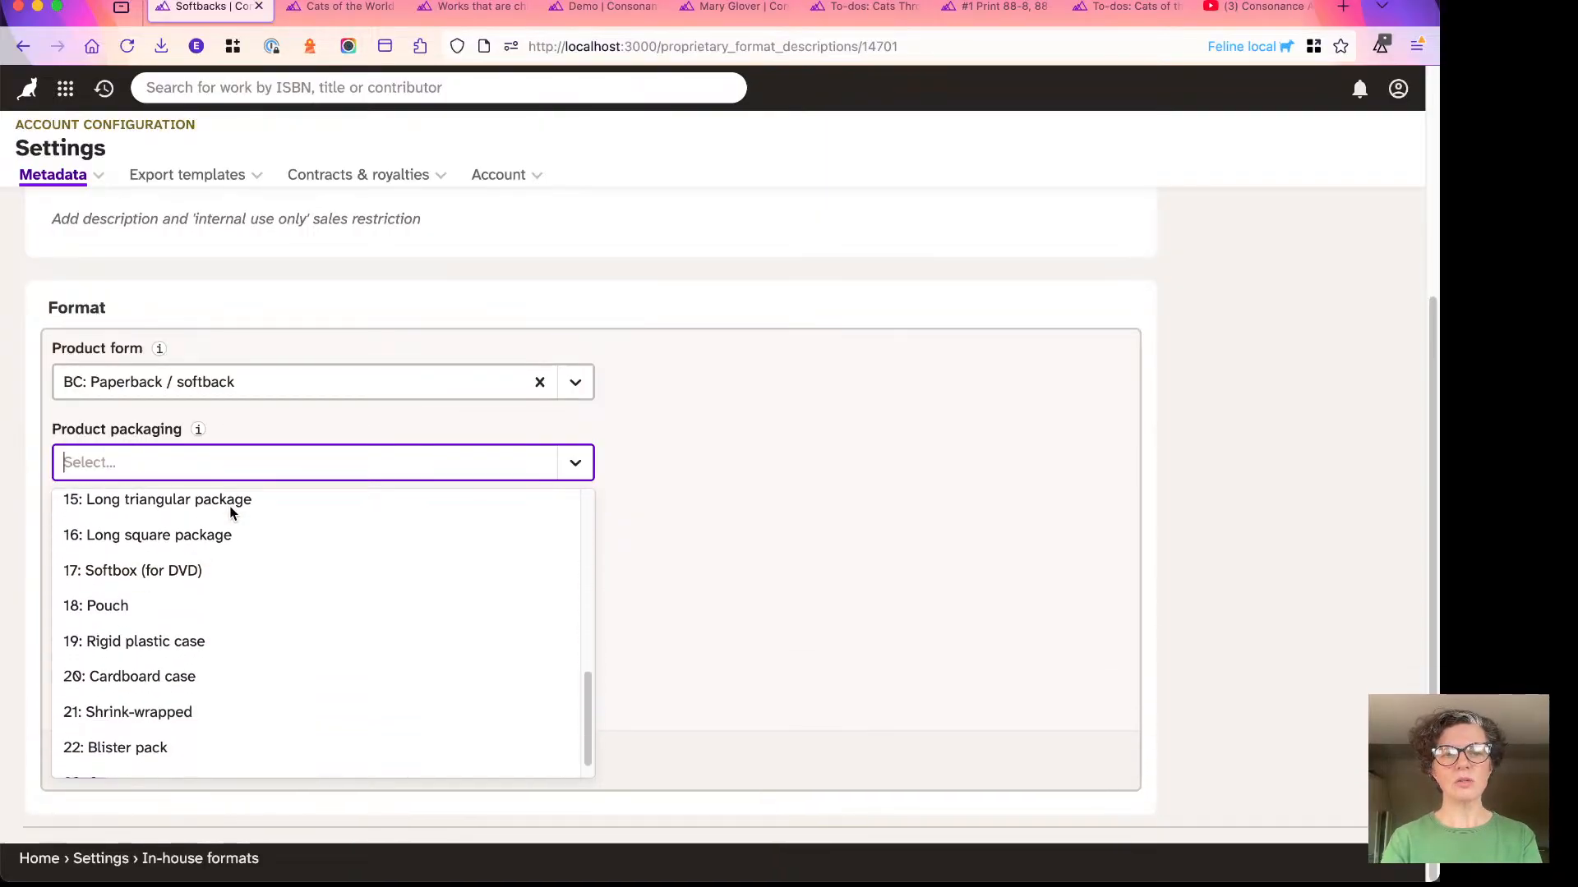
left_click(32, 472)
- Enter "Matte lam paperback" as the product form description, check that field's help text, and save the Format section
left_click(94, 547)
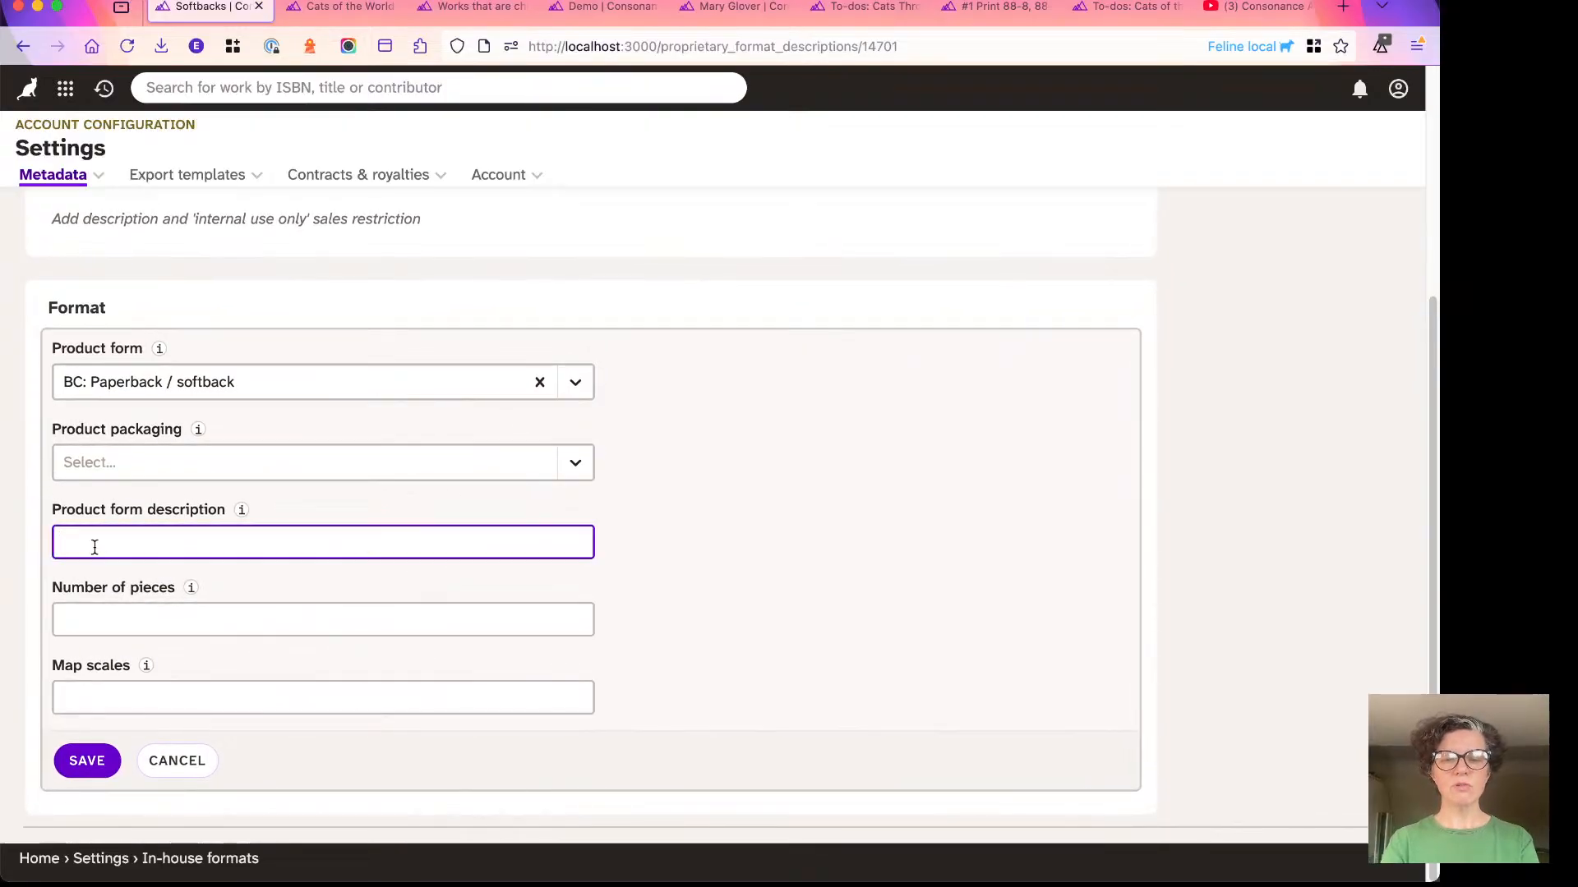
type("Matte ")
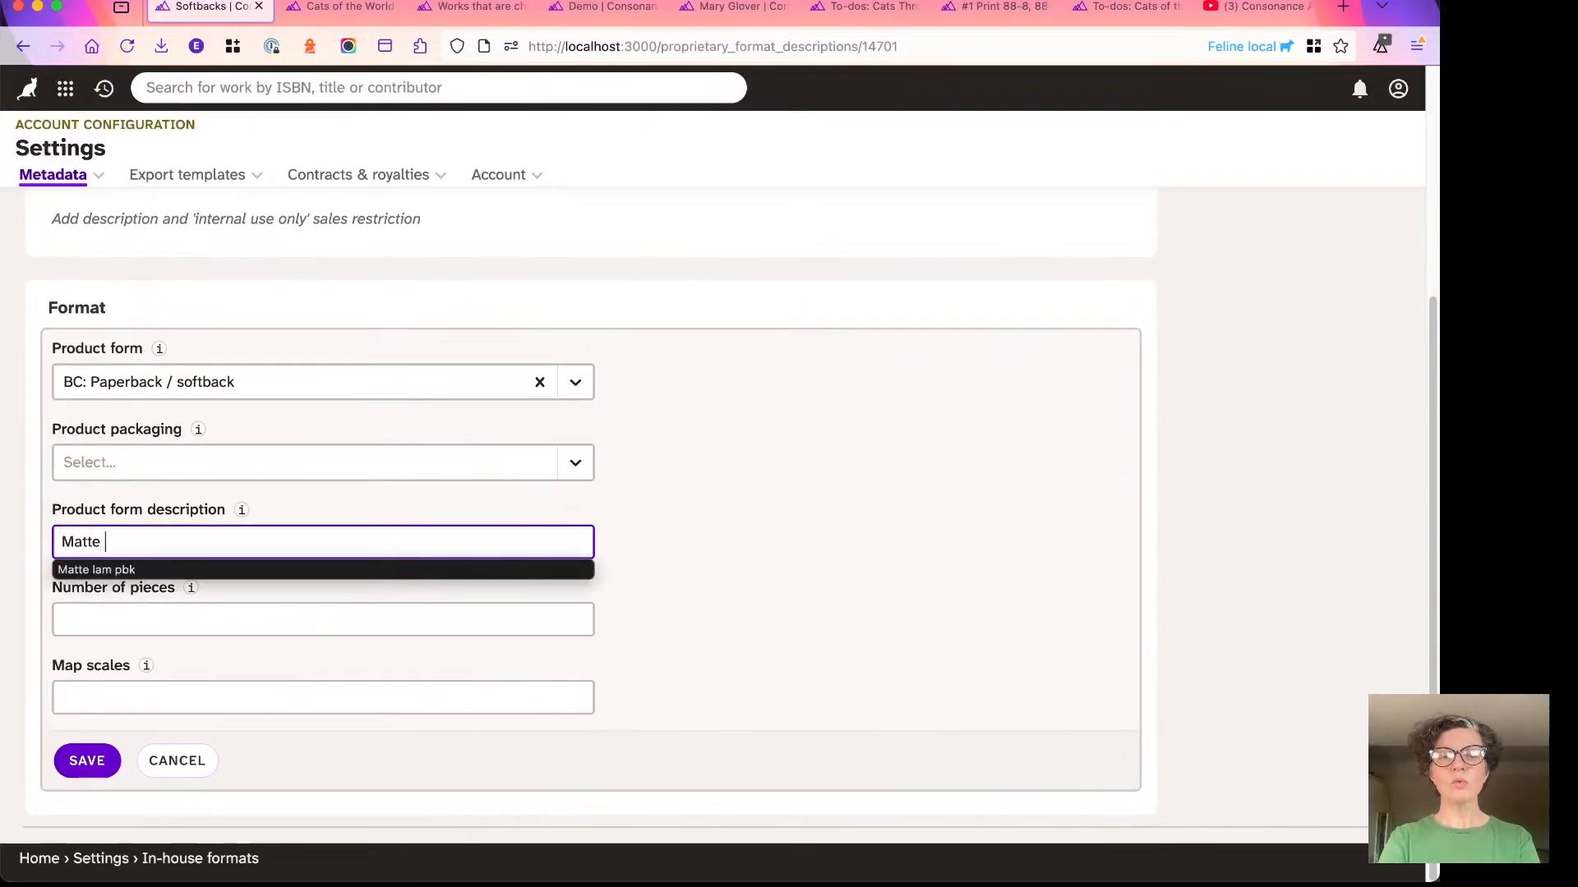
type("lam ")
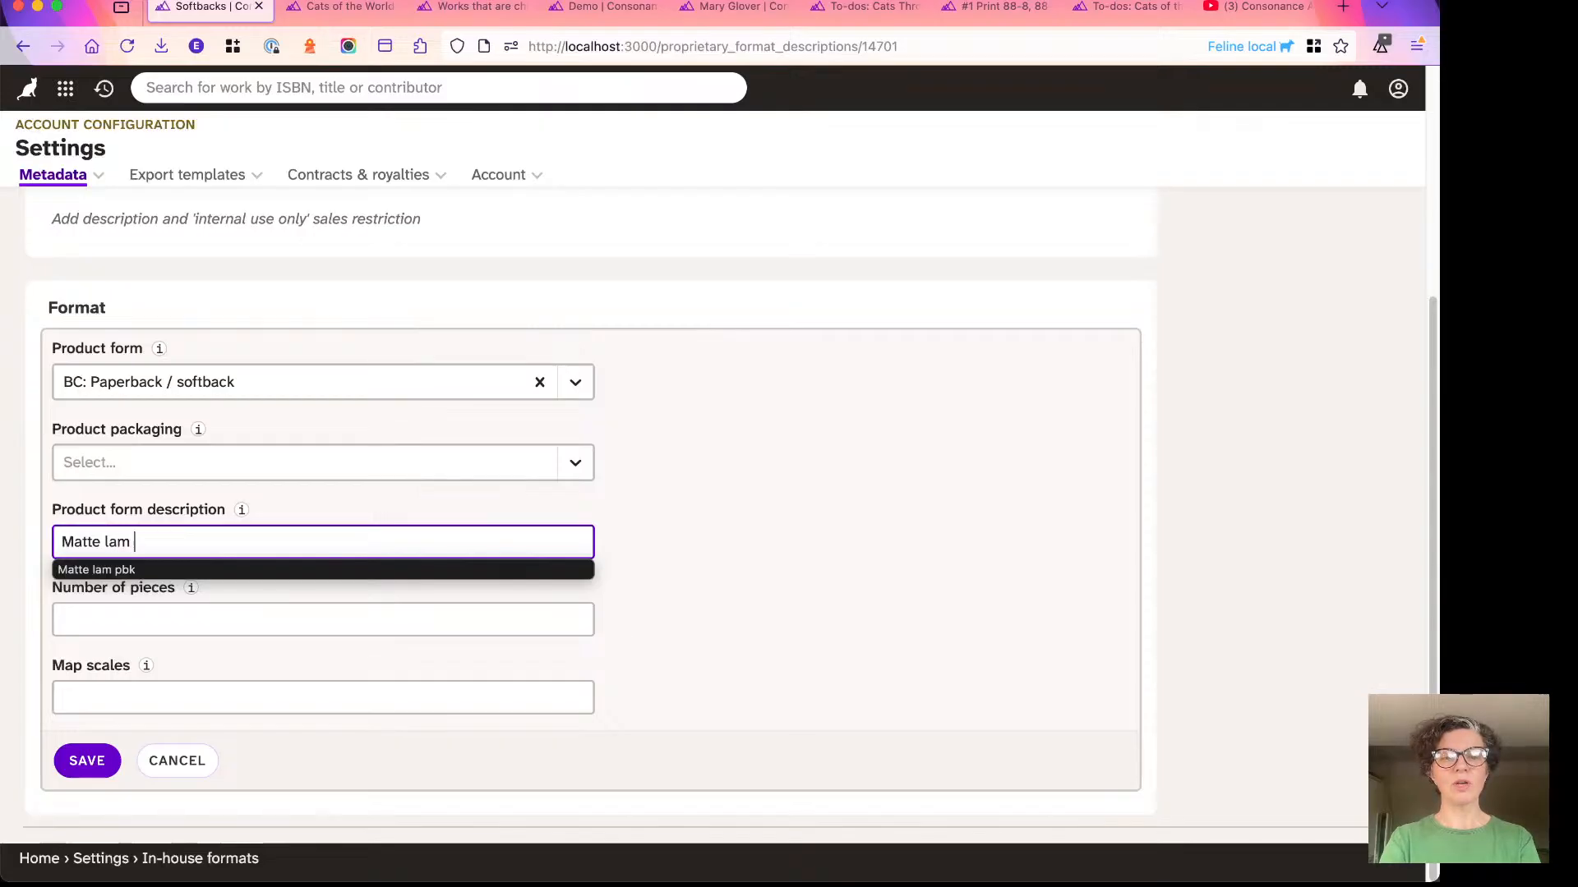
type("paperback")
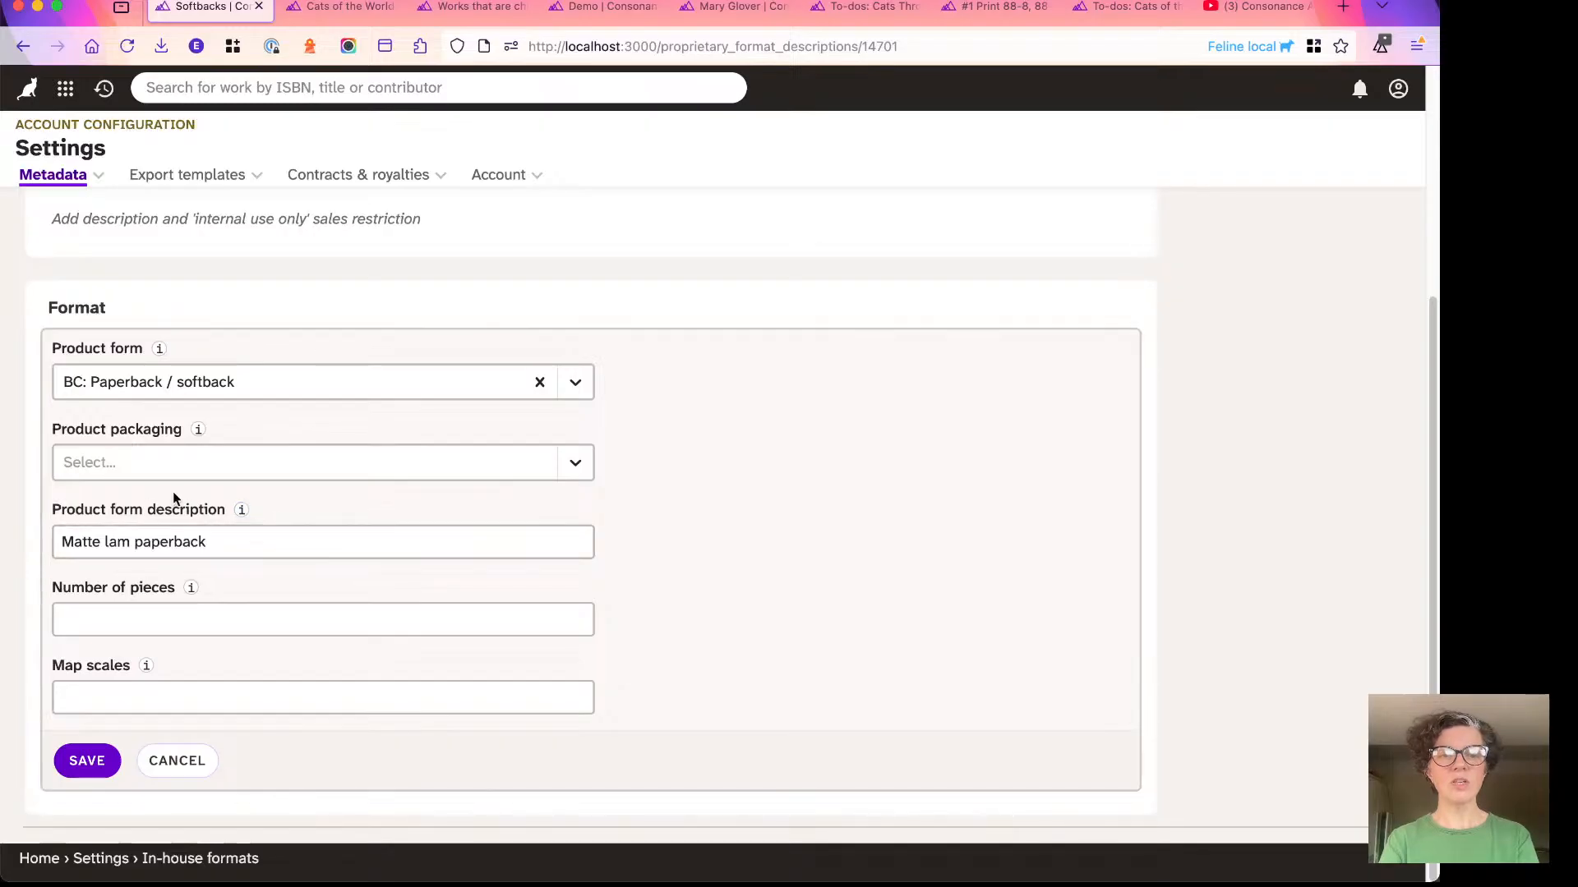
left_click(237, 508)
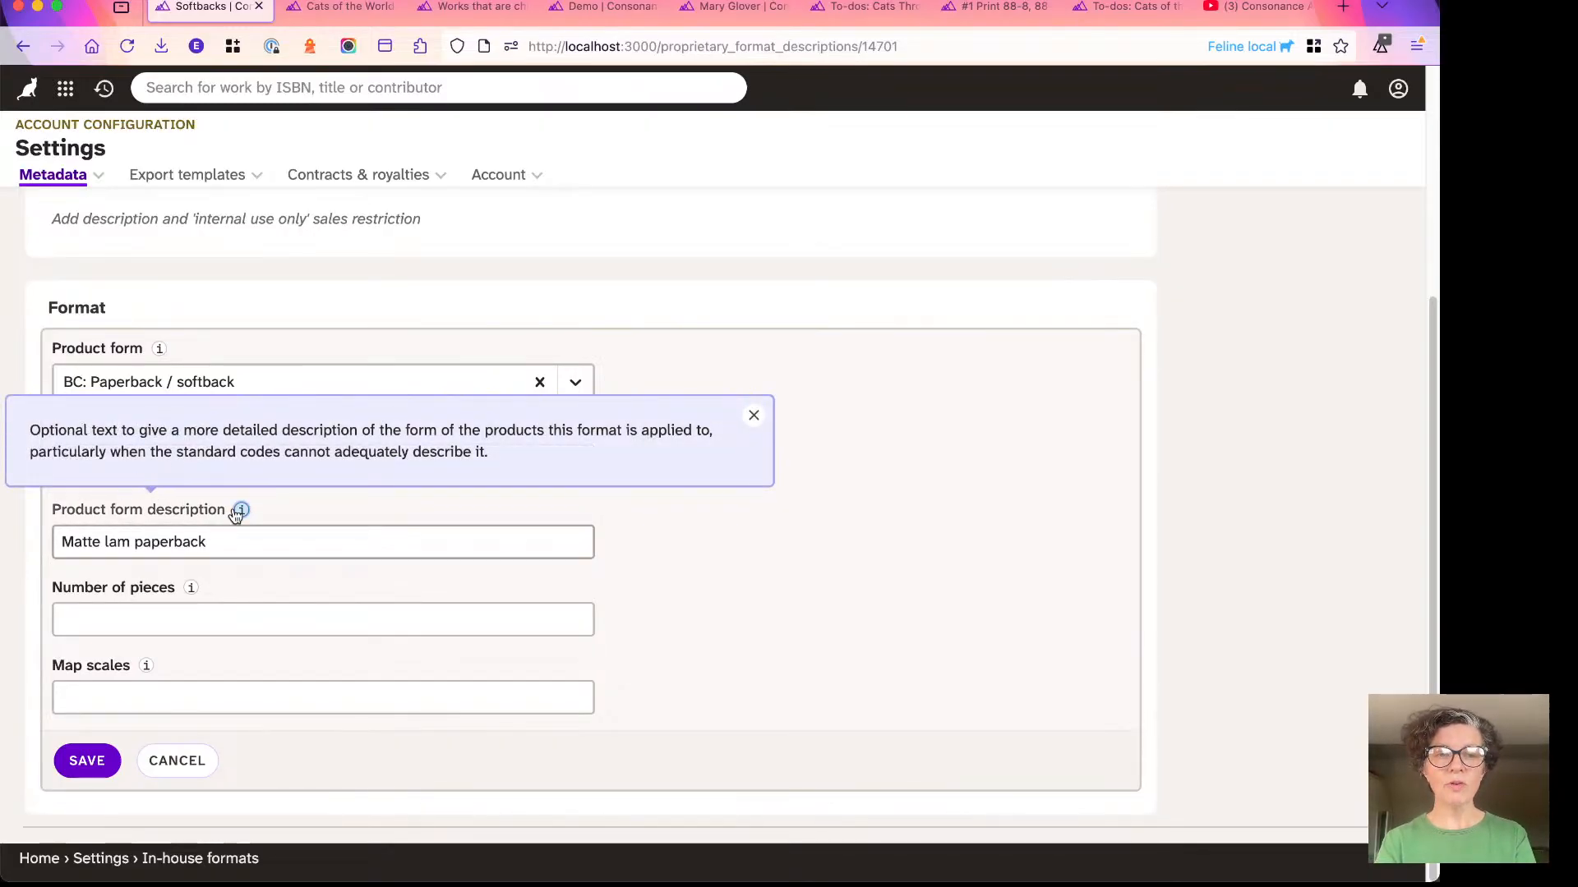
left_click(31, 517)
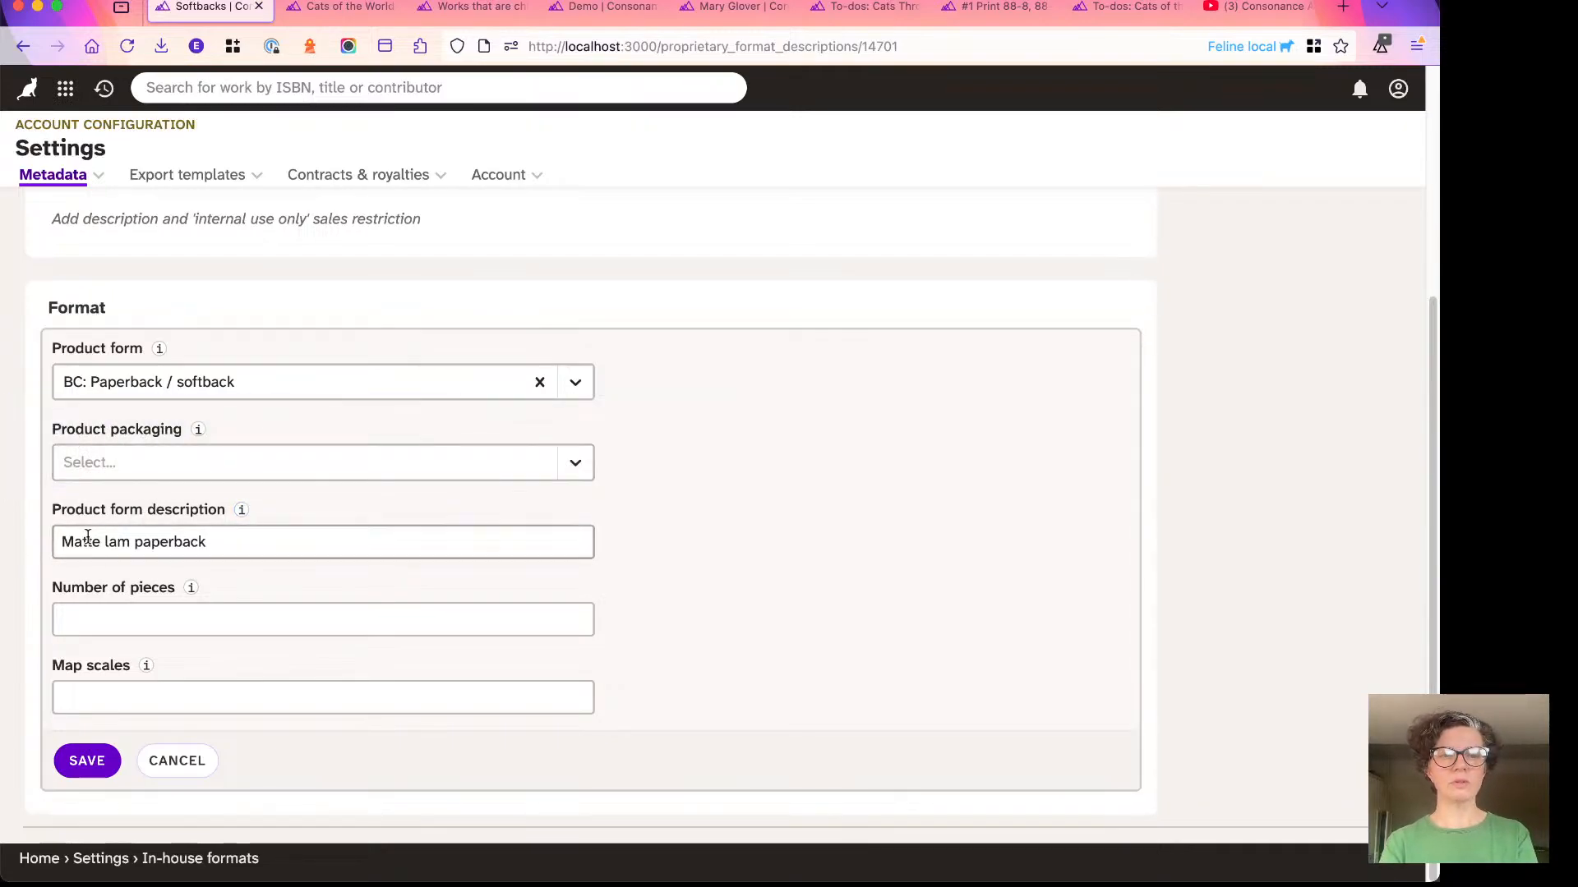
left_click(83, 757)
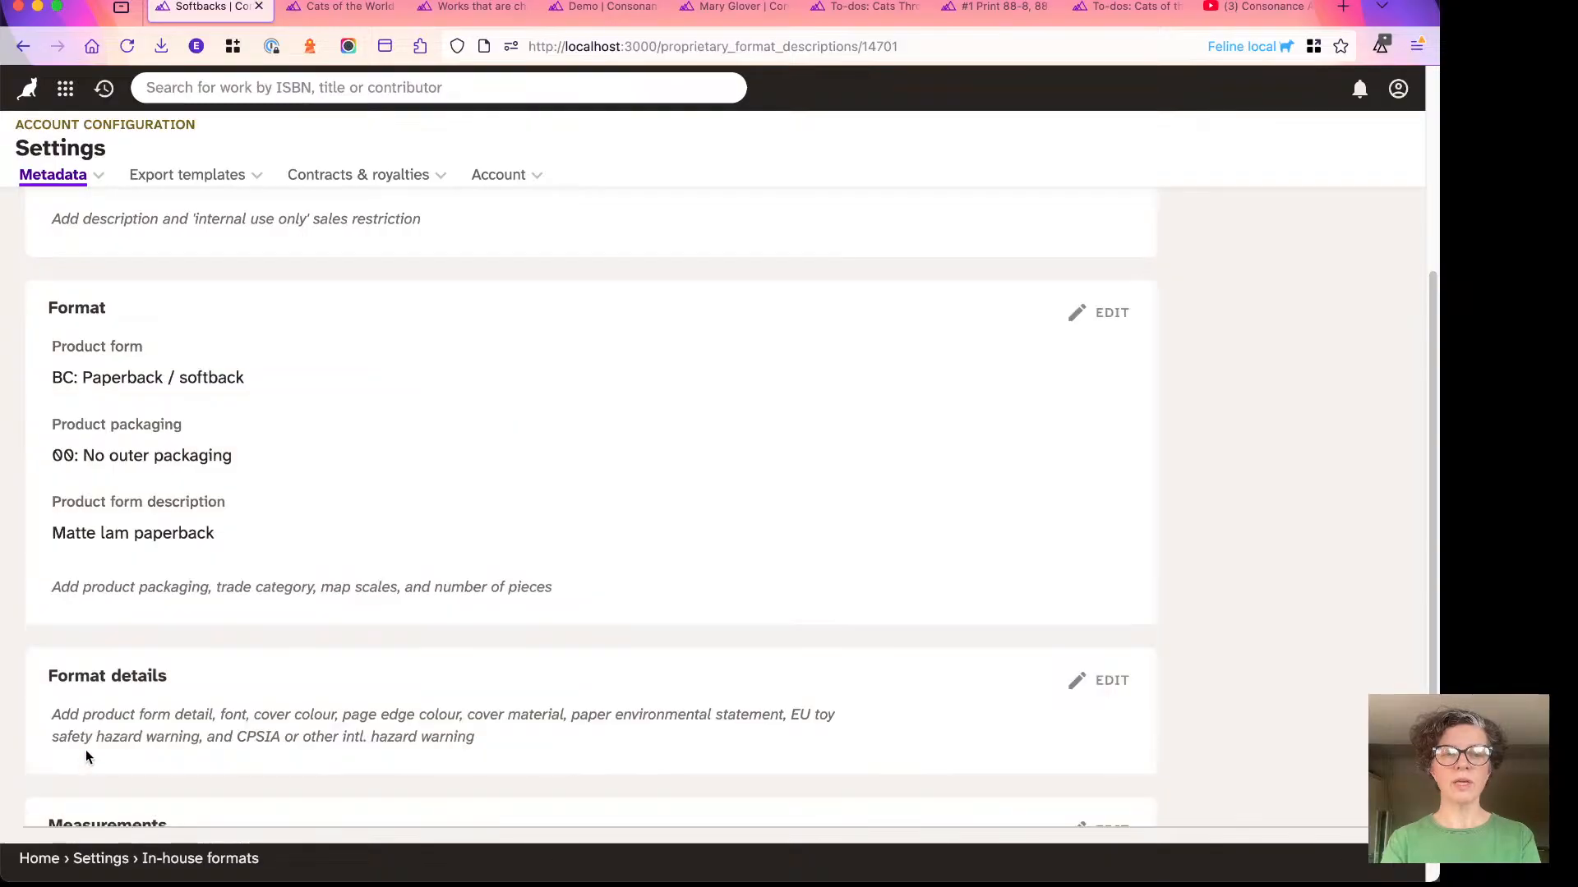
- Open the Format details section for editing and add B105: B-format paperback as the product form detail
scroll(227, 534, "down", 3)
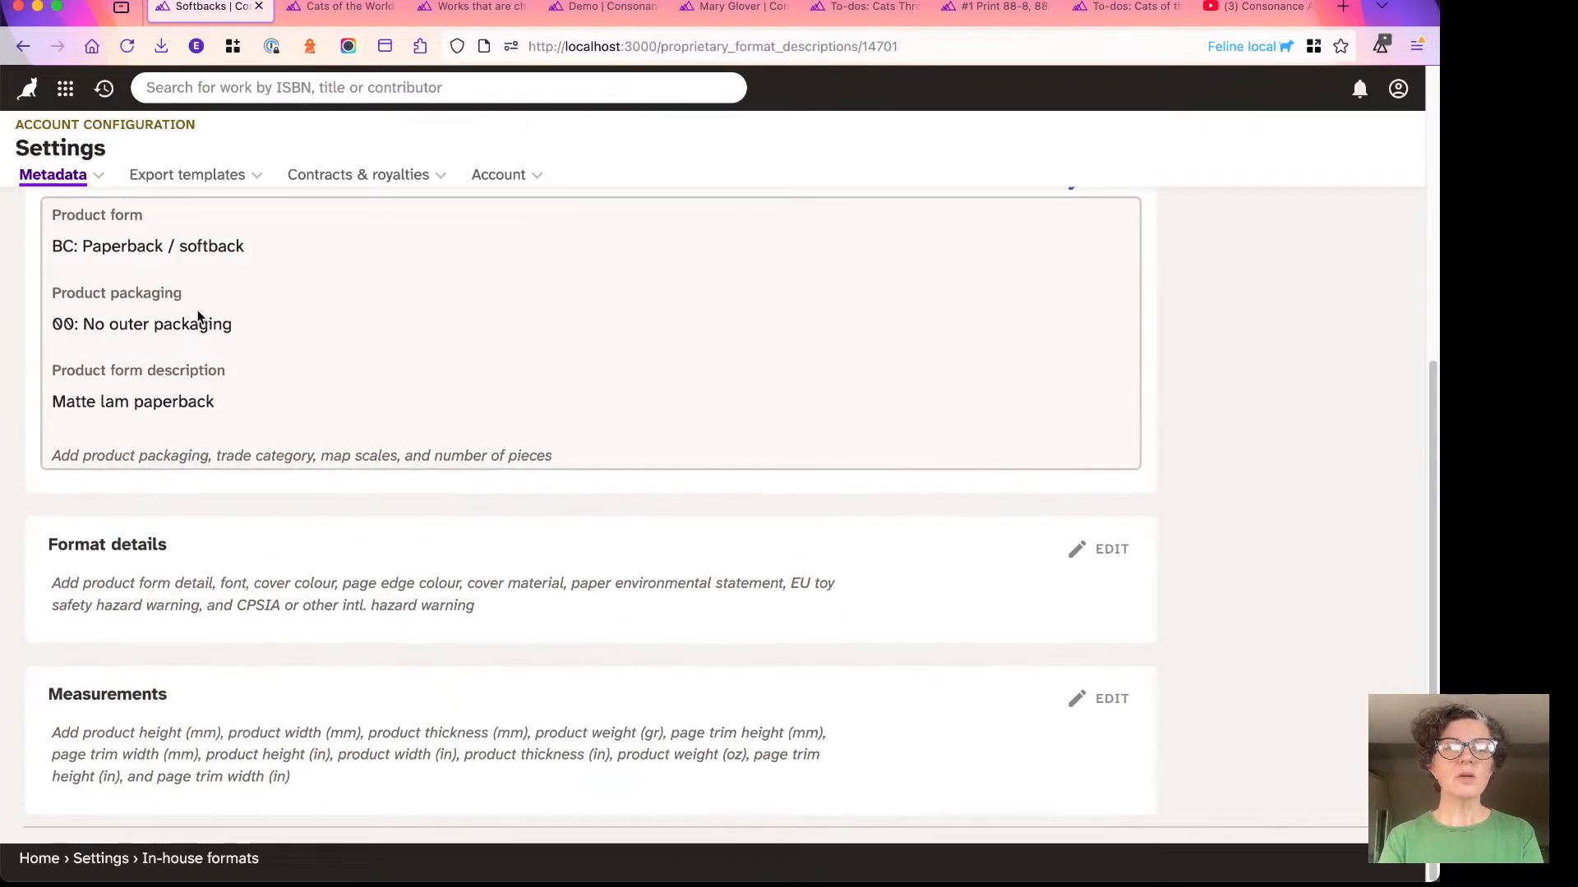
left_click(151, 597)
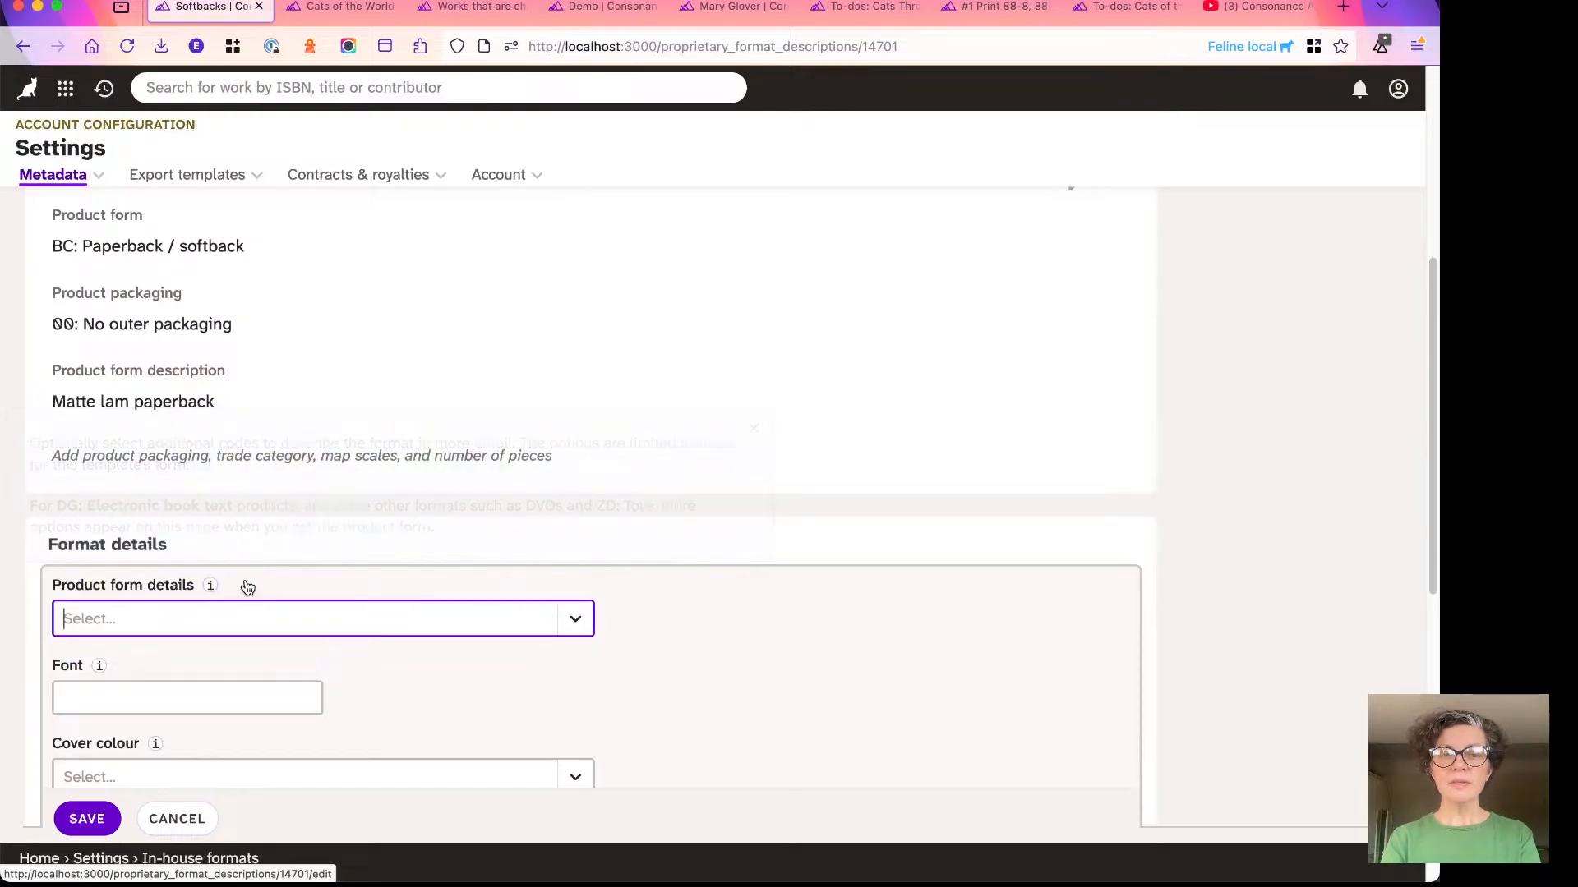
scroll(246, 525, "down", 2)
left_click(200, 452)
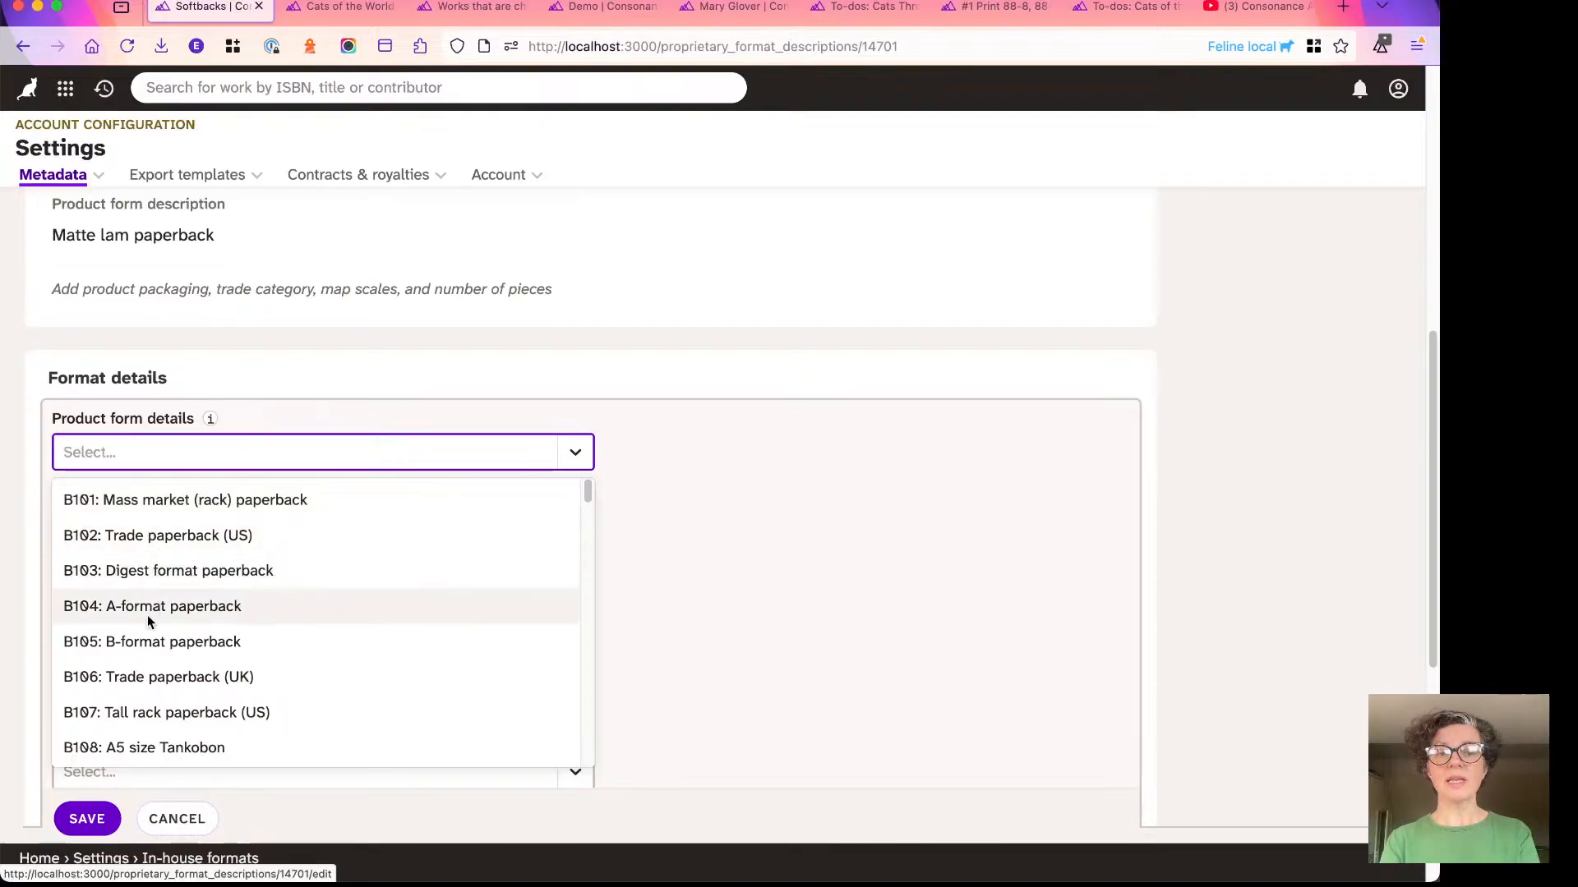
left_click(148, 649)
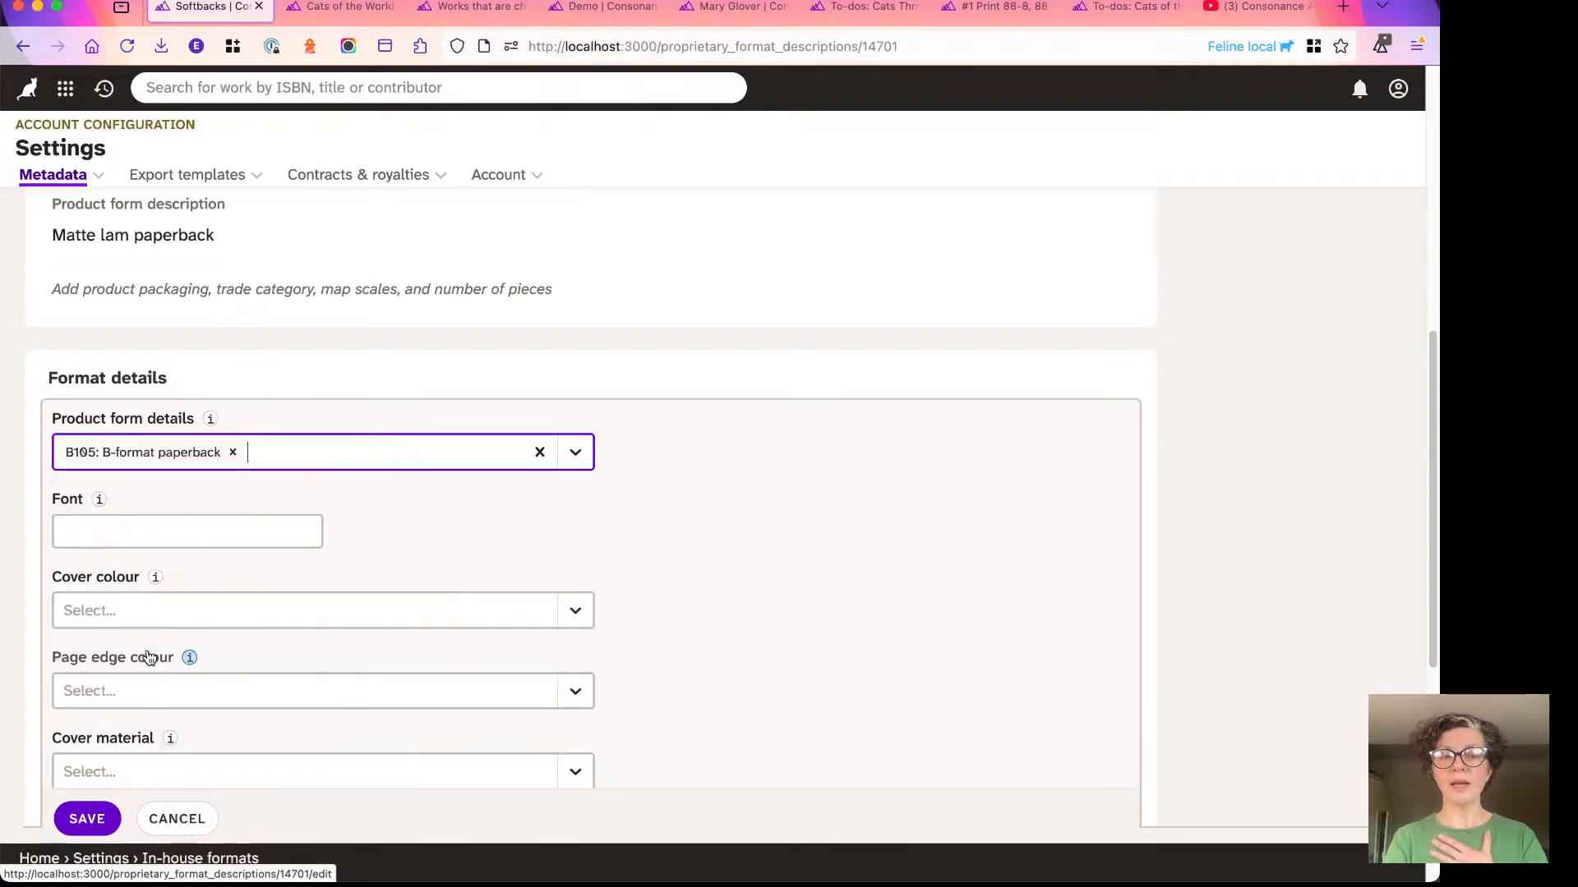
- Set the CPSIA or other international hazard warning to 00: No known hazards or warnings and save the format details
left_click(143, 533)
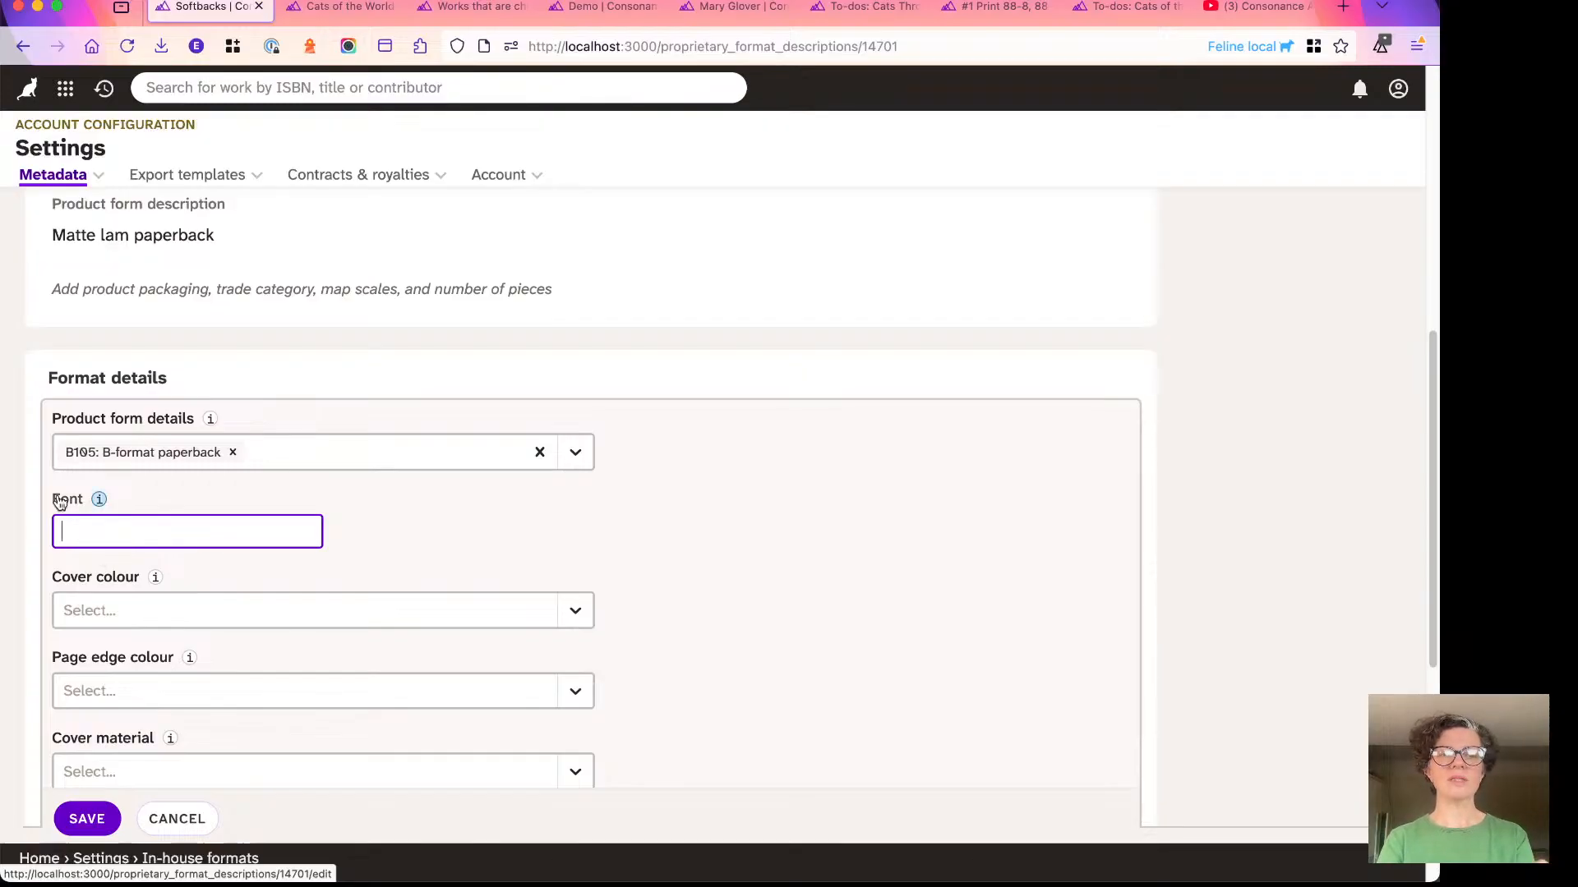
scroll(58, 496, "down", 2)
scroll(85, 489, "down", 5)
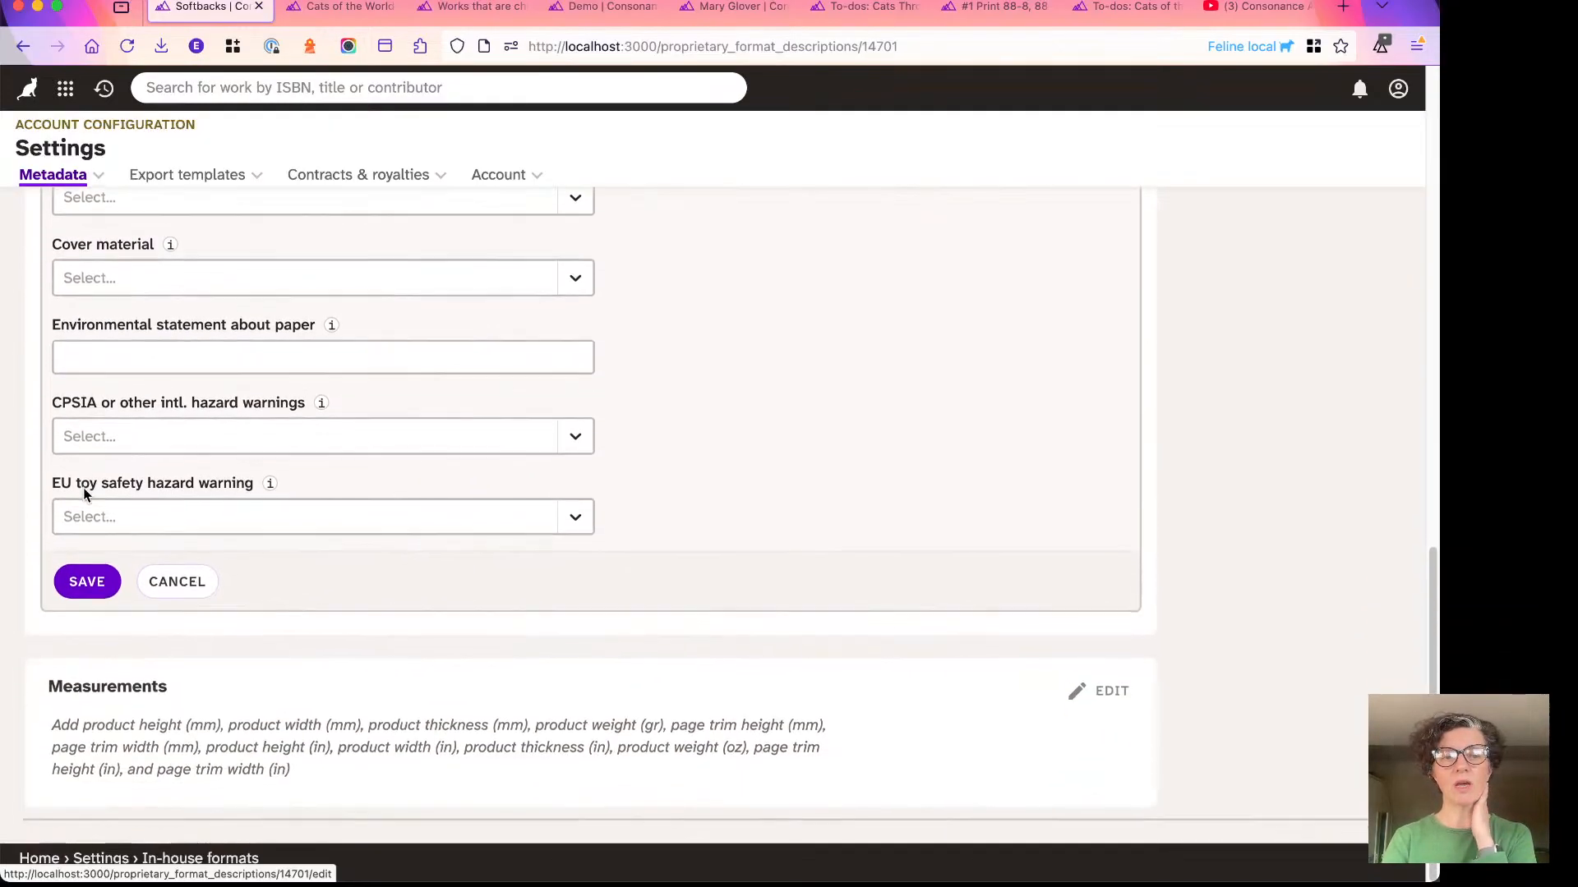
left_click(111, 438)
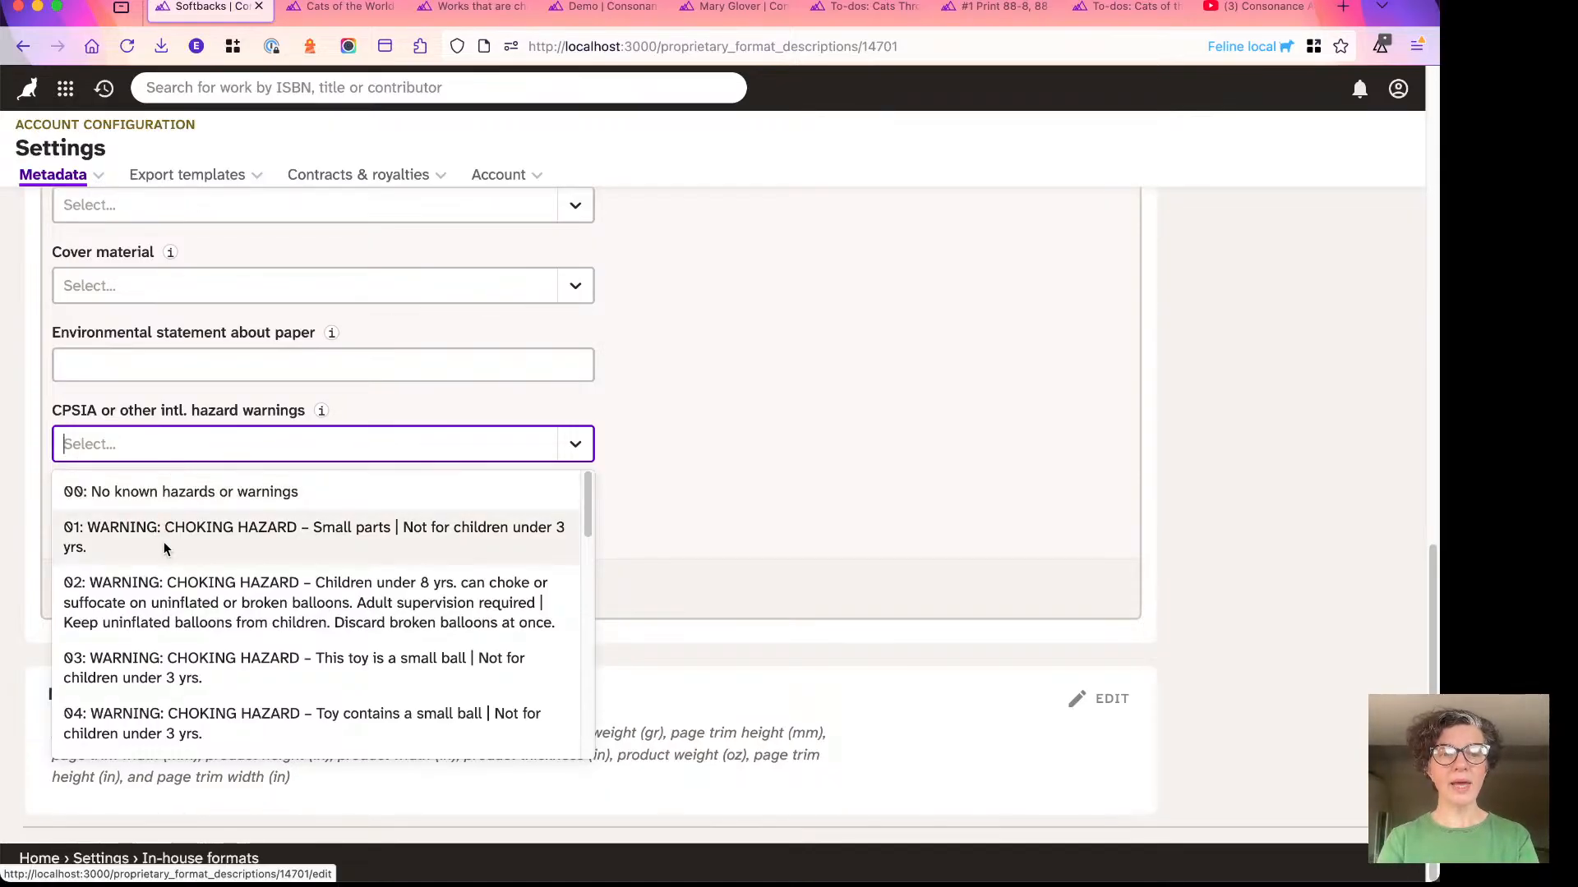
left_click(150, 497)
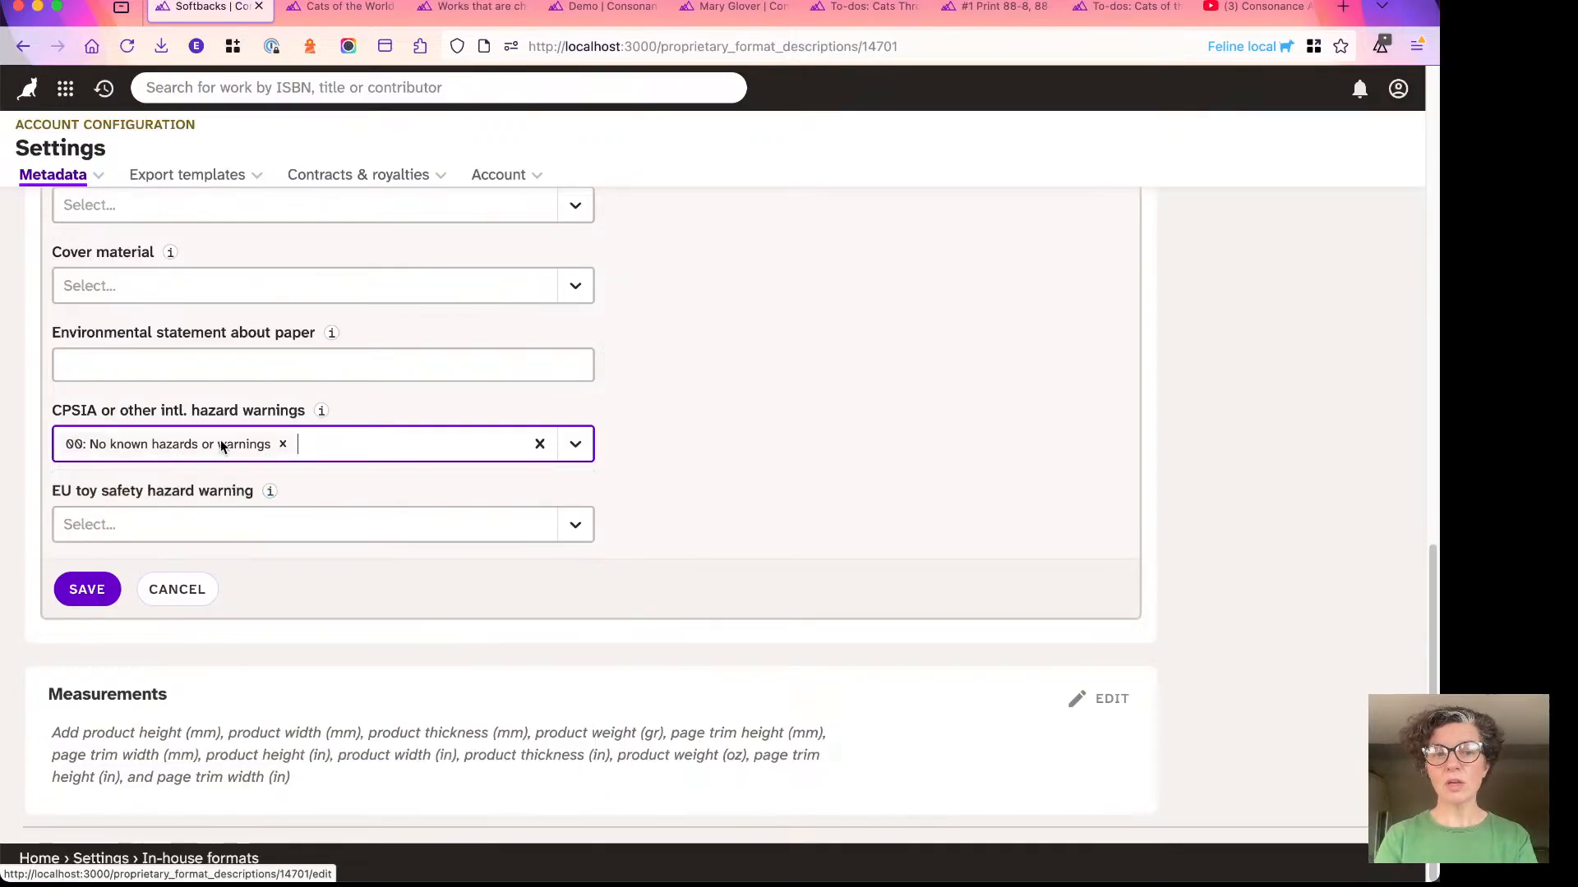
left_click(87, 589)
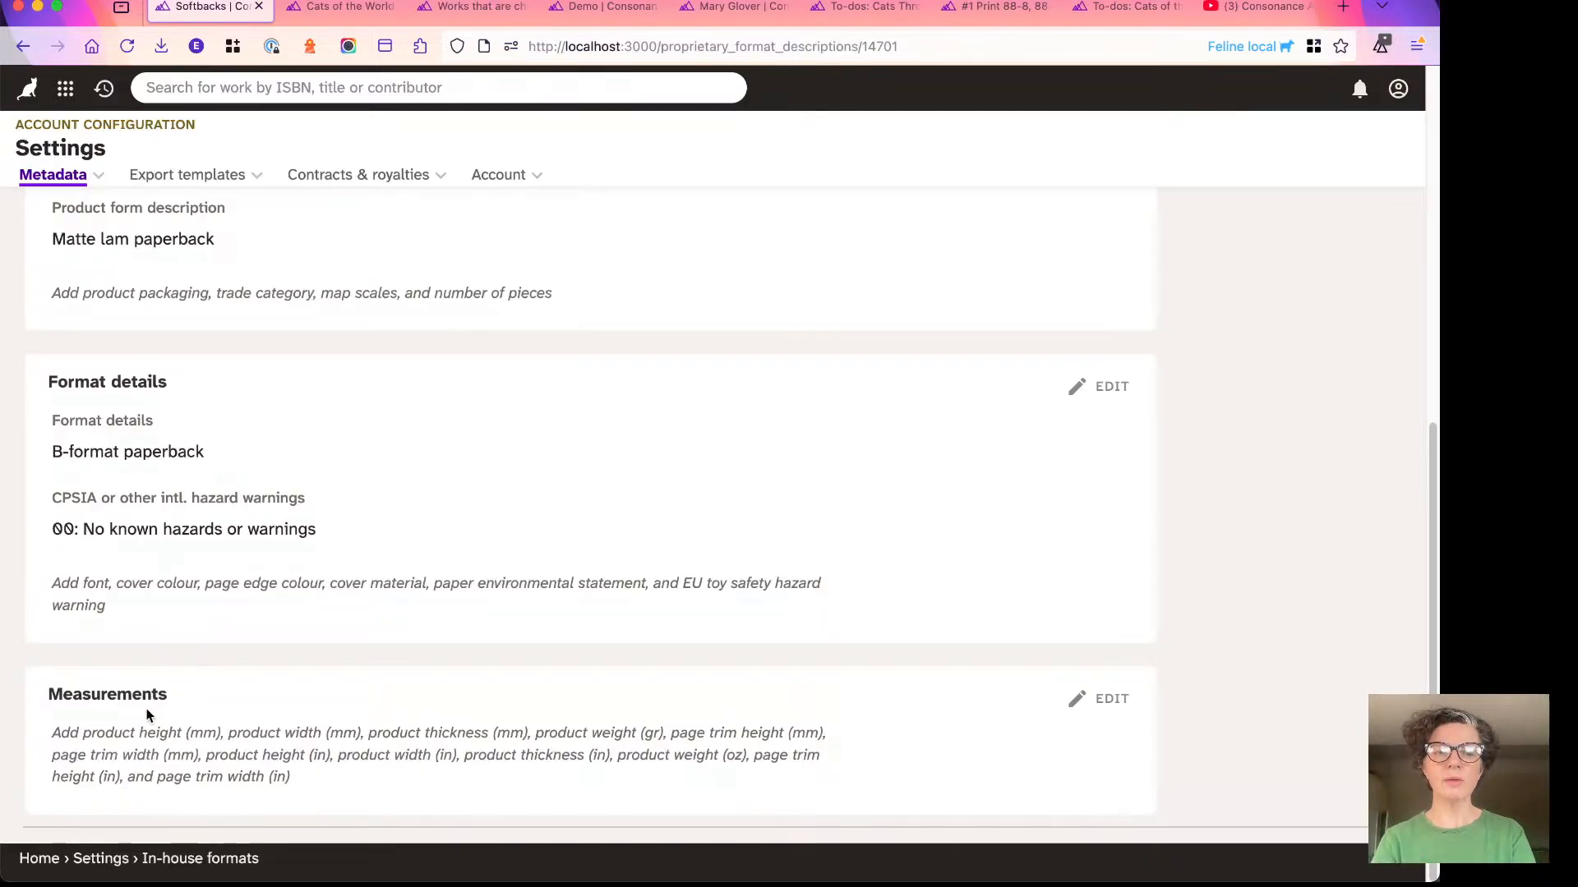
- Open the Softbacks format's Measurements section for editing and set the product height to 198 mm and width to 129 mm
left_click(217, 701)
scroll(218, 701, "down", 8)
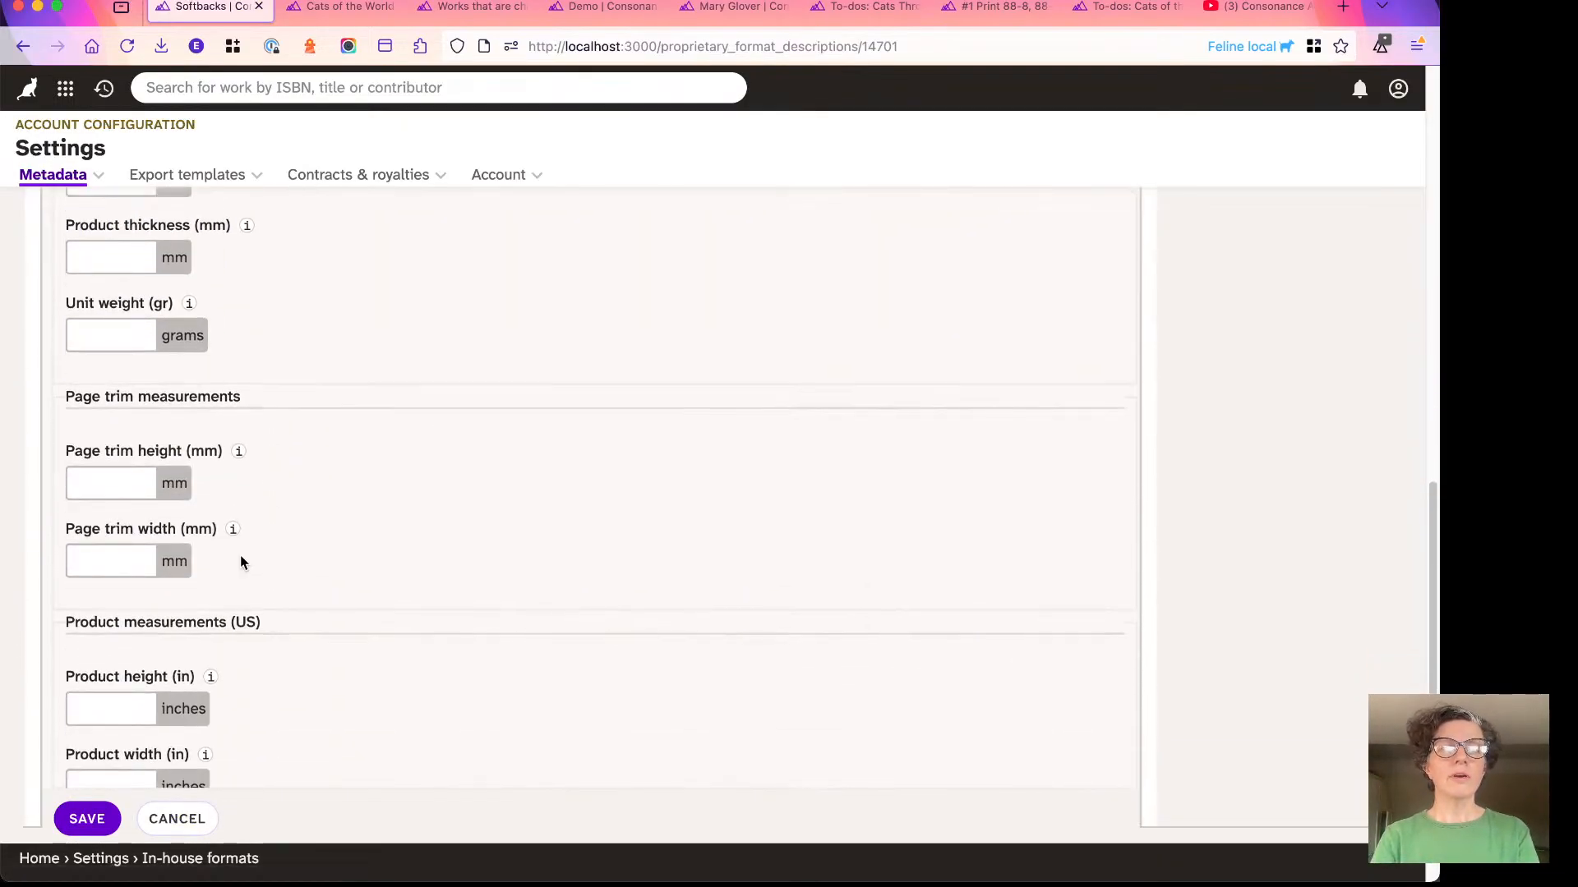
scroll(240, 556, "up", 5)
left_click(112, 516)
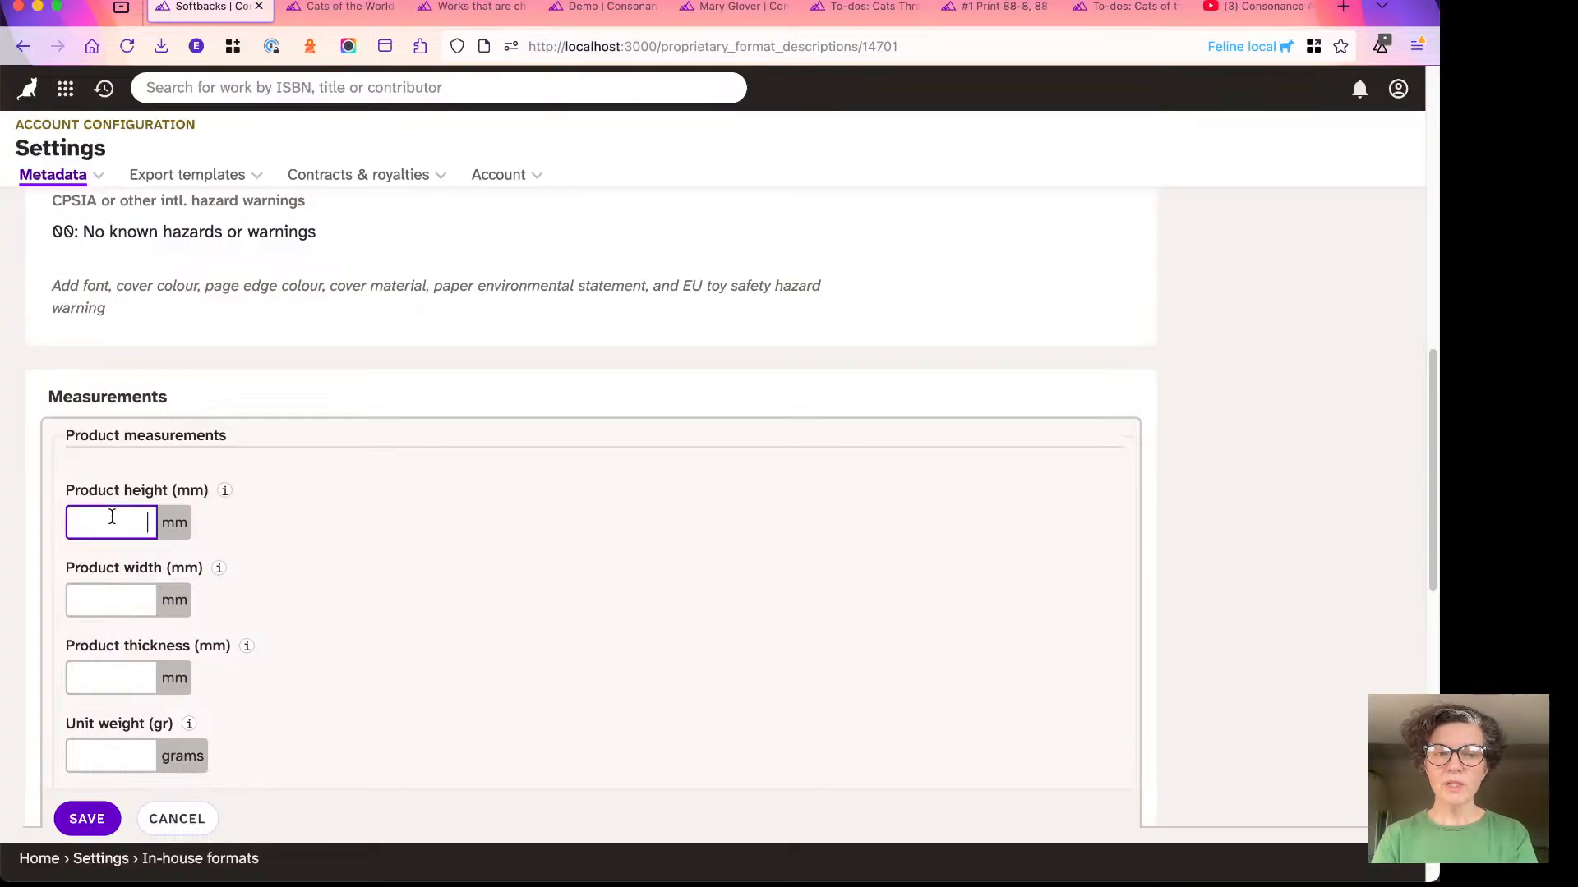
type("198")
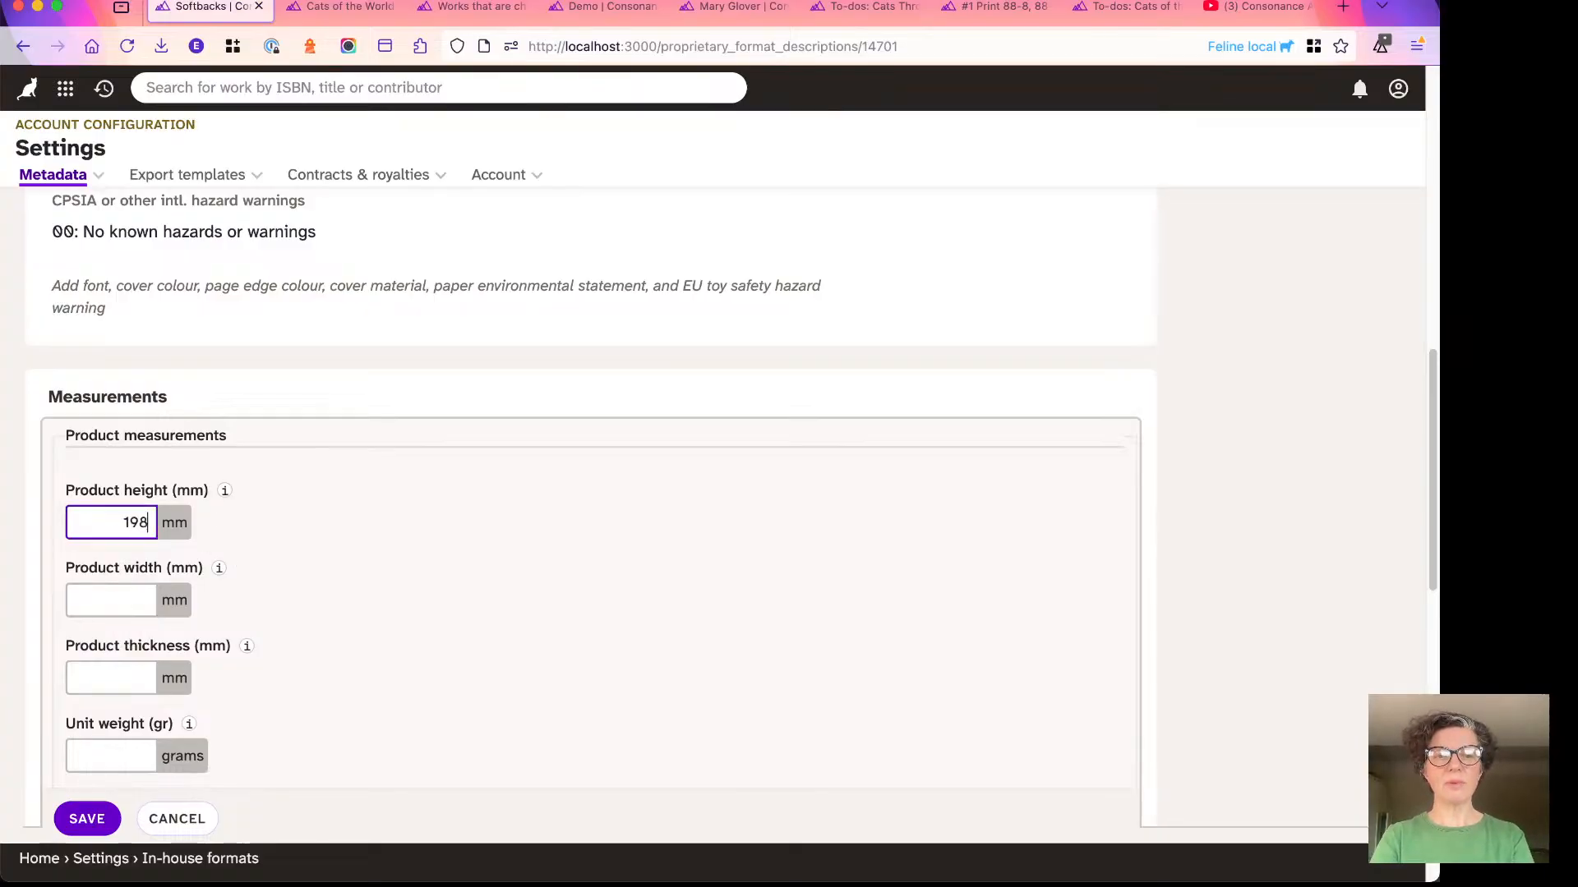
left_click(106, 585)
type("129")
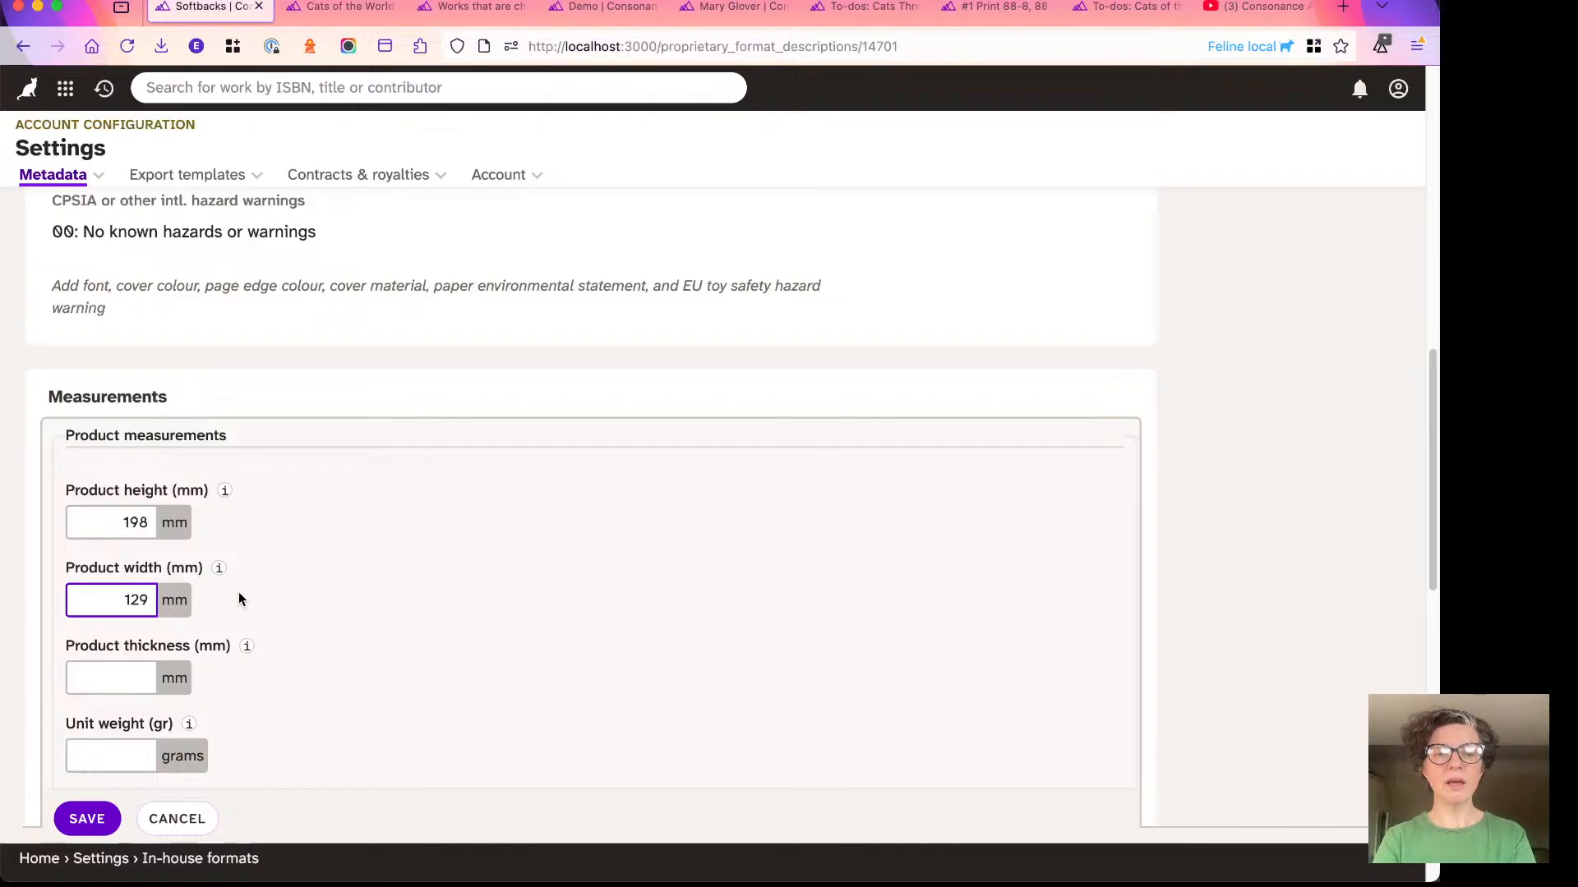
key("Tab")
- Look over the page trim and US measurement fields without filling them in, and save the Softbacks measurements
scroll(140, 579, "down", 2)
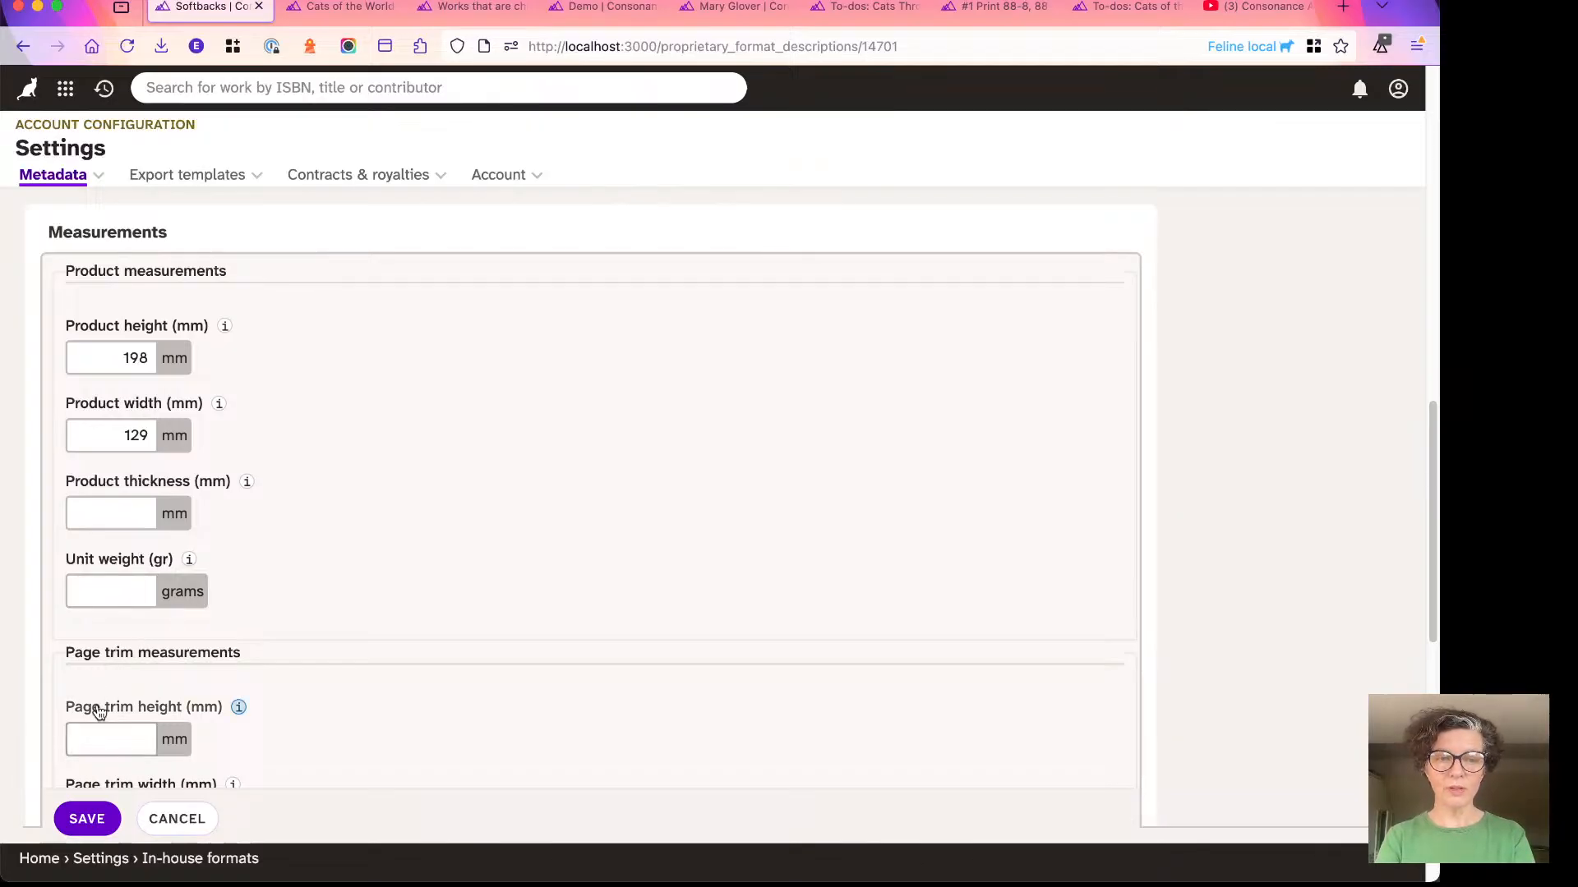
scroll(99, 712, "down", 4)
scroll(116, 606, "down", 1)
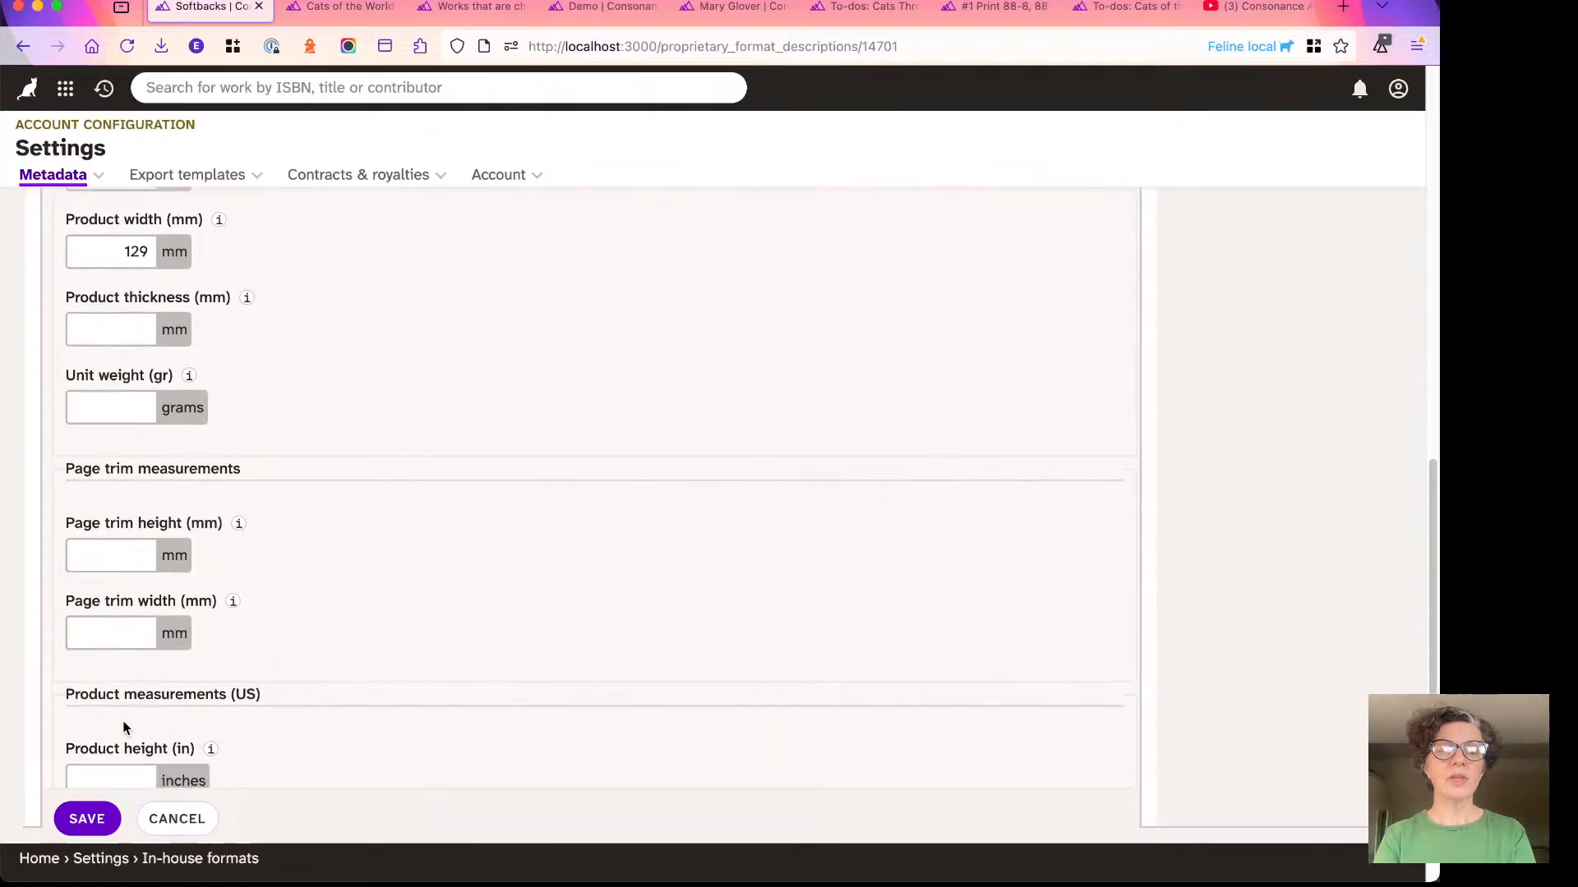
scroll(125, 728, "down", 7)
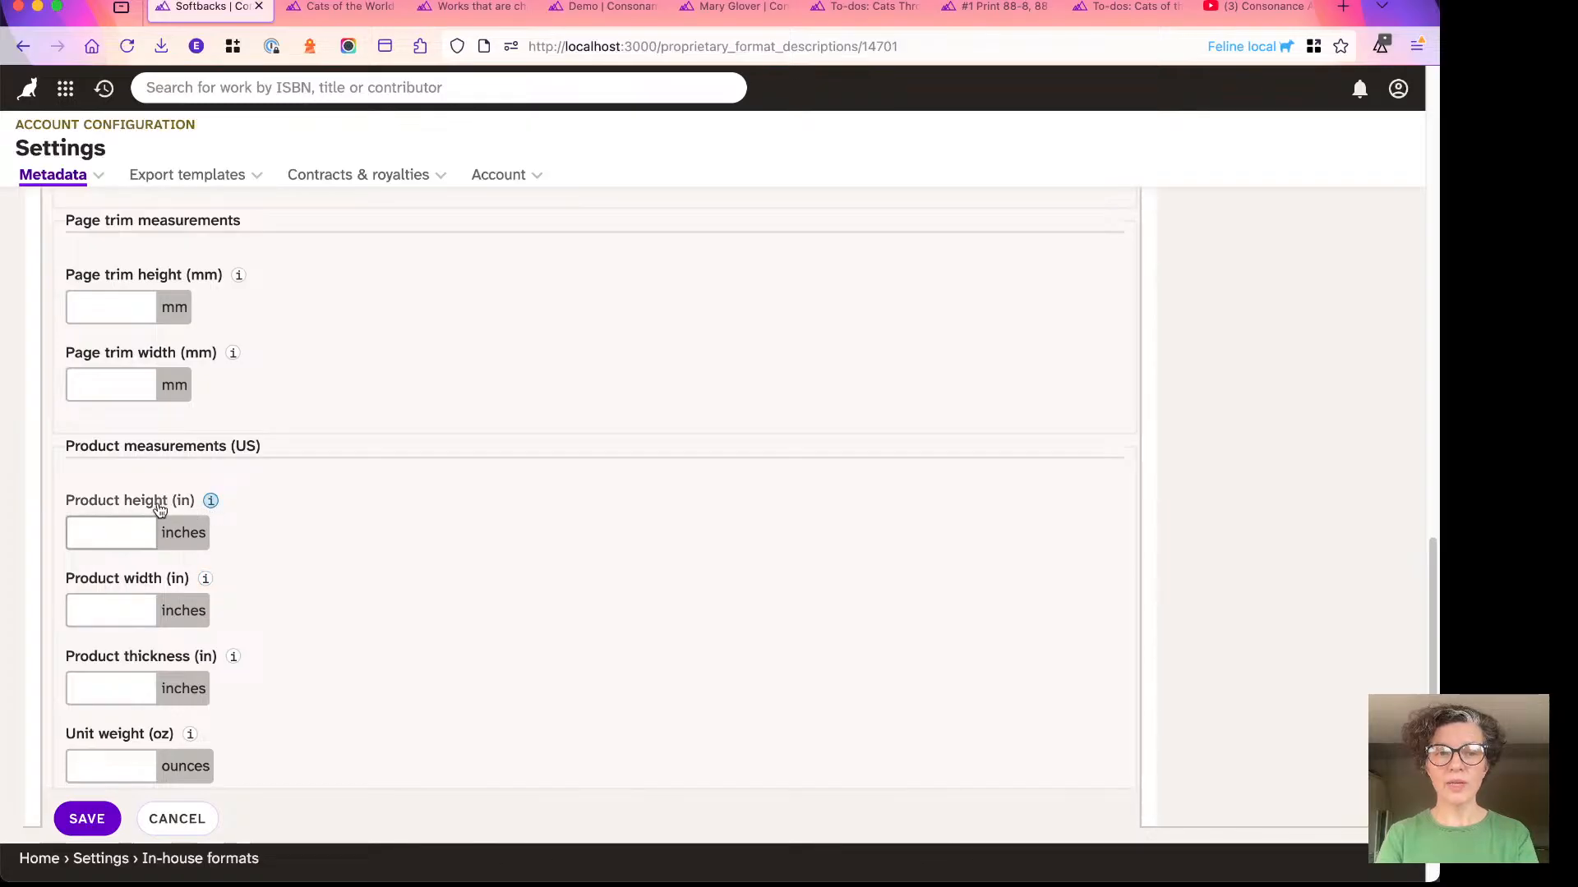
left_click(89, 821)
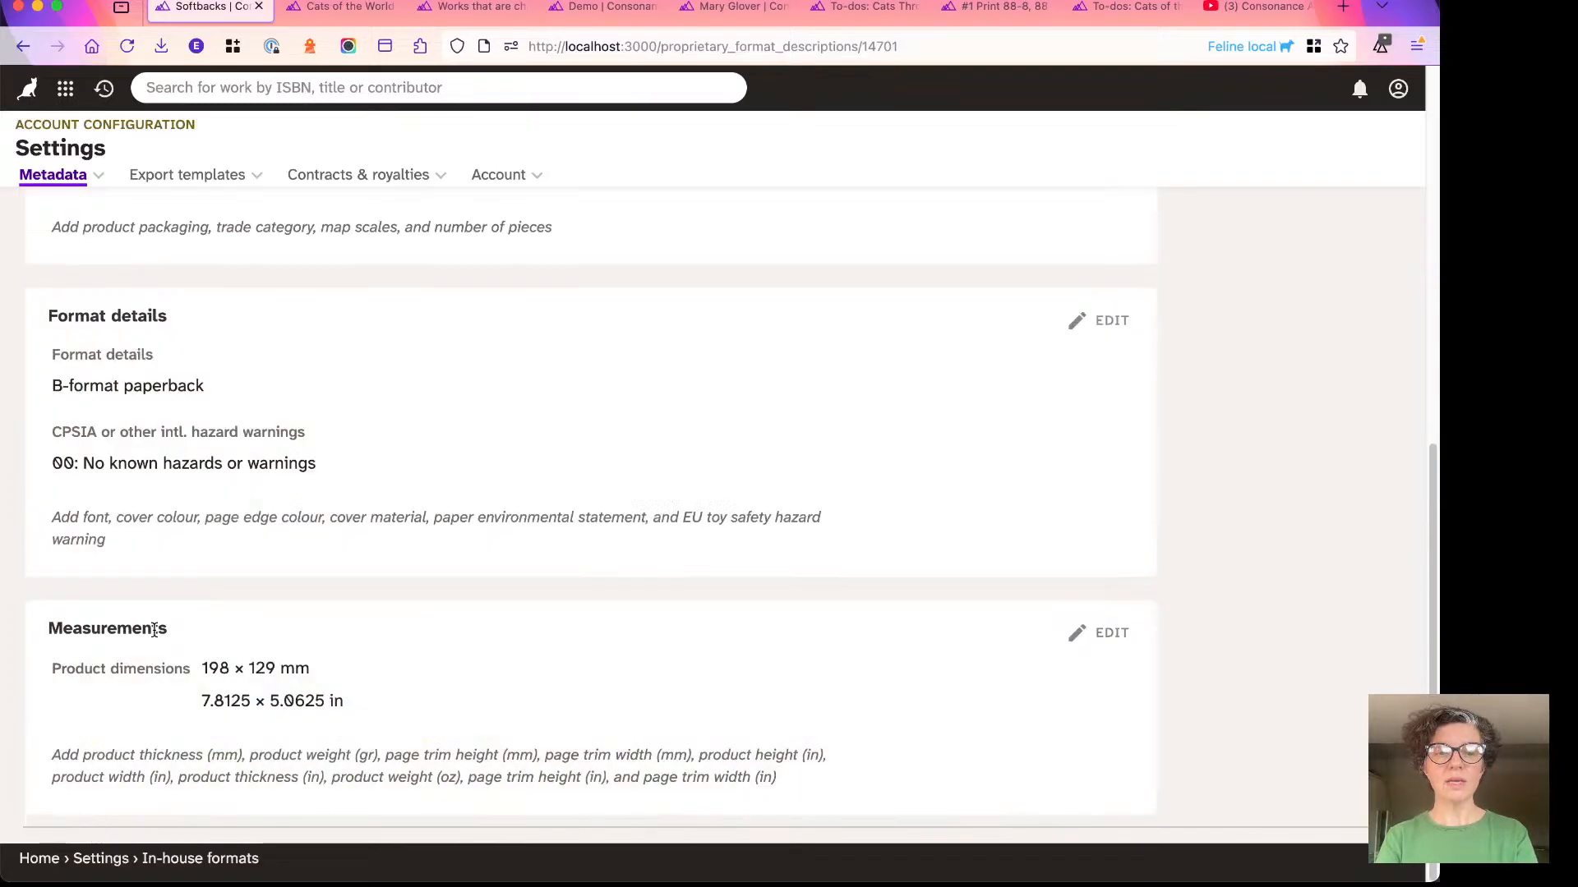
scroll(199, 573, "up", 10)
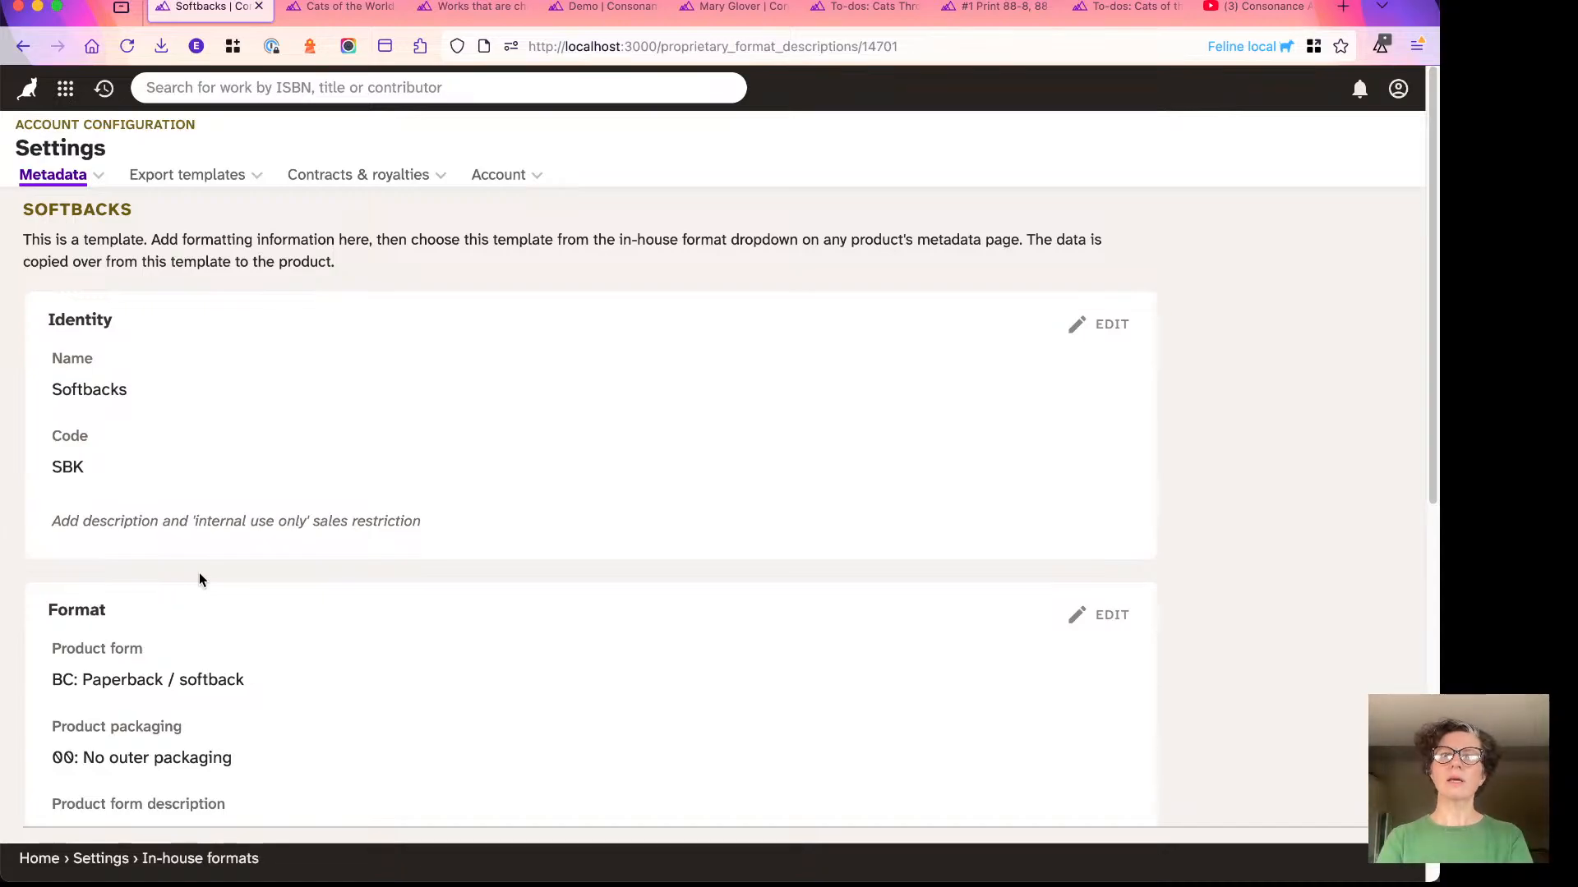
- Switch to the Cats of the World metadata page, reload it, and open its Product types section for editing
left_click(330, 17)
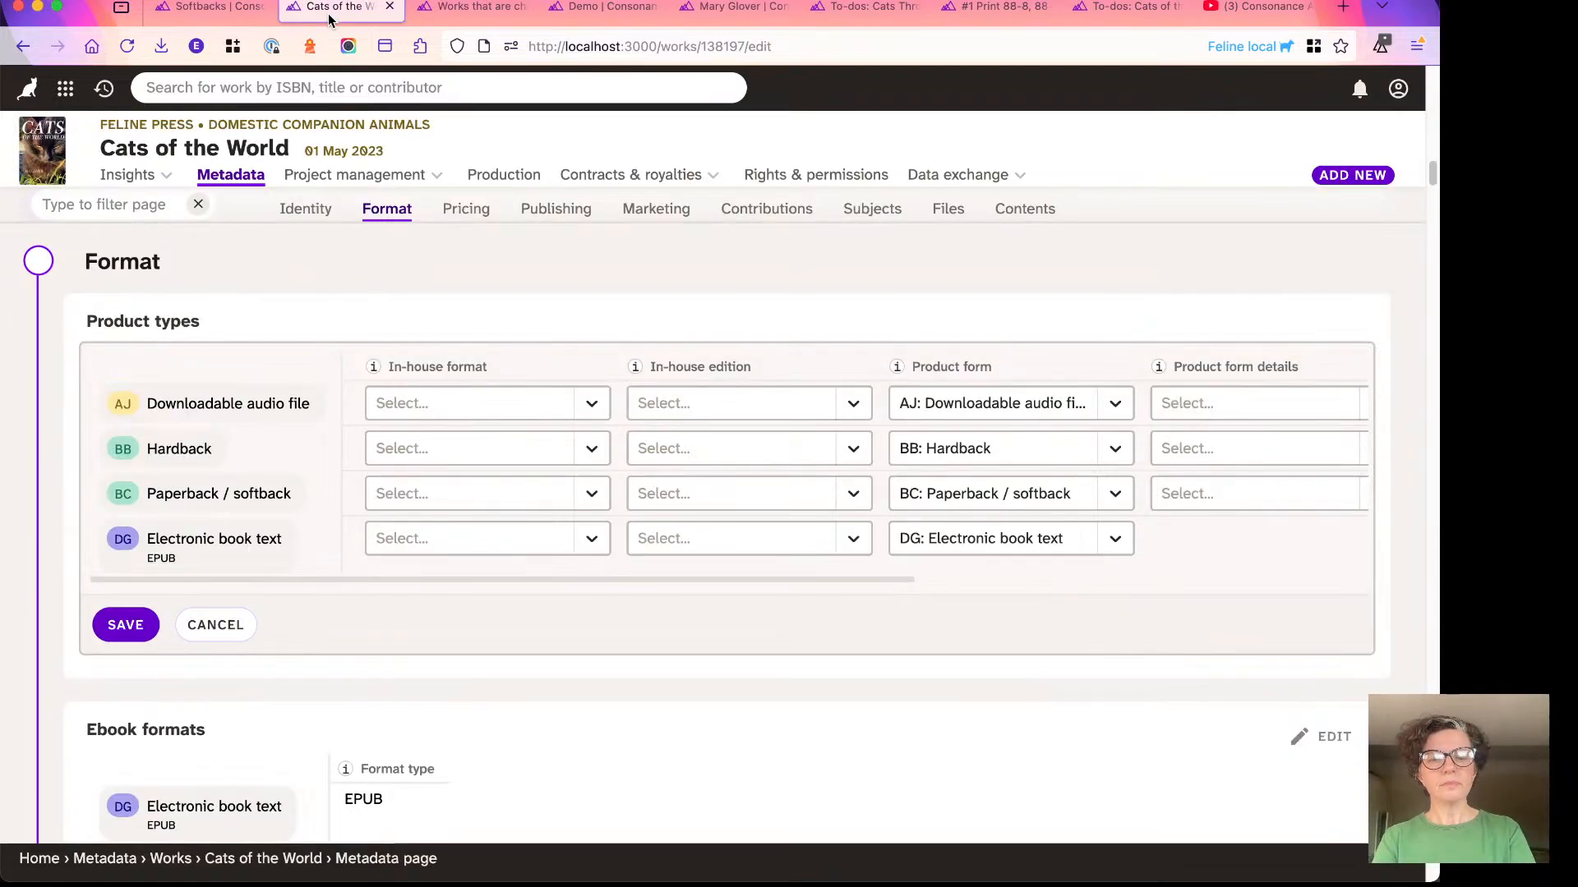
key("super+r")
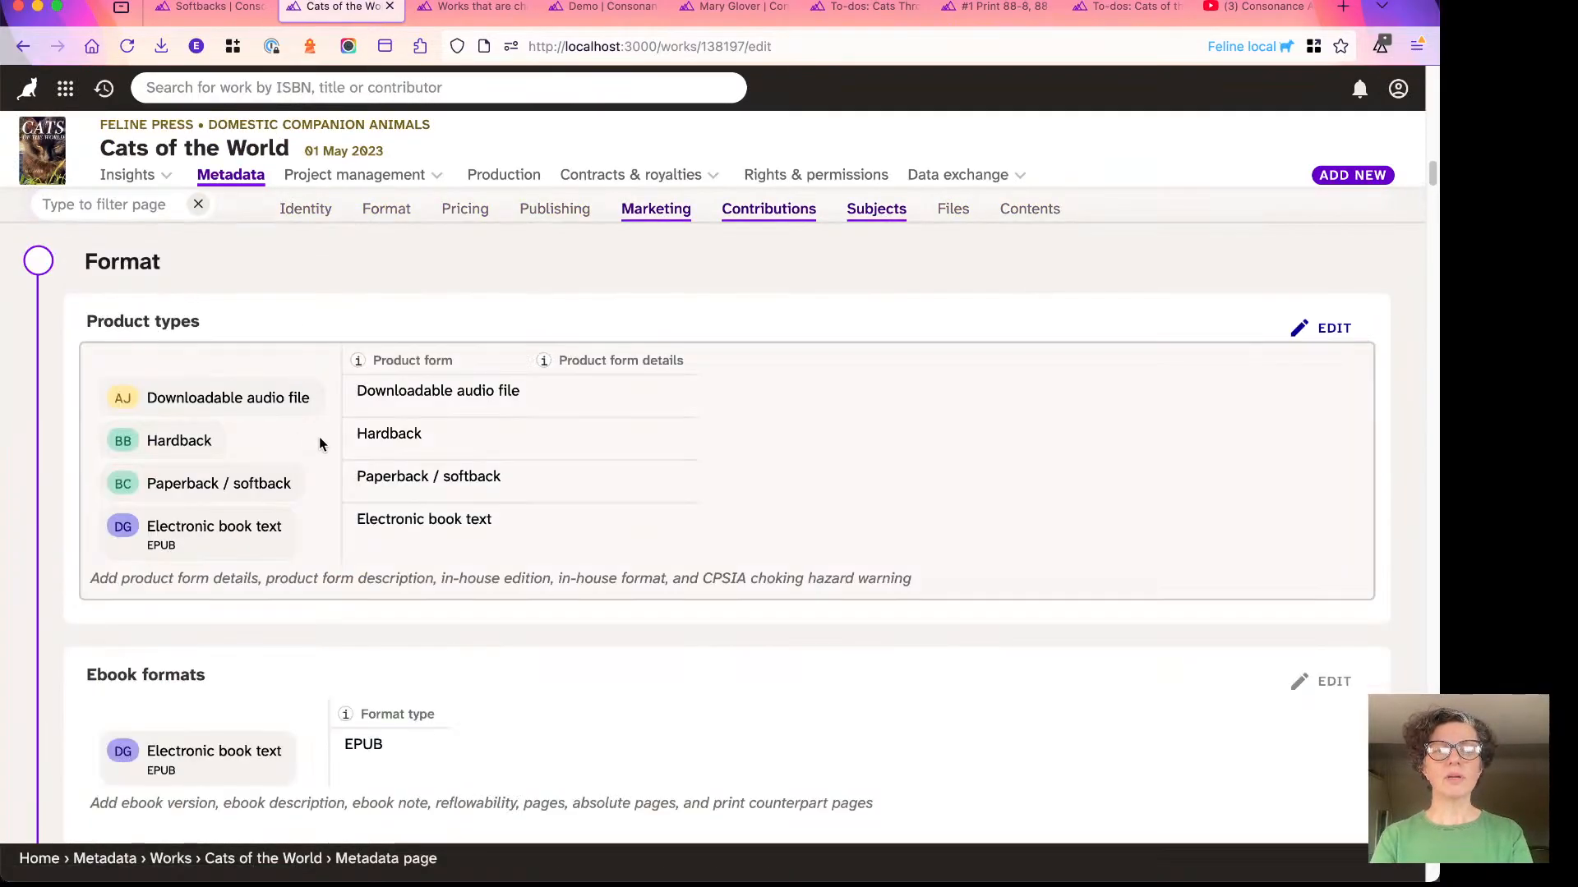
left_click(535, 433)
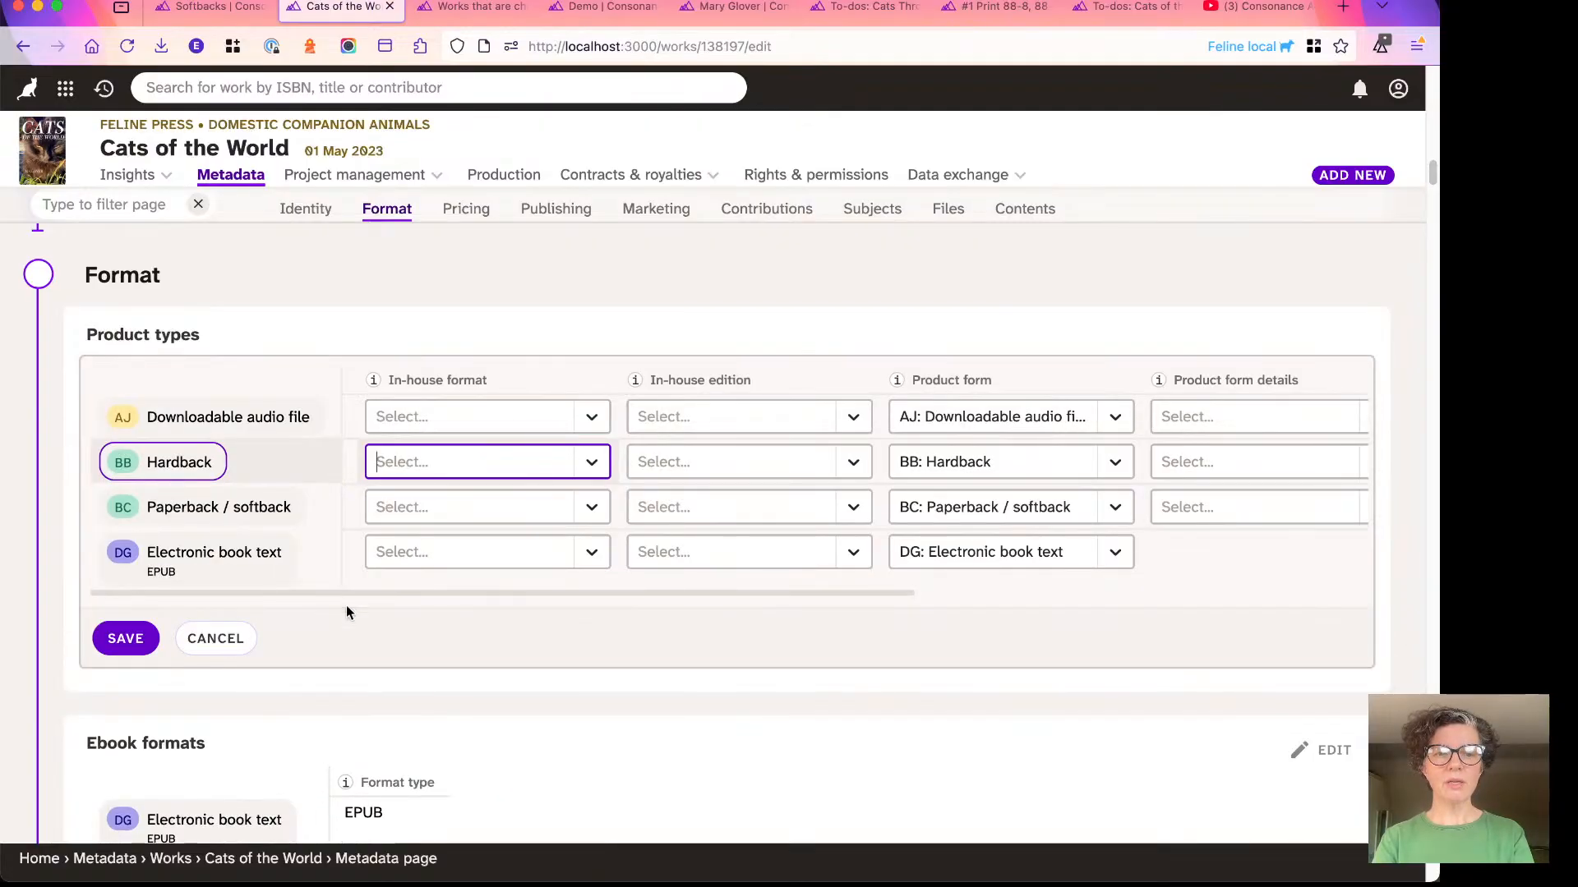
- Set the Paperback / softback product's in-house format to Softbacks, save the product types, and check the copied values down to Logistics
left_click(392, 509)
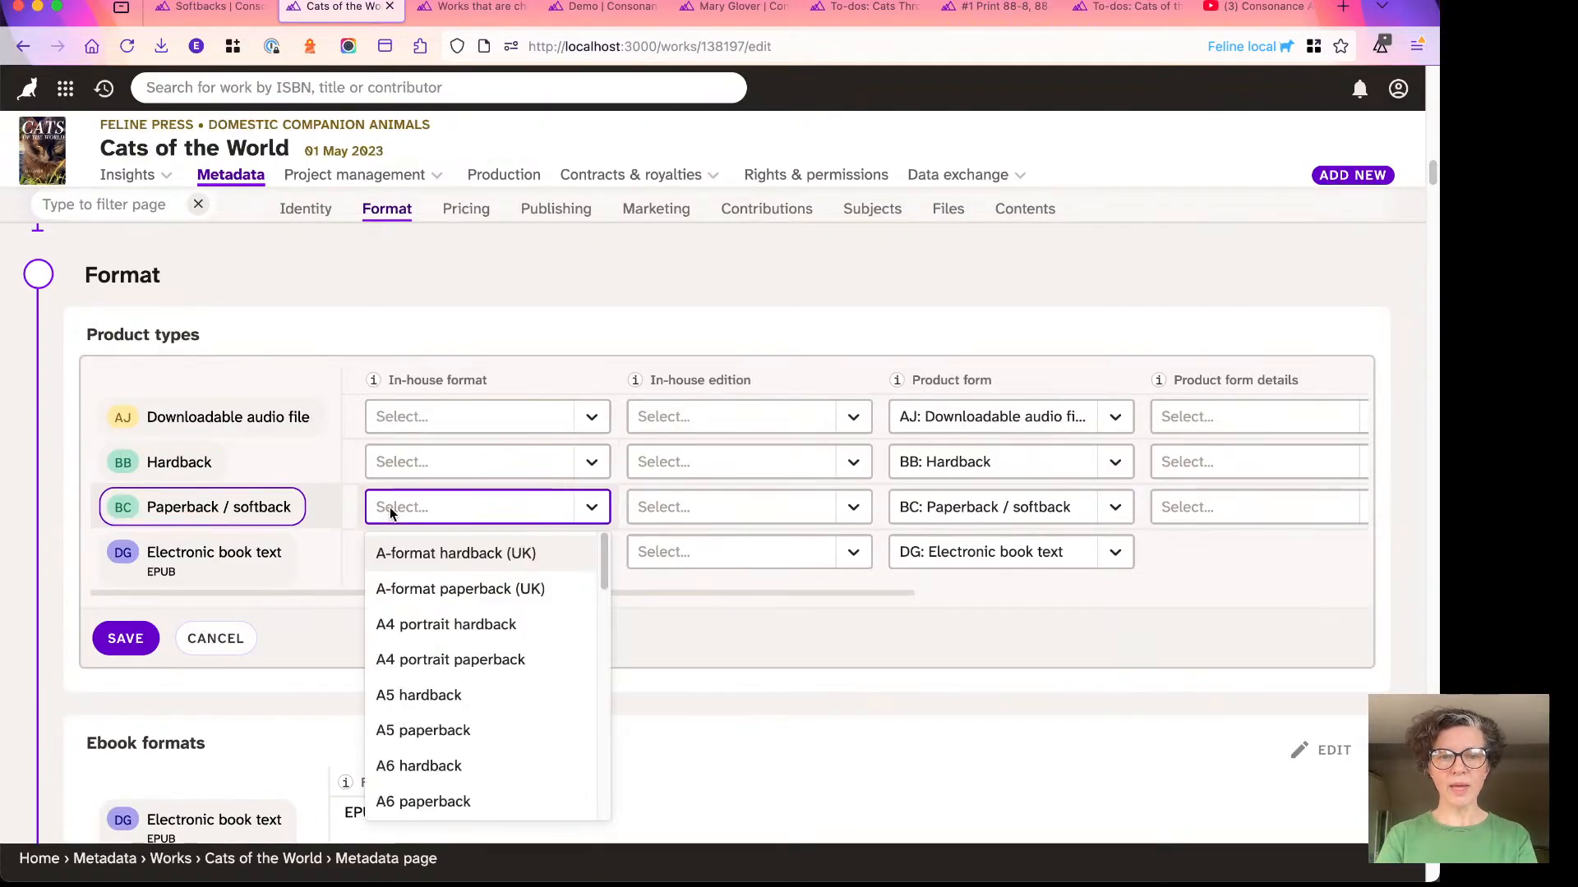
type("sof")
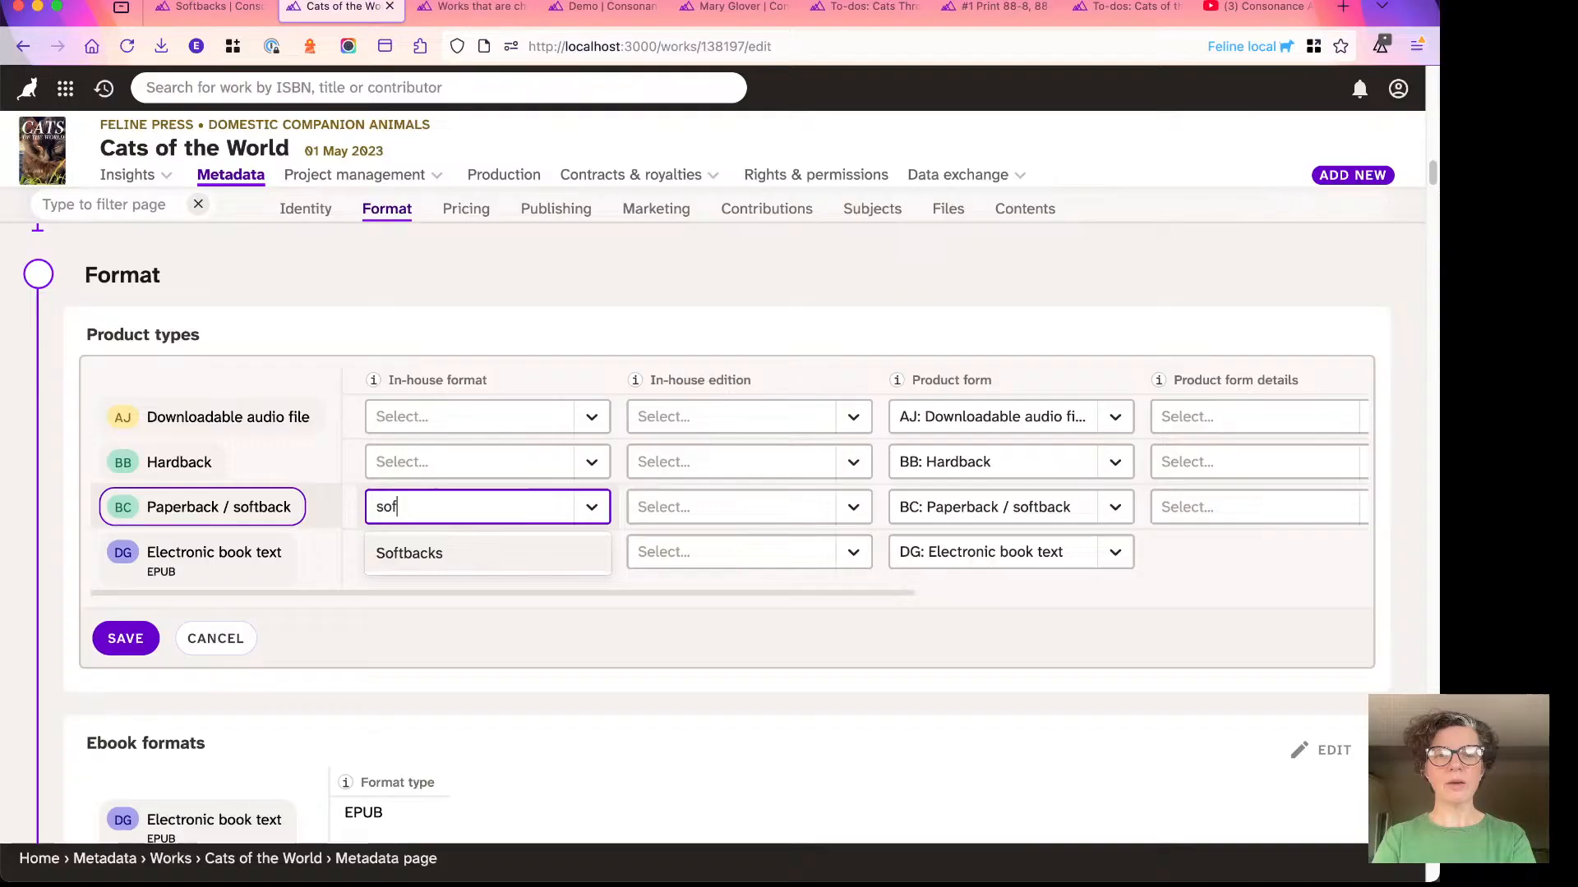
left_click(413, 565)
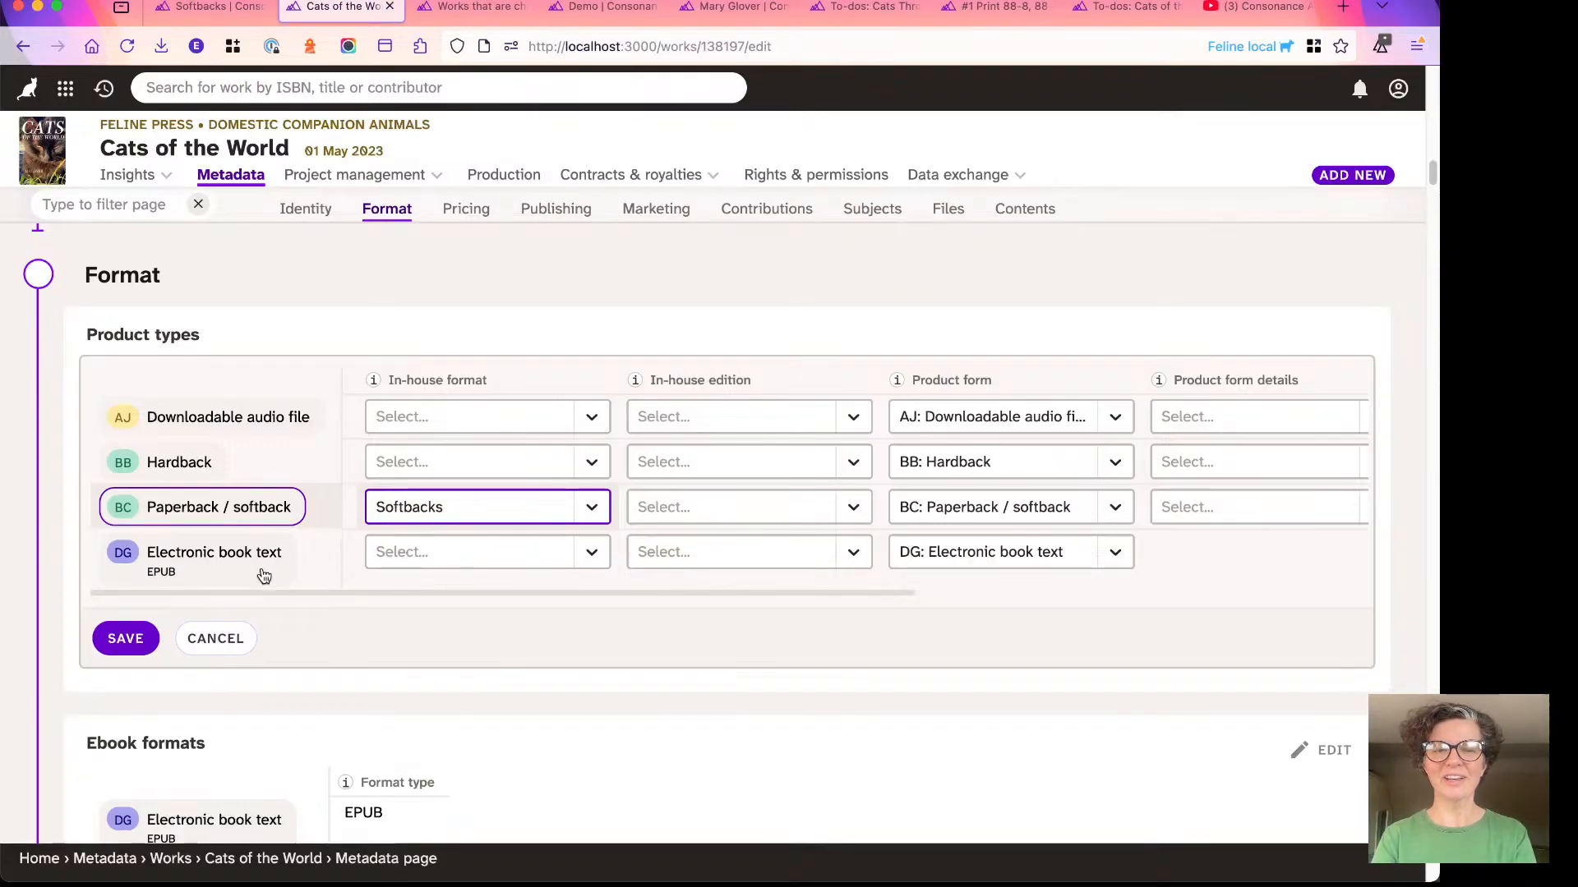
left_click(119, 640)
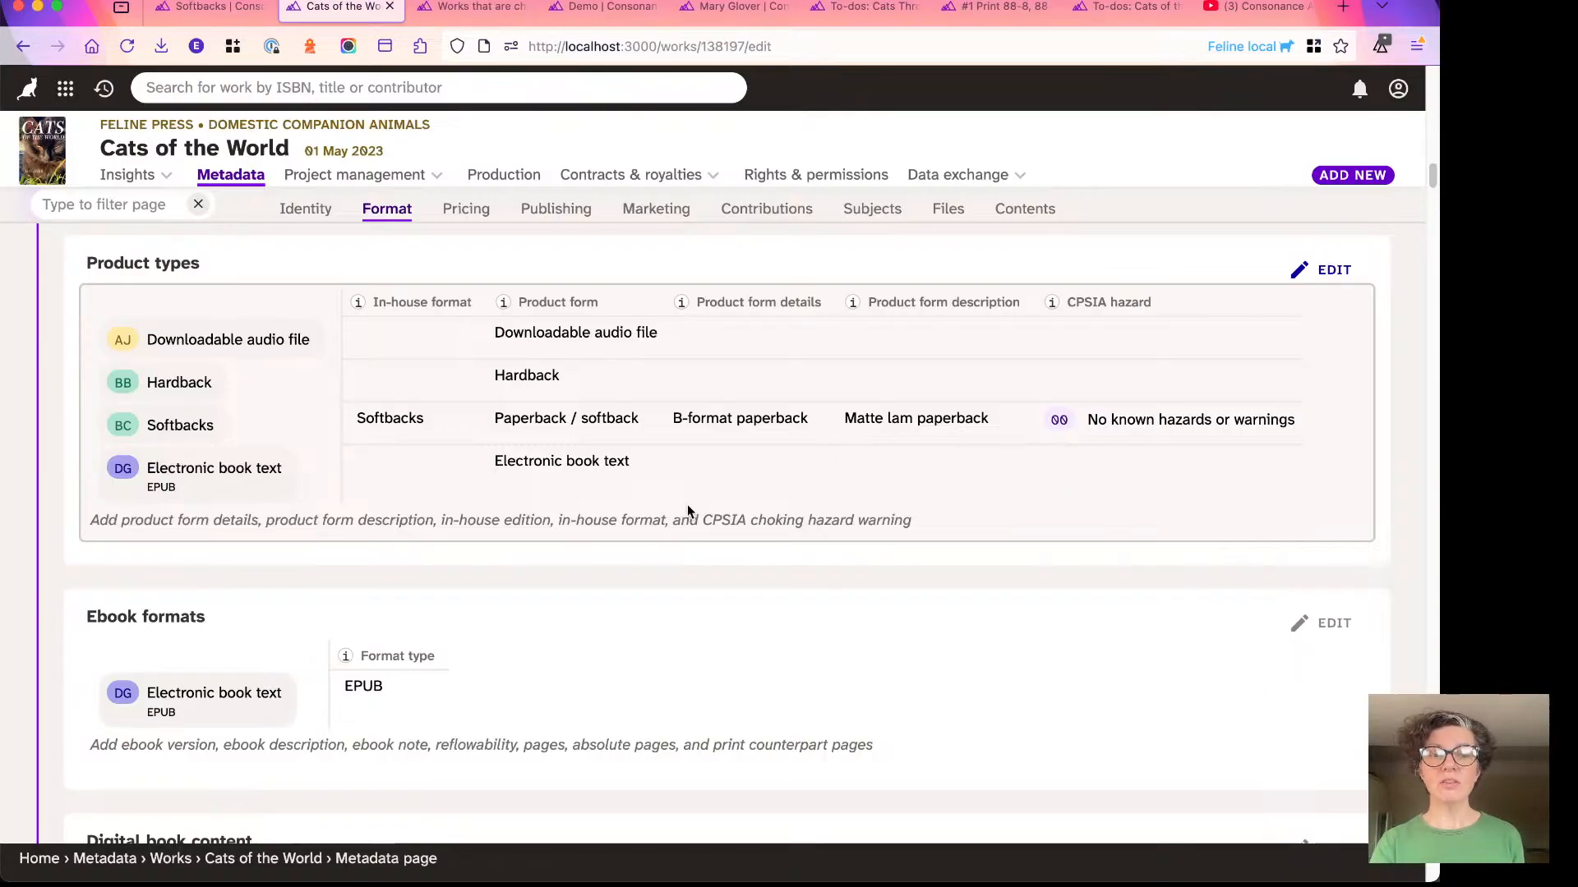
scroll(687, 505, "down", 10)
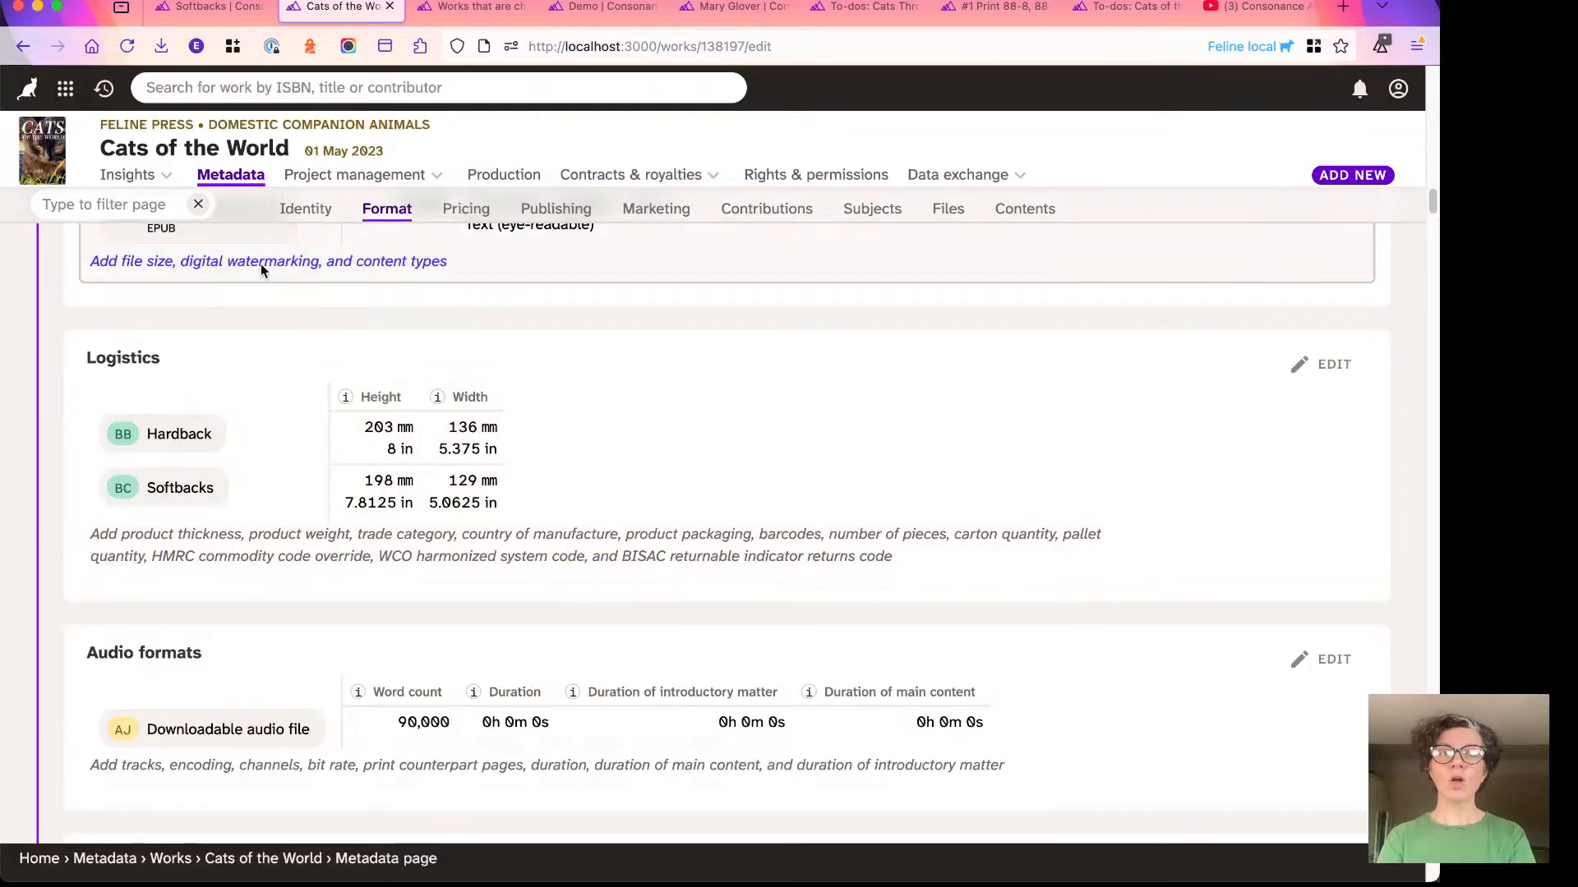
- Go to the account Settings and display the list of metadata settings pages that includes In-house formats
left_click(65, 90)
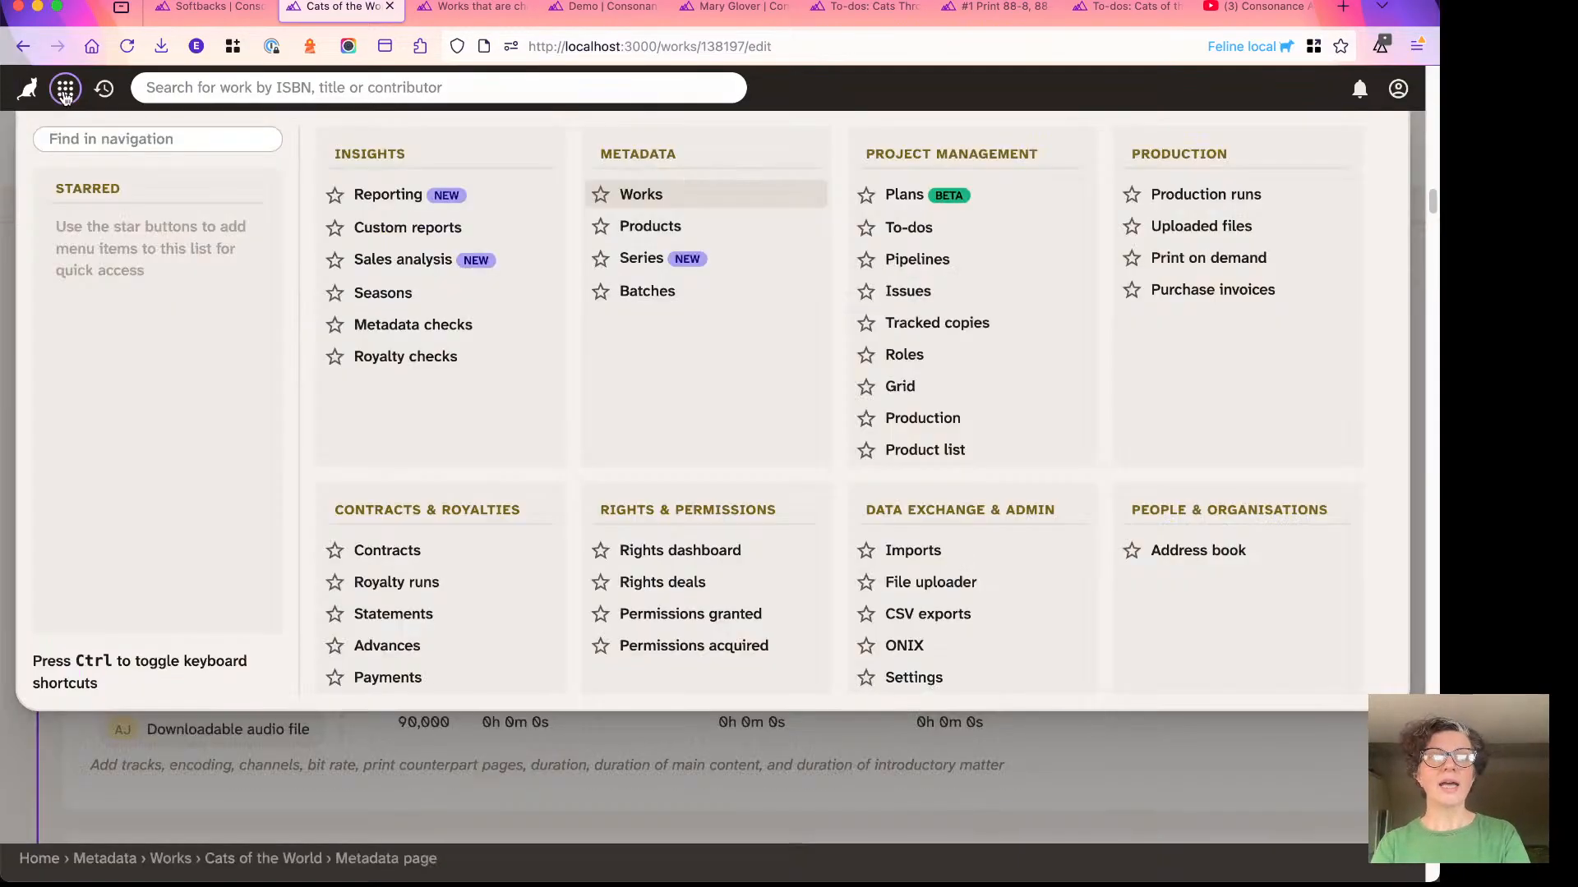
left_click(931, 682)
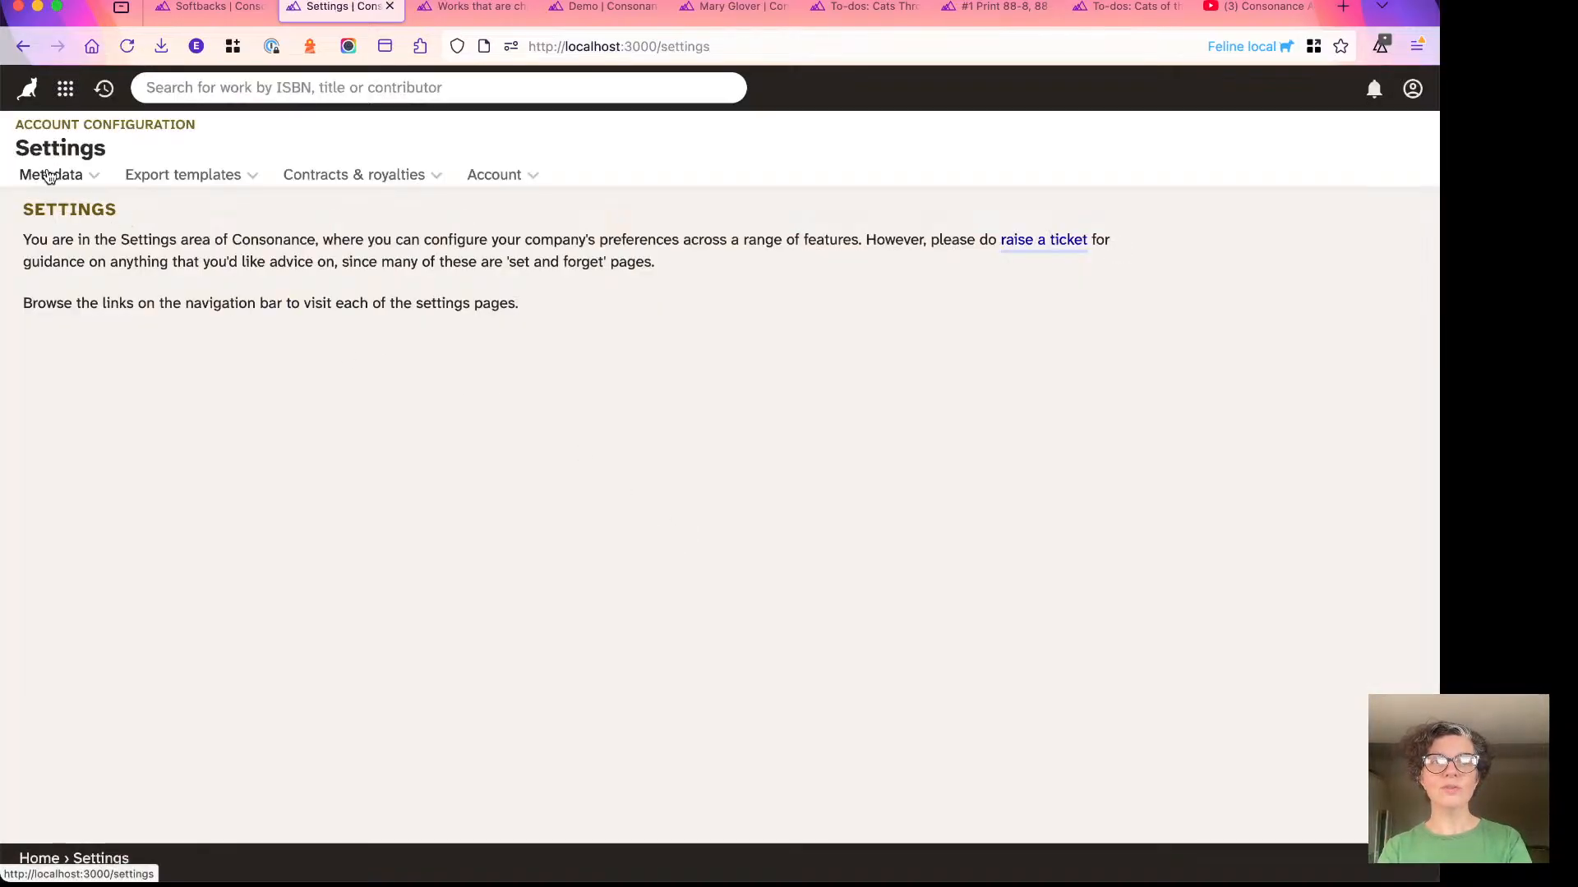
left_click(50, 175)
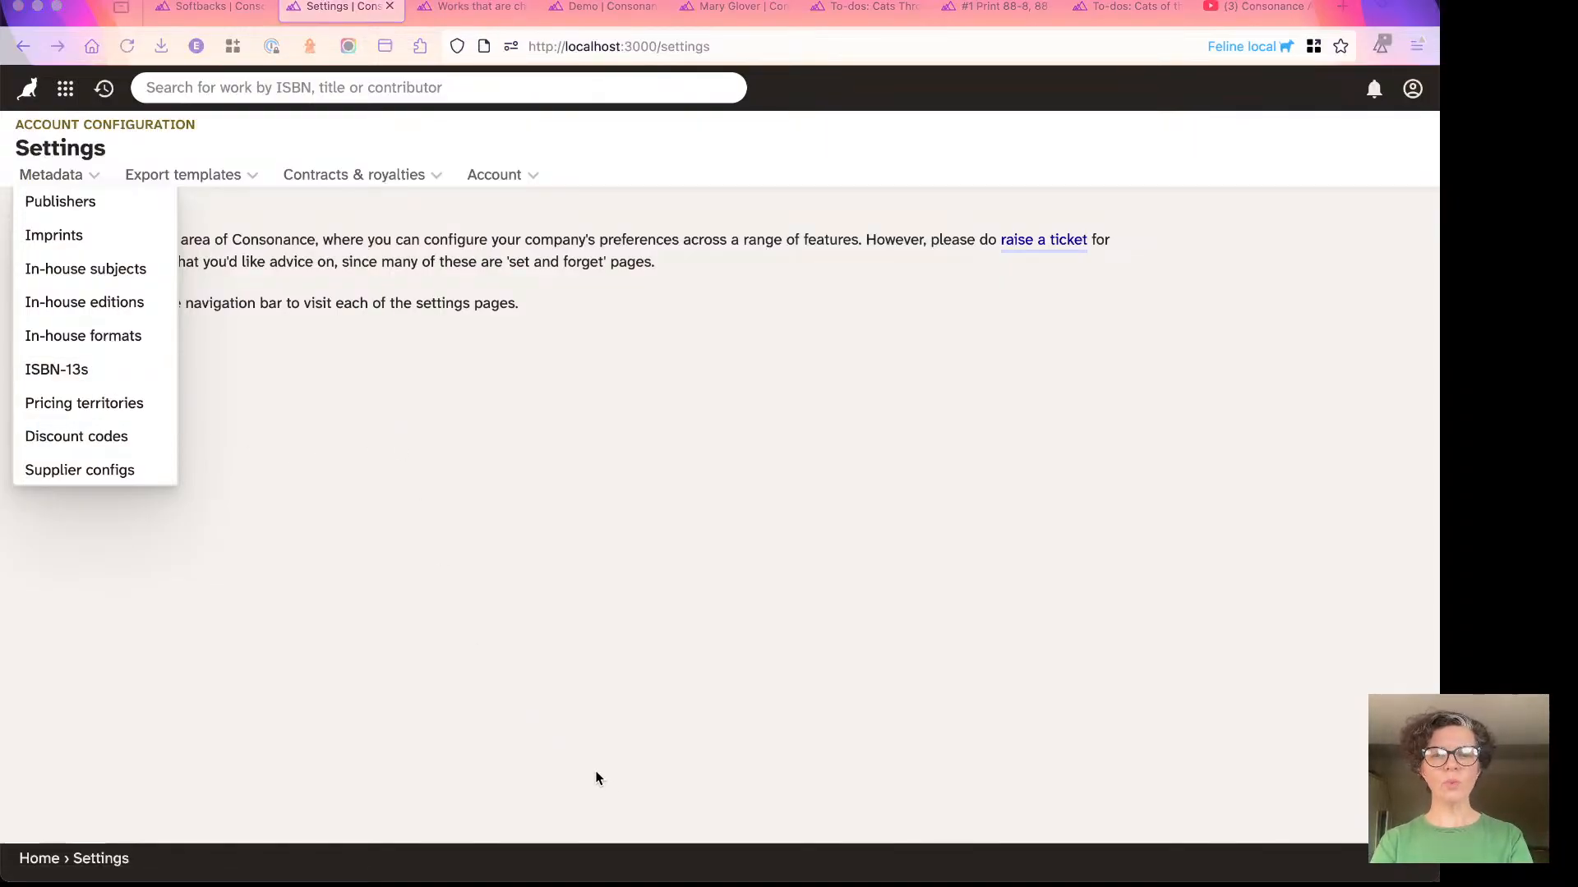
- Switch to the slide presentation and advance to the Reporting spotlight slide on children's books without an interest age
key("super+Tab")
key("super+Tab")
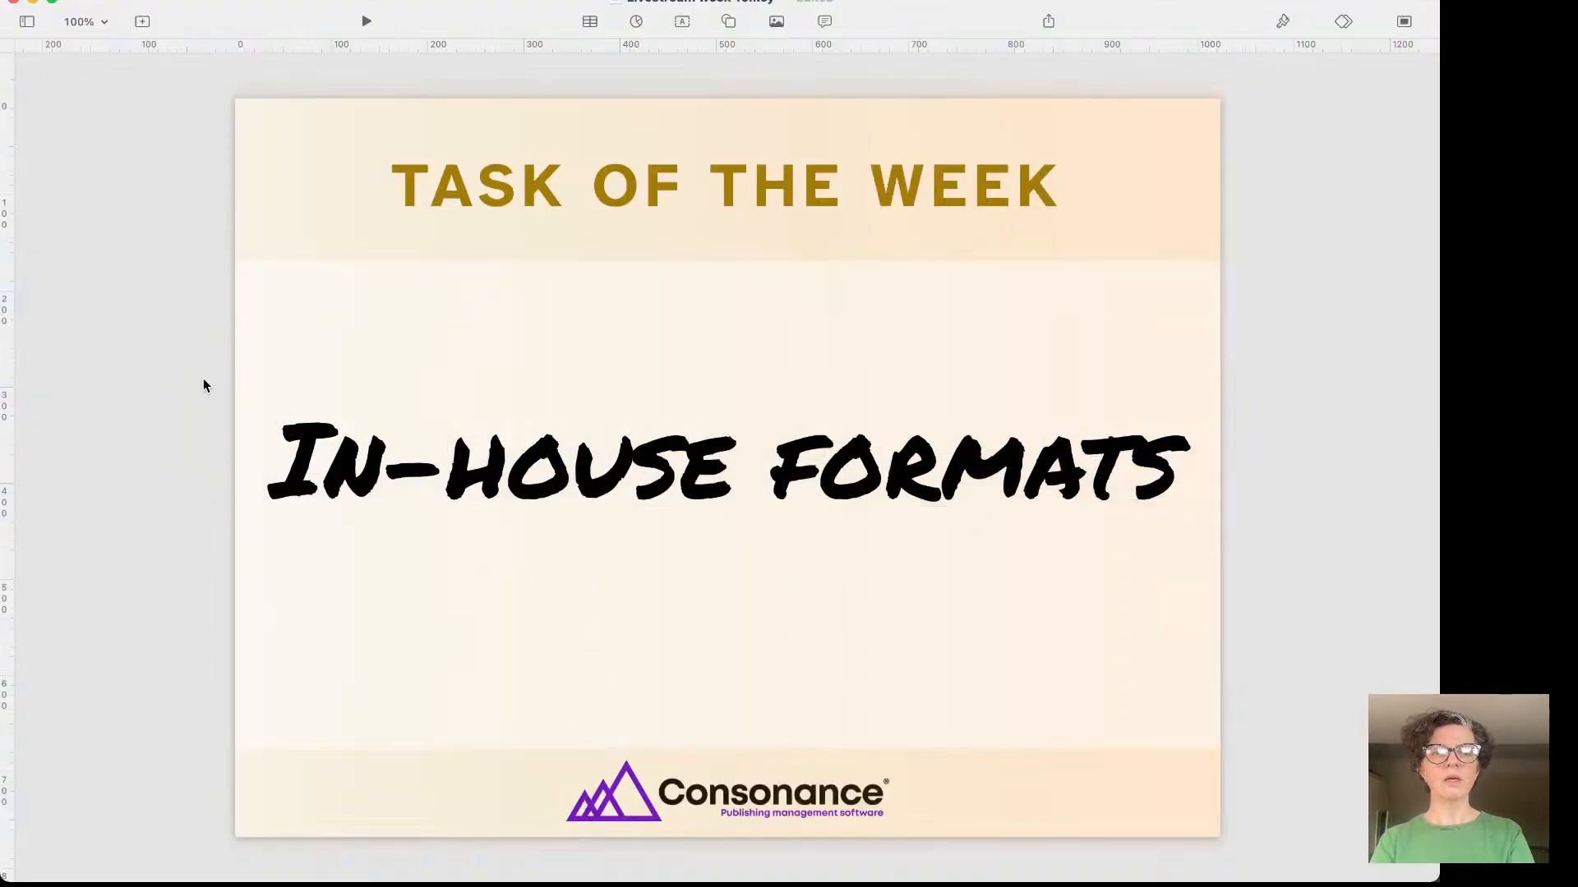
key("Down")
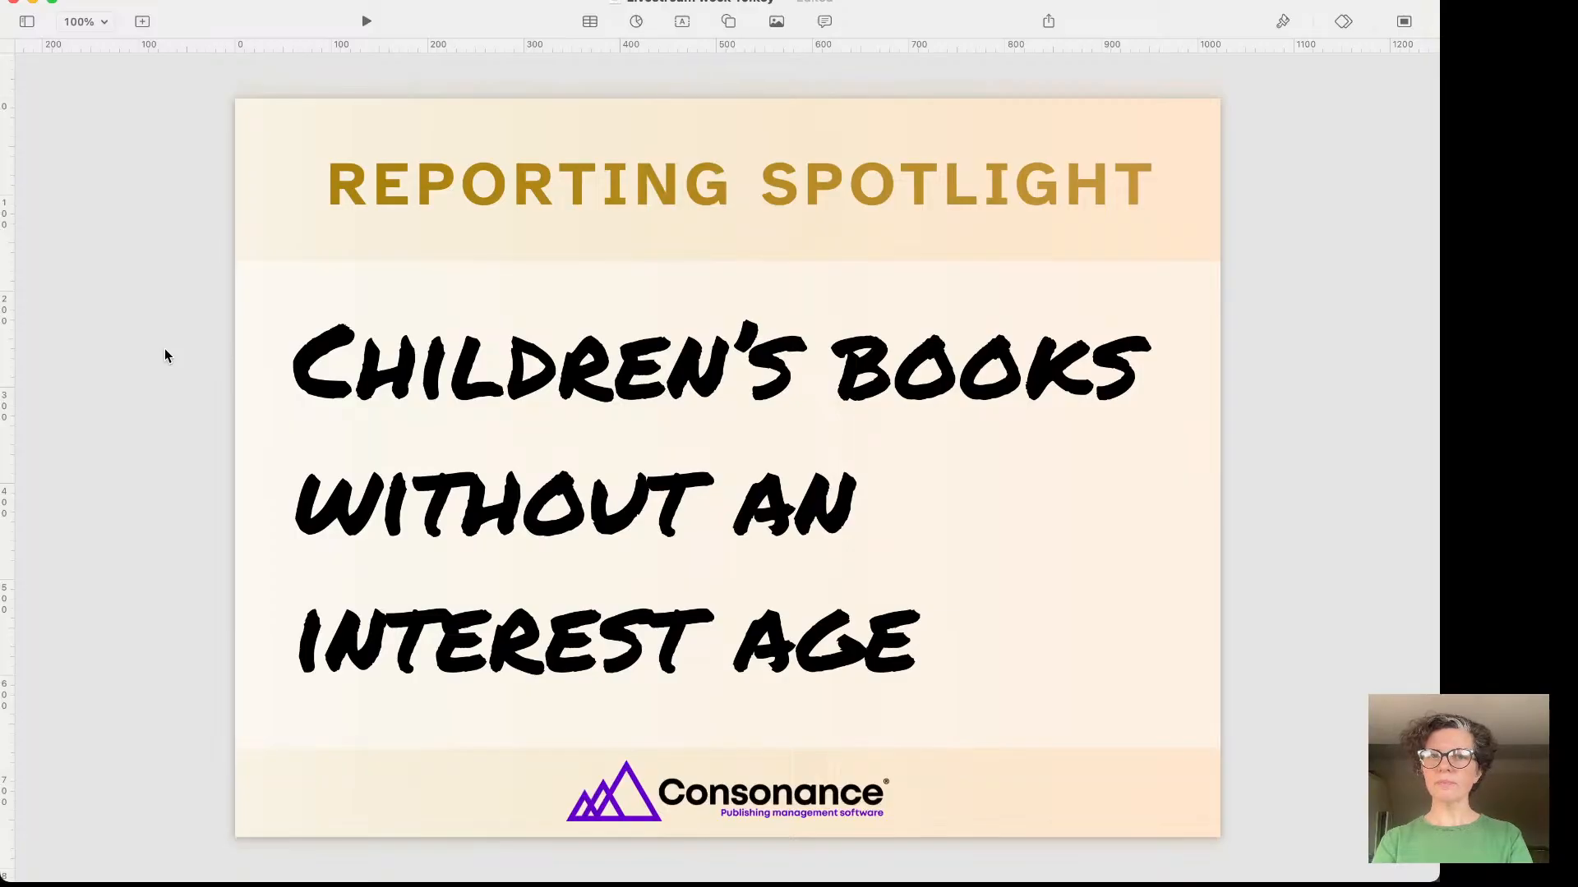
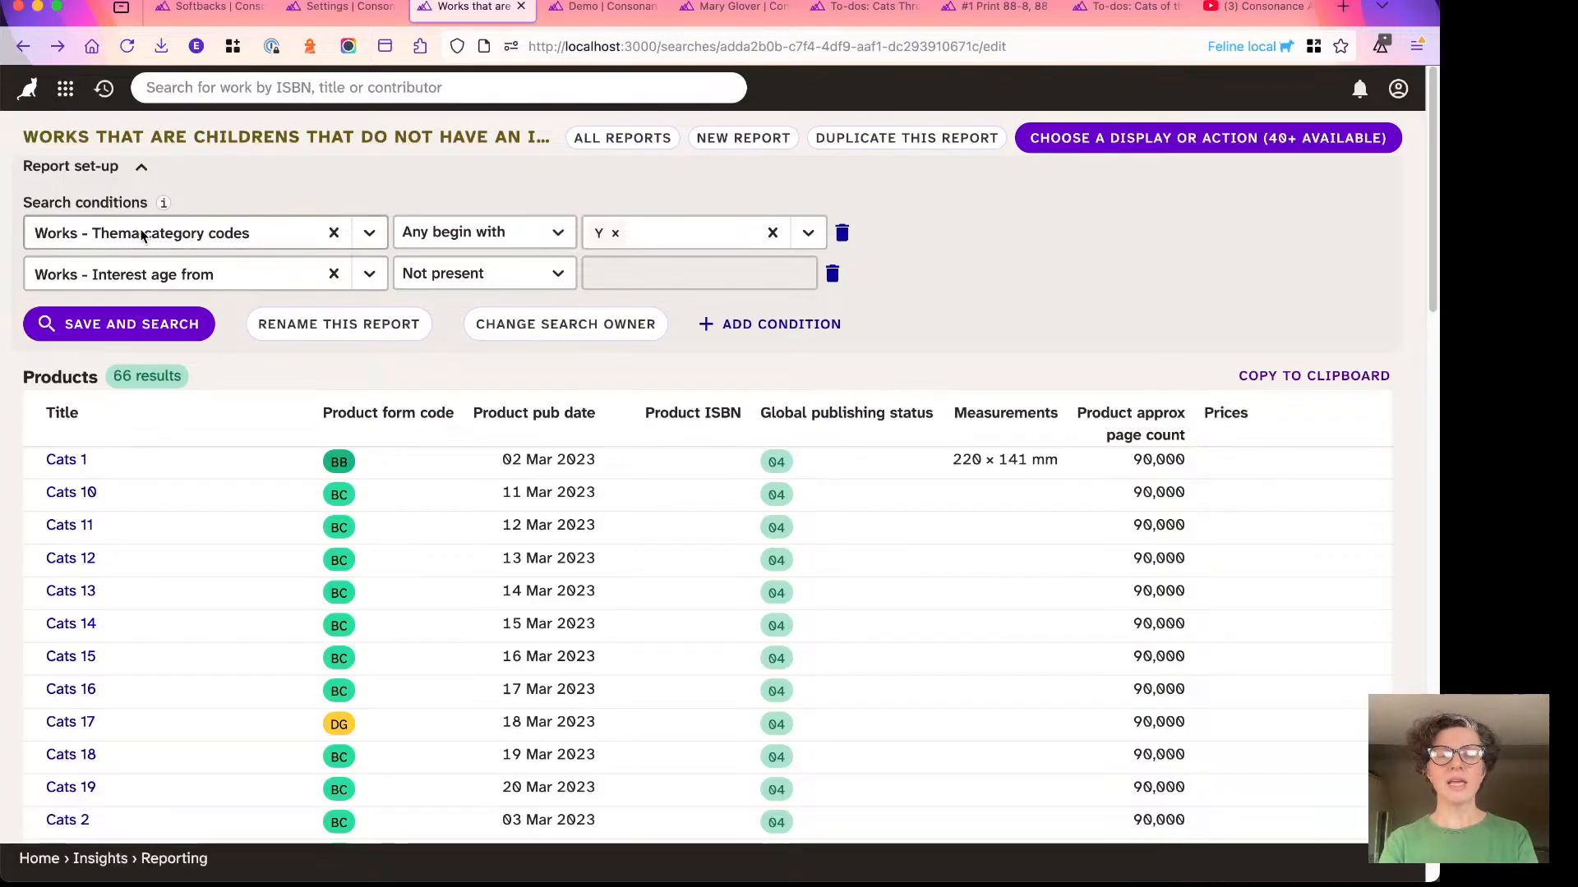
- Examine the report's search conditions and the list of category codes available for the Works - Thema category codes condition
scroll(105, 234, "up", 5)
scroll(105, 234, "left", 2)
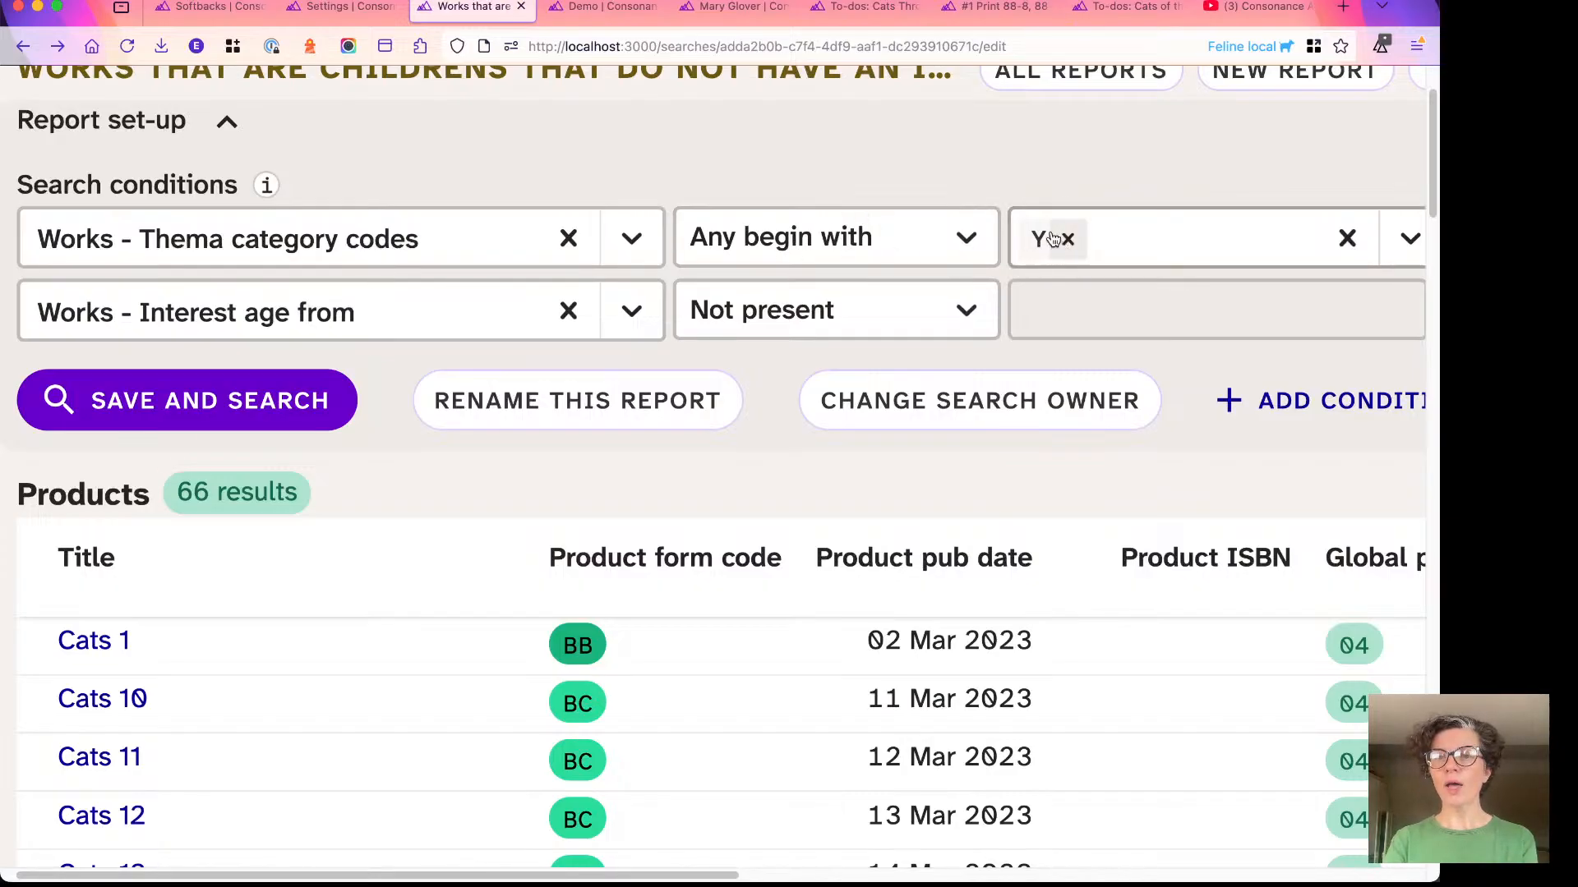
left_click(1123, 243)
left_click(1137, 244)
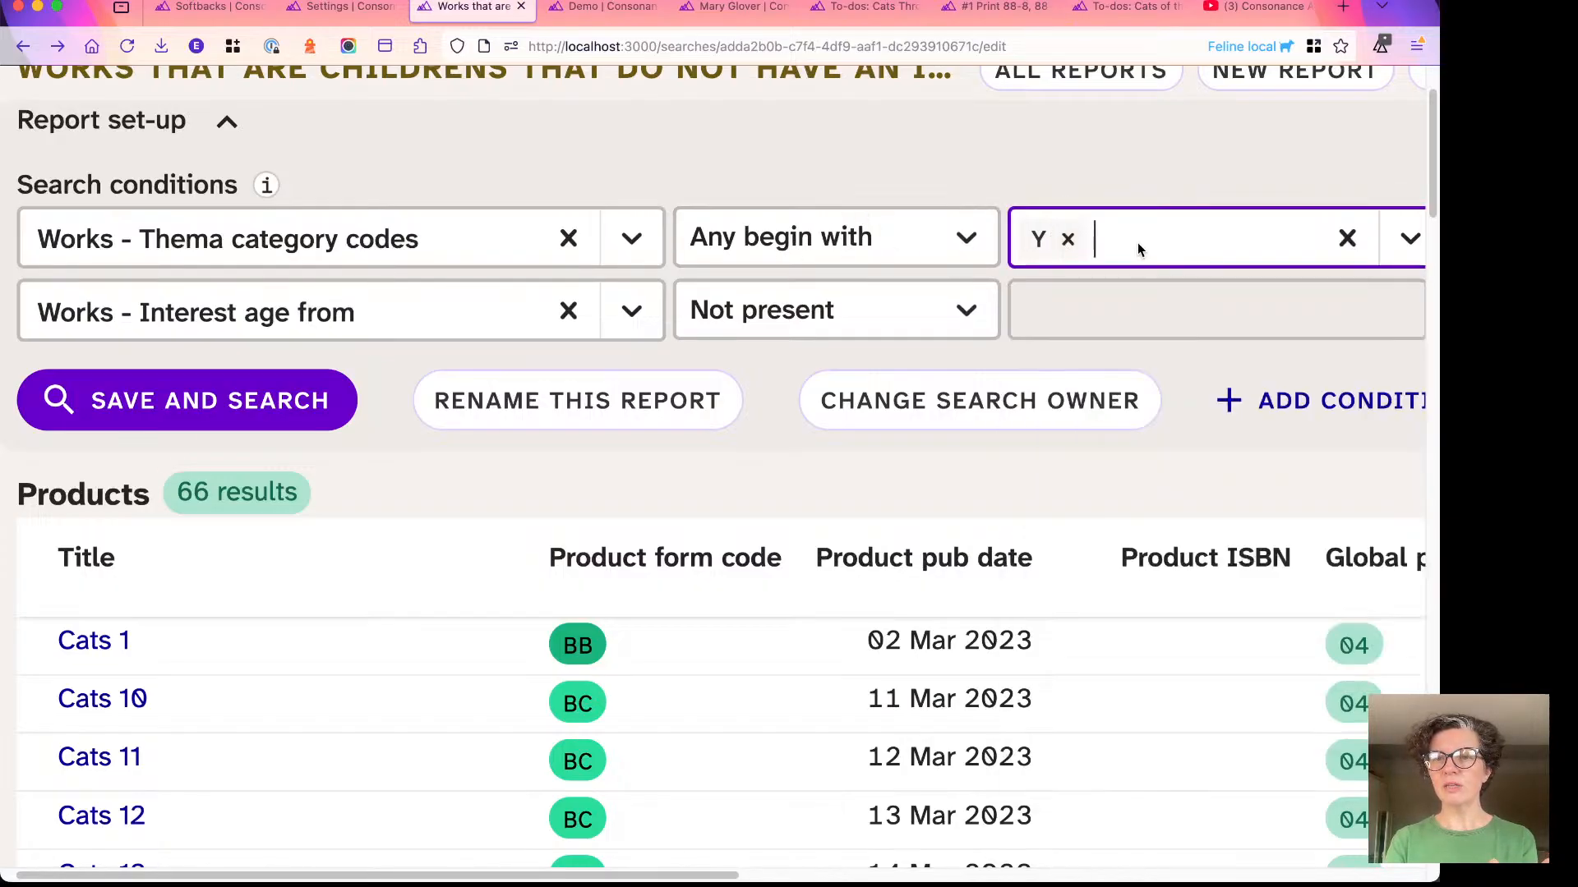
left_click(1122, 248)
scroll(1062, 324, "down", 3)
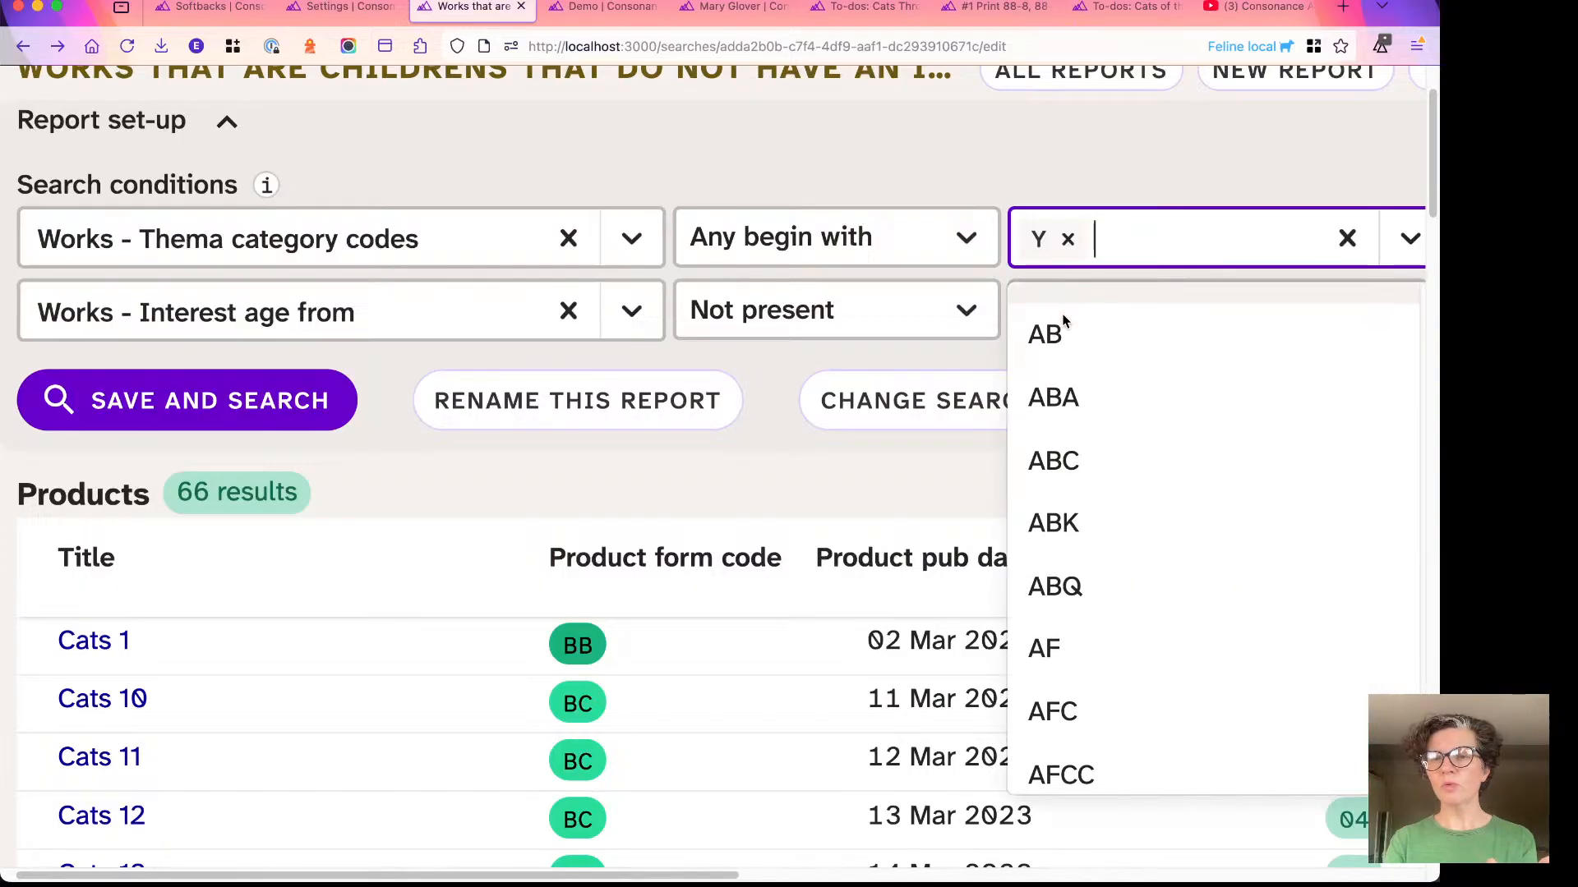
scroll(1062, 378, "down", 6)
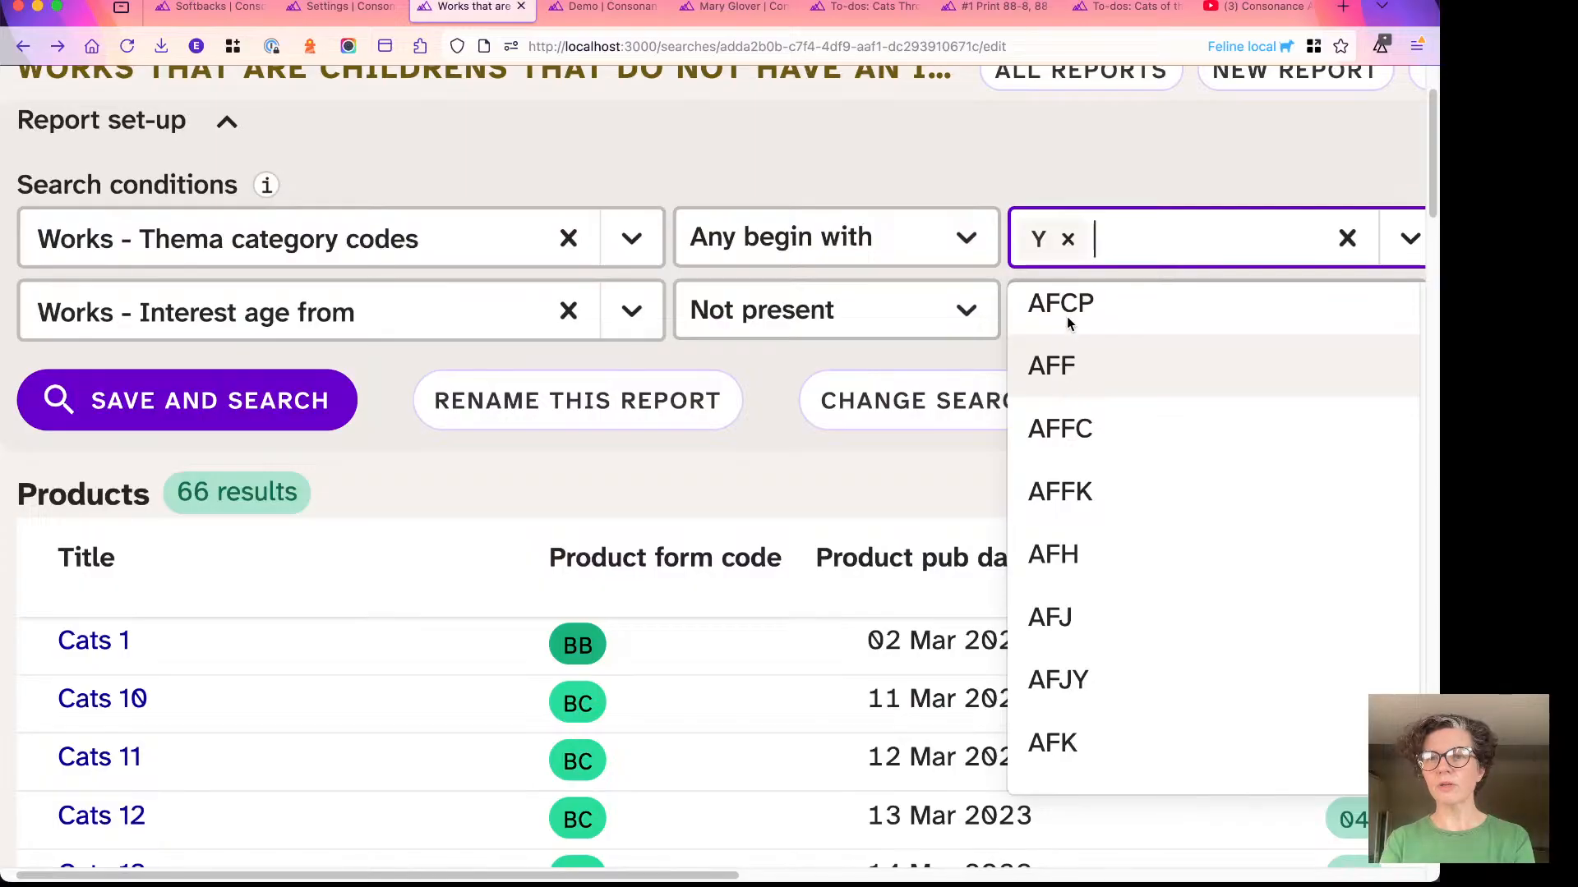
left_click(1025, 185)
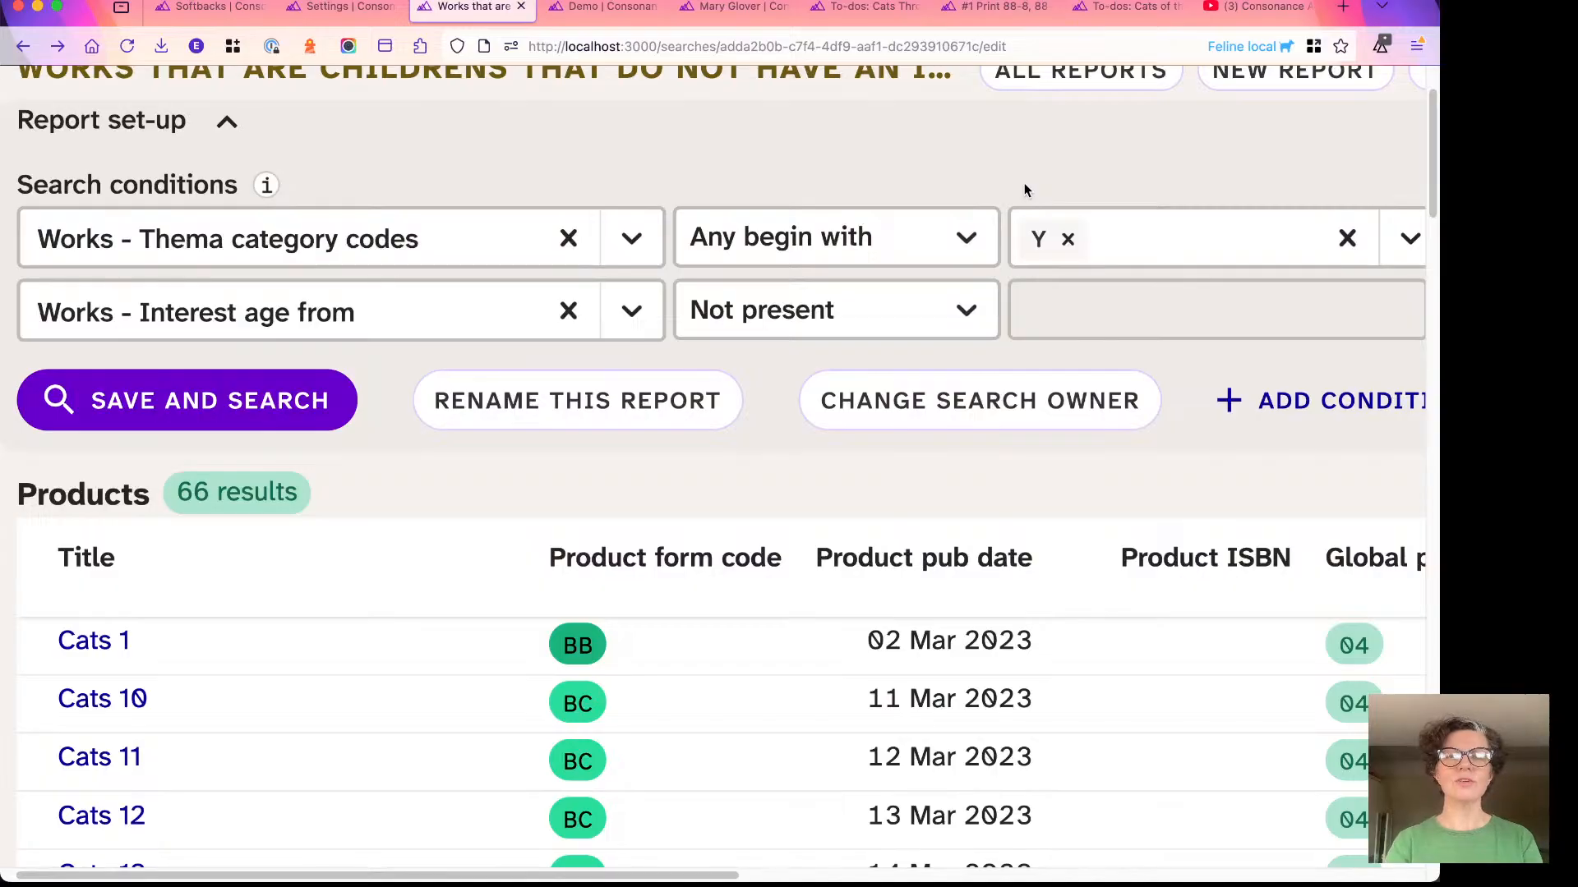
- Try the Equals operator with the value 3 on the Works - Interest age from condition, and restore Not present
scroll(1024, 185, "up", 3)
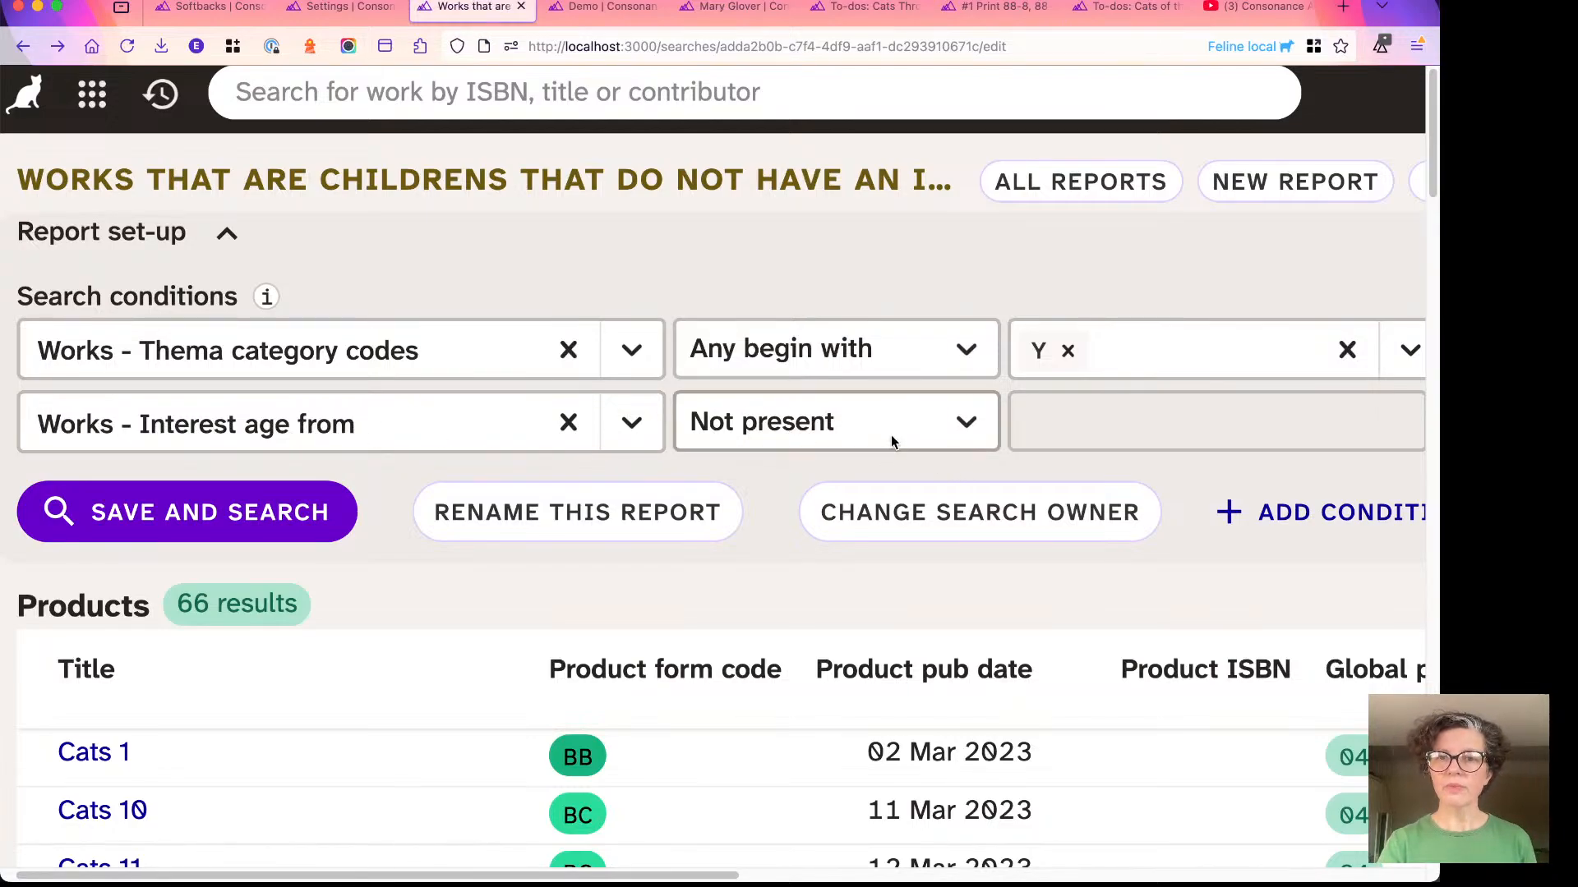
left_click(859, 429)
left_click(750, 260)
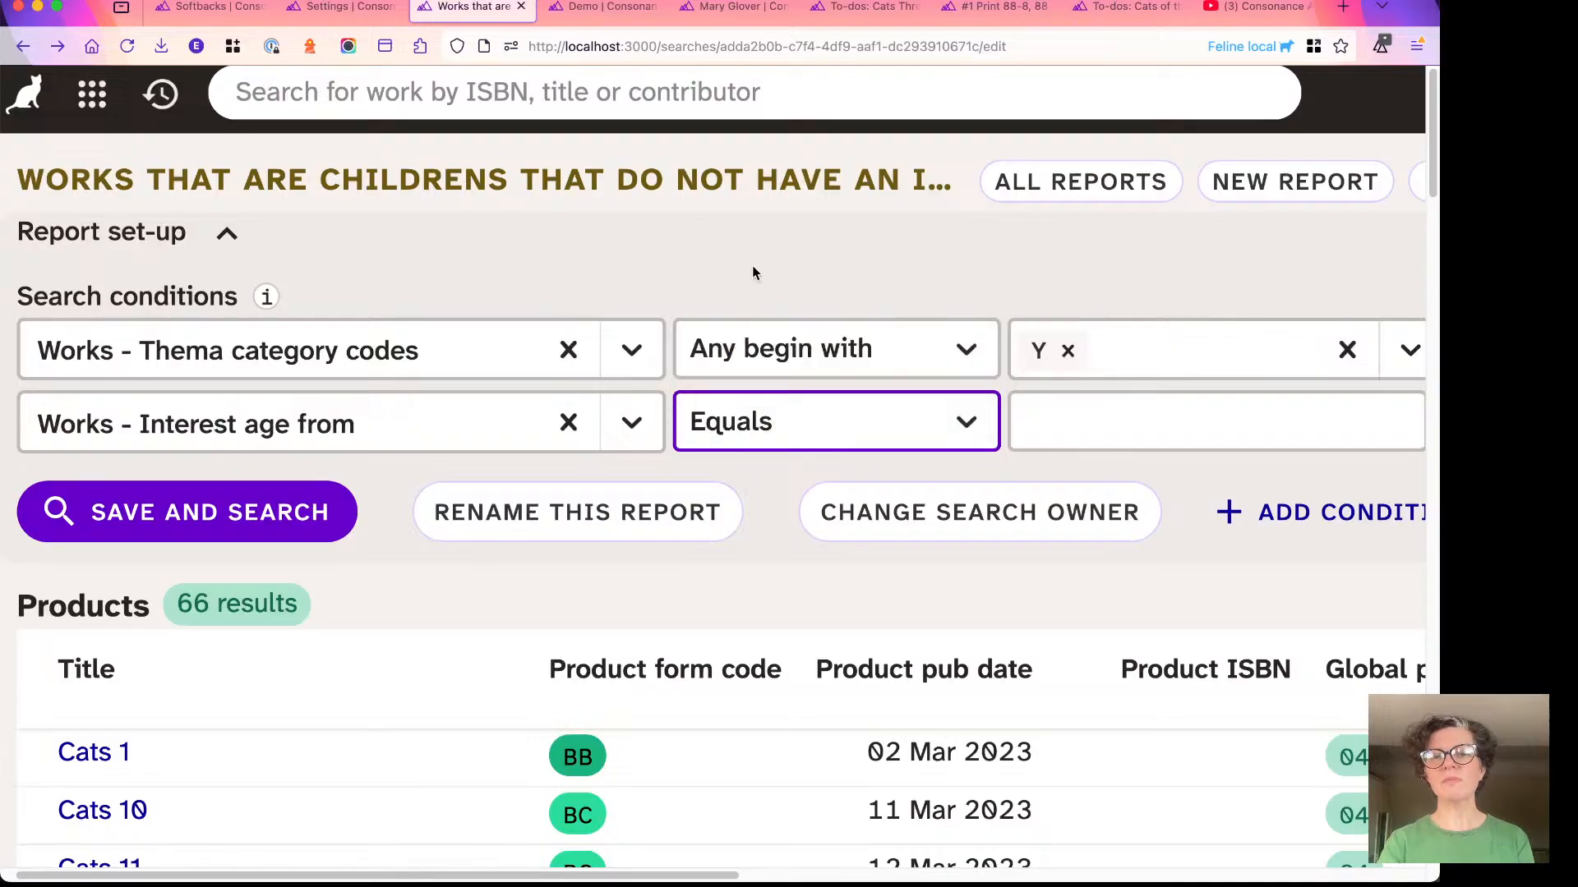
left_click(1064, 401)
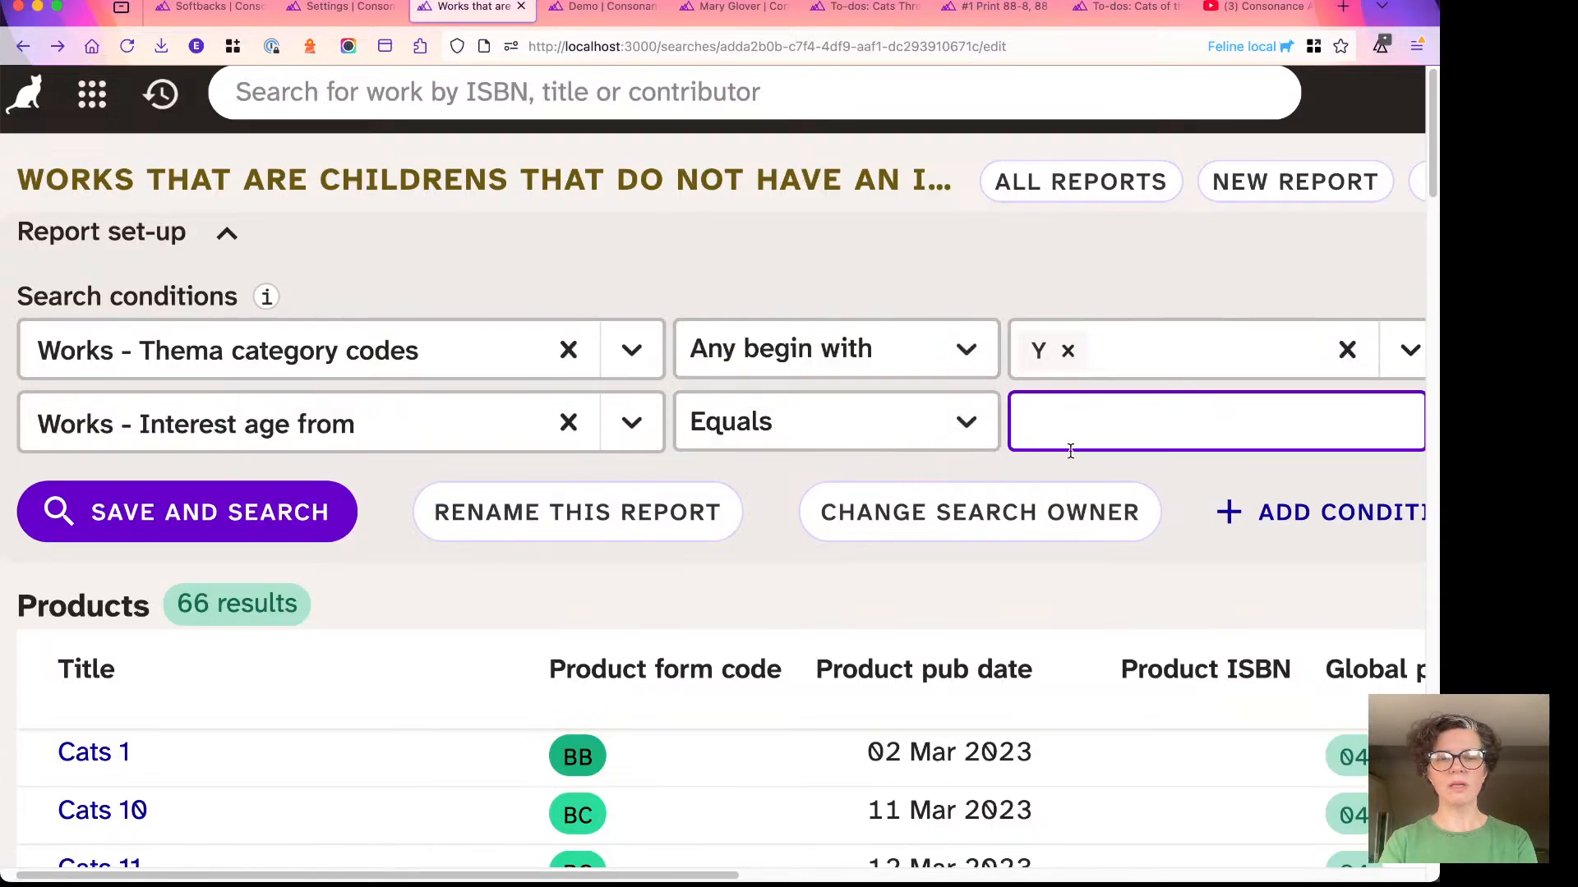
type("3")
key("BackSpace")
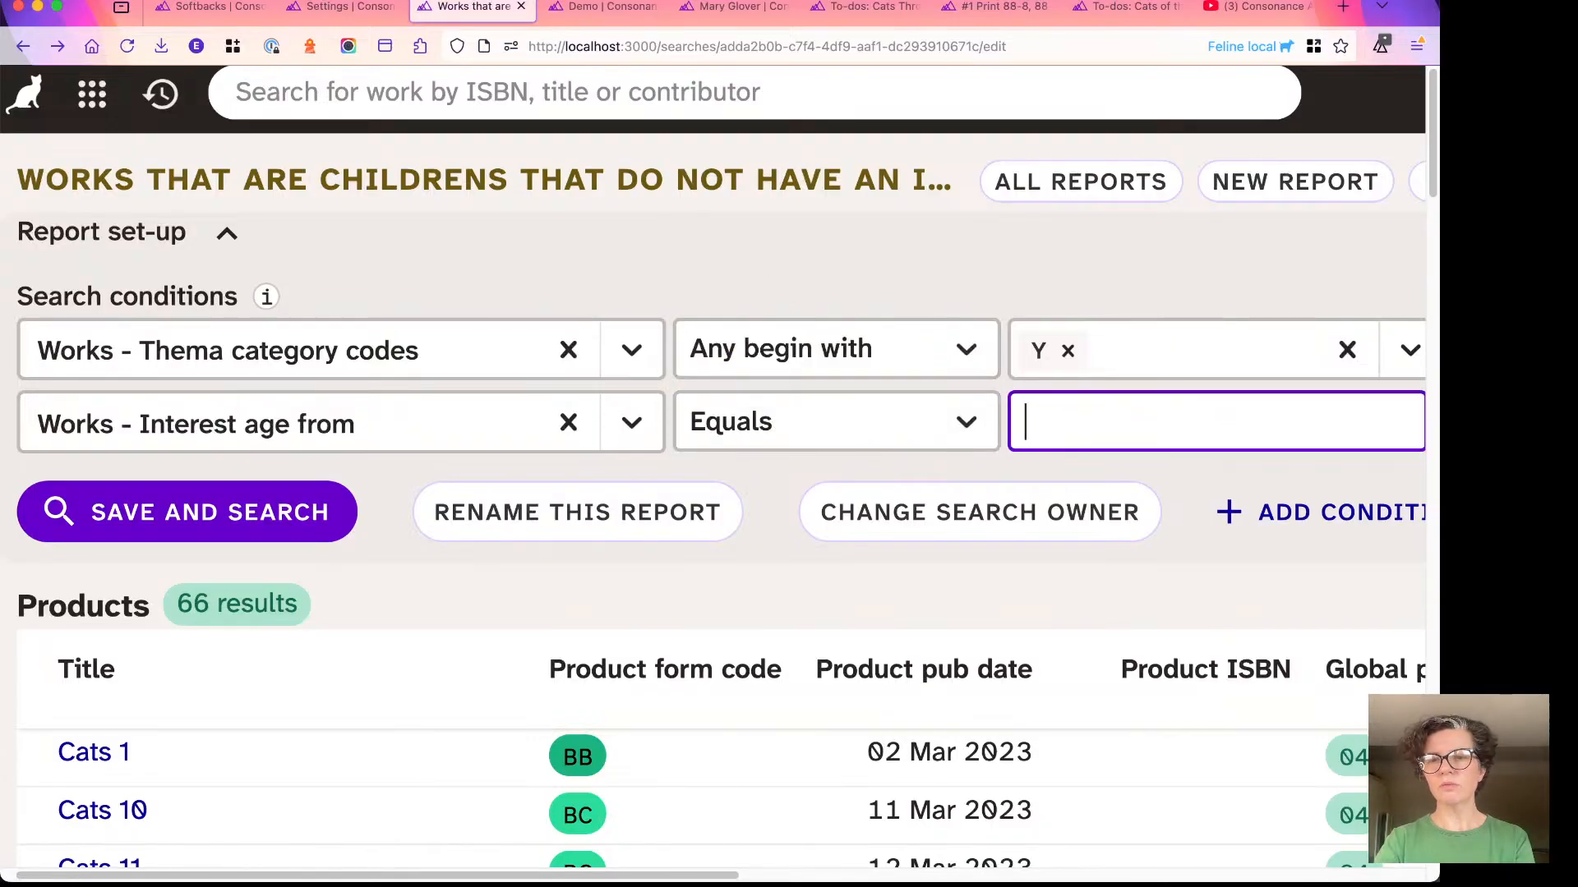
left_click(928, 448)
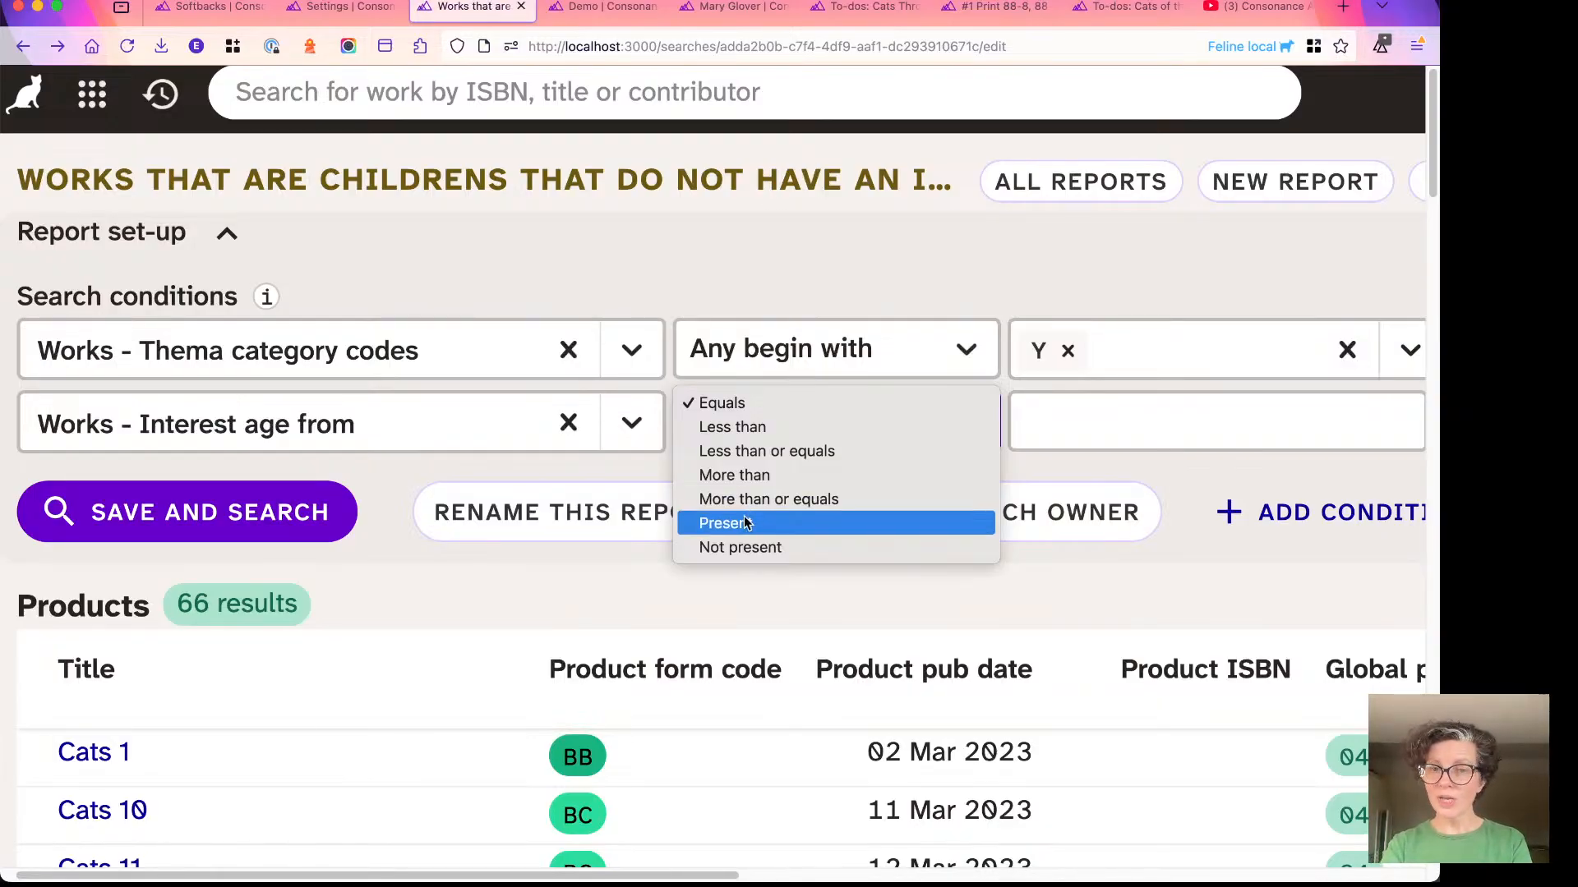
left_click(740, 548)
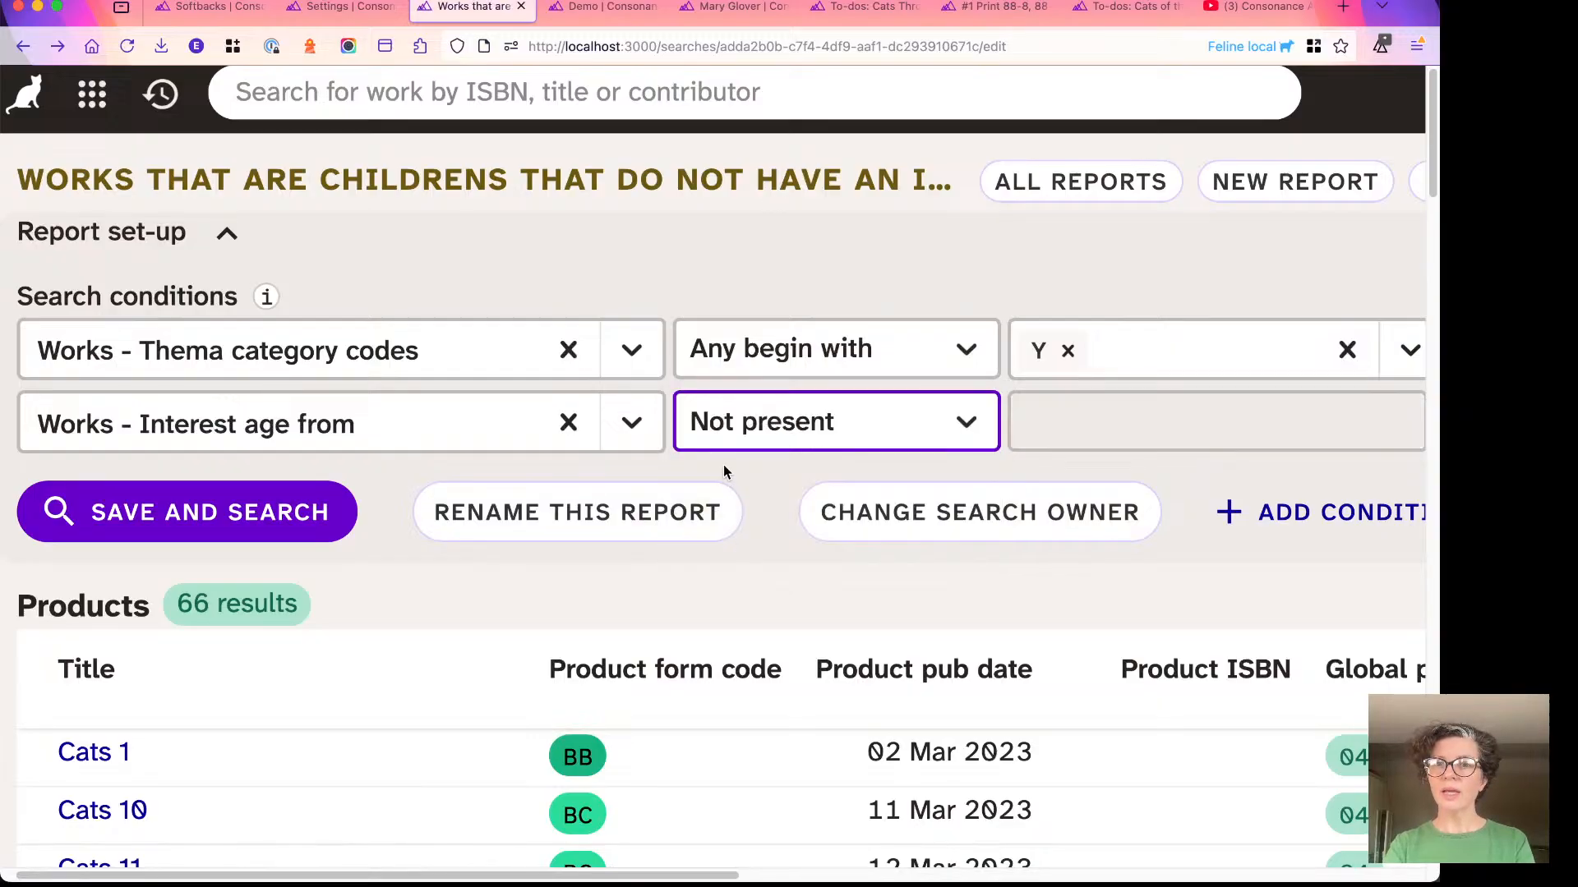
- Look over the product results and change the report's display to the Subjects metadata list
key("super+0")
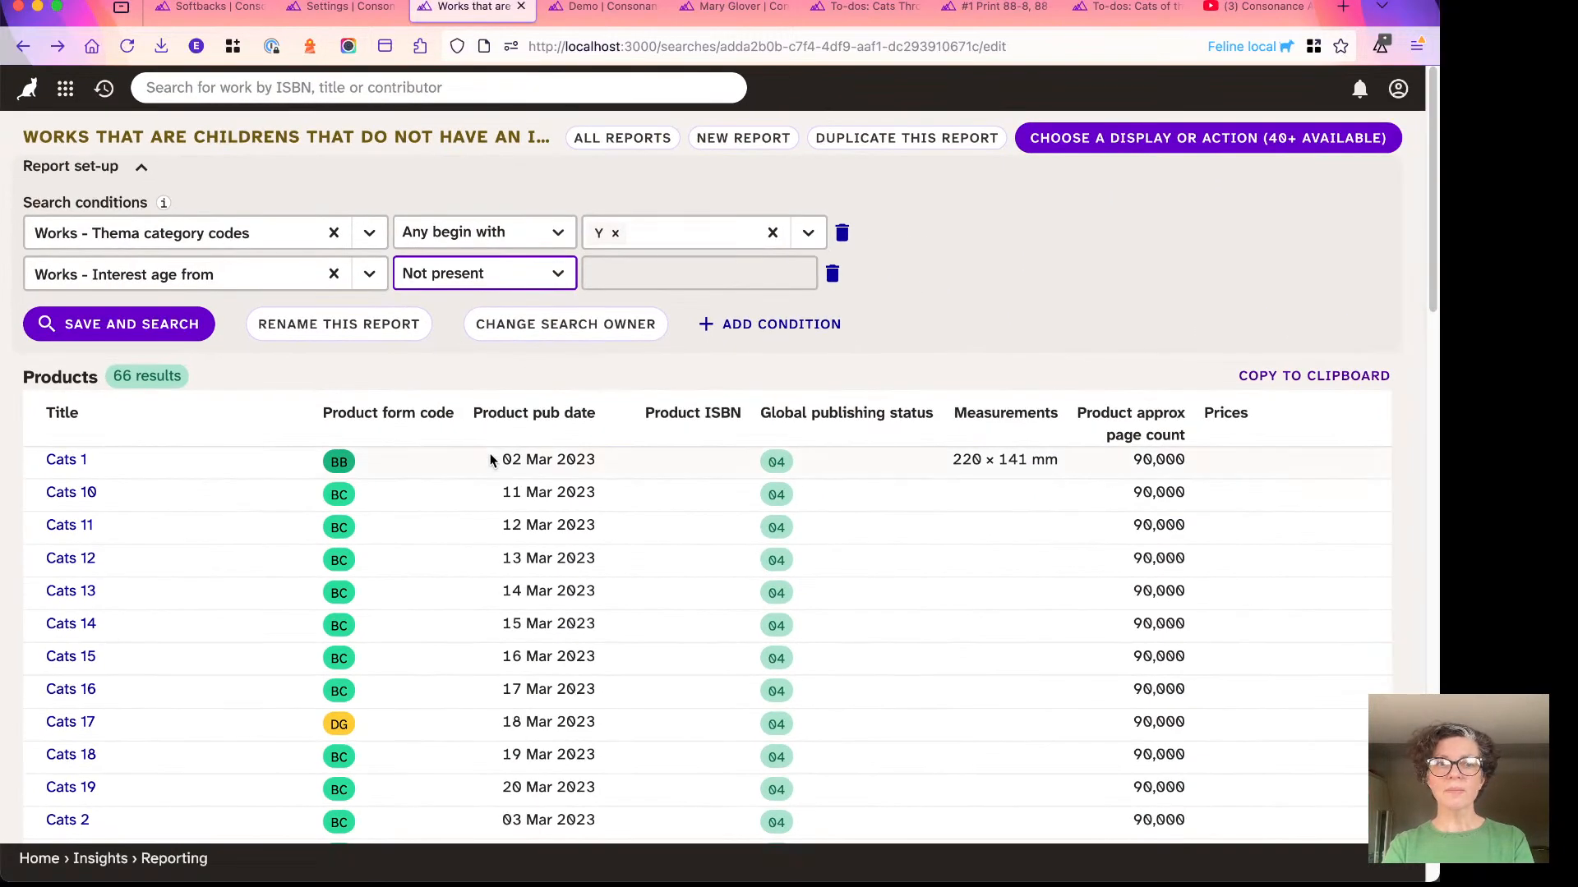
scroll(490, 460, "down", 3)
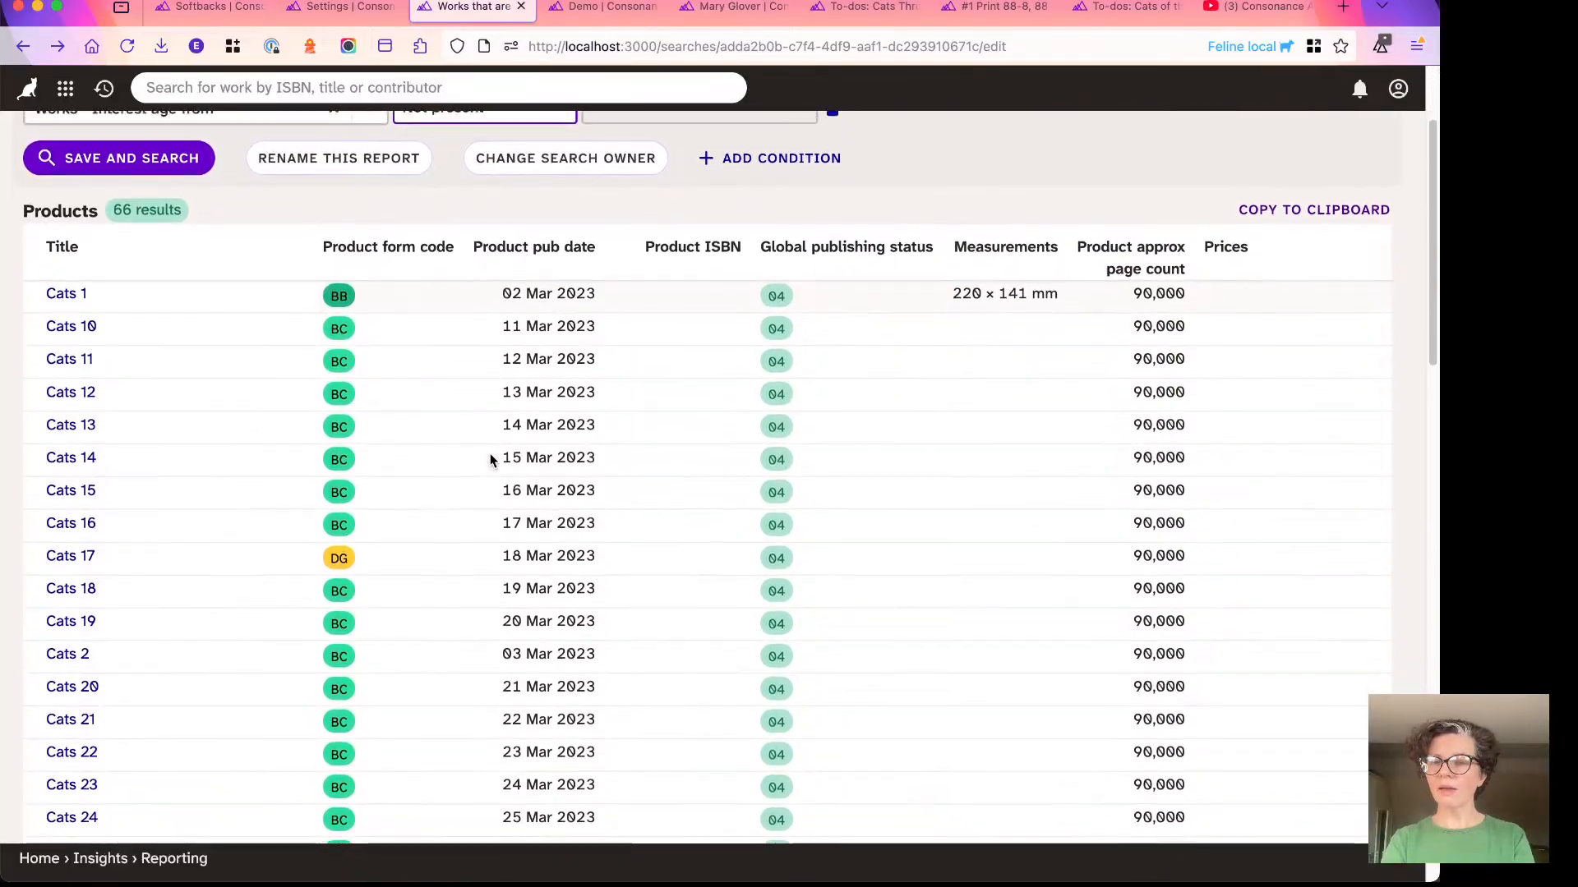
scroll(490, 460, "up", 3)
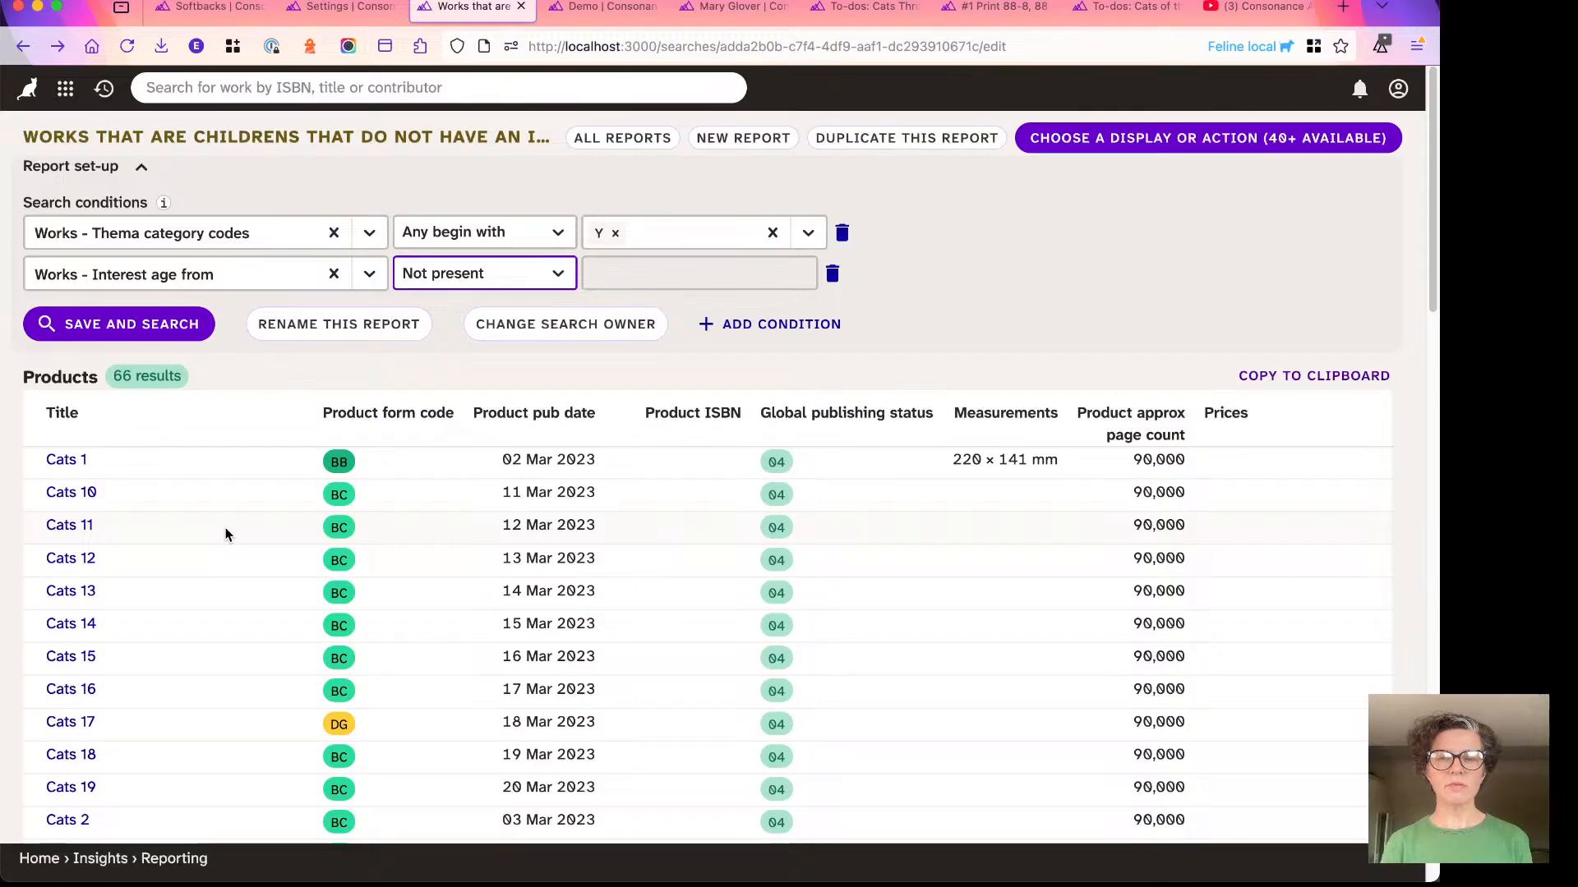
left_click(1078, 140)
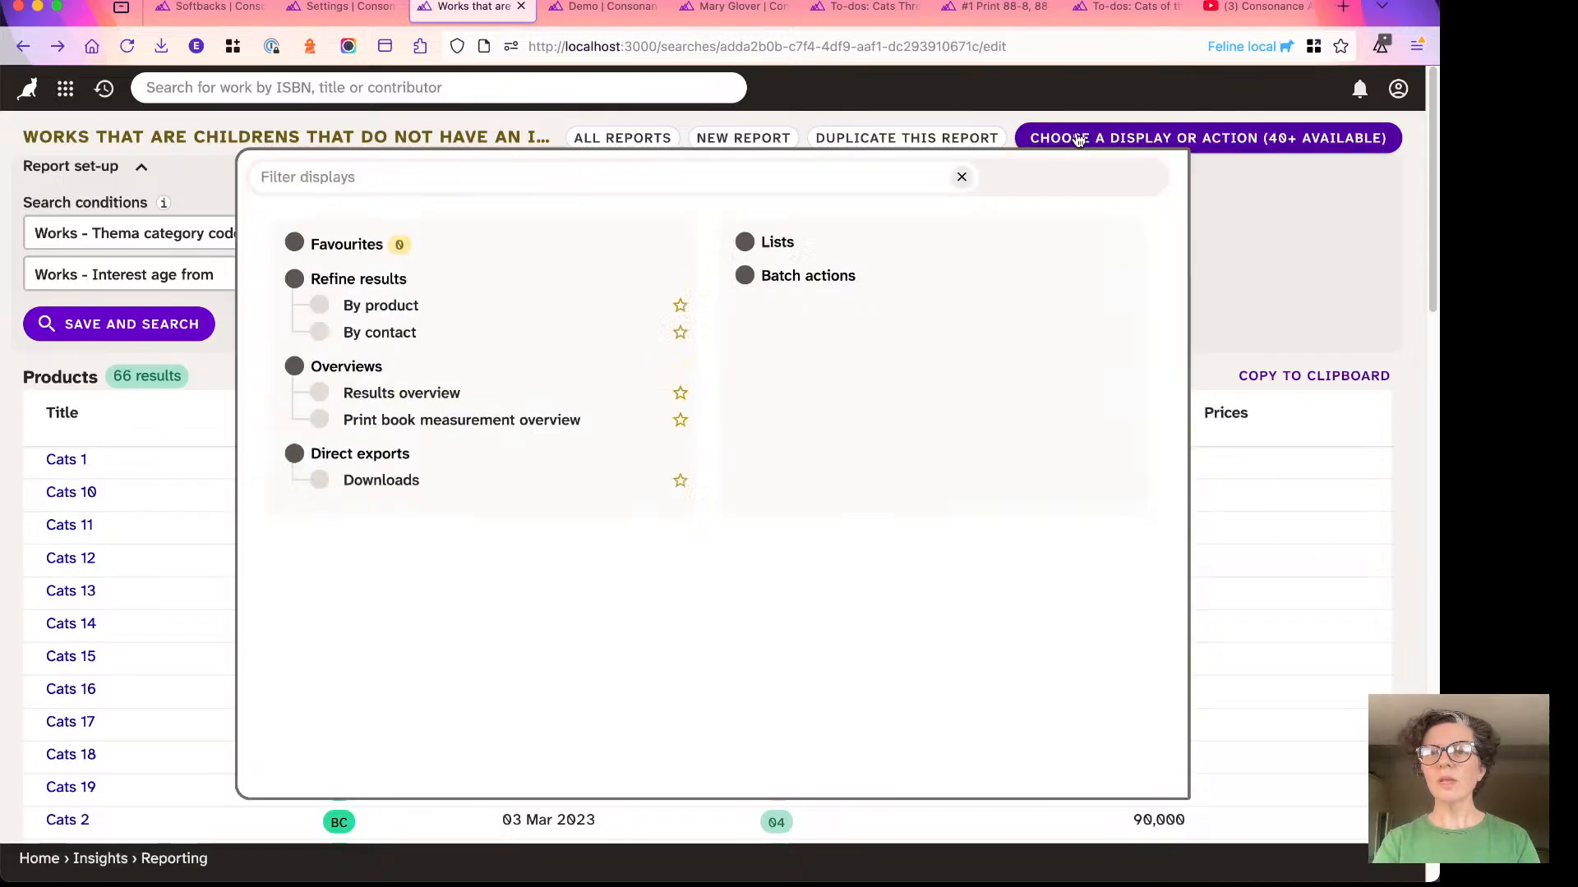
left_click(822, 240)
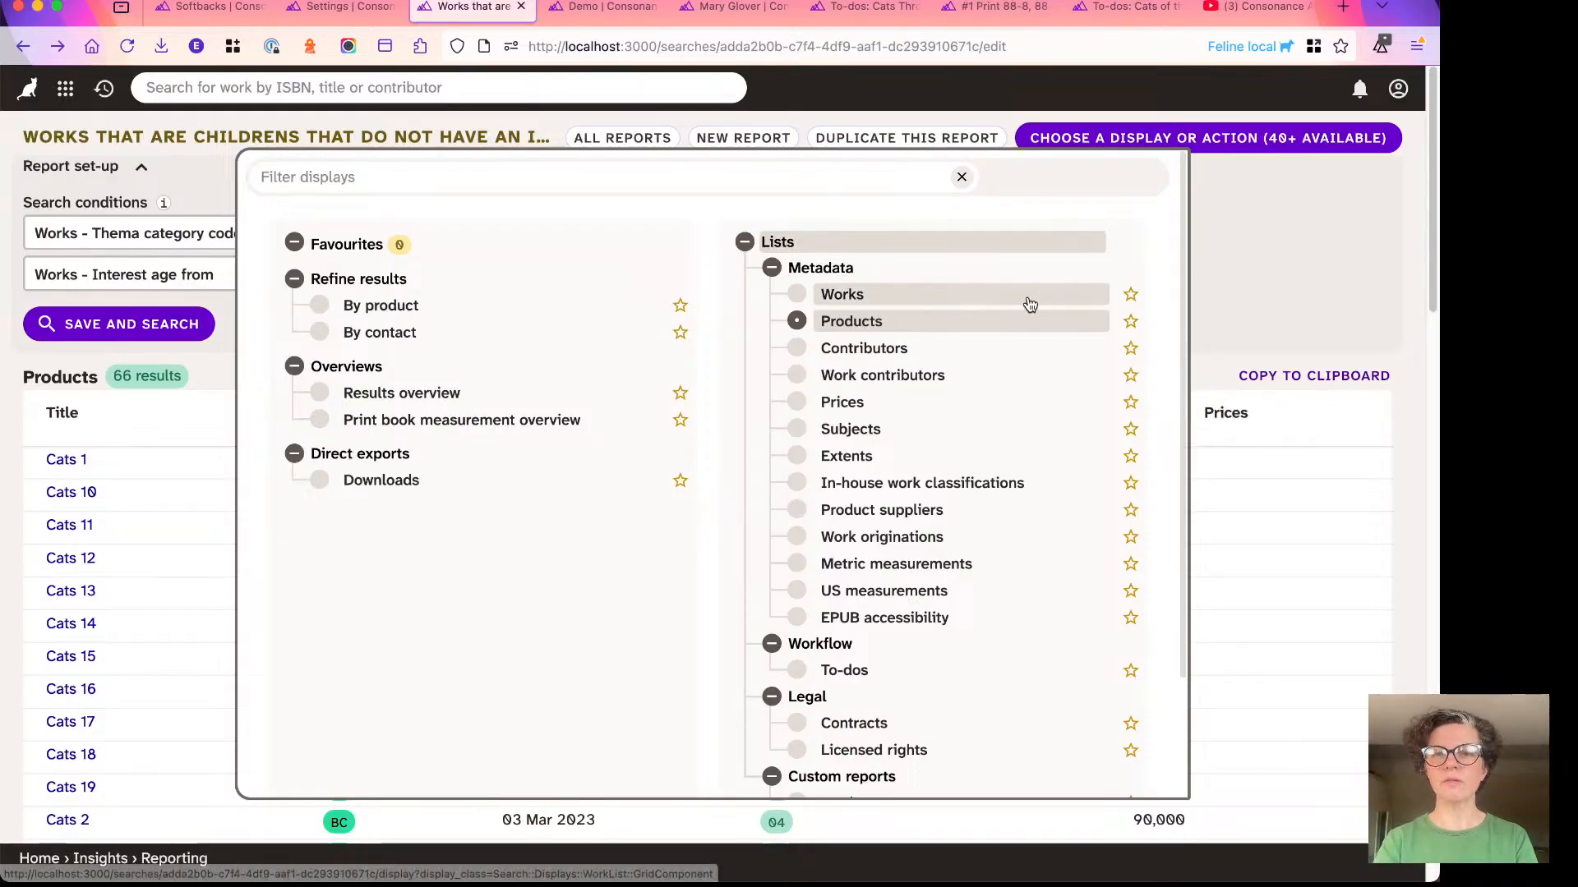
left_click(863, 433)
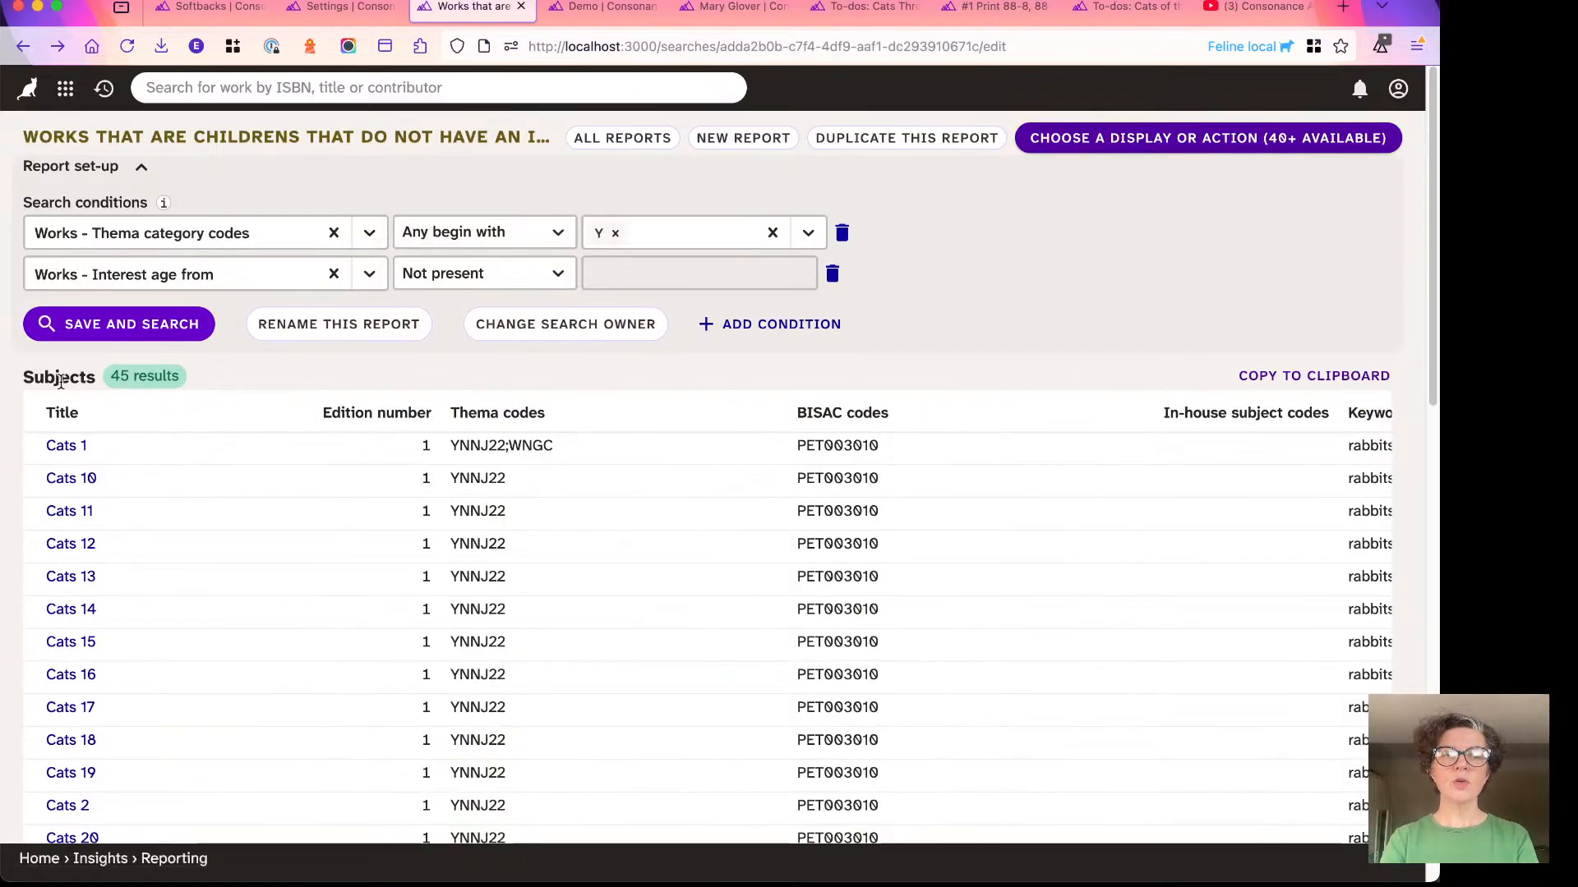
- Examine the Subjects list, comparing the Thema codes, BISAC codes and keywords of the listed works
scroll(72, 452, "right", 3)
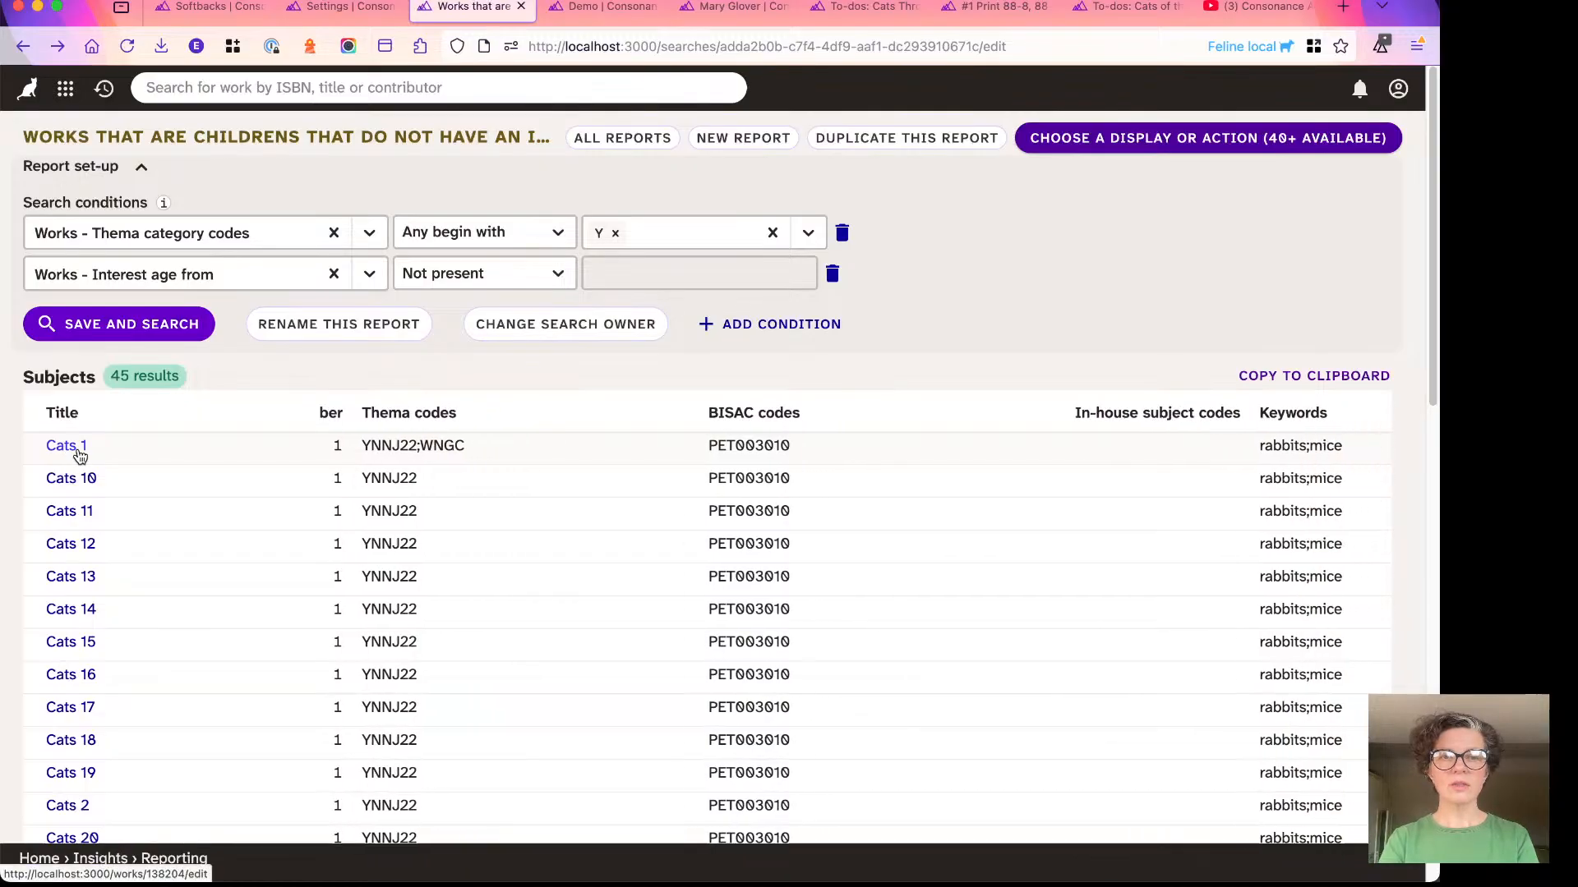
scroll(164, 465, "left", 3)
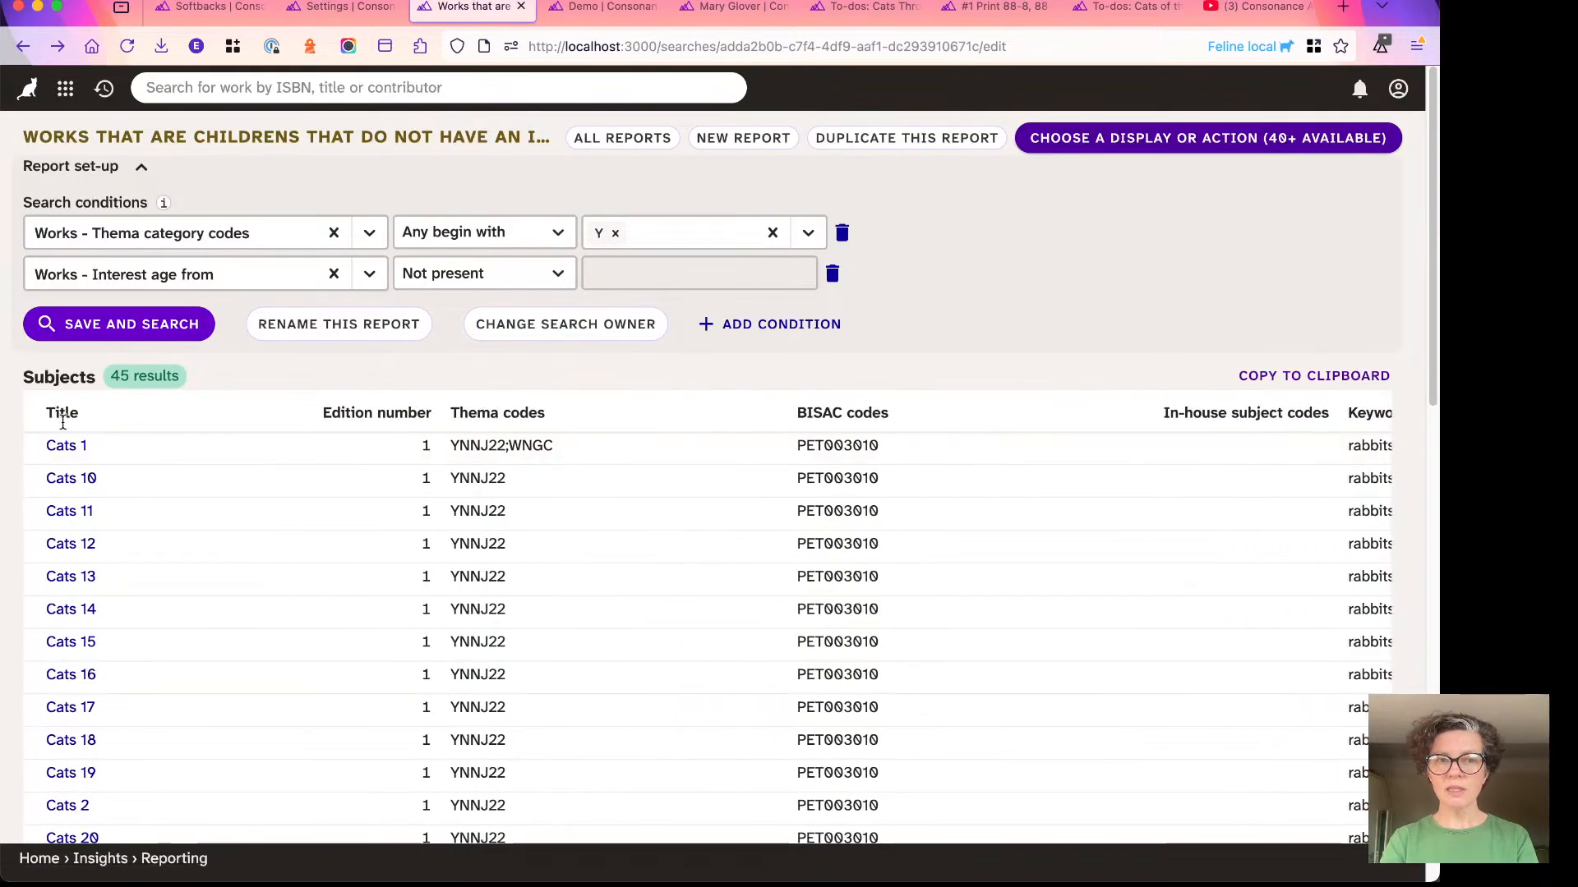
scroll(82, 427, "down", 1)
scroll(82, 429, "up", 1)
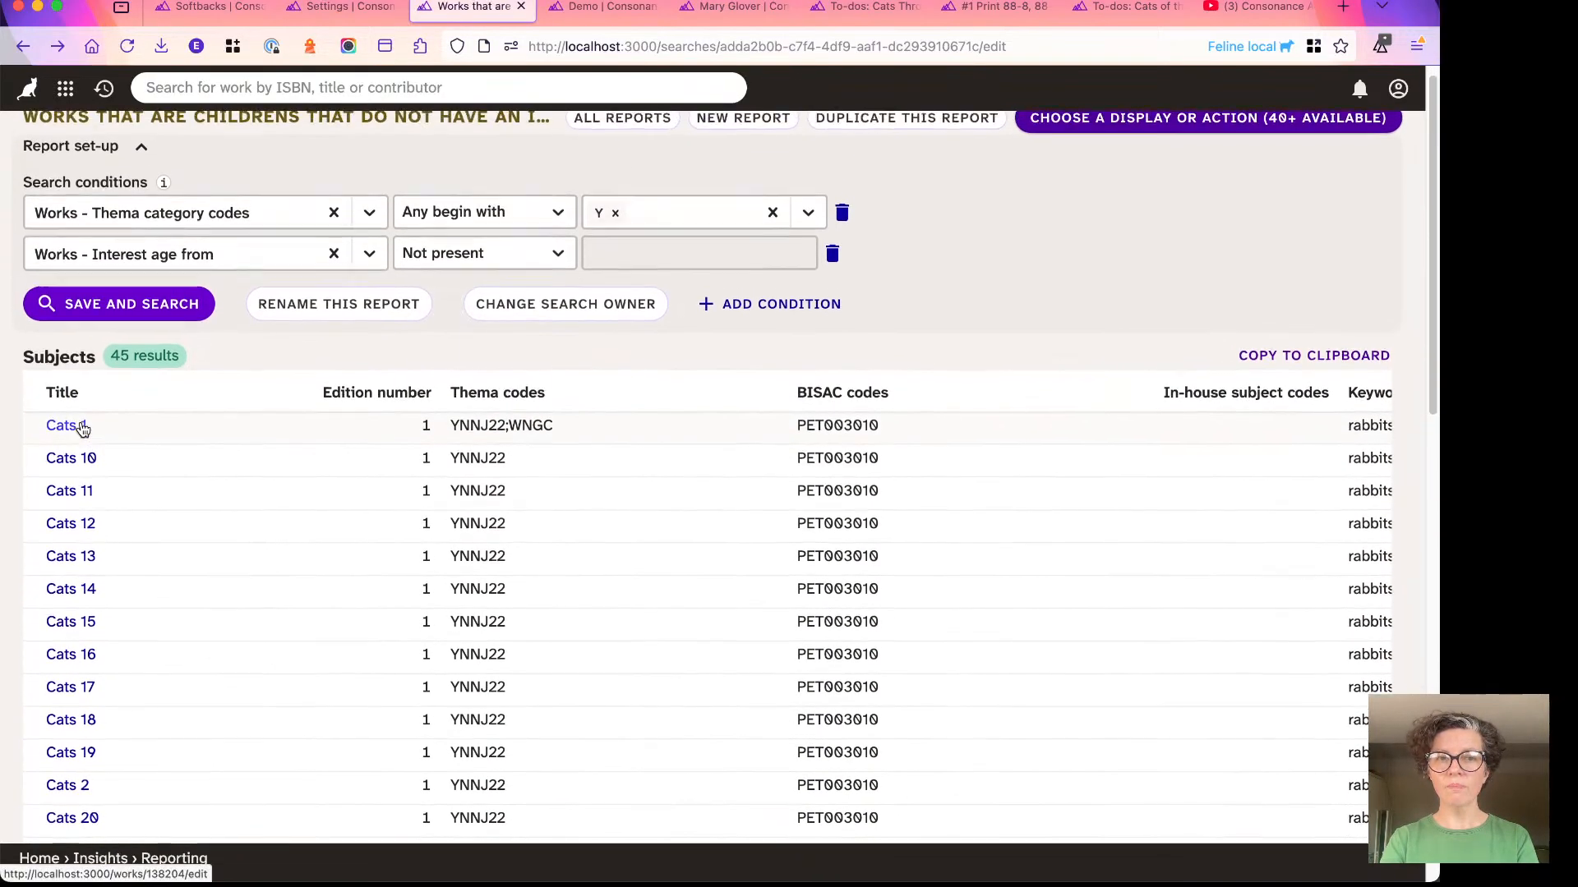
scroll(104, 411, "right", 1)
scroll(104, 411, "left", 1)
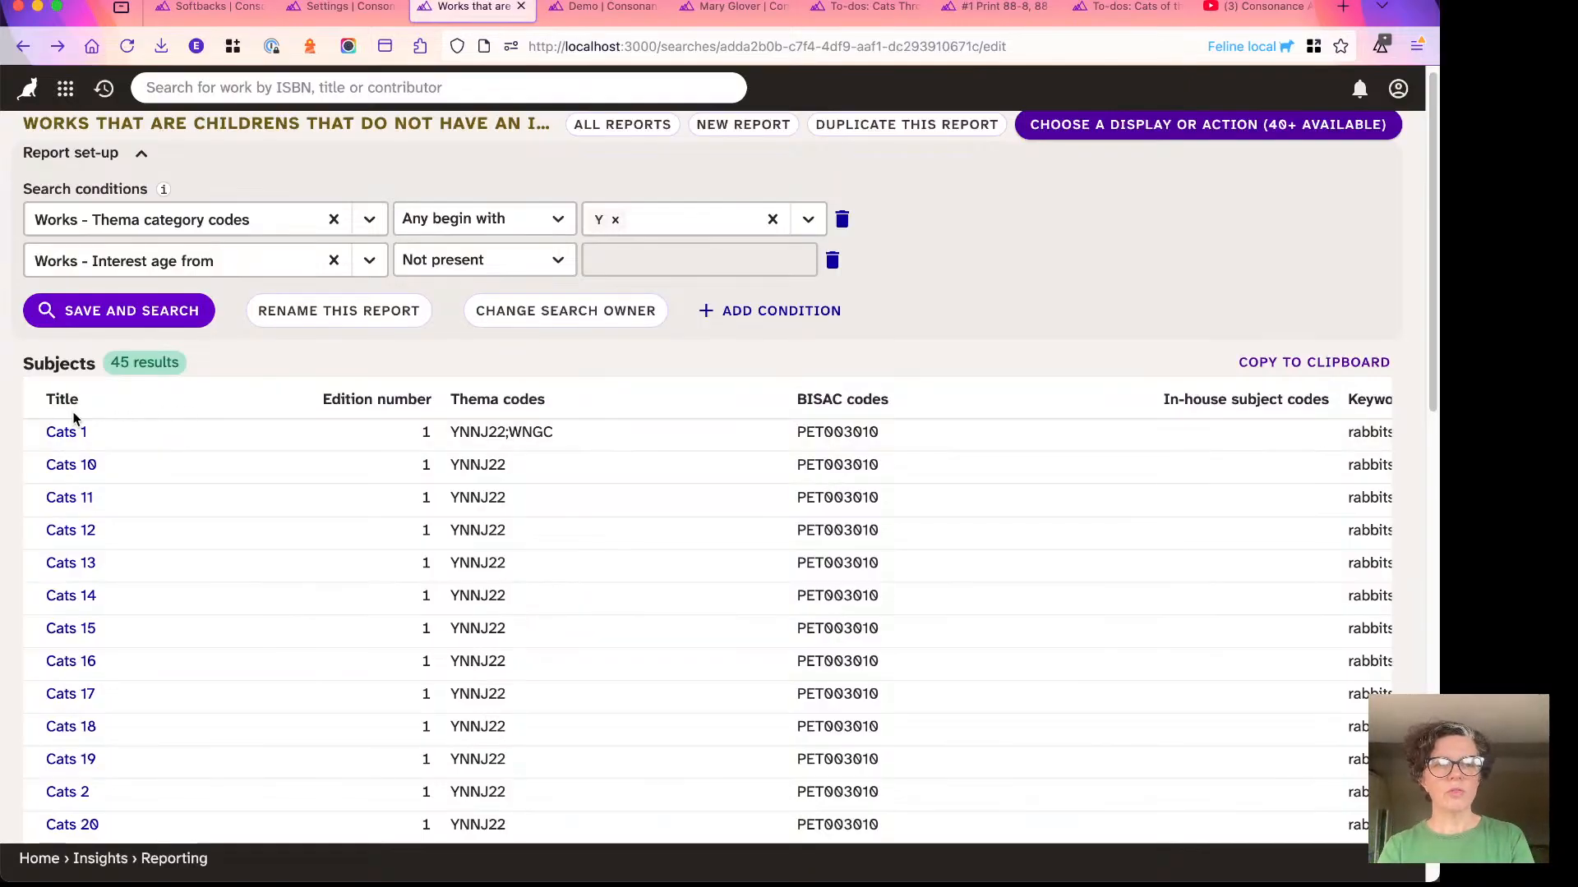
scroll(486, 397, "down", 1)
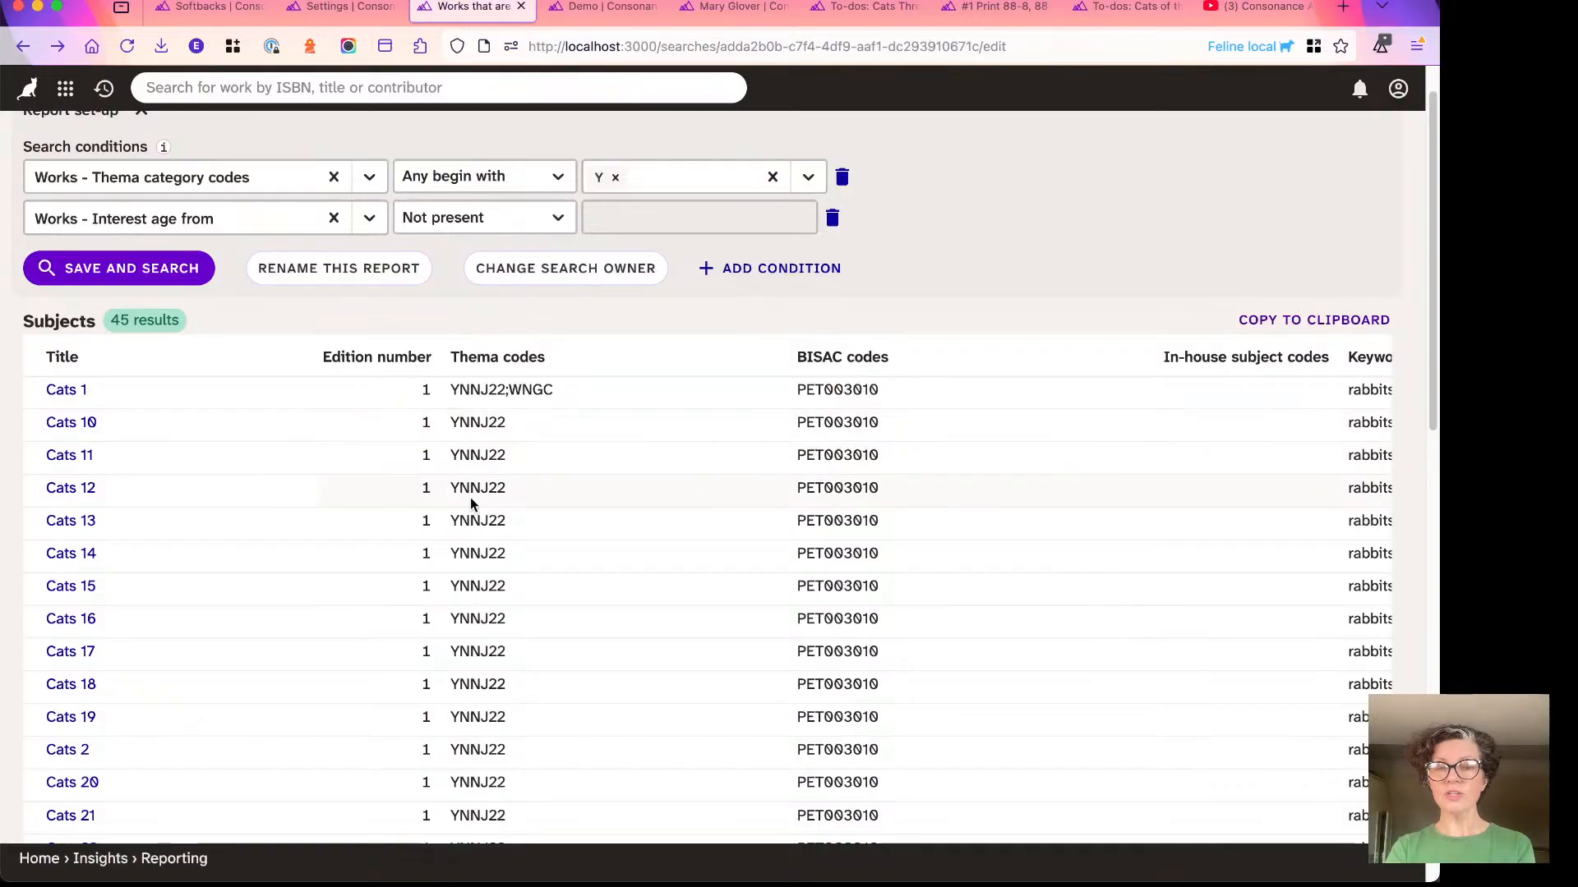
scroll(470, 501, "down", 2)
scroll(470, 497, "down", 15)
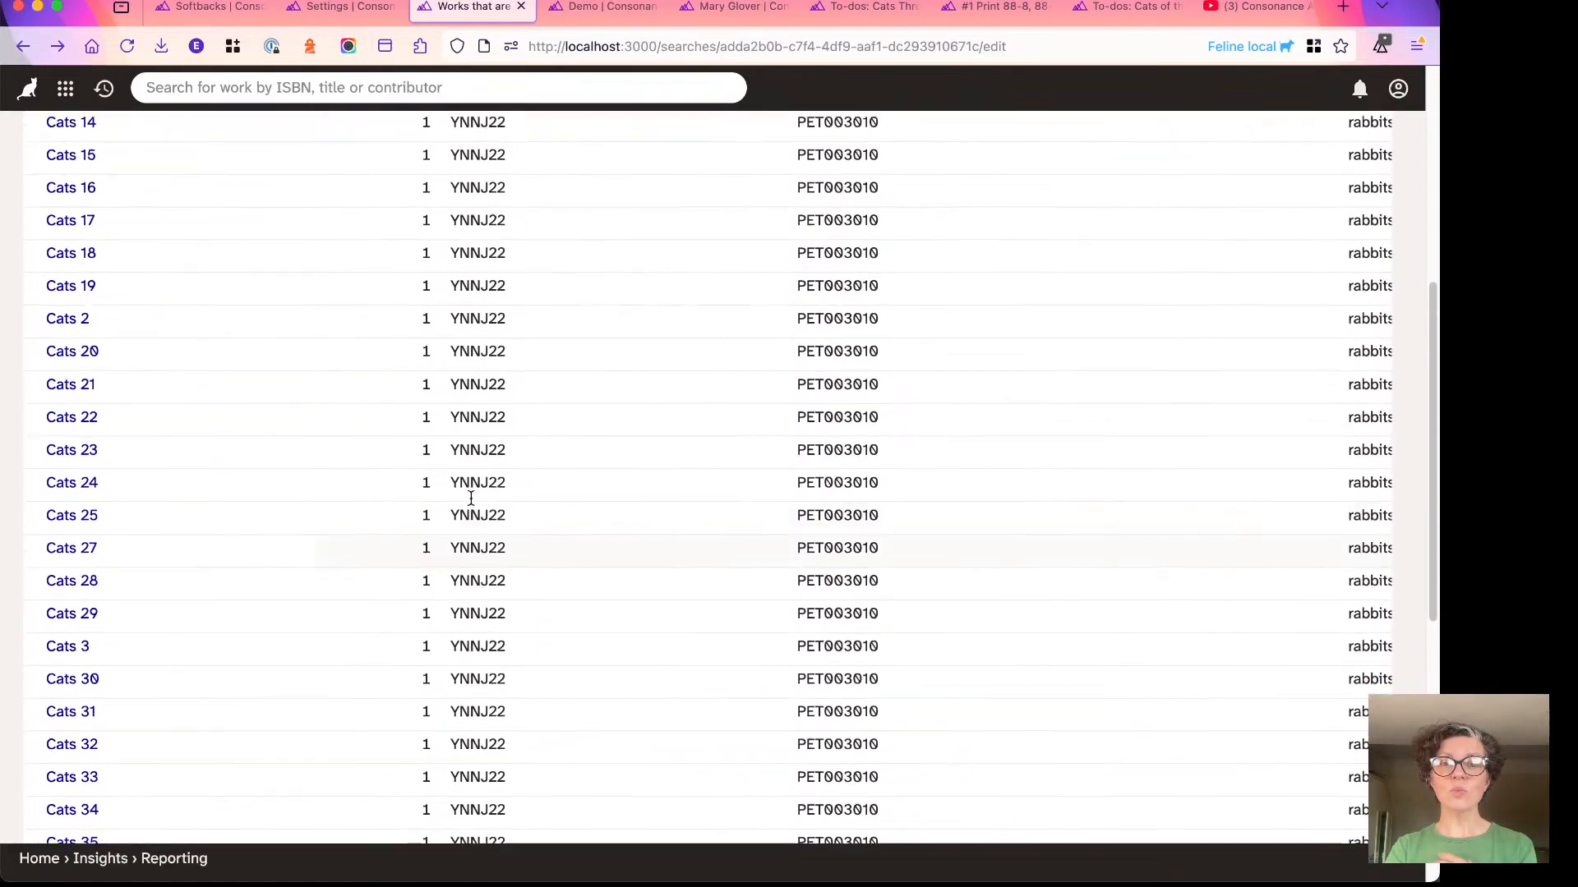
scroll(470, 497, "up", 15)
scroll(471, 499, "up", 3)
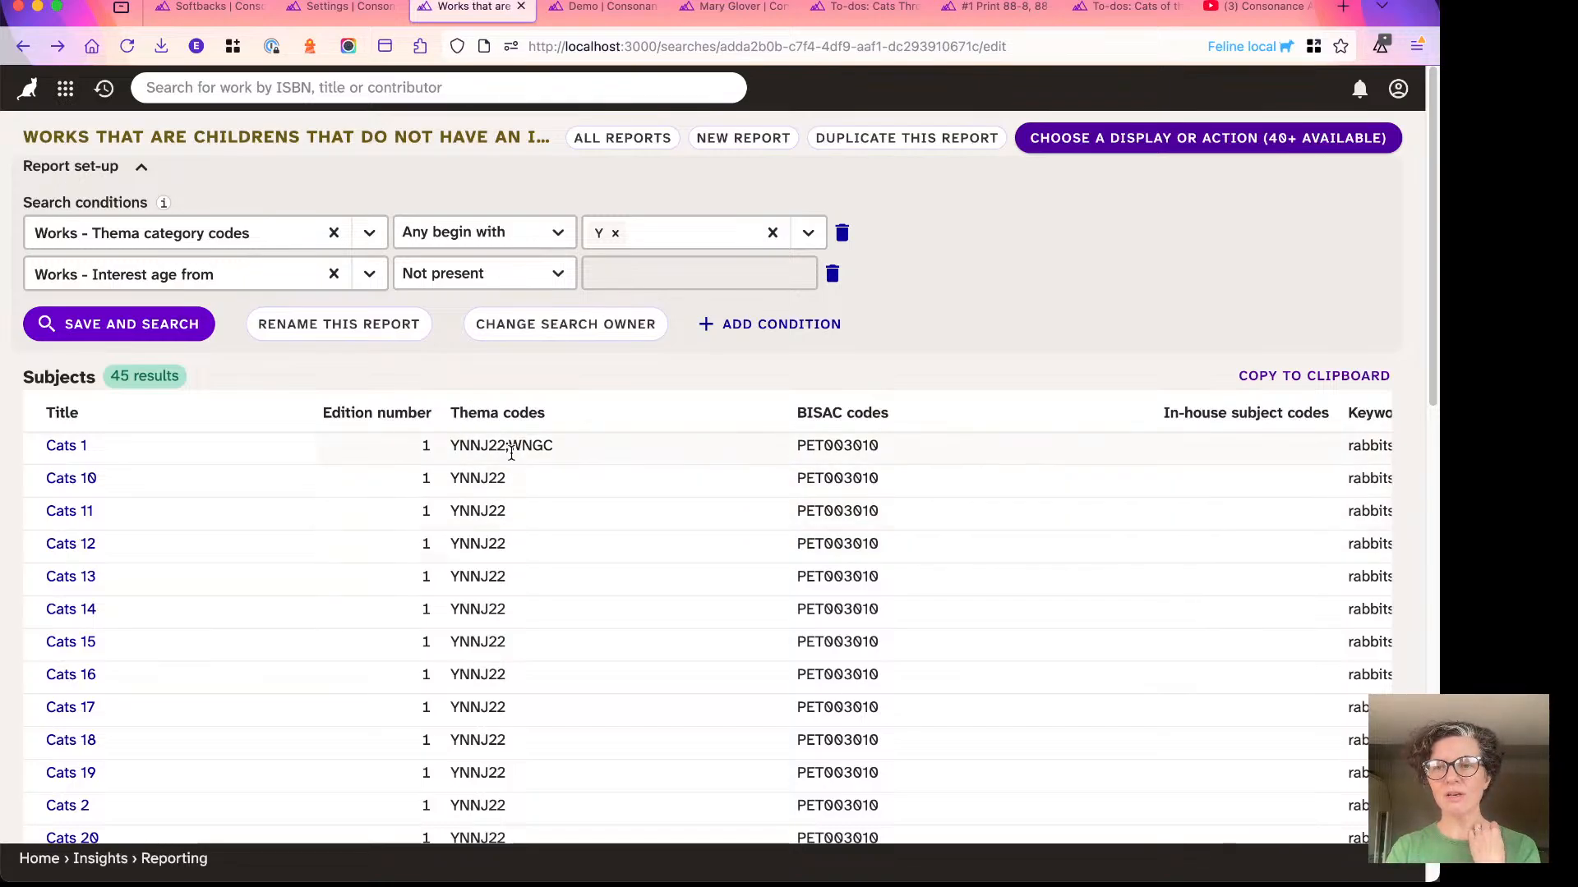
- Open the Cats 1 work from the results and filter its metadata page by "inter" to check the Subjects and Audience sections
left_click(64, 454)
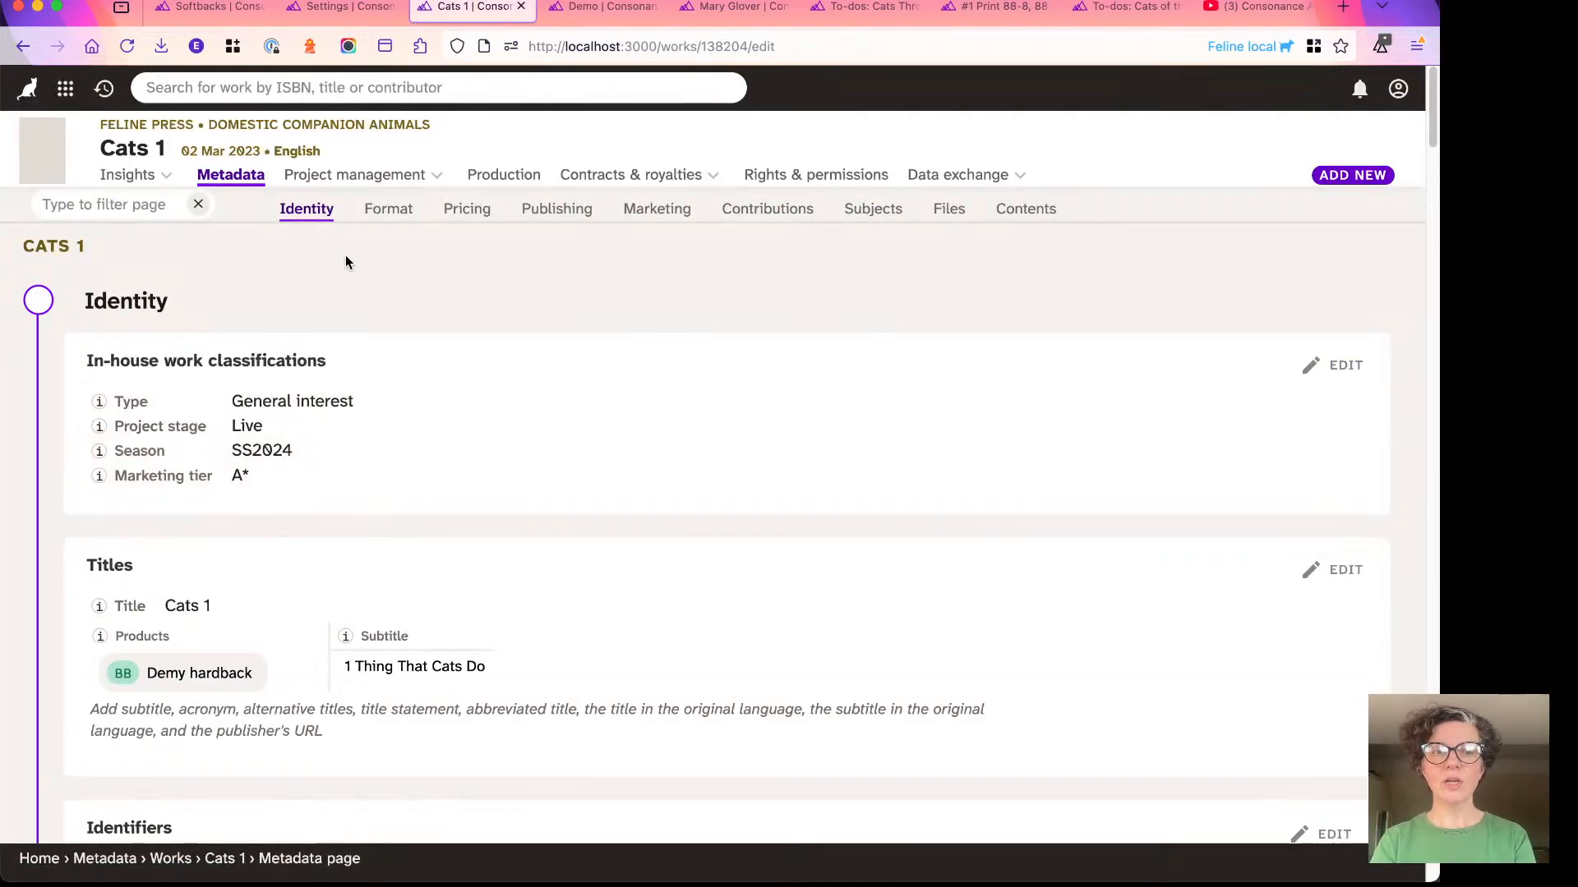
left_click(55, 208)
type("inter")
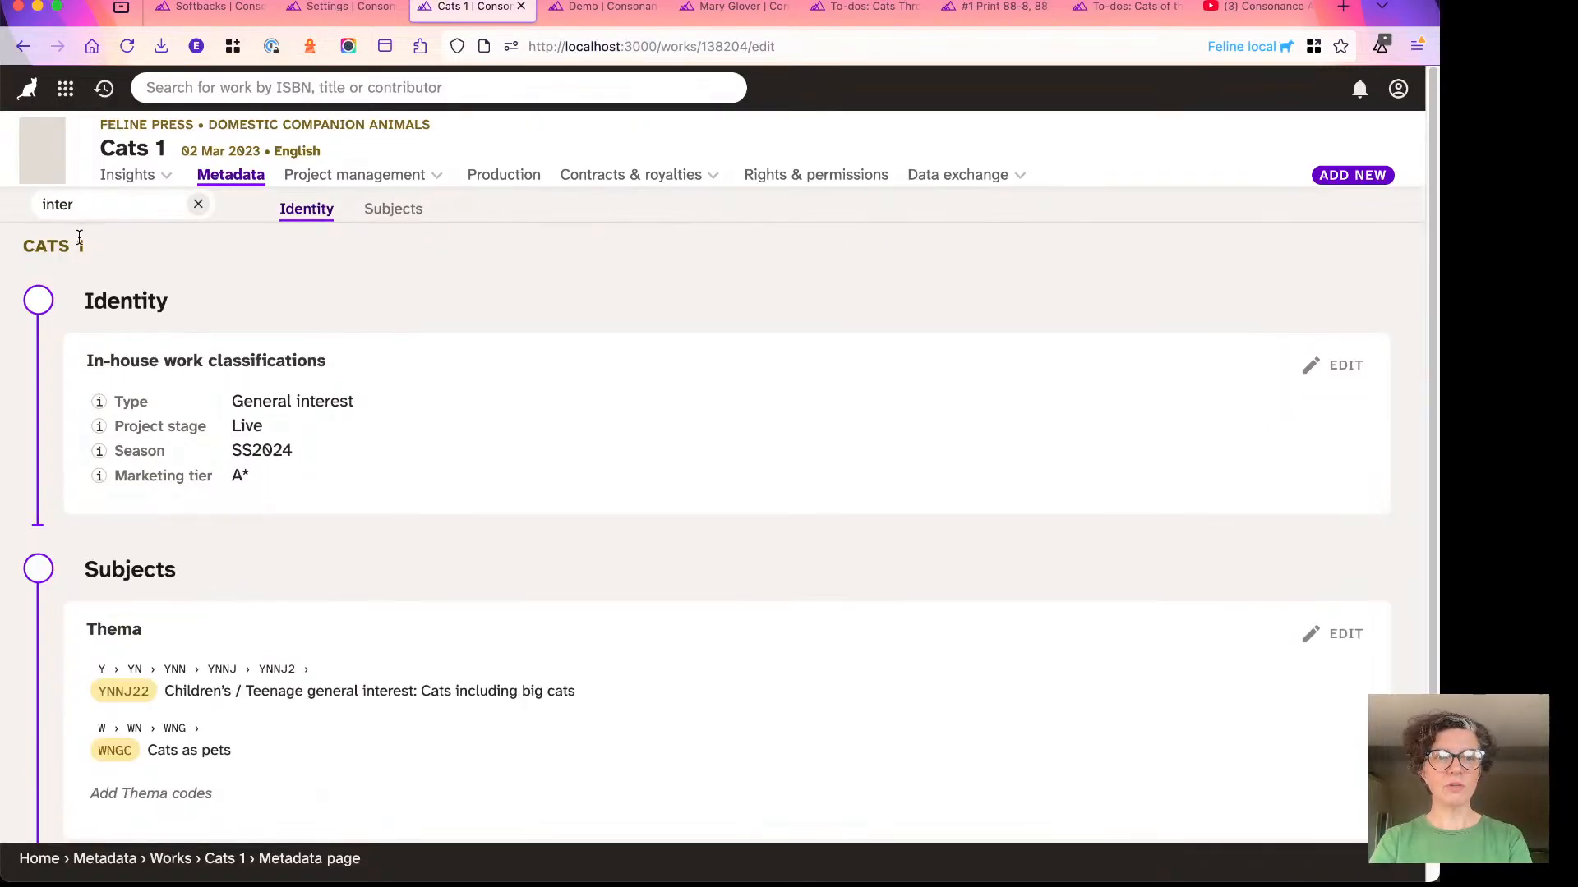
key("BackSpace")
type("ee")
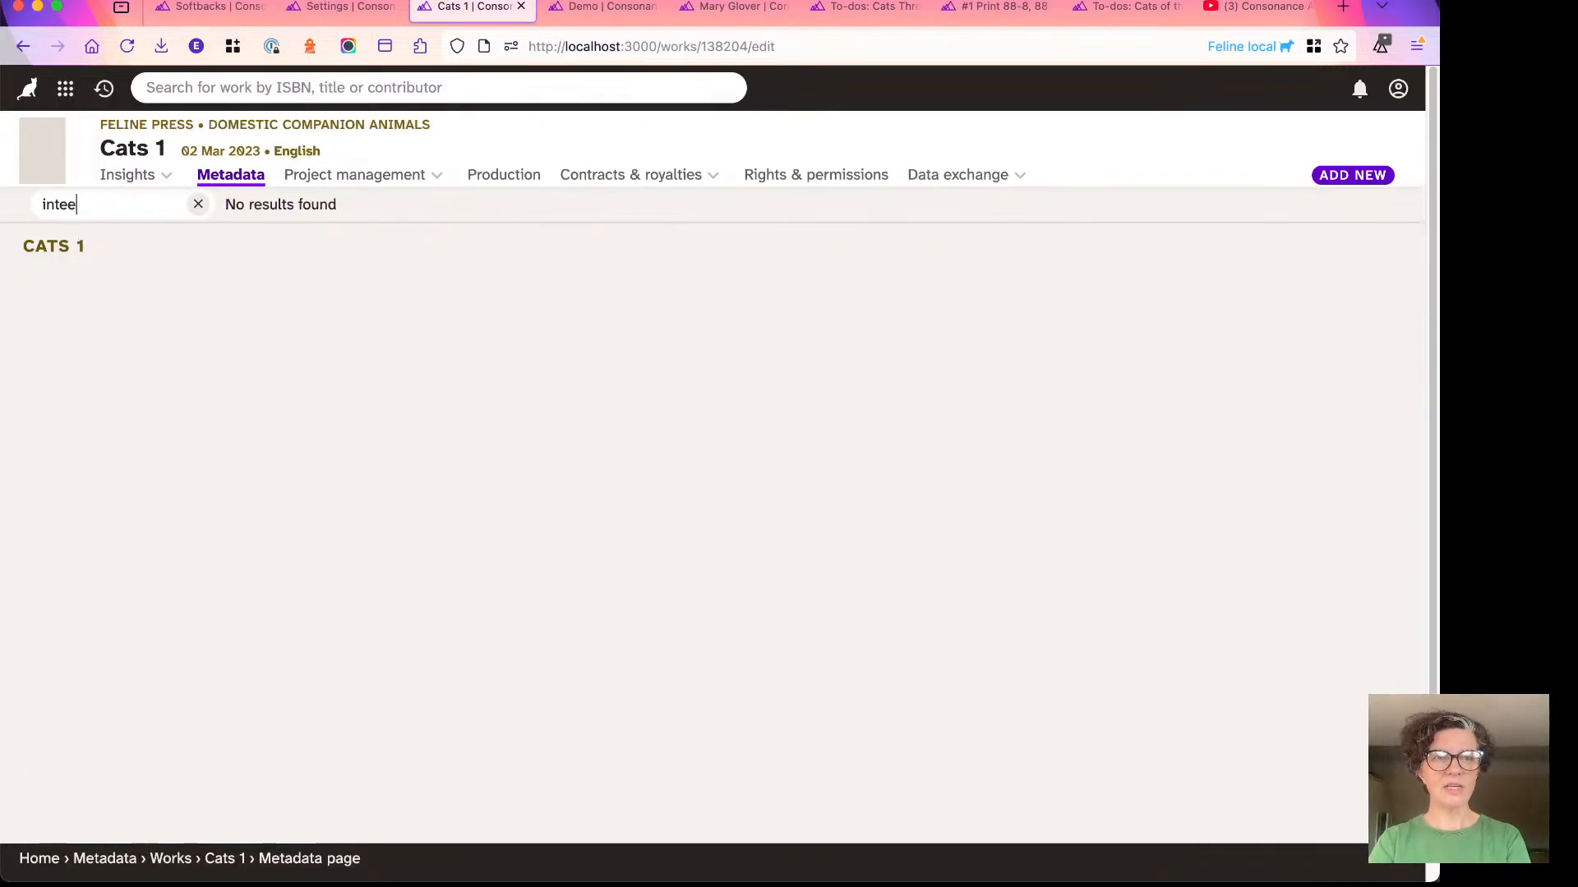
key("BackSpace")
type("r")
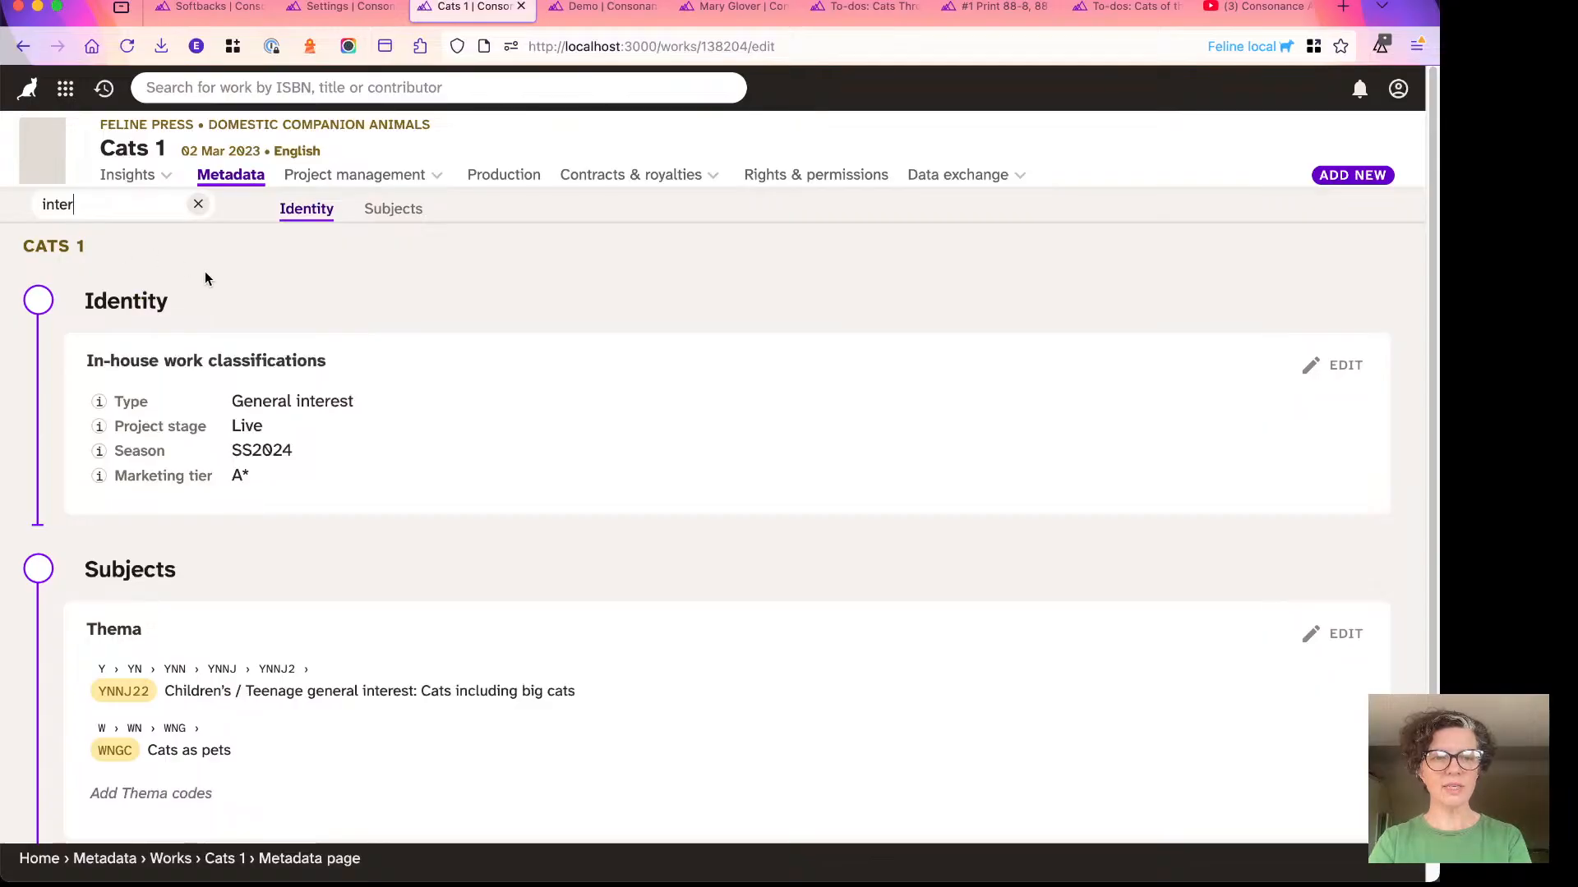
scroll(206, 362, "down", 3)
scroll(207, 451, "up", 2)
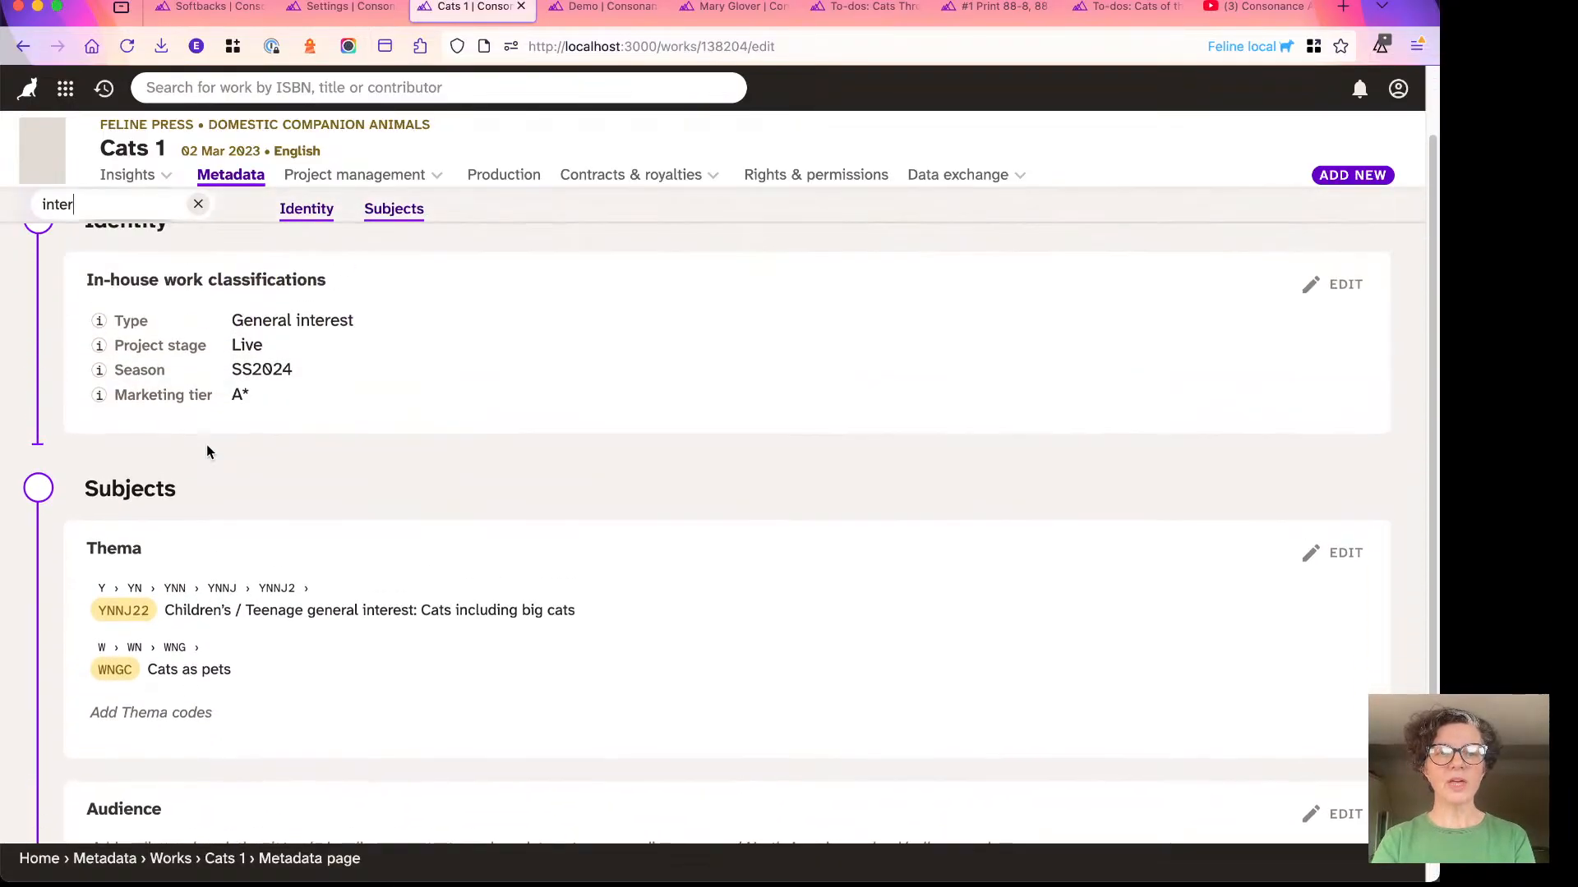
scroll(205, 447, "up", 1)
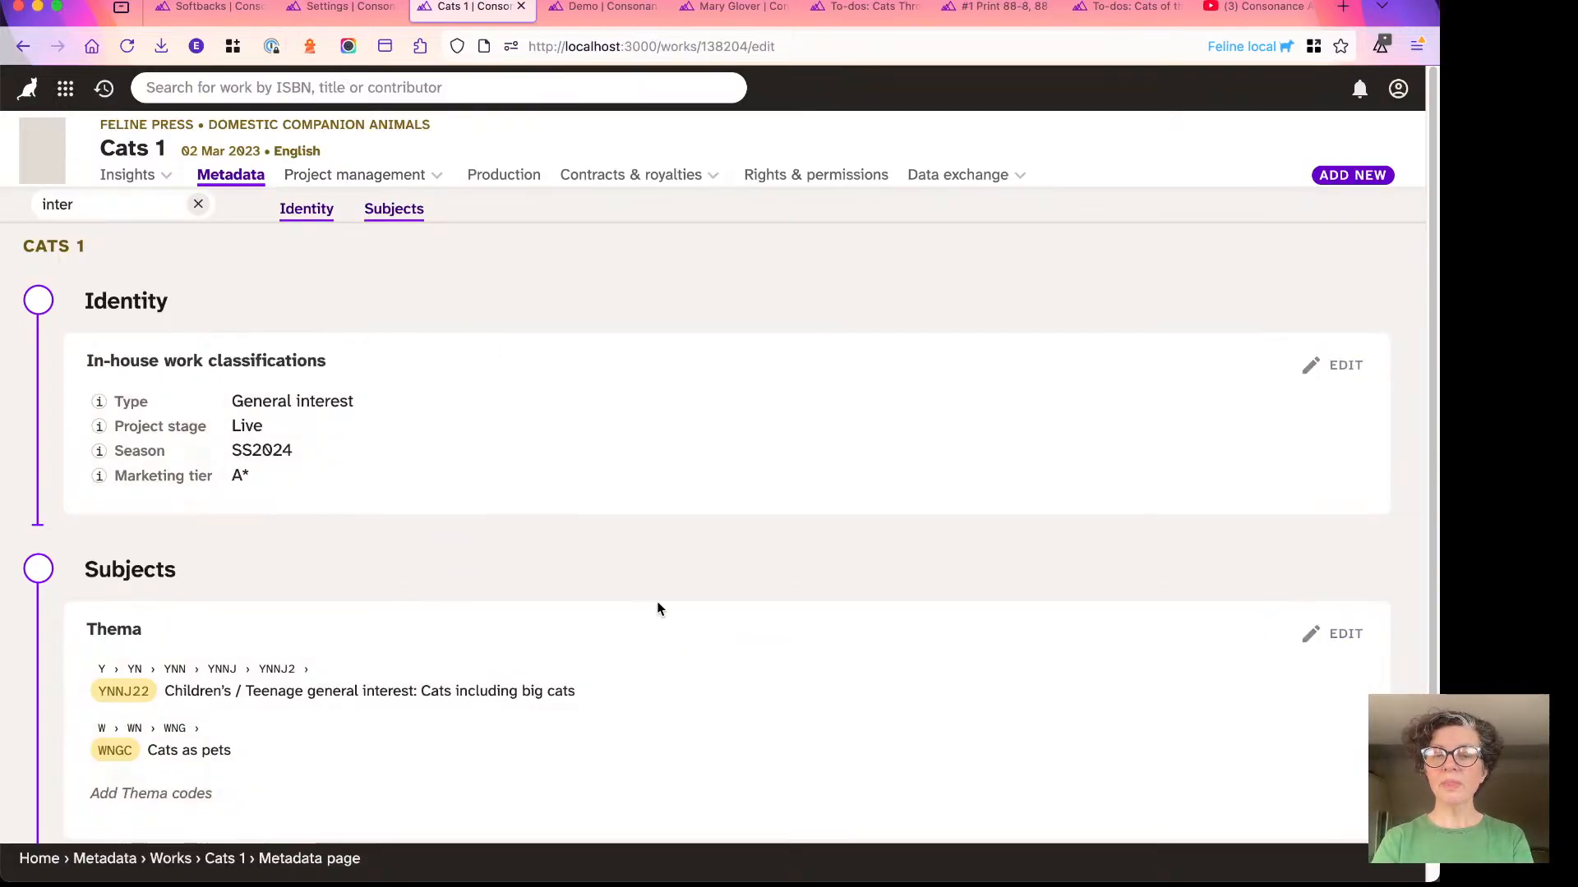
- Go back to the report to review its Subjects list, and switch to the Reporting spotlight slide in Keynote
left_click(24, 47)
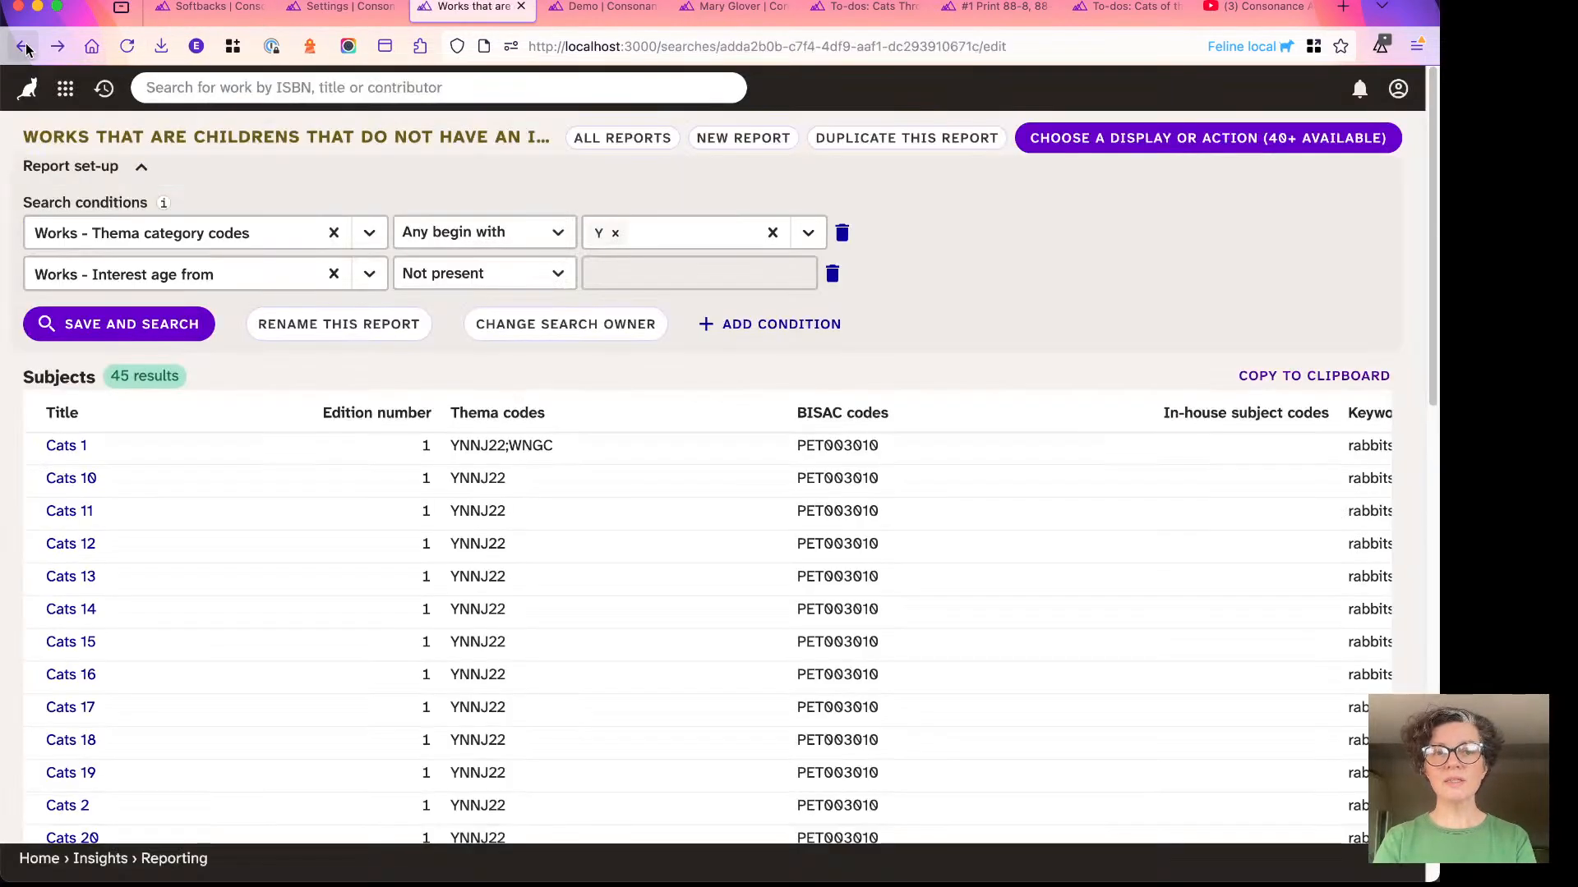
scroll(516, 525, "right", 5)
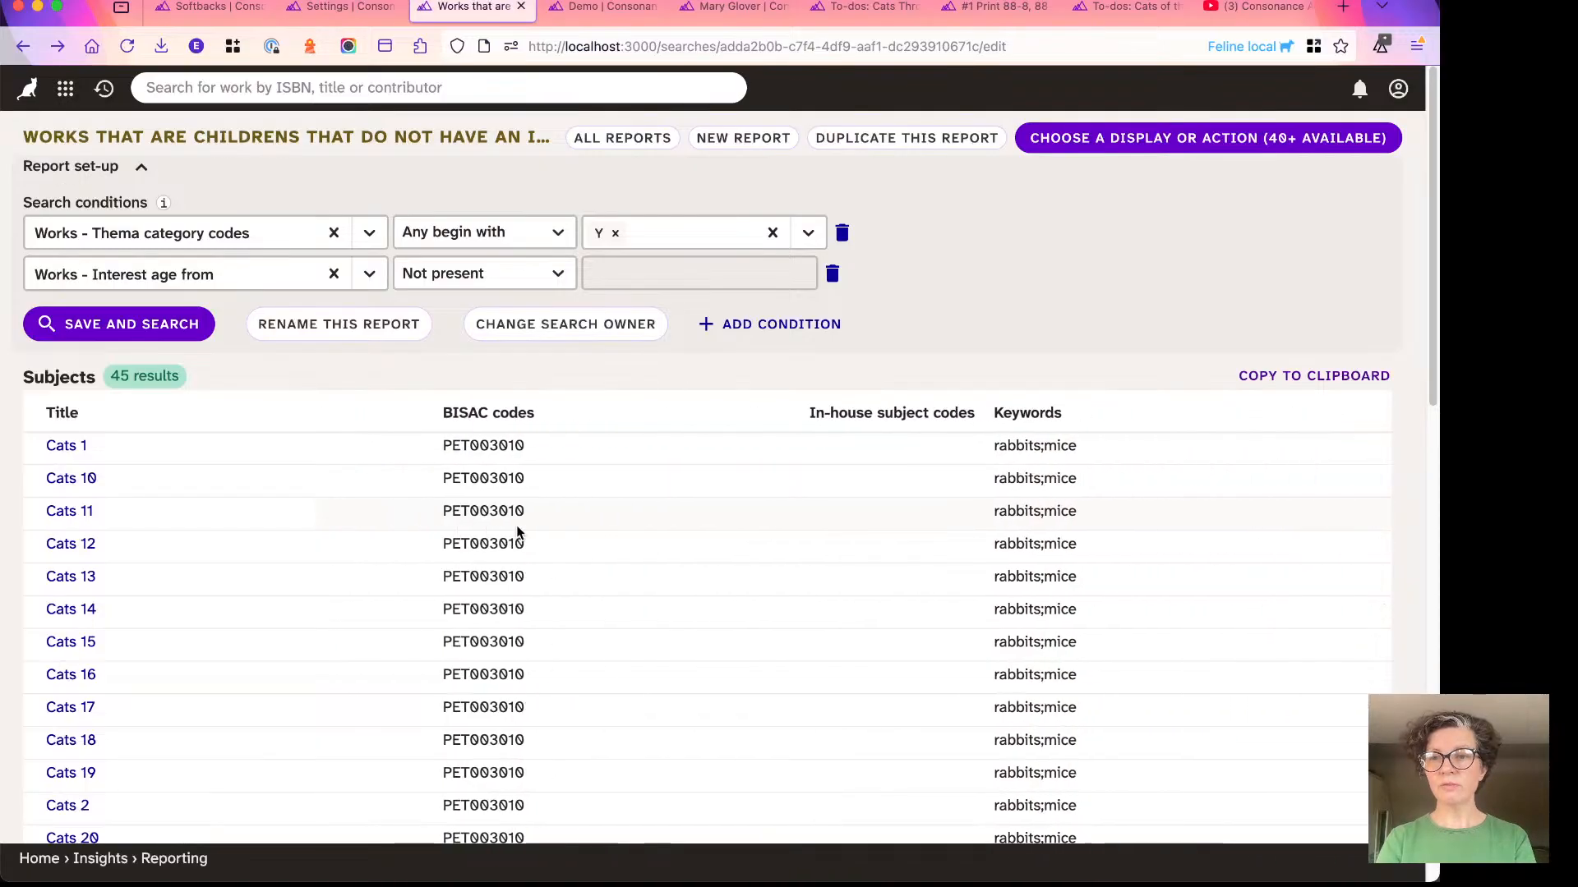
scroll(659, 542, "left", 5)
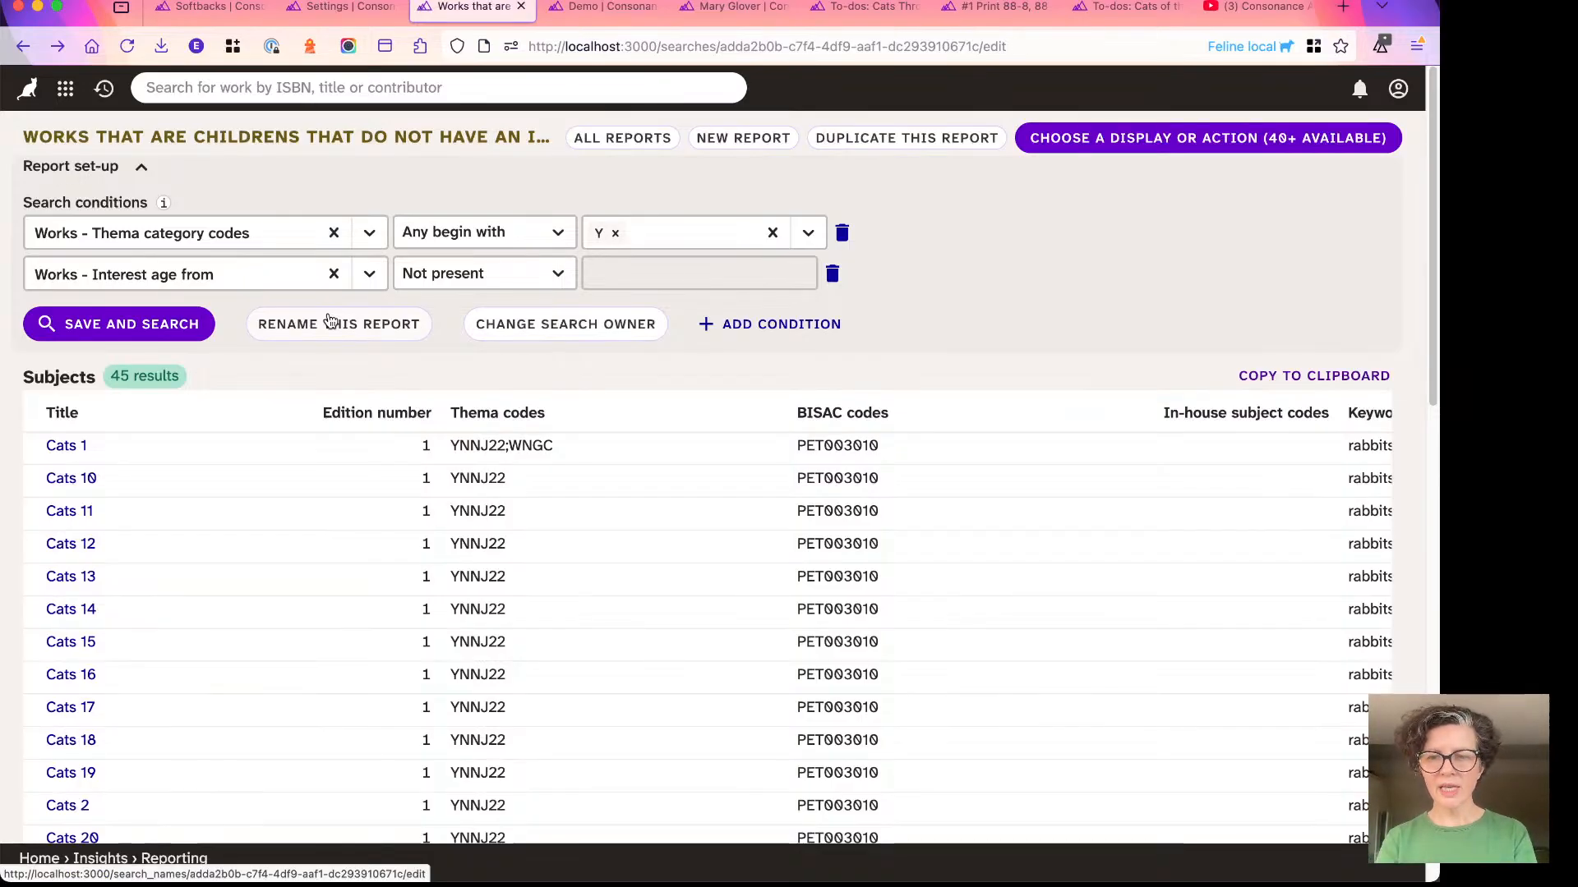
key("super+Tab")
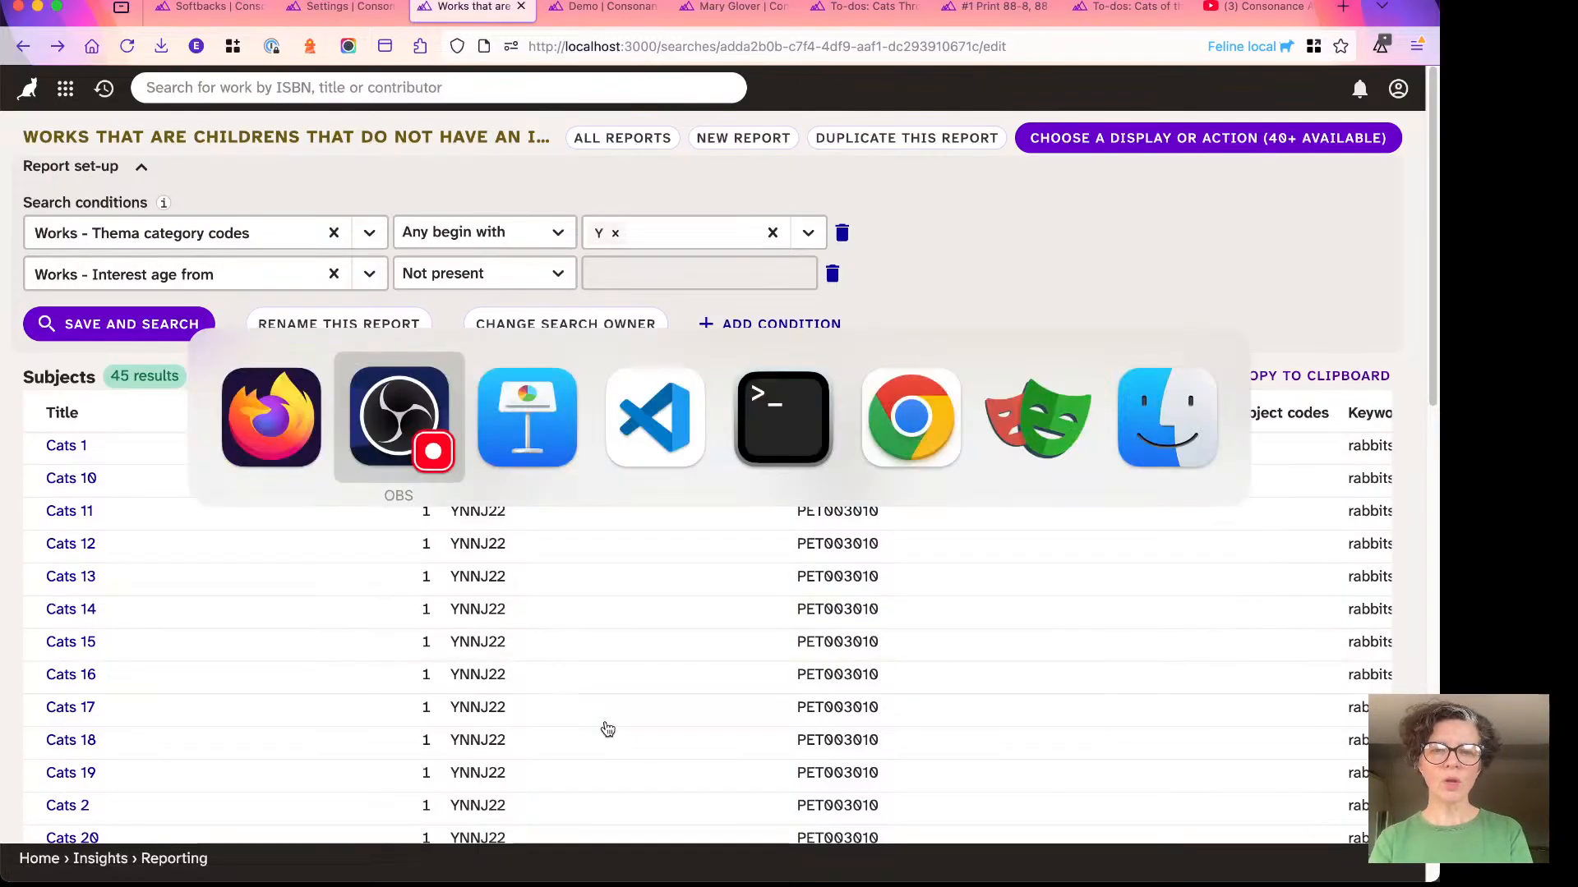
key("super+Tab")
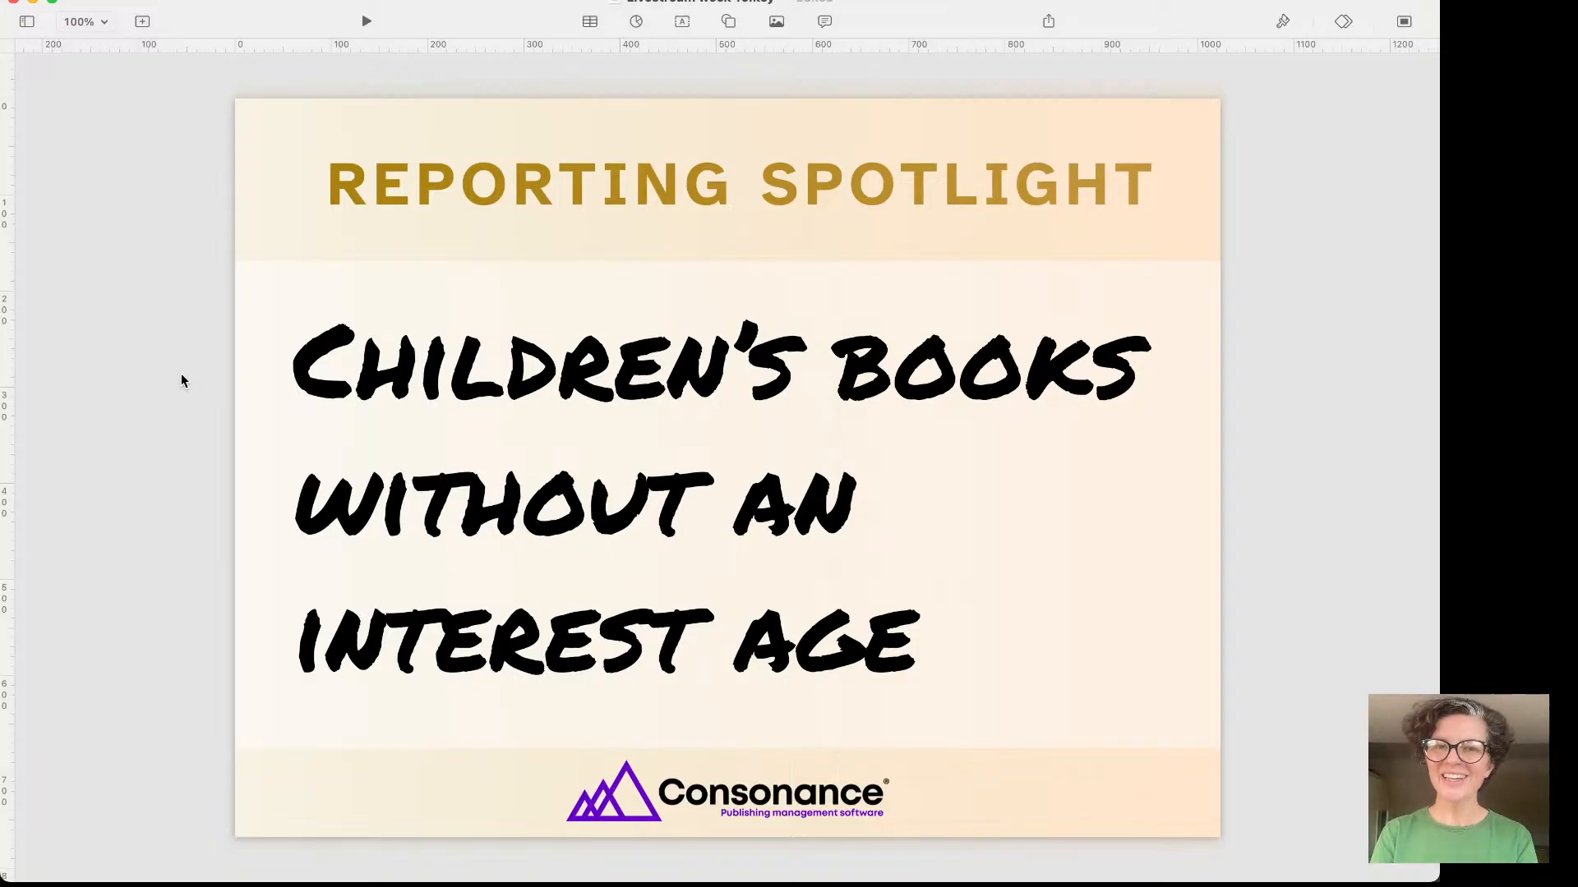
- Advance the slides to the author bio question, and switch to the browser to show the Demo marketing template
key("Down")
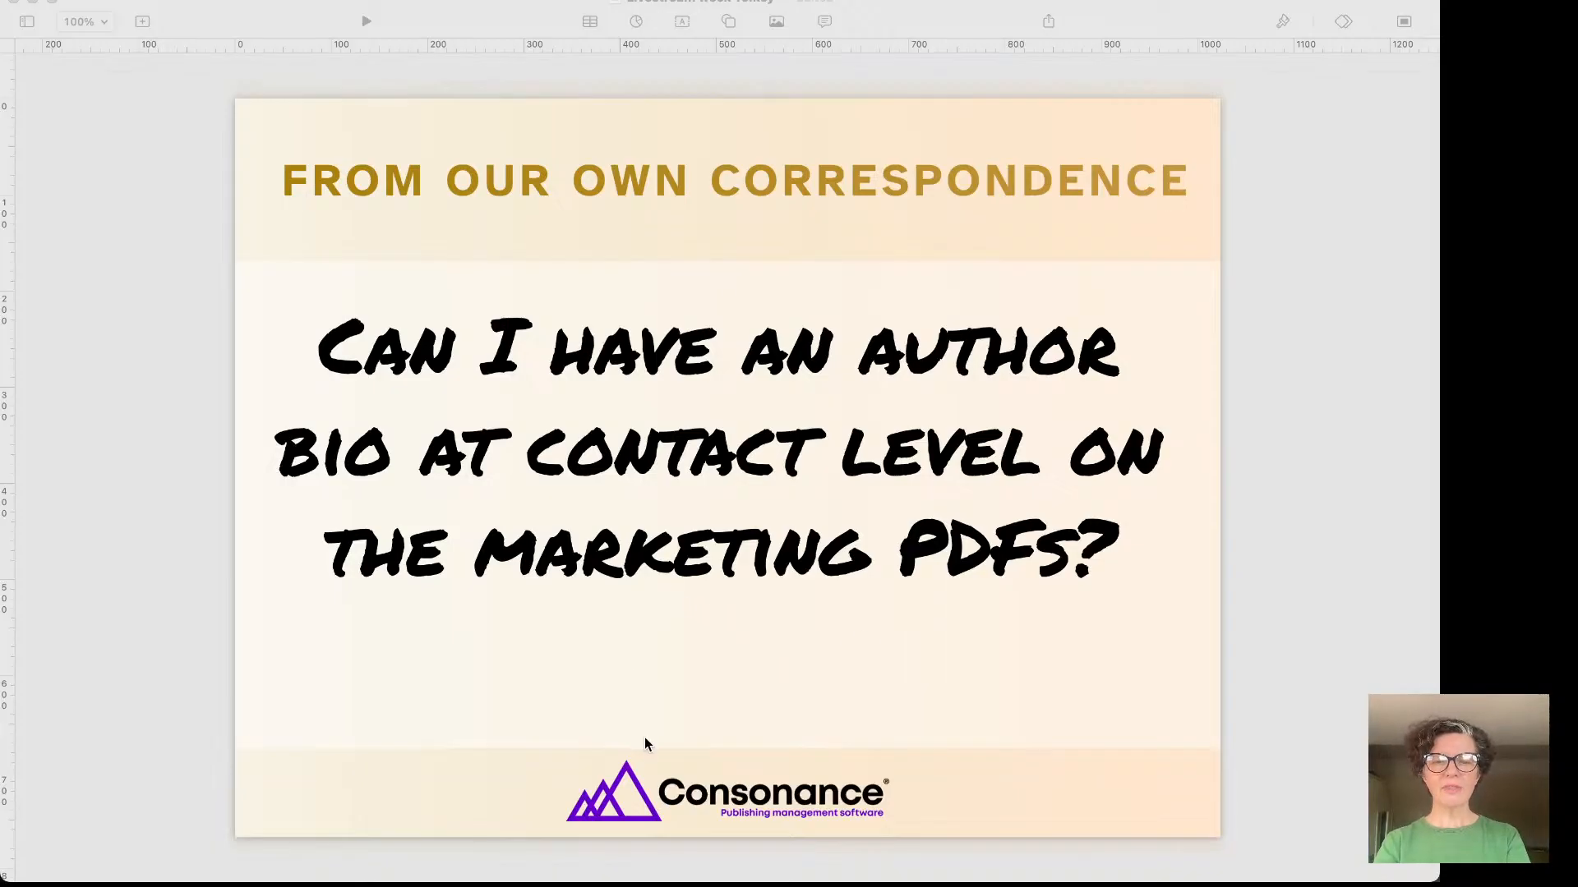
key("super+Tab")
key("super+Tab")
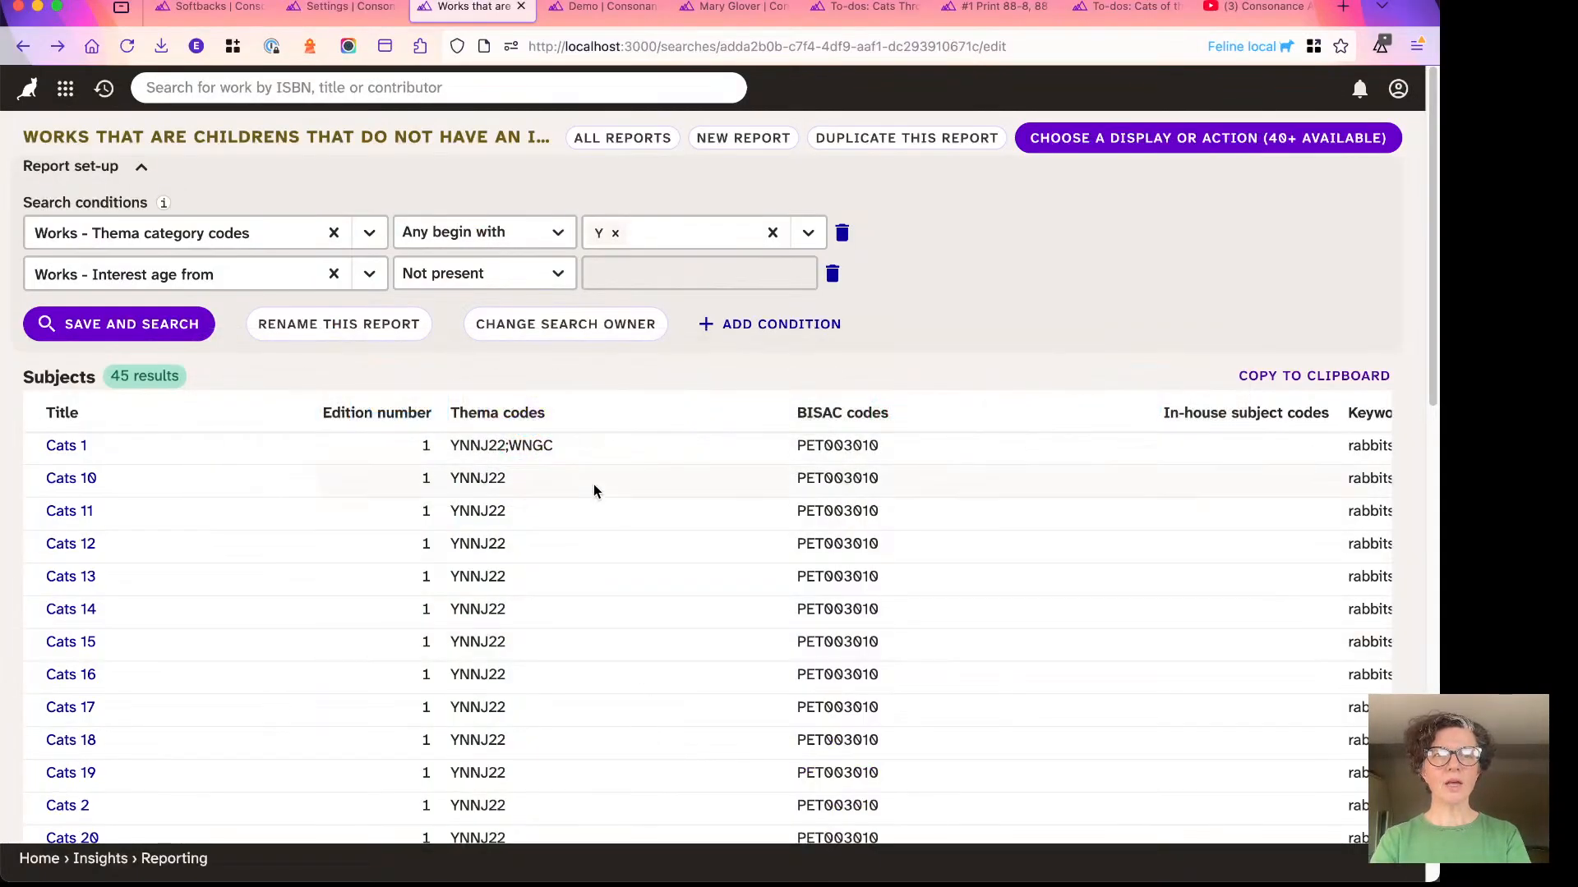
mouse_move(612, 18)
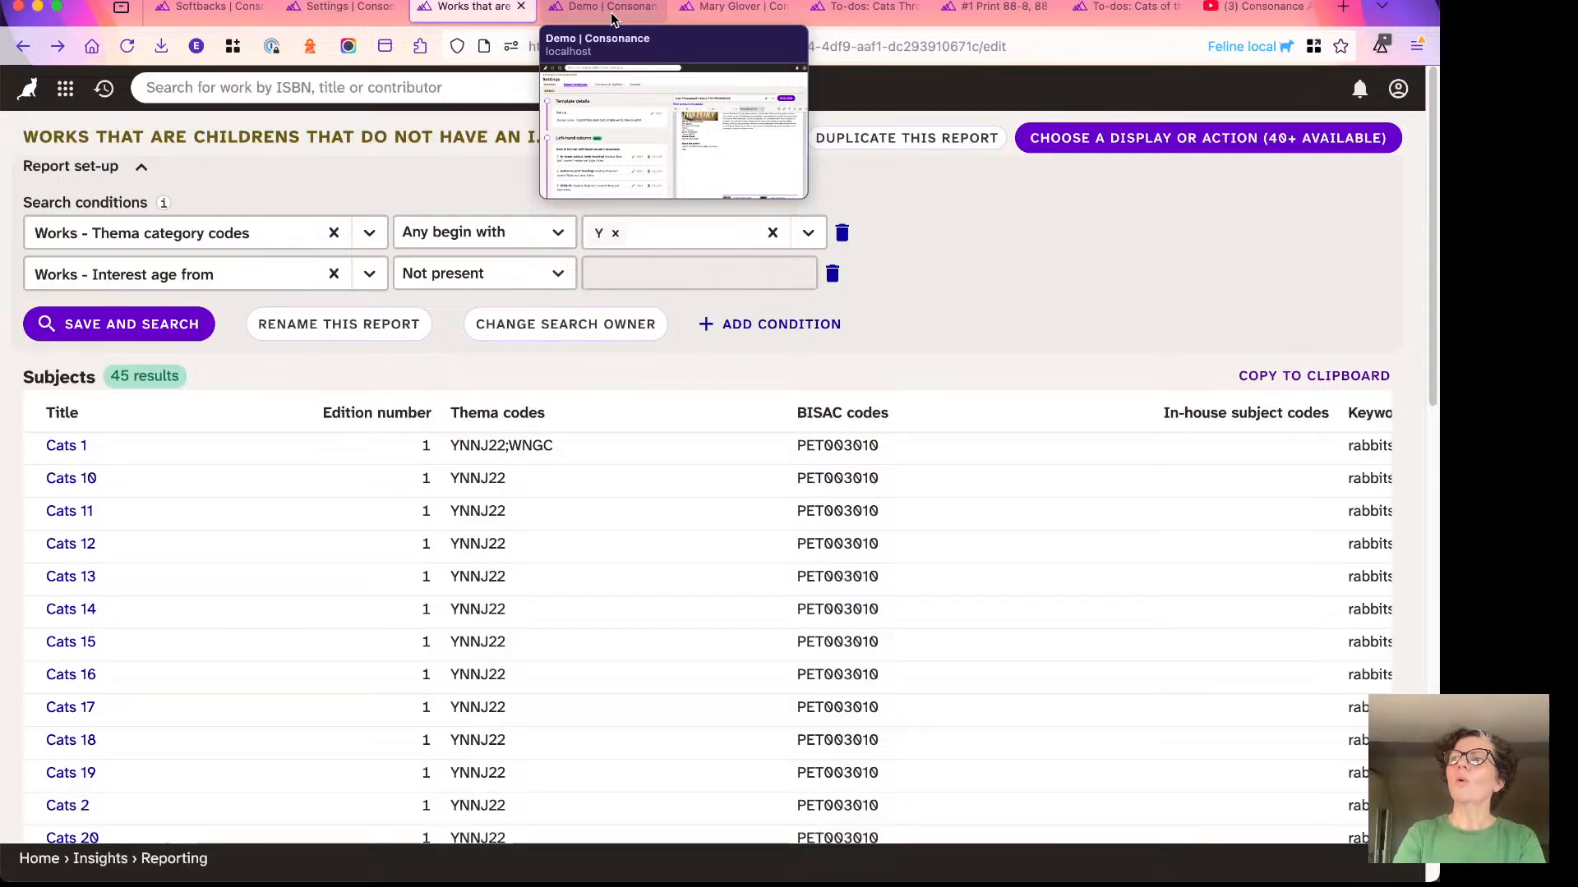
left_click(612, 11)
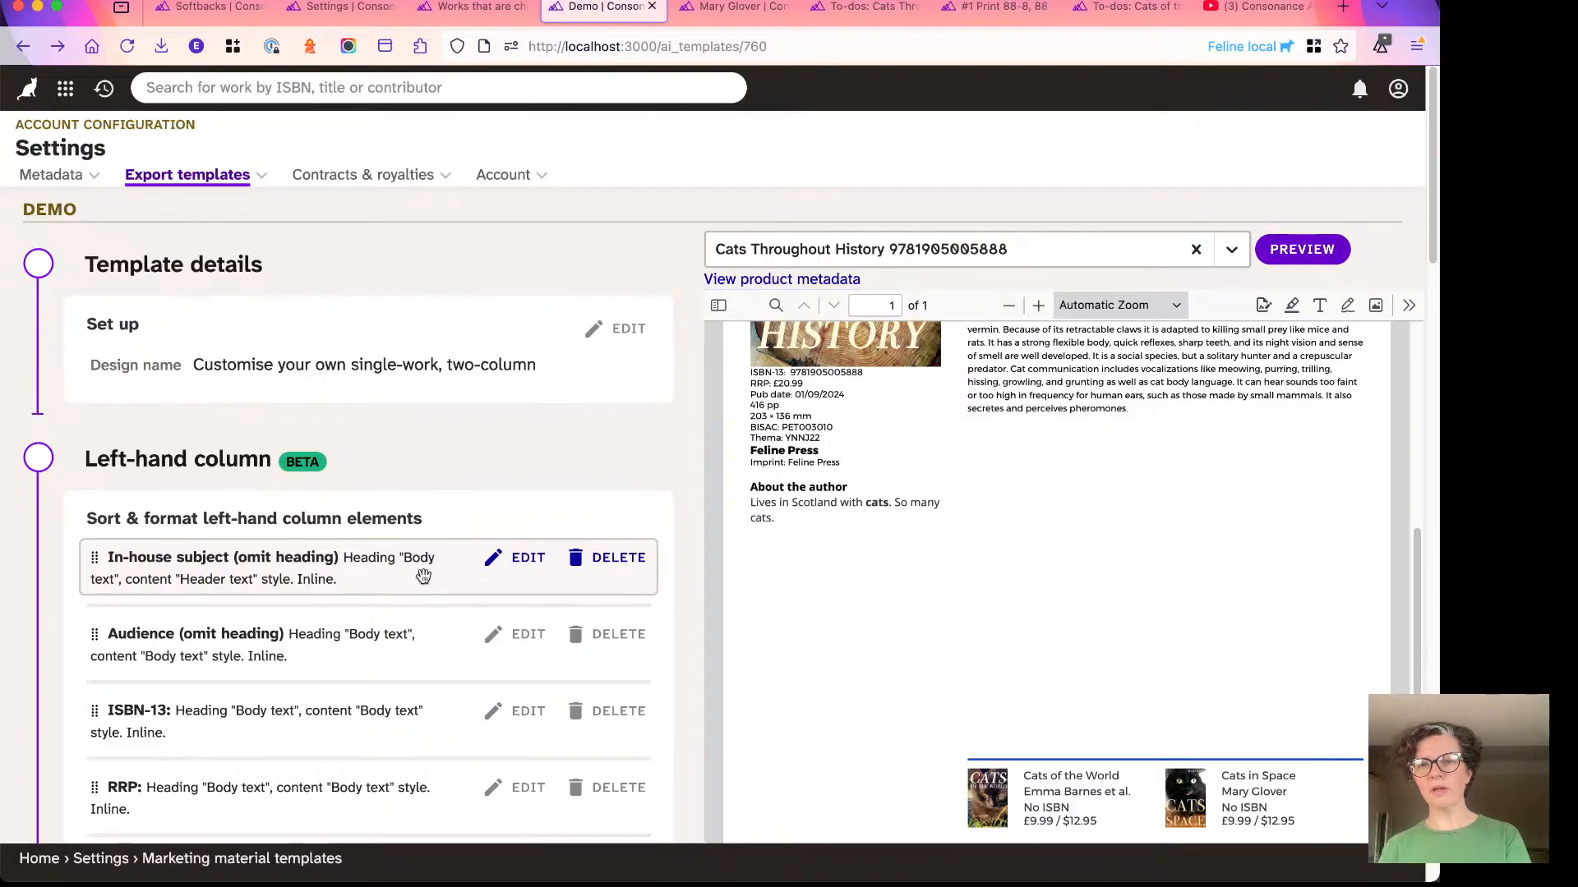
- Review the About the author section in the template's preview of Cats Throughout History
scroll(769, 638, "up", 3)
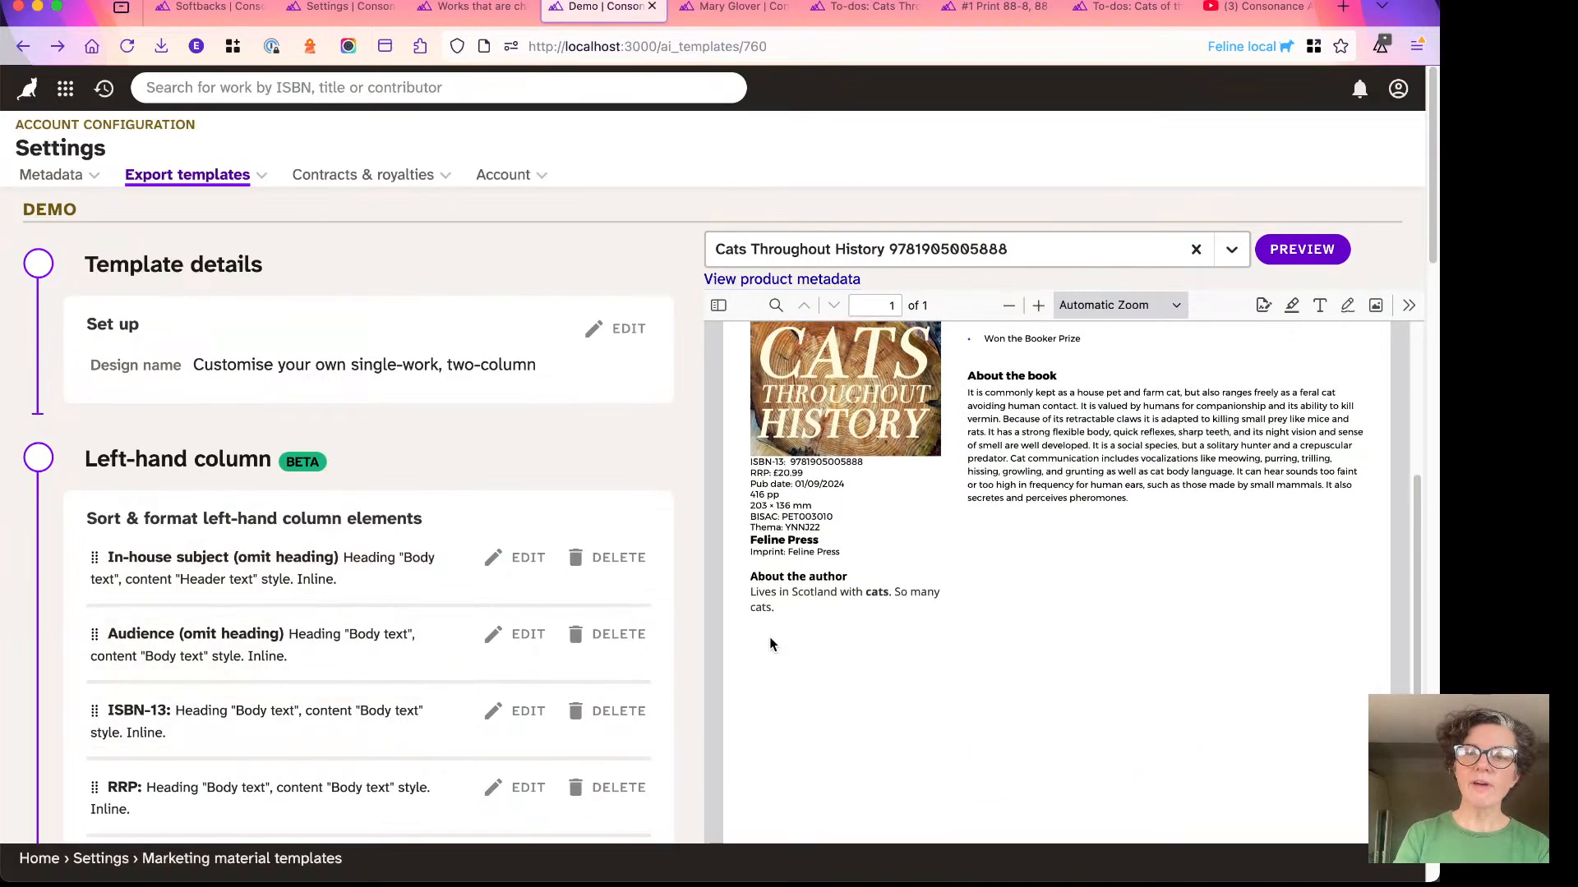
scroll(769, 638, "up", 1)
scroll(769, 638, "down", 1)
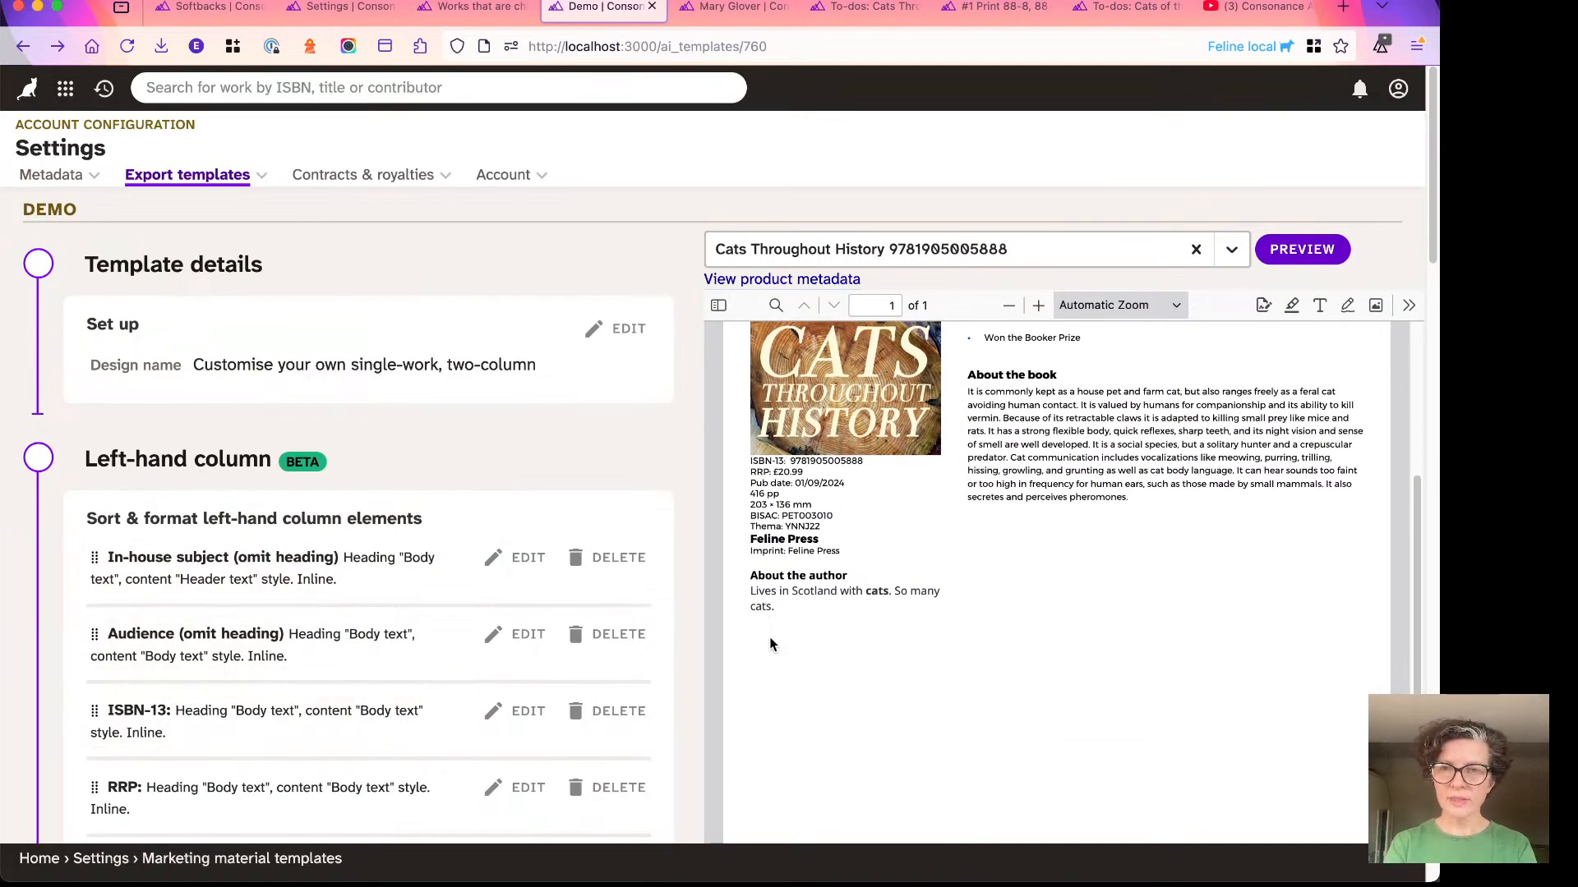
scroll(769, 638, "down", 1)
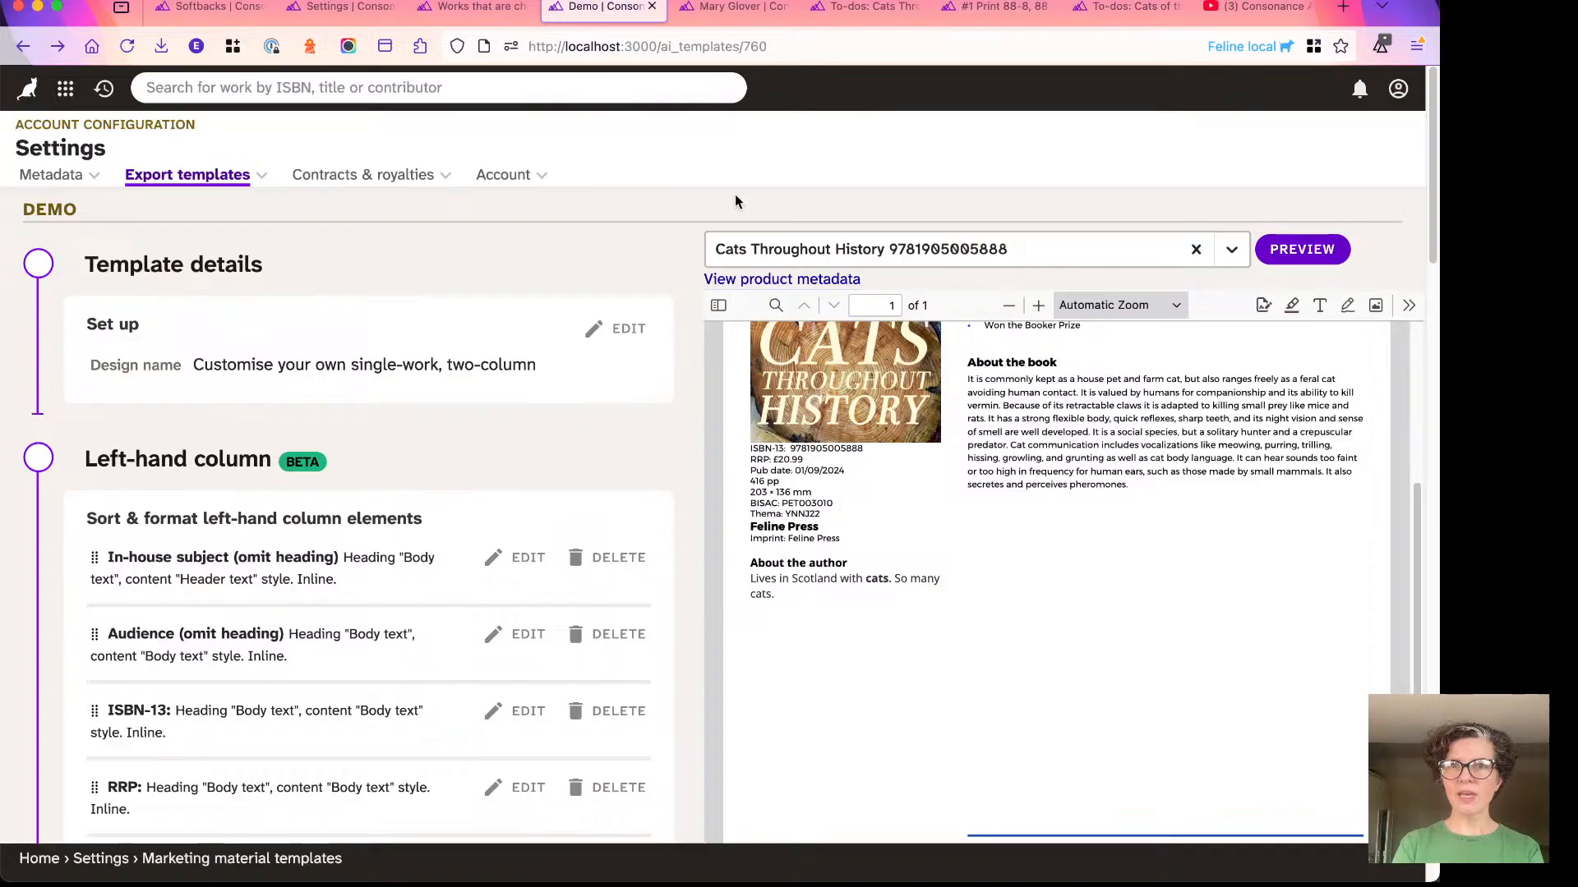
- Open Cats Throughout History from the recently visited works and go to the Marketing section of its metadata
mouse_move(344, 18)
mouse_move(230, 8)
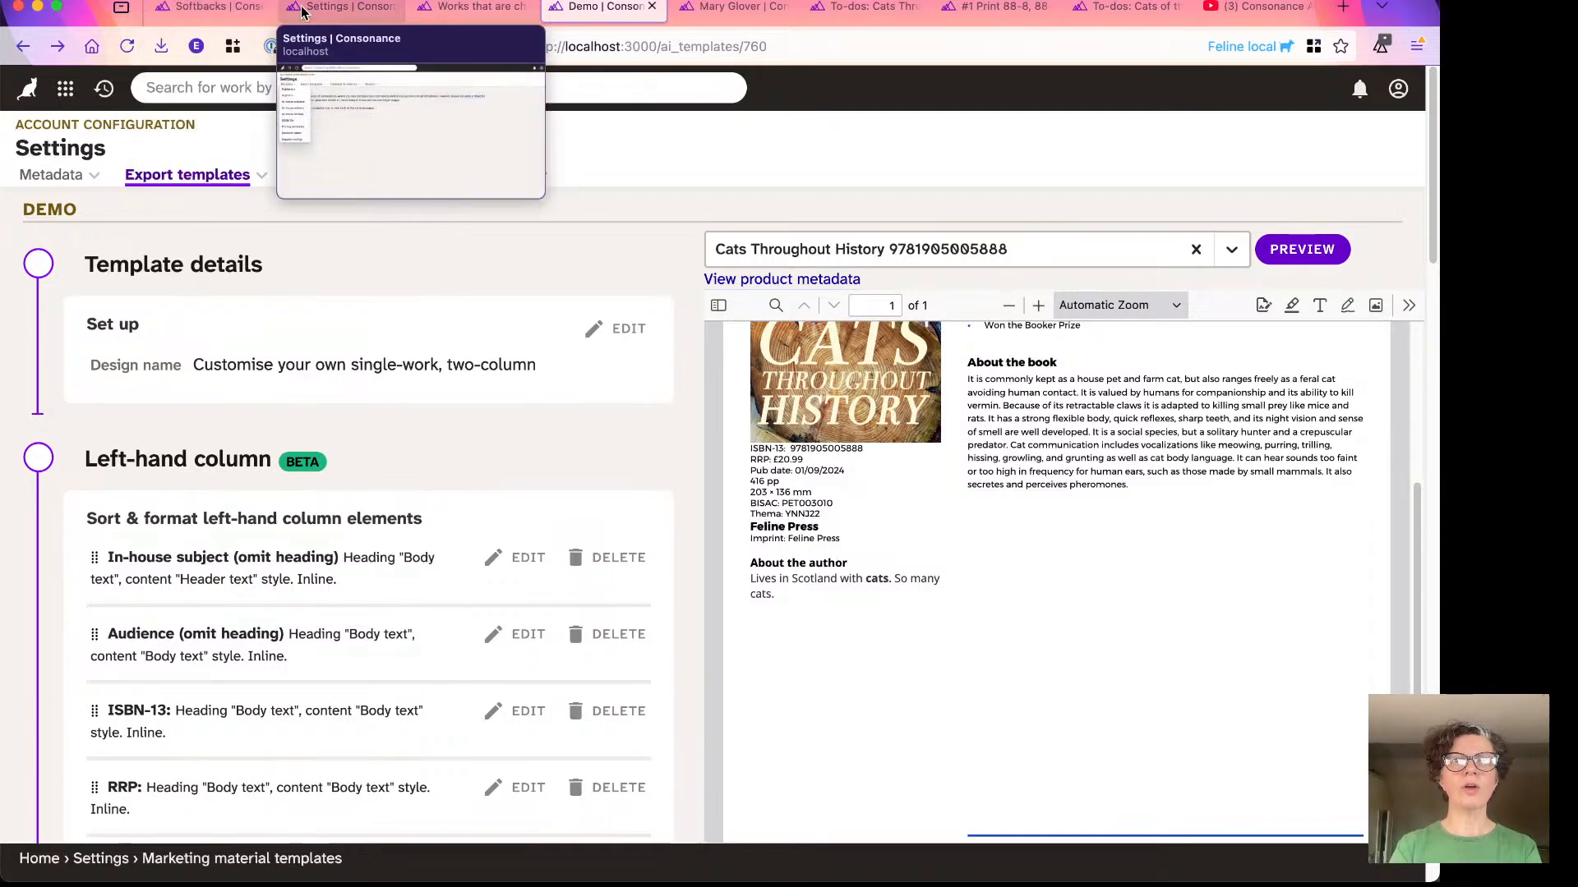
left_click(356, 10)
left_click(105, 88)
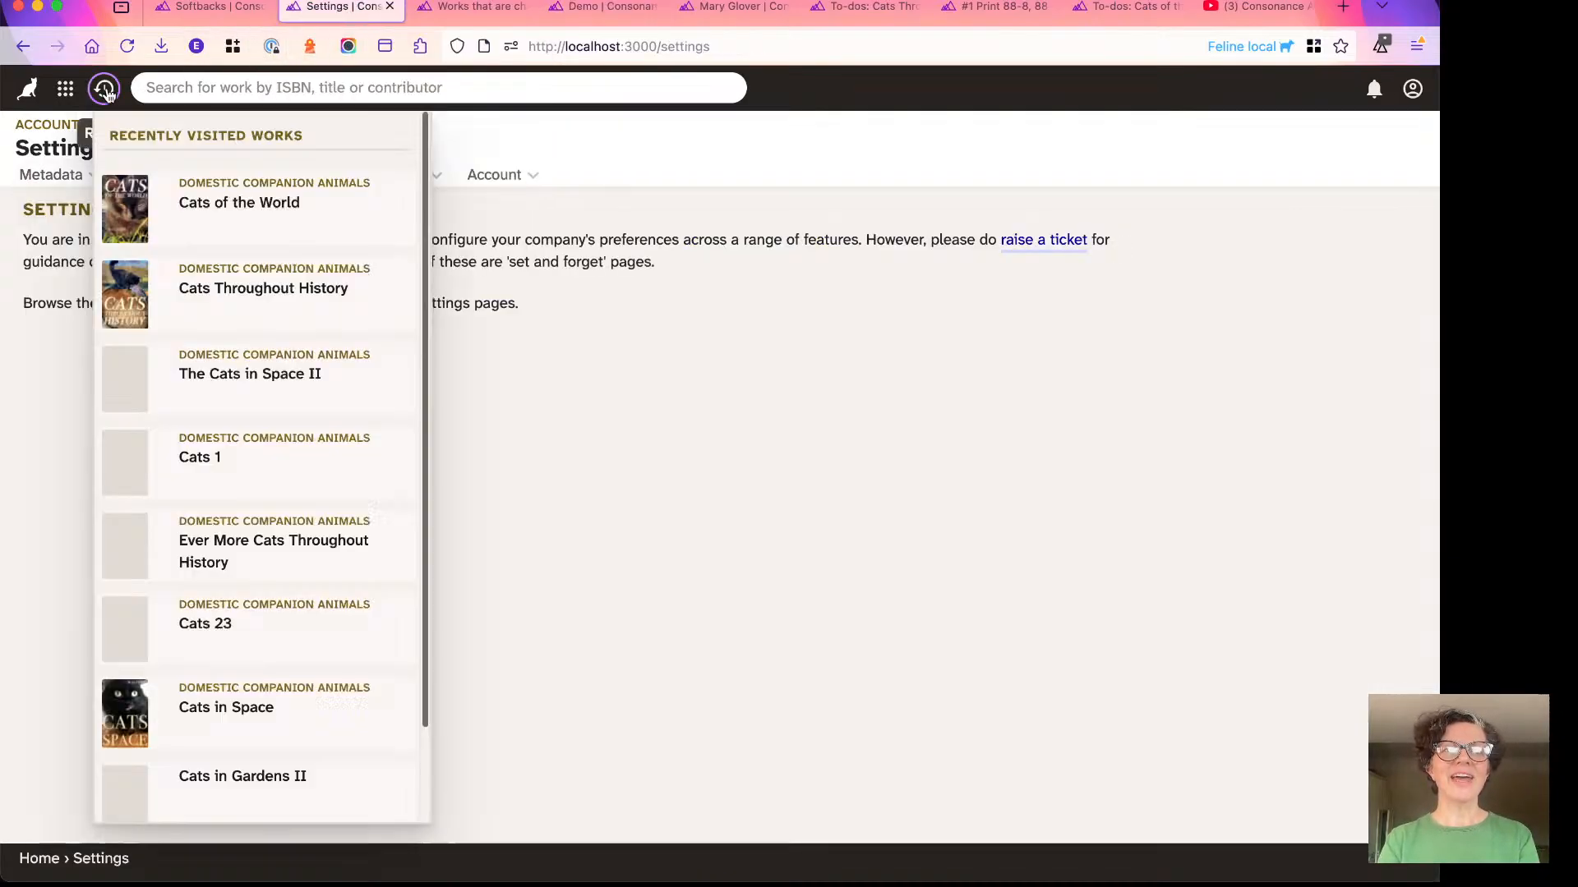
left_click(226, 292)
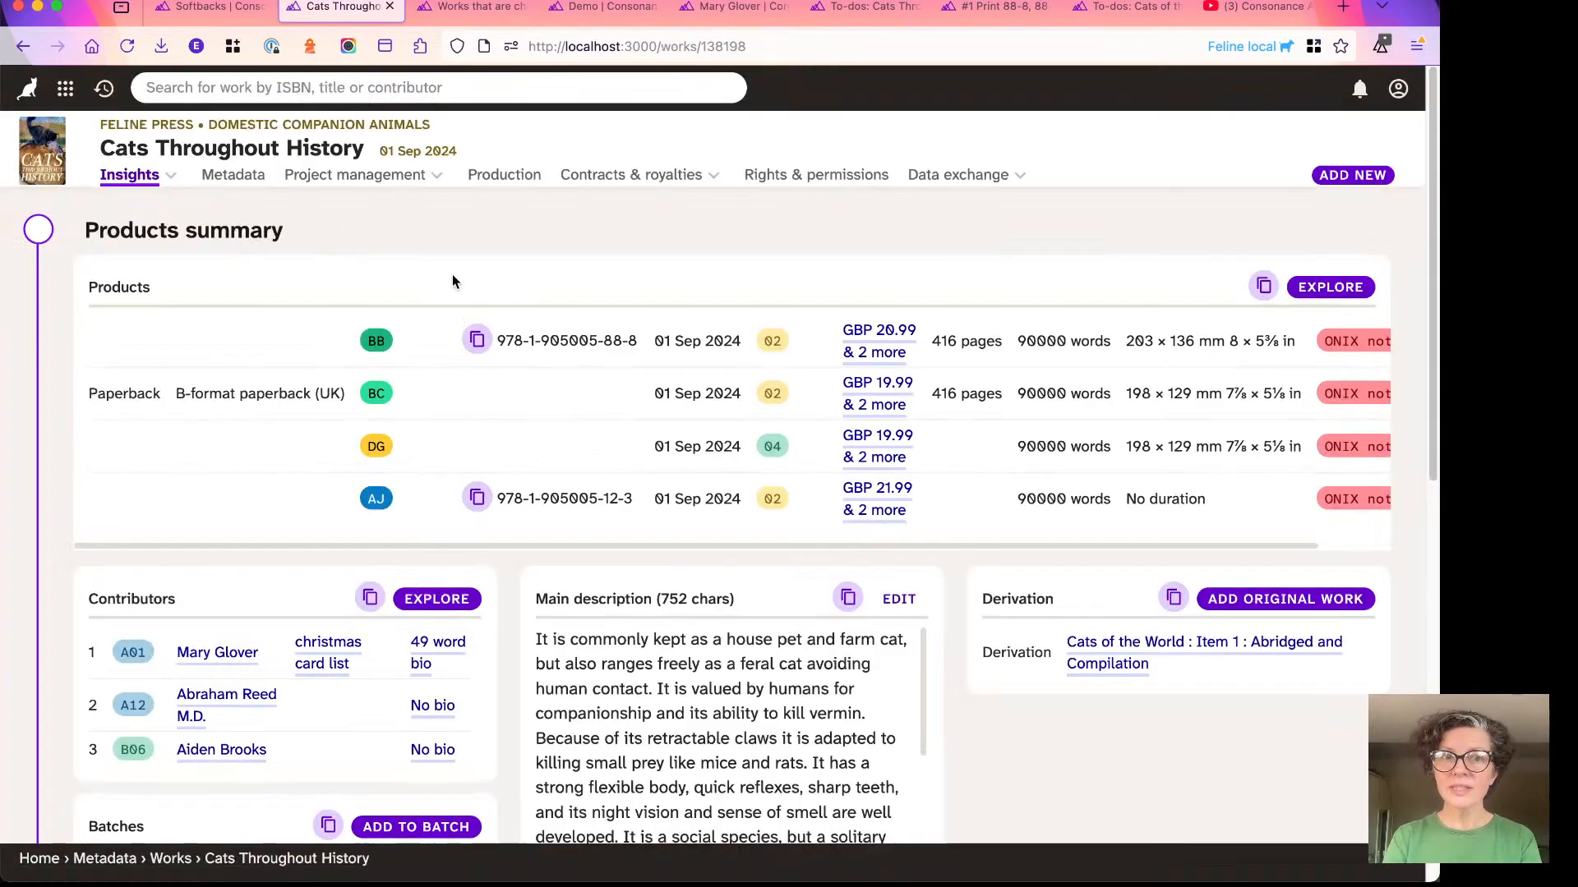
left_click(220, 175)
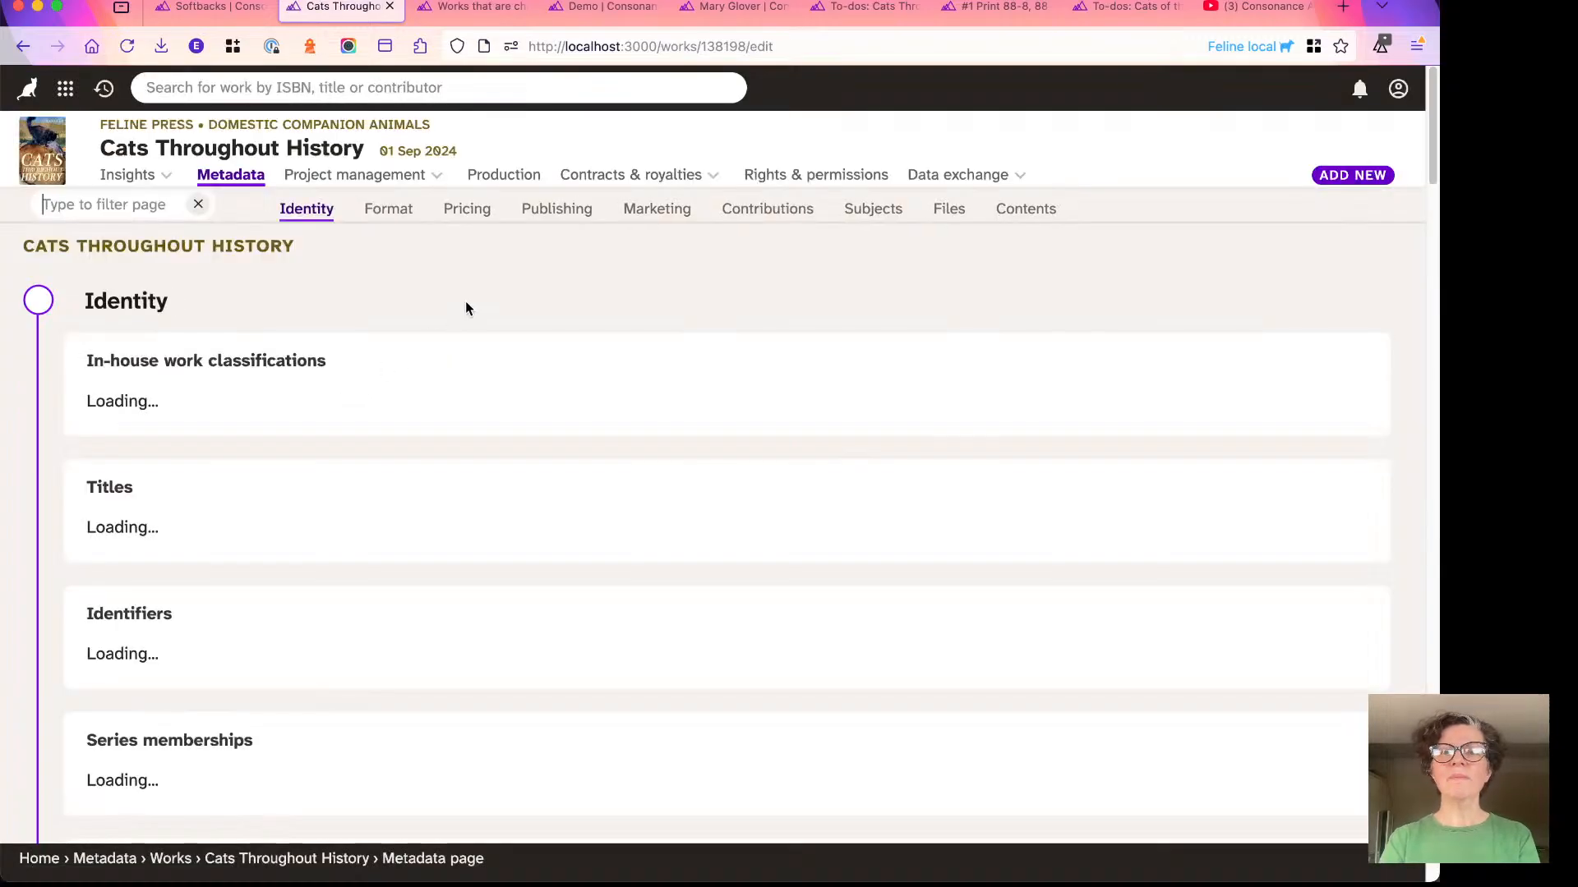
left_click(657, 211)
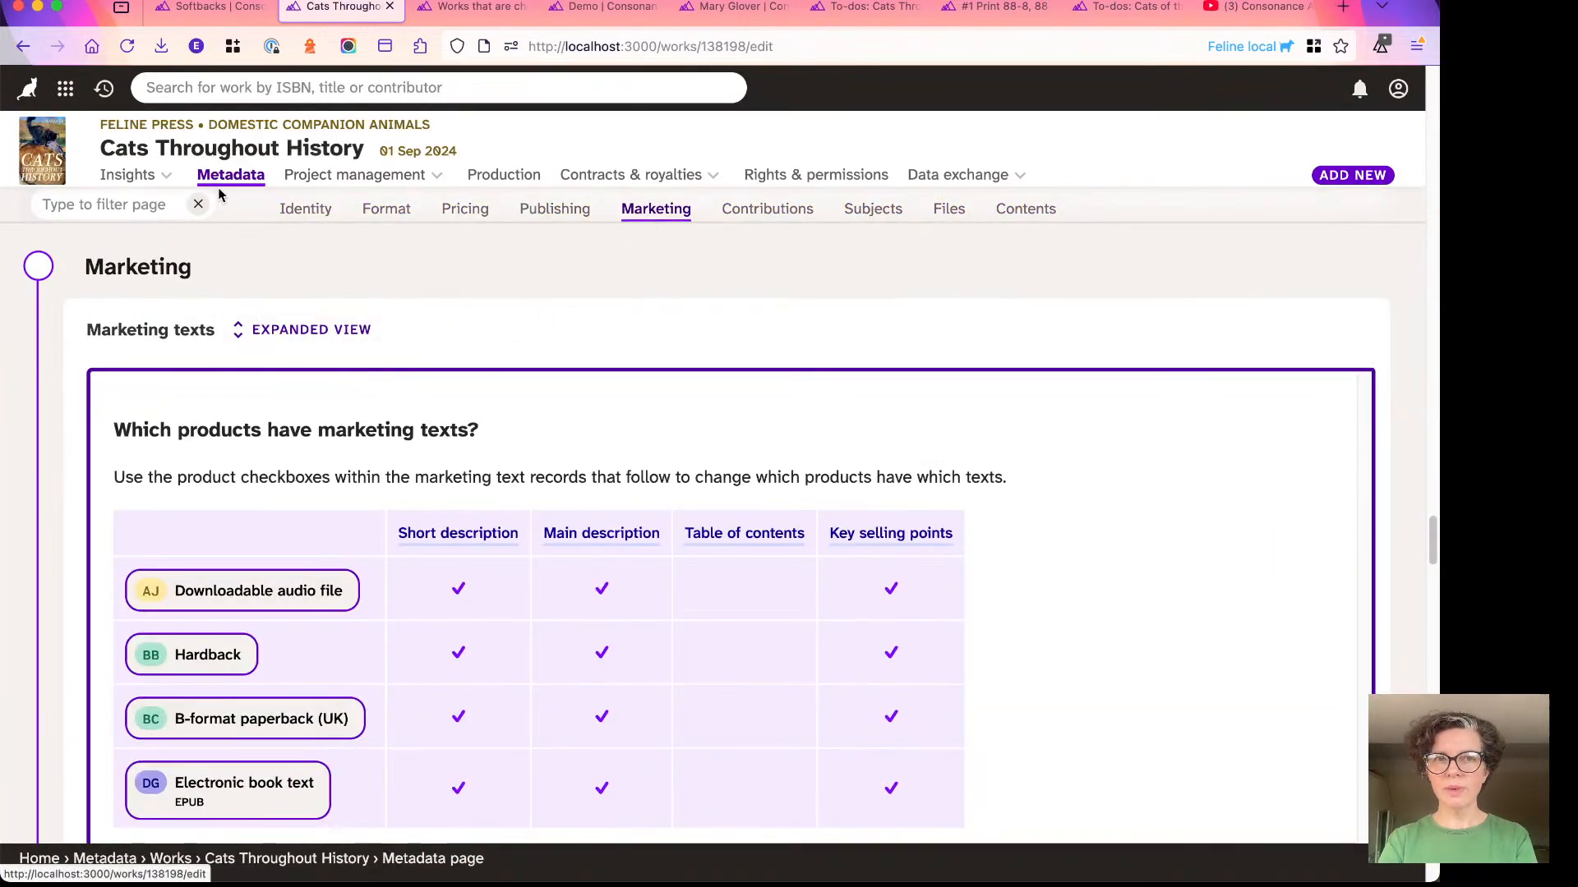
- Start a new Biographical Note marketing text and enter "dcfvghjk" as its public version
scroll(621, 314, "down", 6)
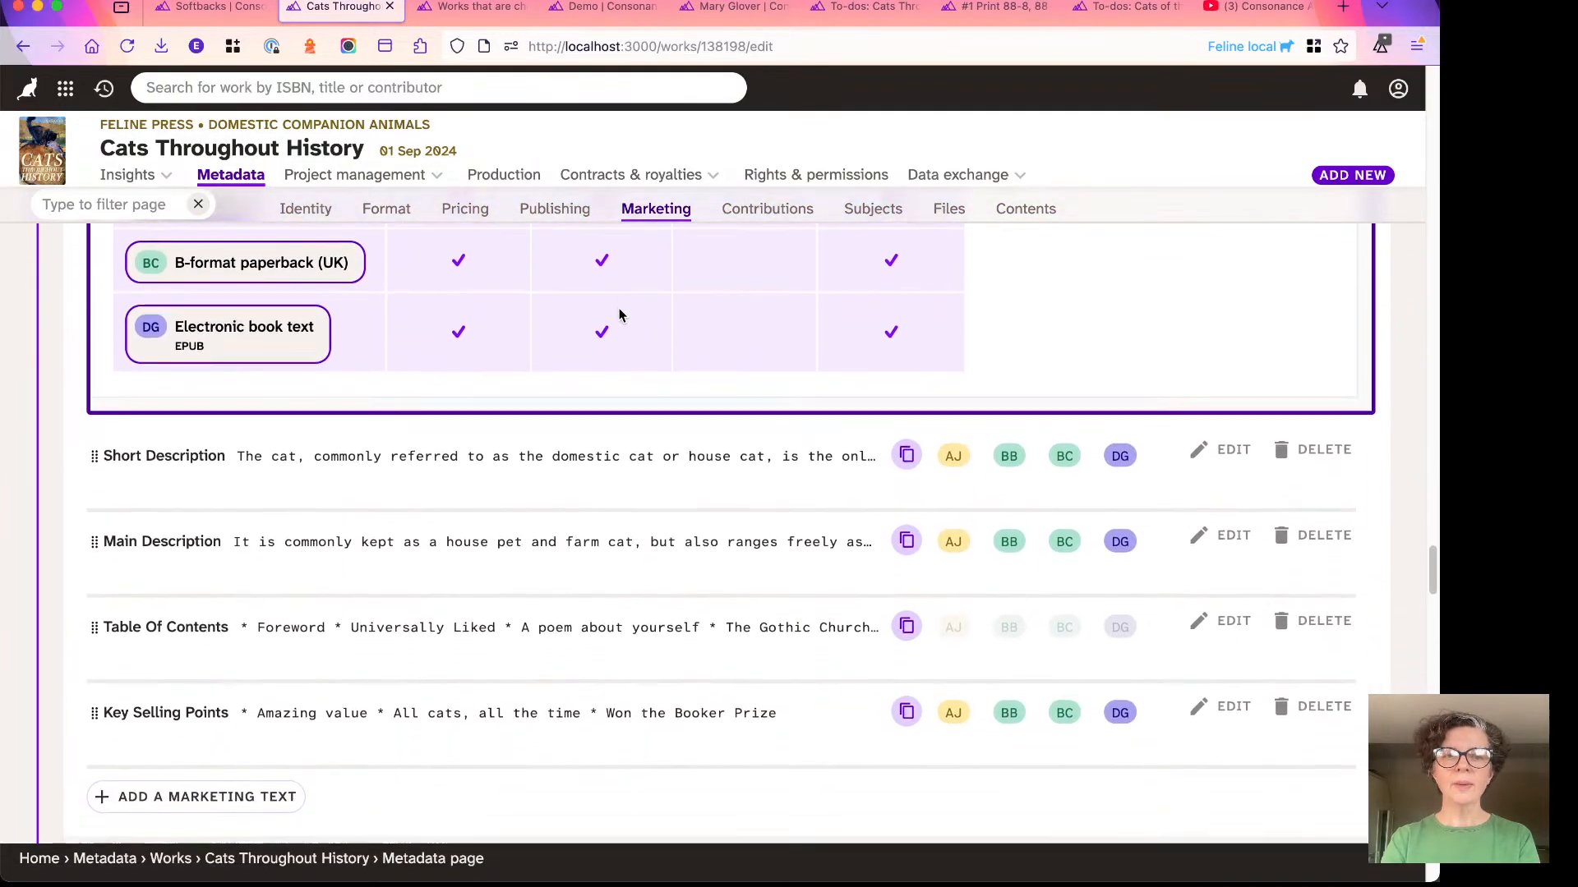
left_click(172, 744)
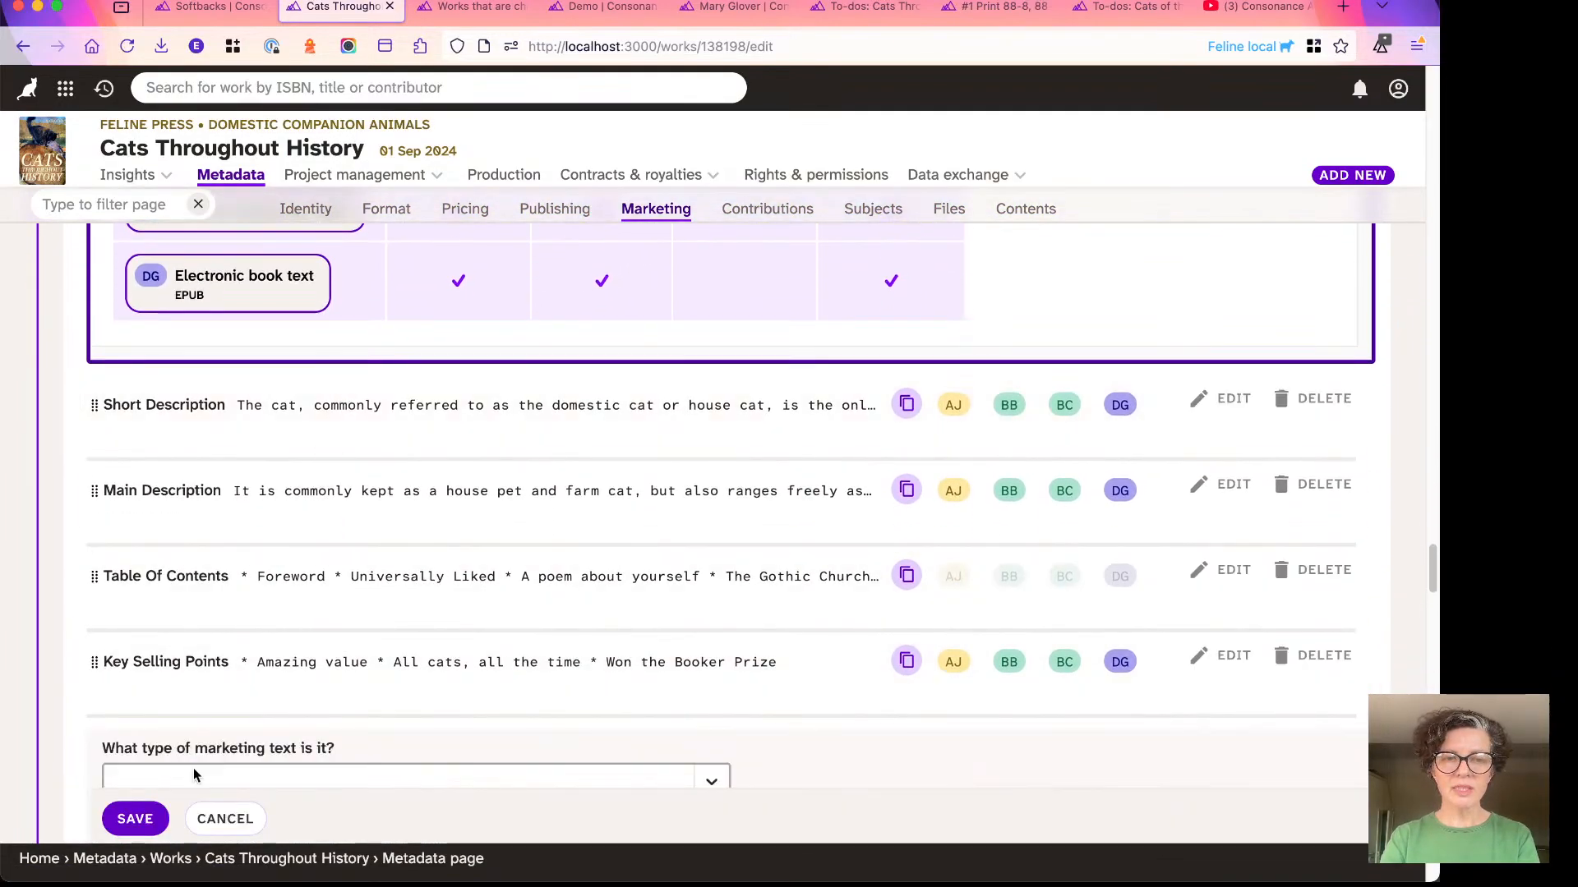
left_click(228, 336)
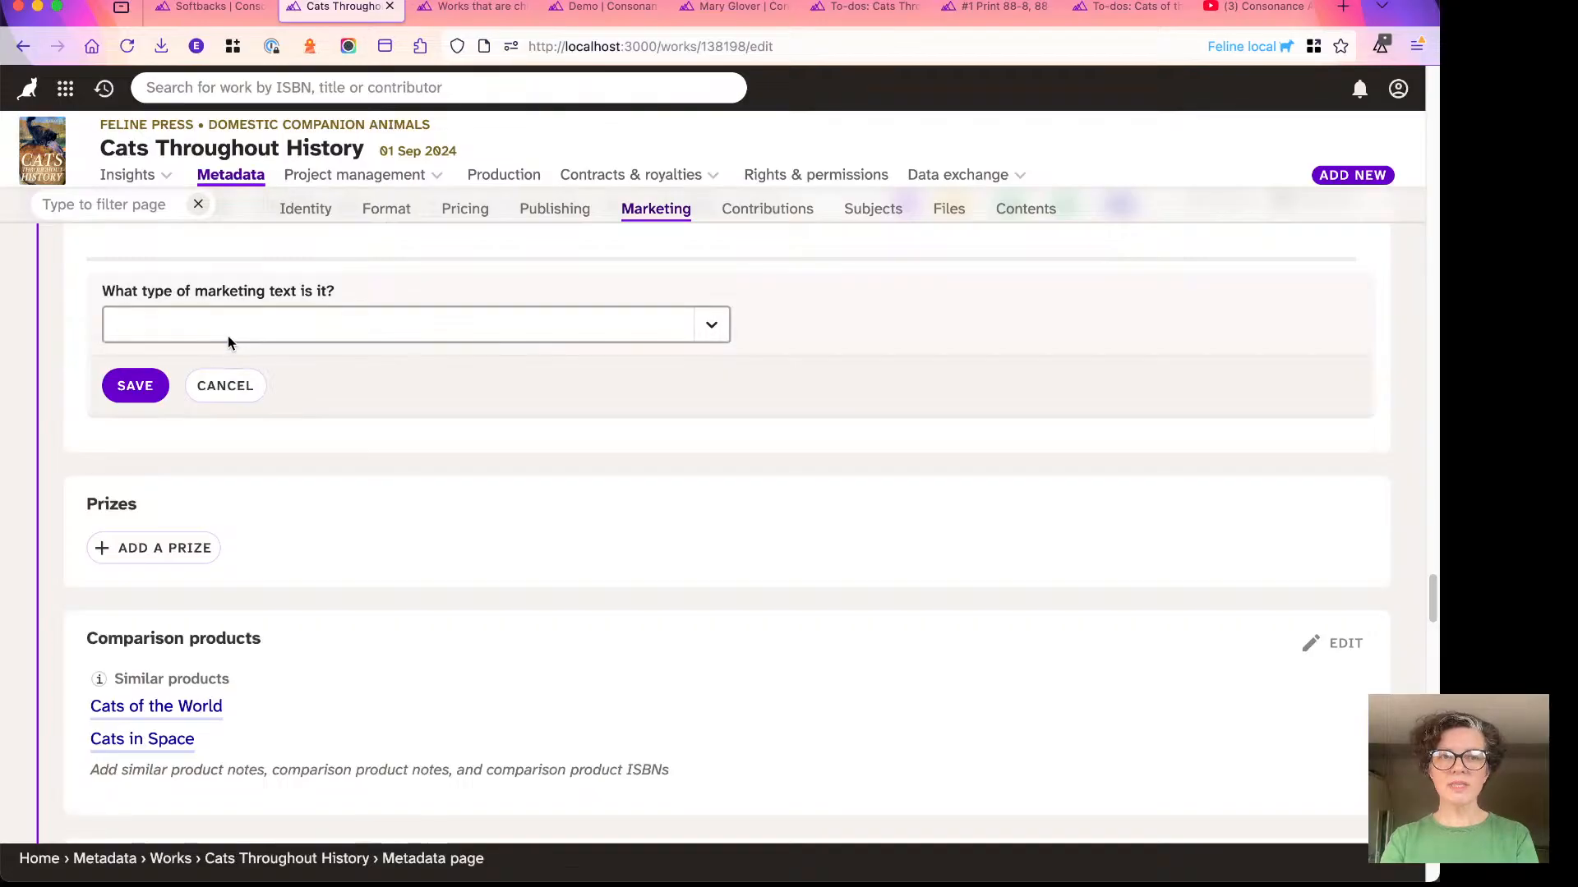
type("bio")
left_click(227, 401)
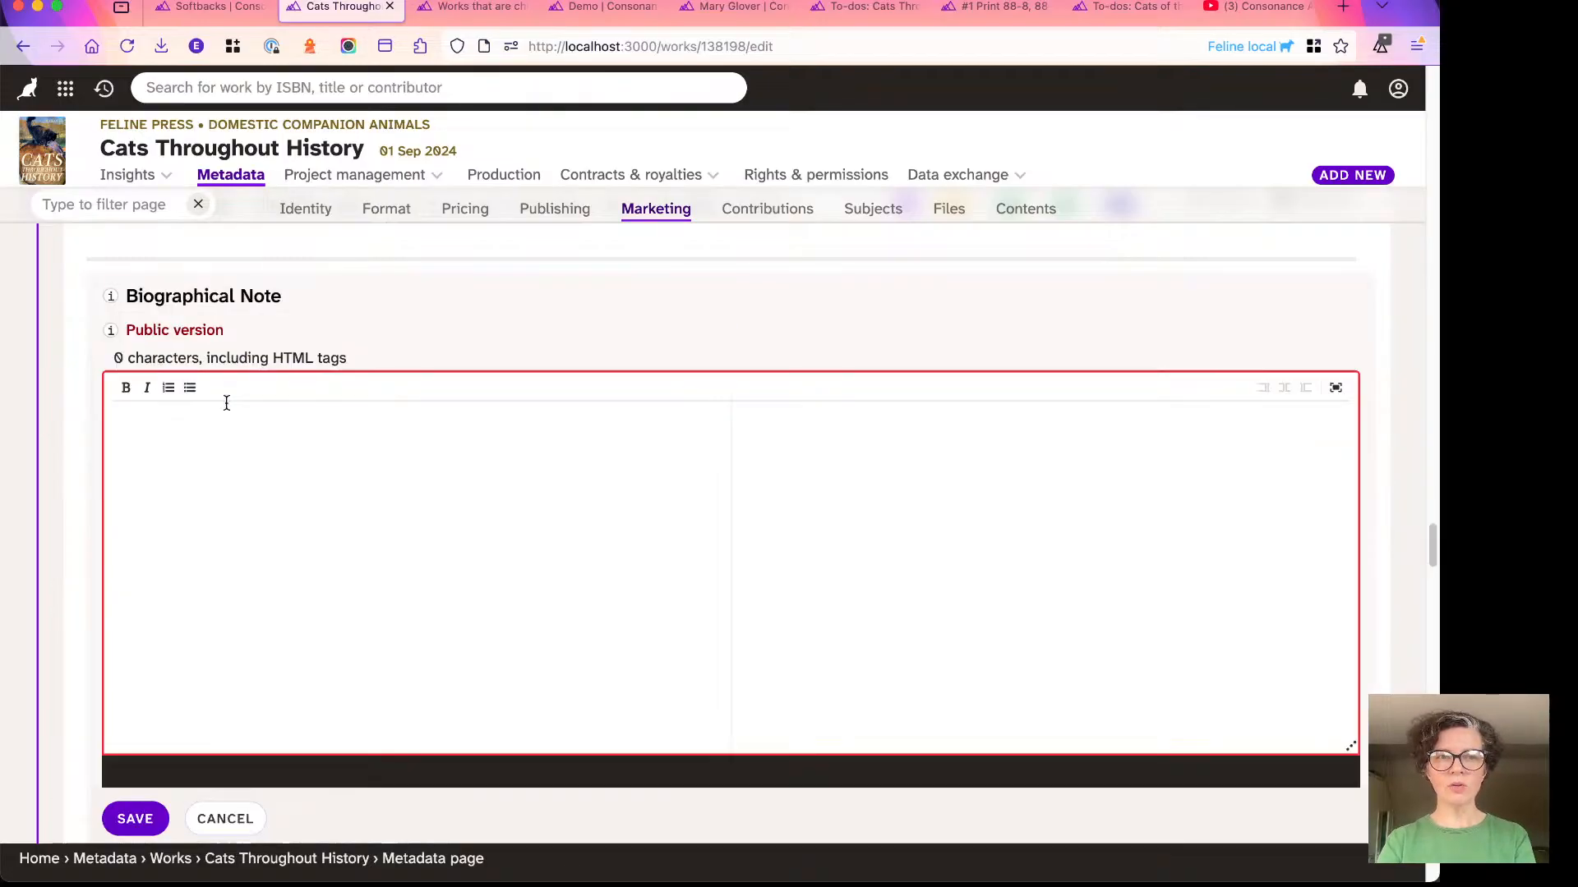
type("dcfvghjkl;")
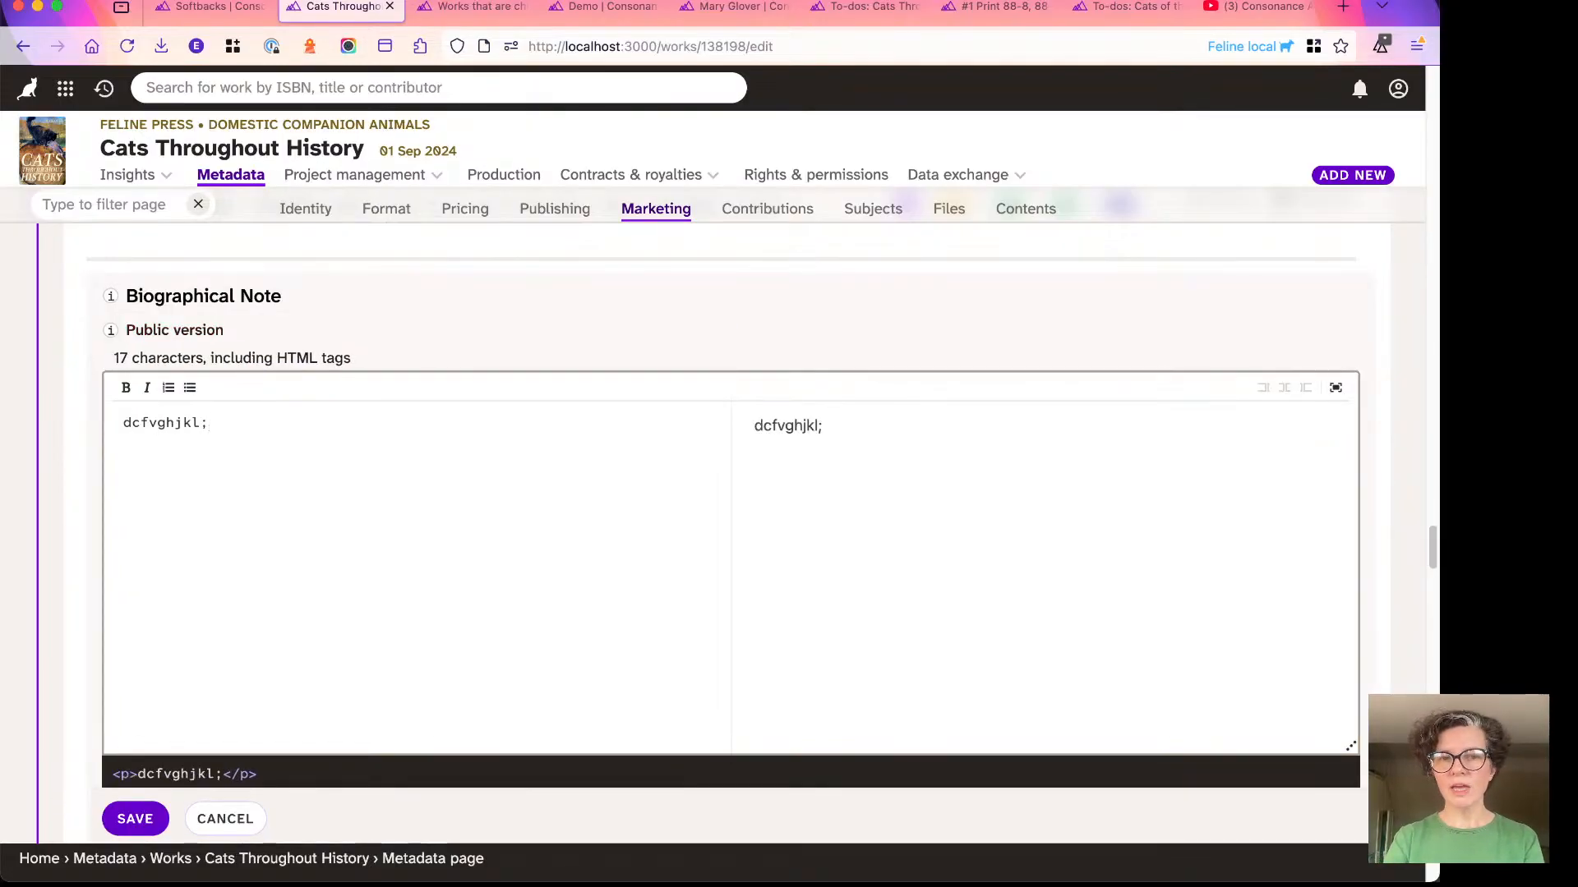
key("BackSpace")
key("BackSpace")
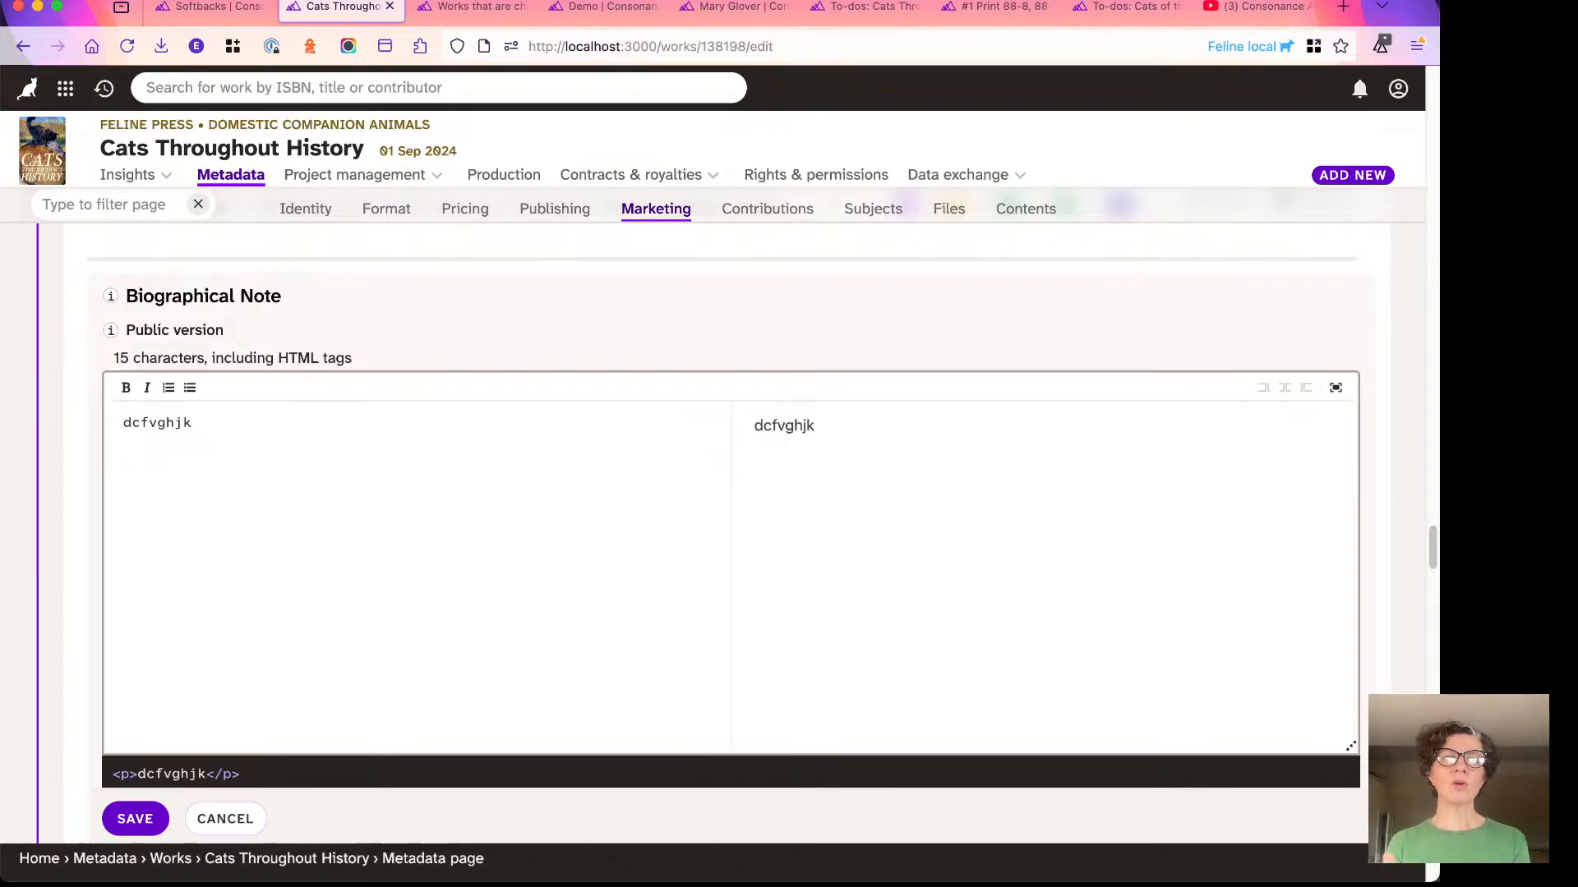
double_click(165, 427)
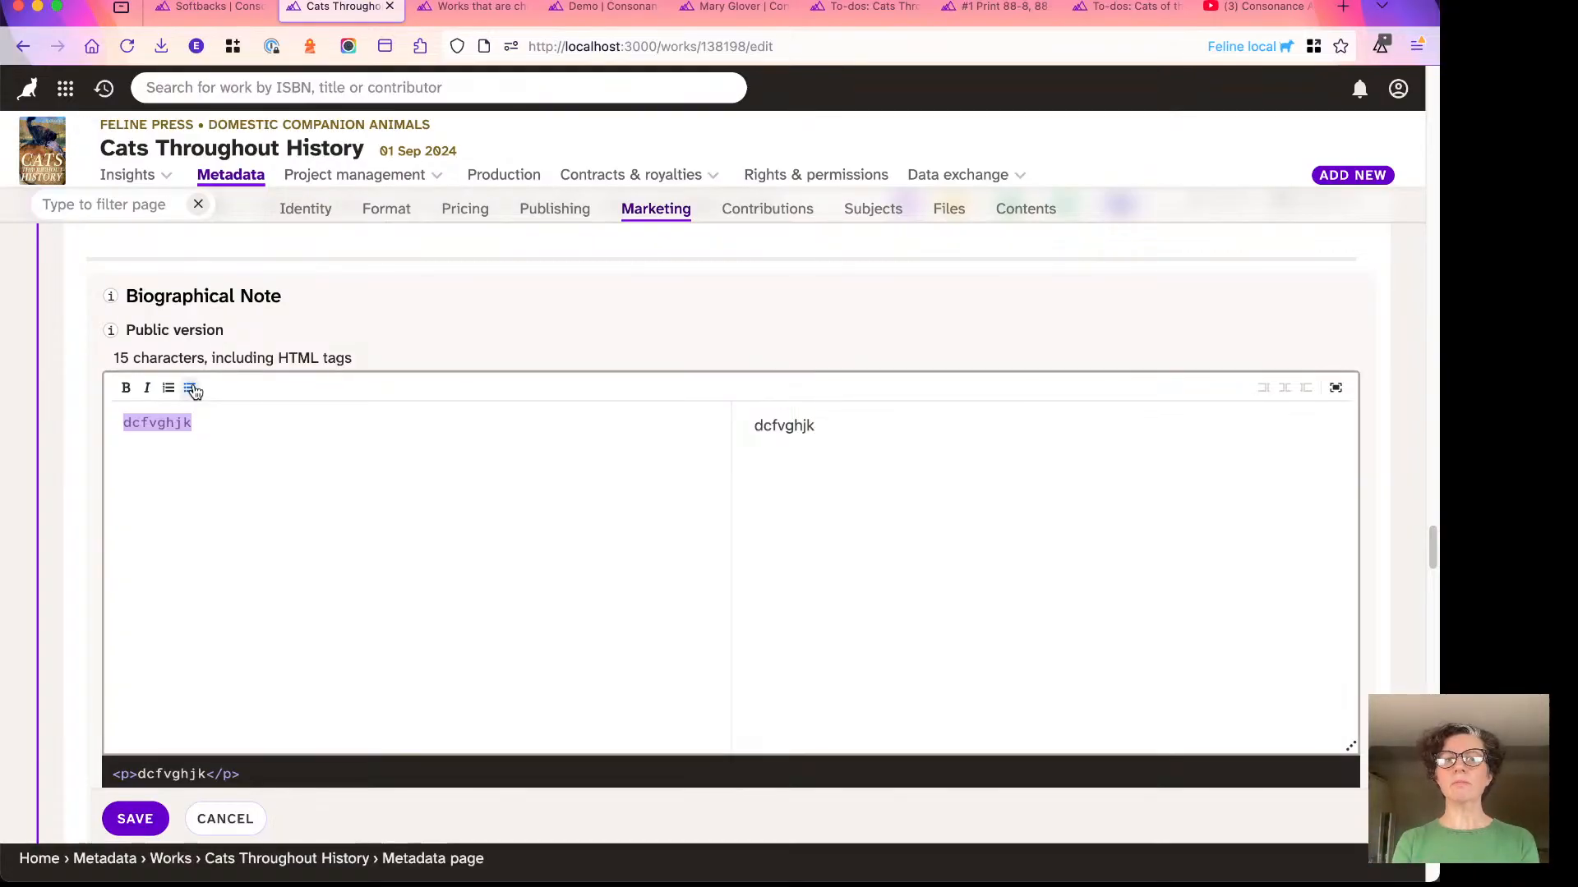
- Go to the author's contact profile, locate the Address book in the navigation, and review the profile's Marketing biographical note
mouse_move(557, 16)
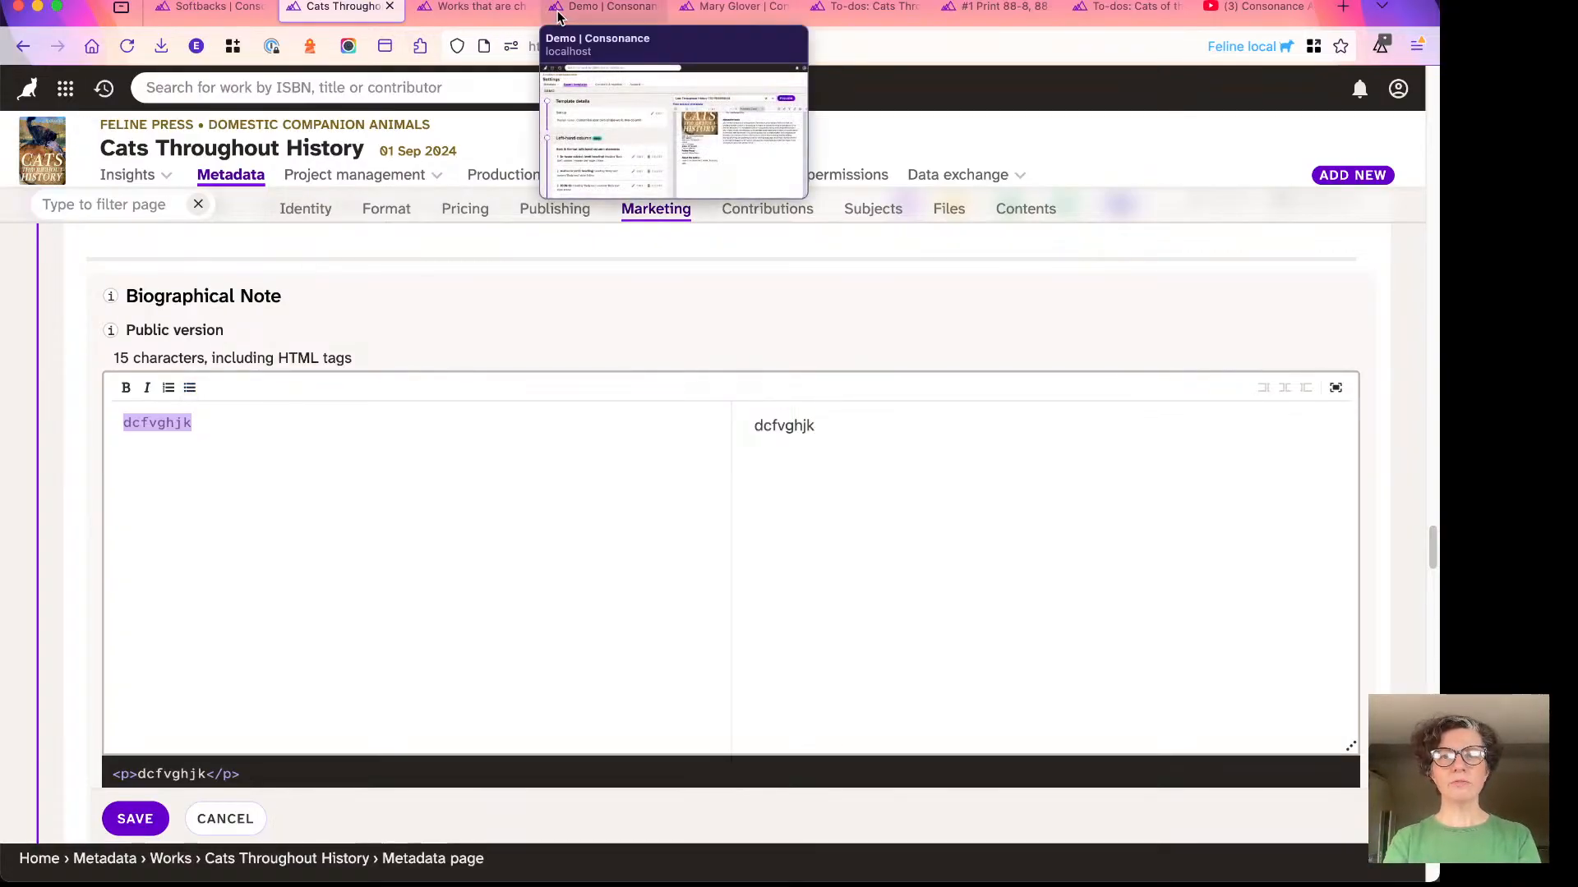
left_click(717, 18)
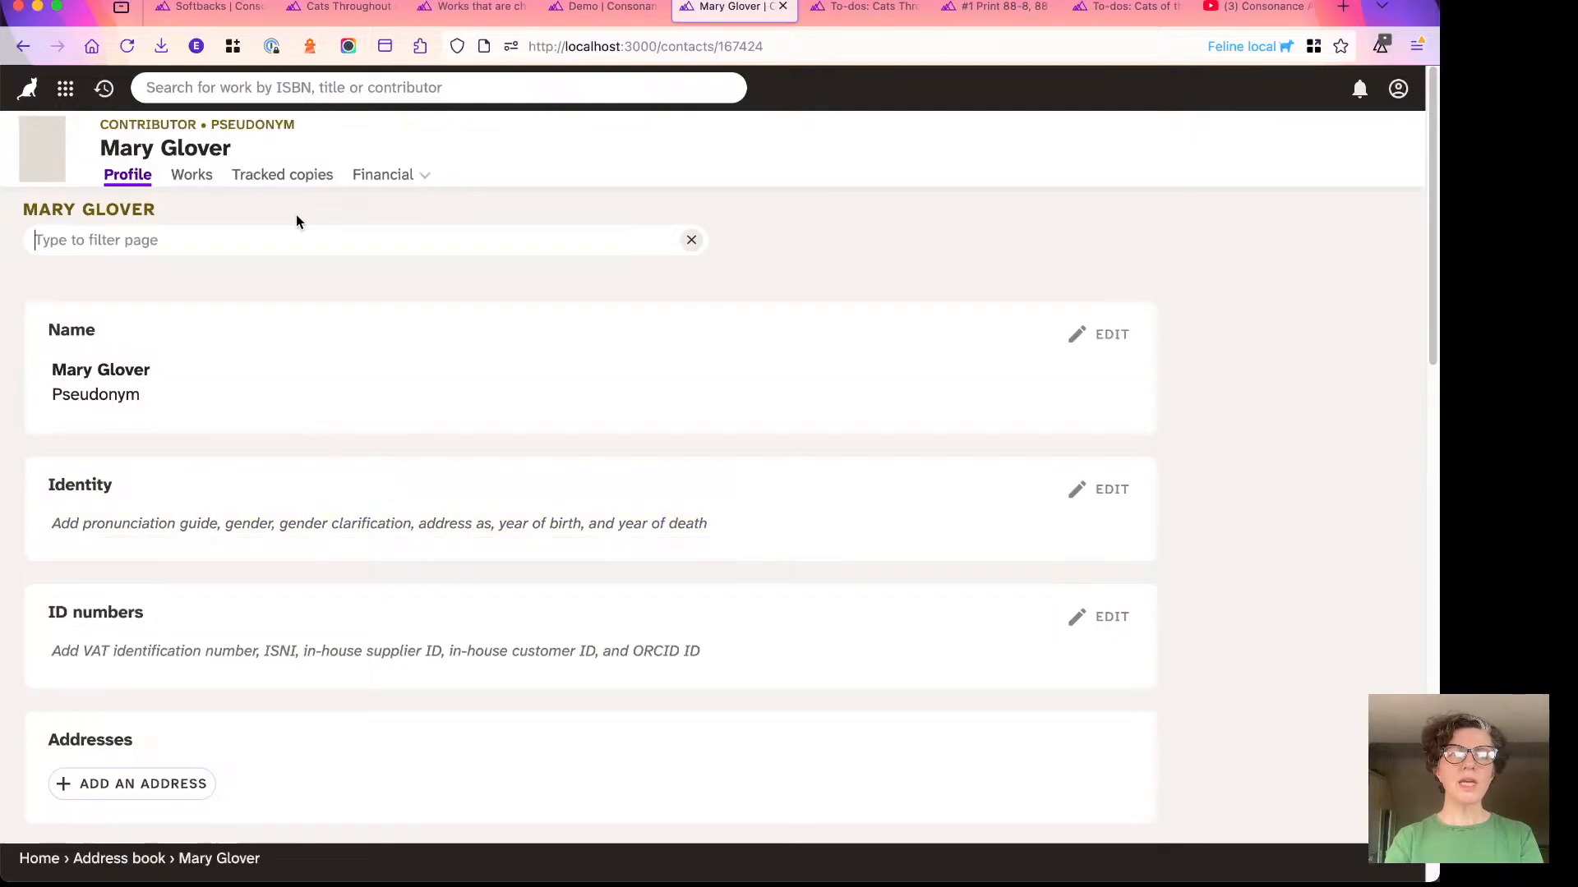
left_click(65, 88)
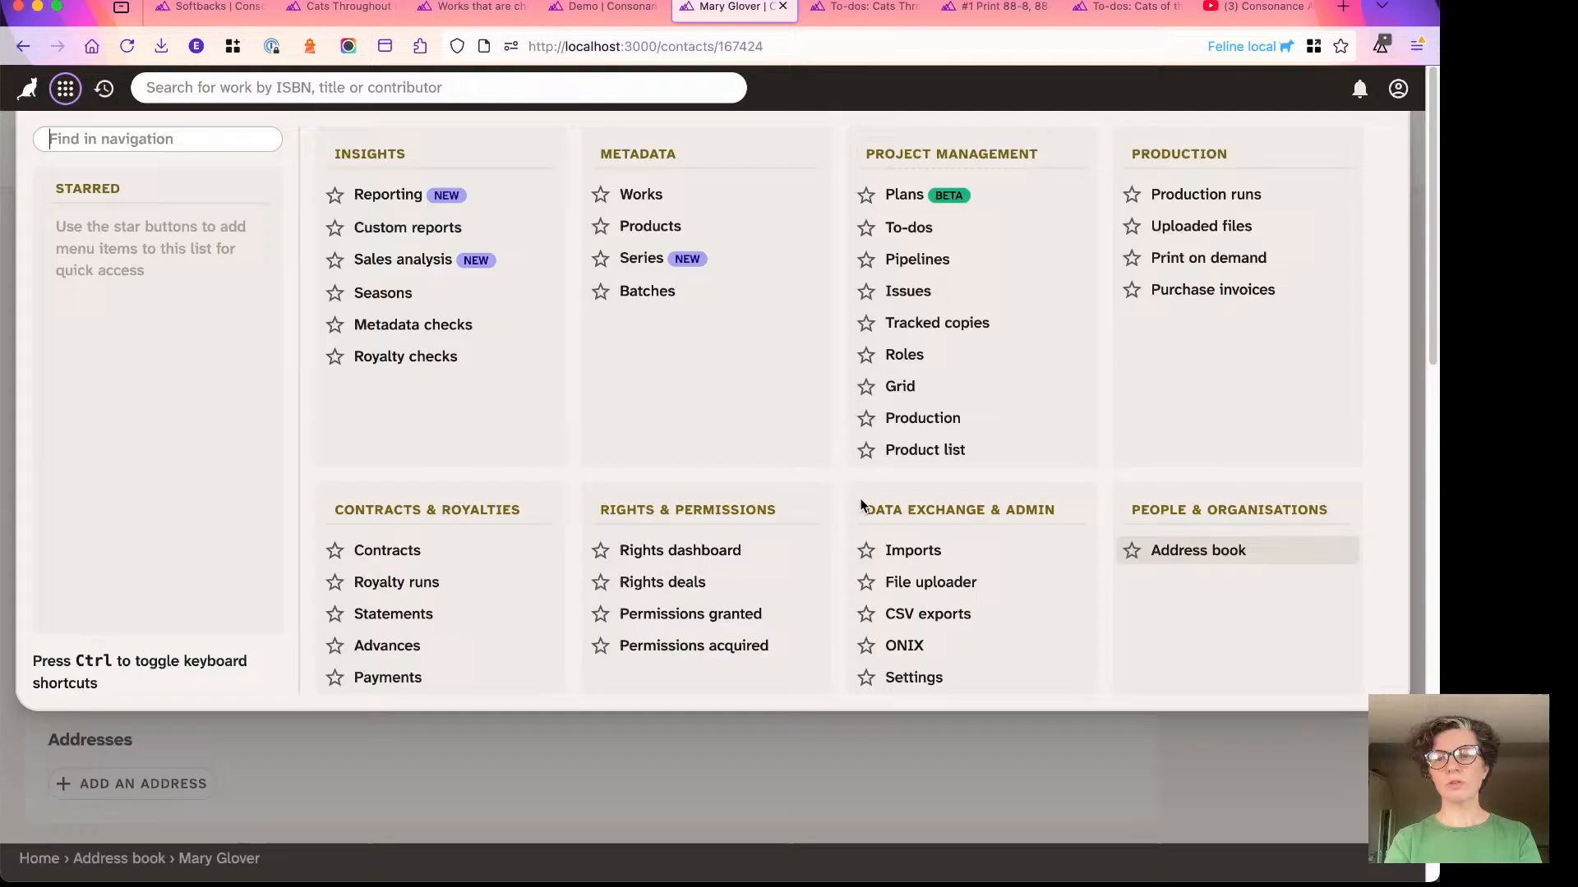
left_click(386, 739)
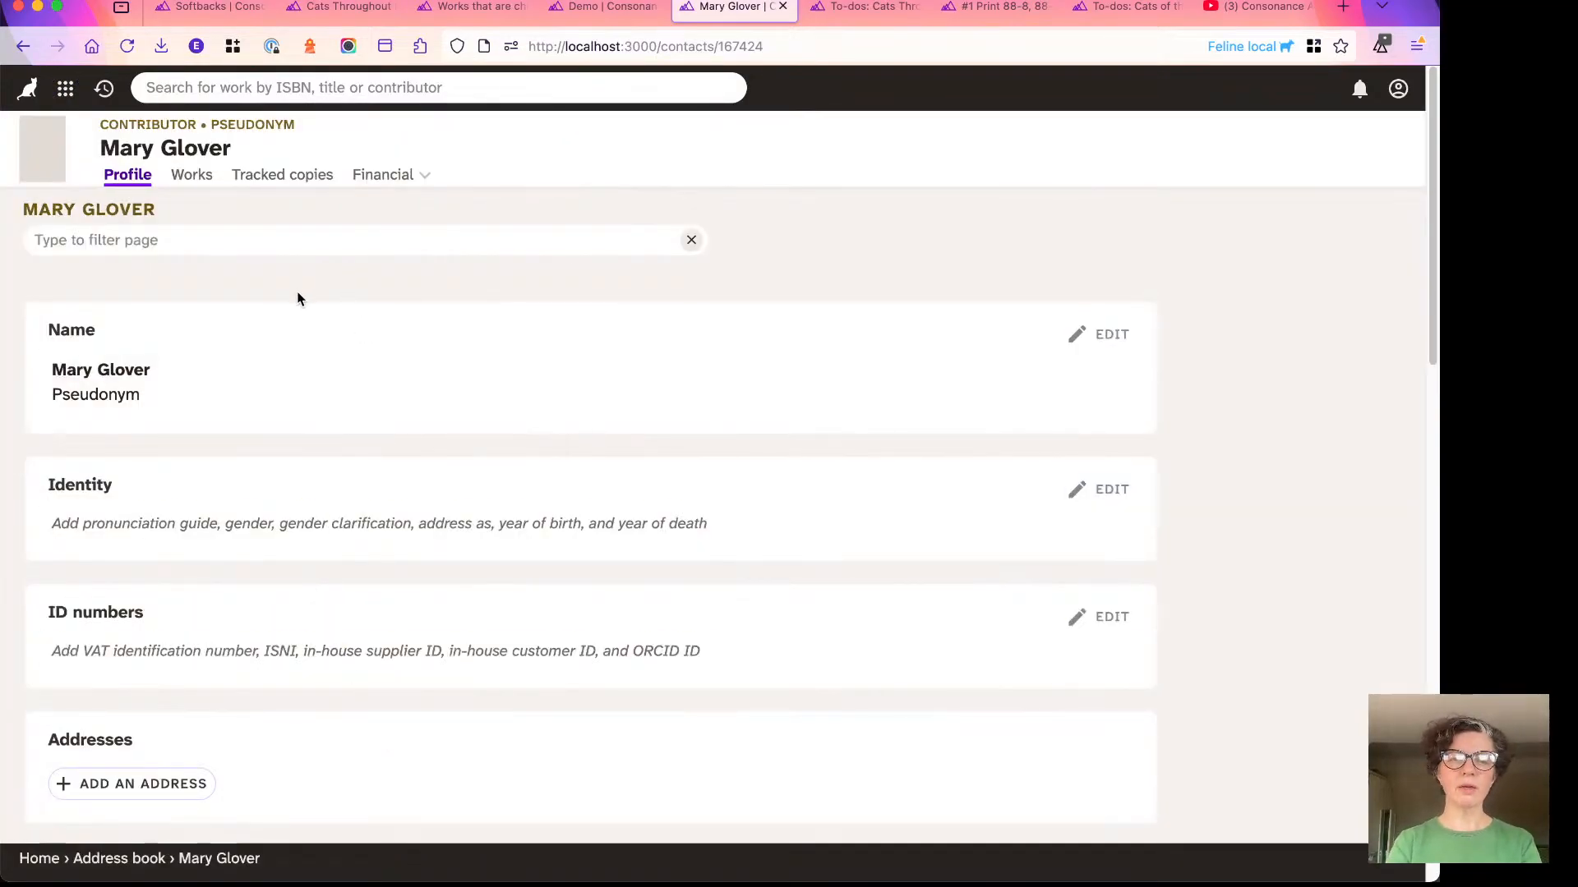
scroll(298, 299, "down", 15)
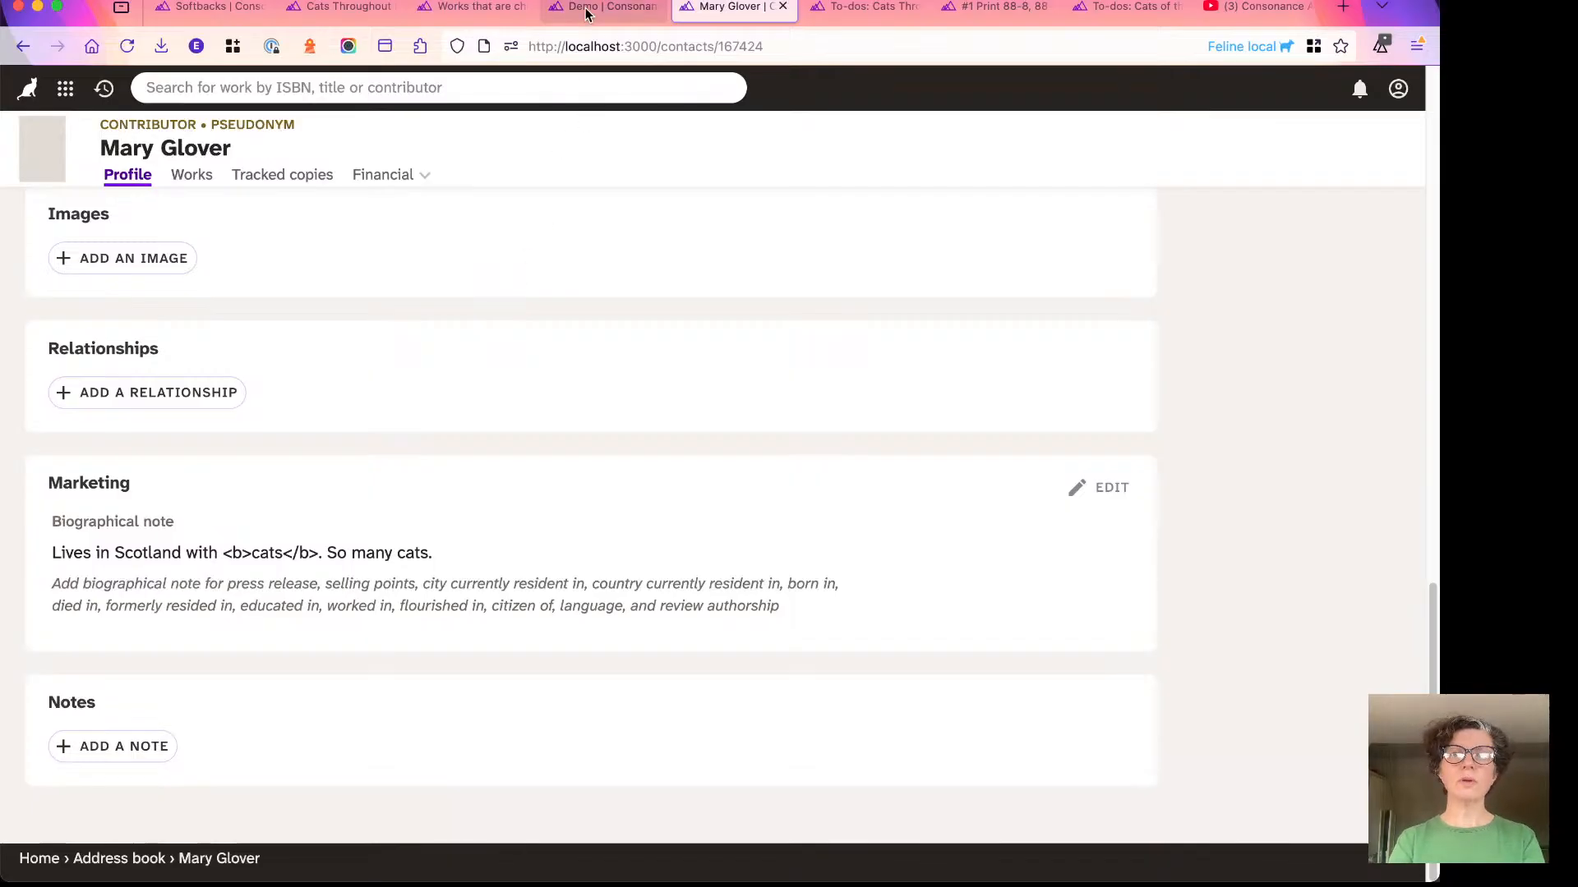
- Return to the Demo template and enlarge its PDF preview to 130% to inspect the About the author text
left_click(613, 6)
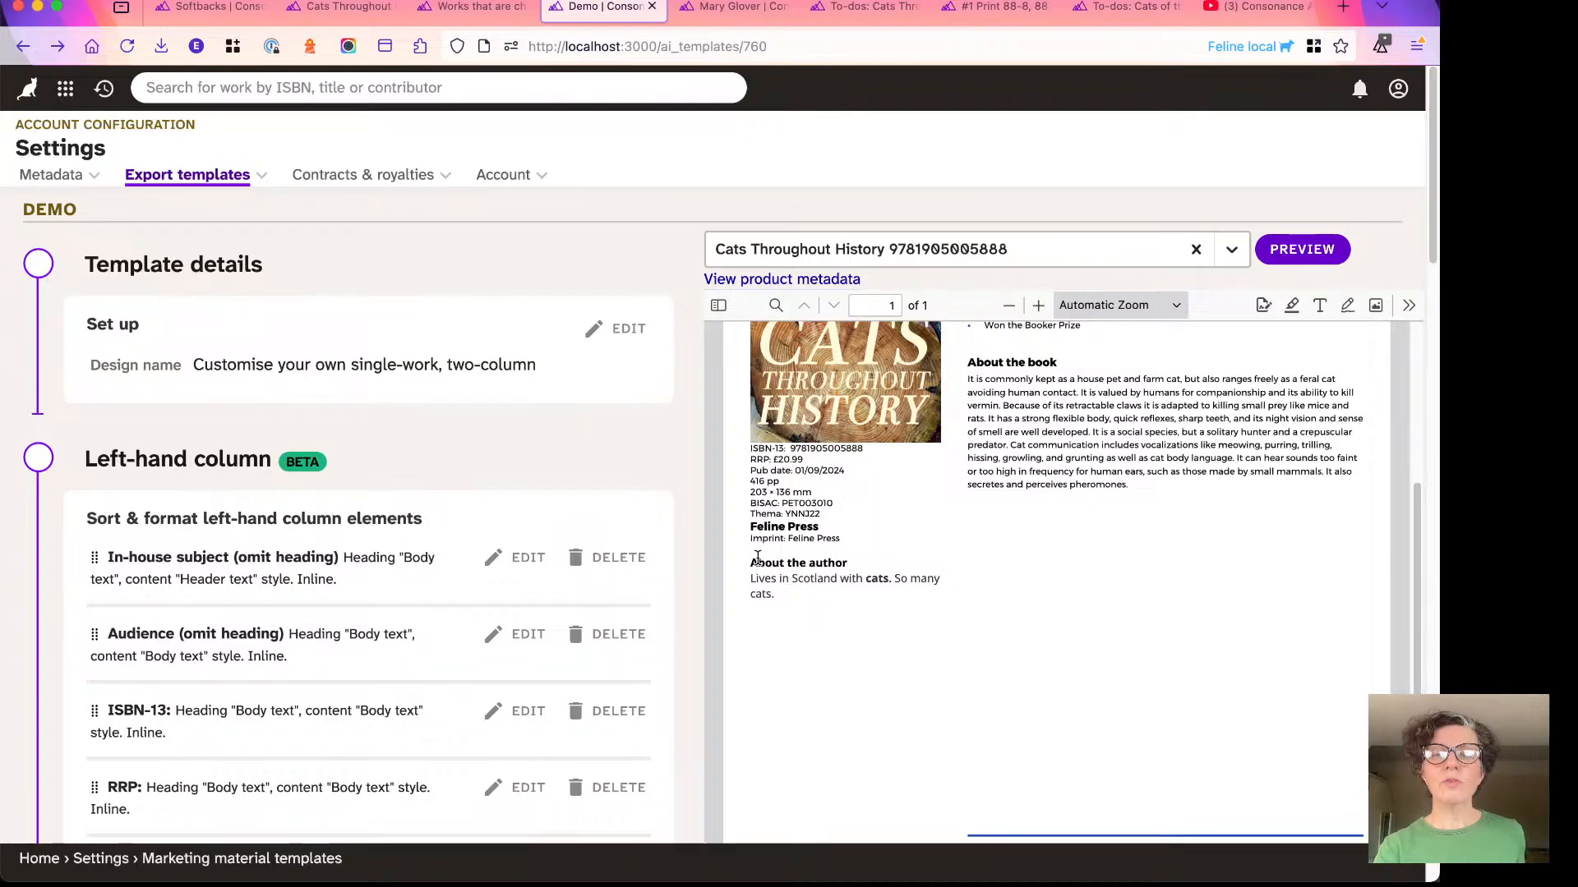
scroll(801, 597, "down", 1)
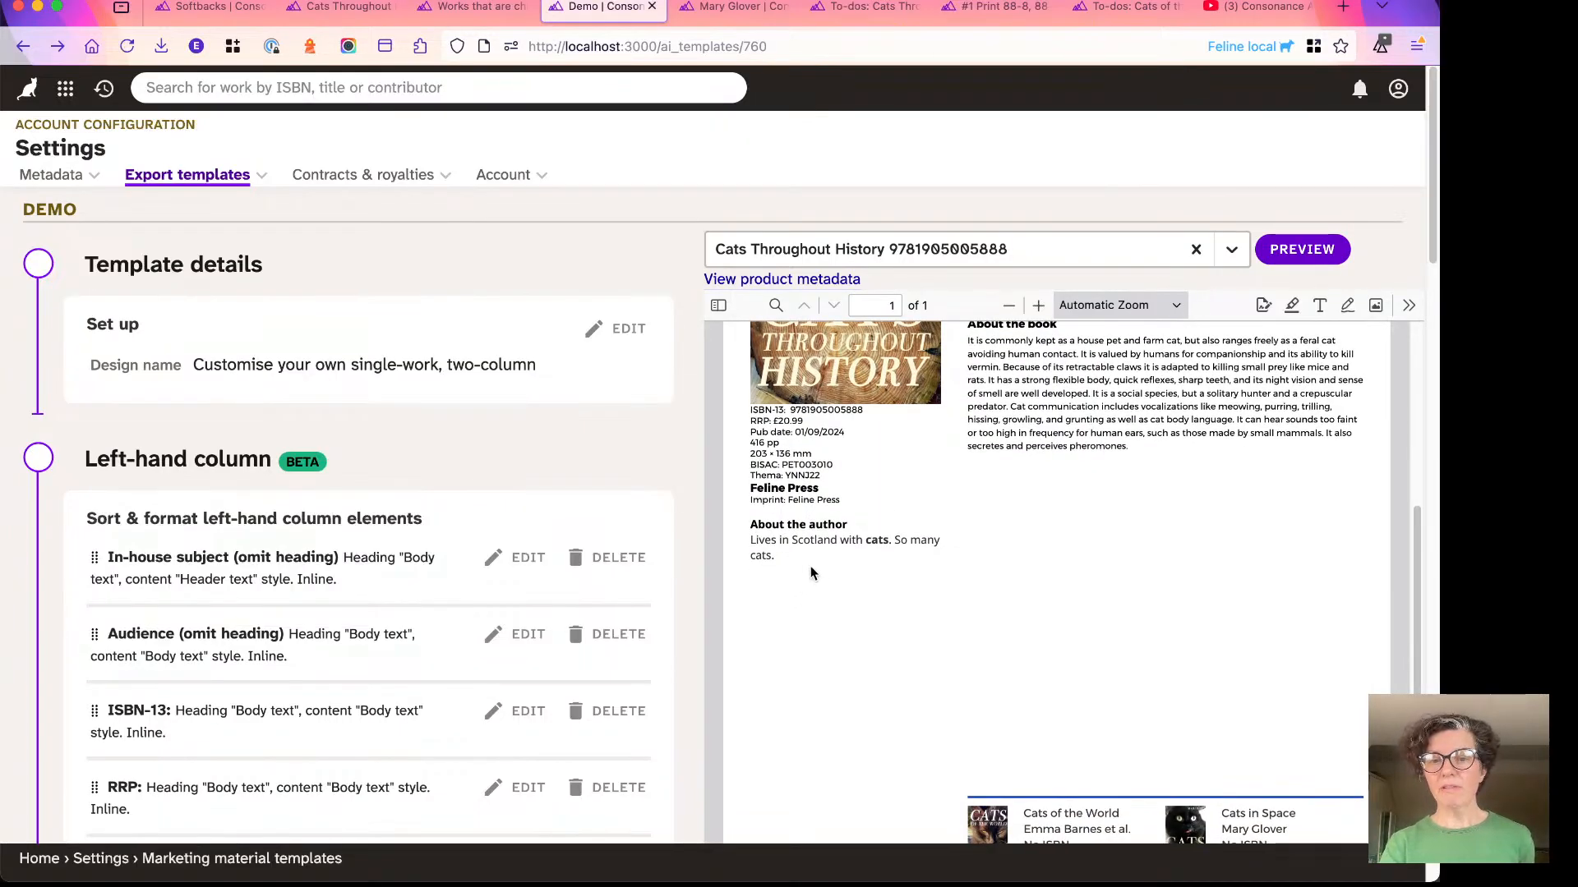
scroll(810, 572, "down", 2)
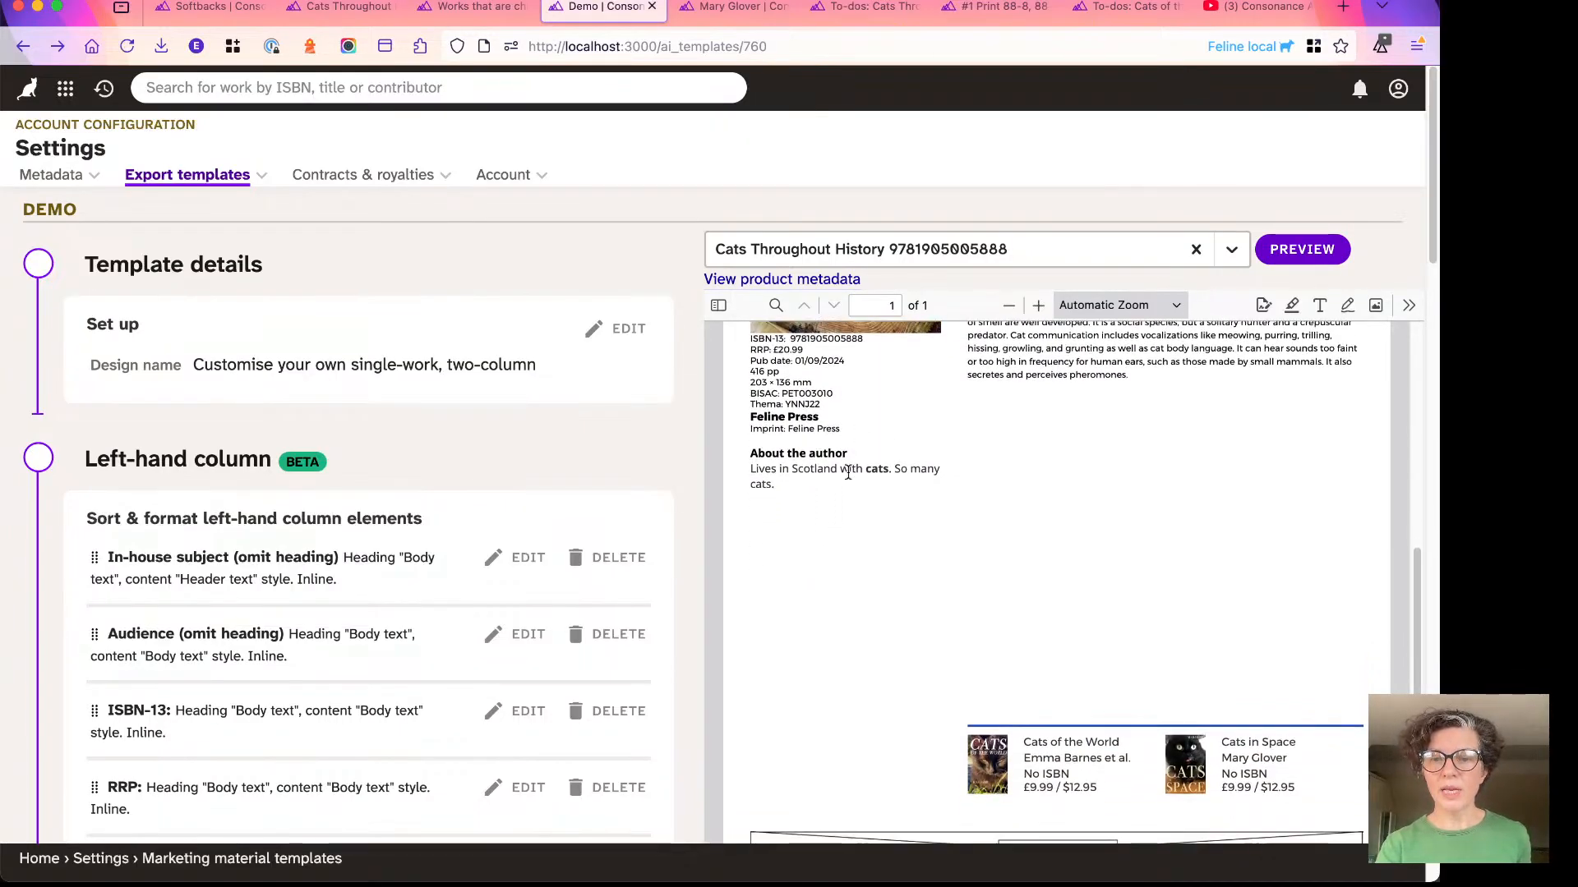
left_click(1037, 305)
left_click(1038, 305)
left_click(1038, 305)
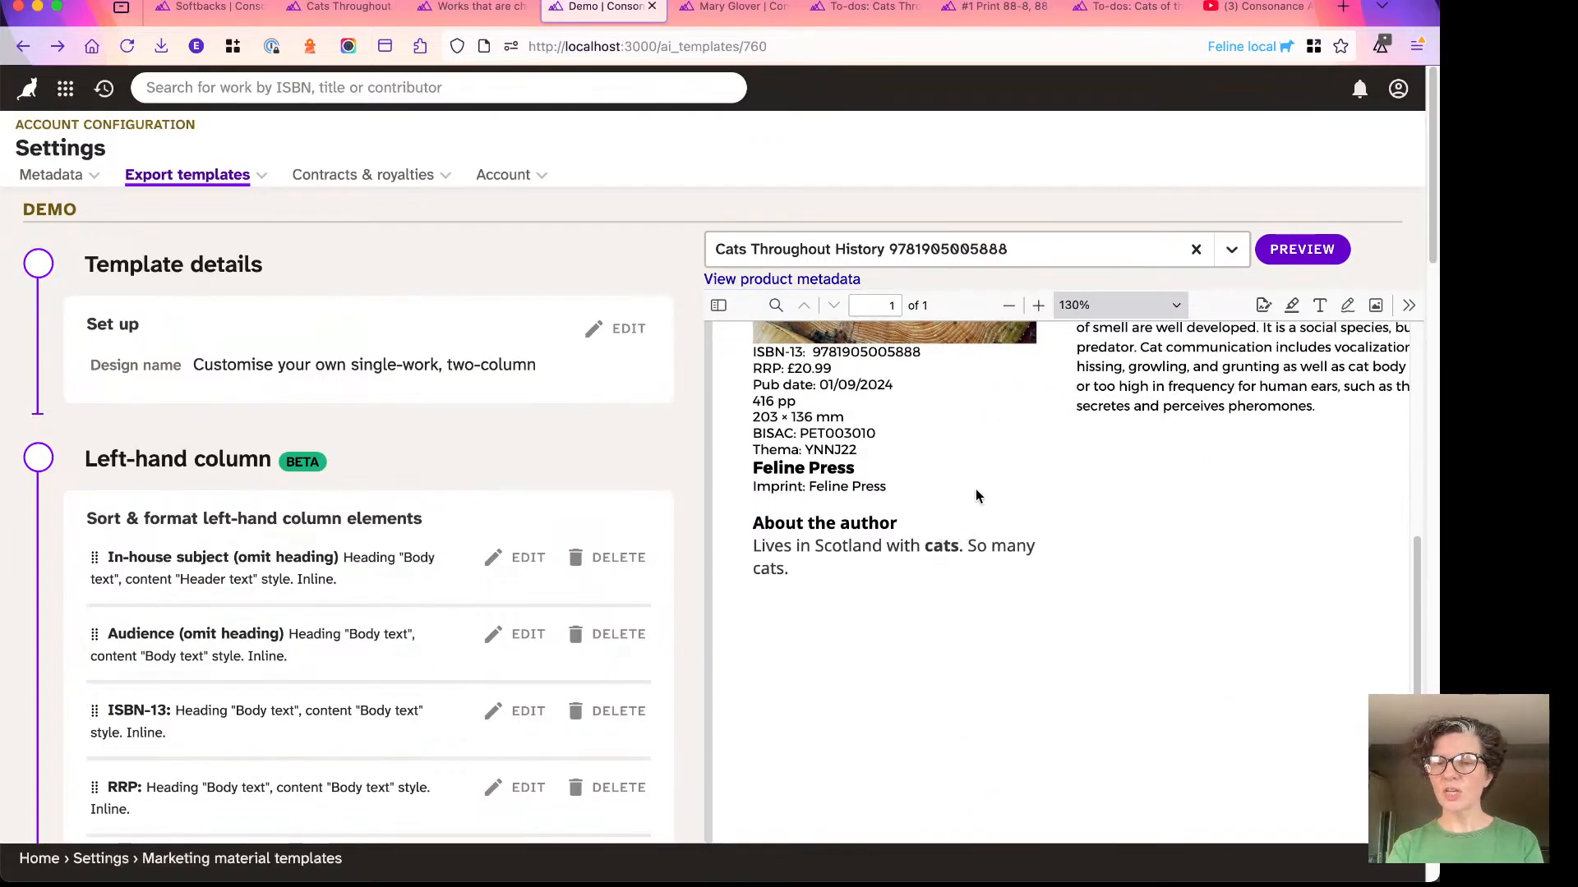
- Open the left-hand column's About the author element, review its contributors' biographical notes settings, and close it without saving
scroll(271, 589, "down", 5)
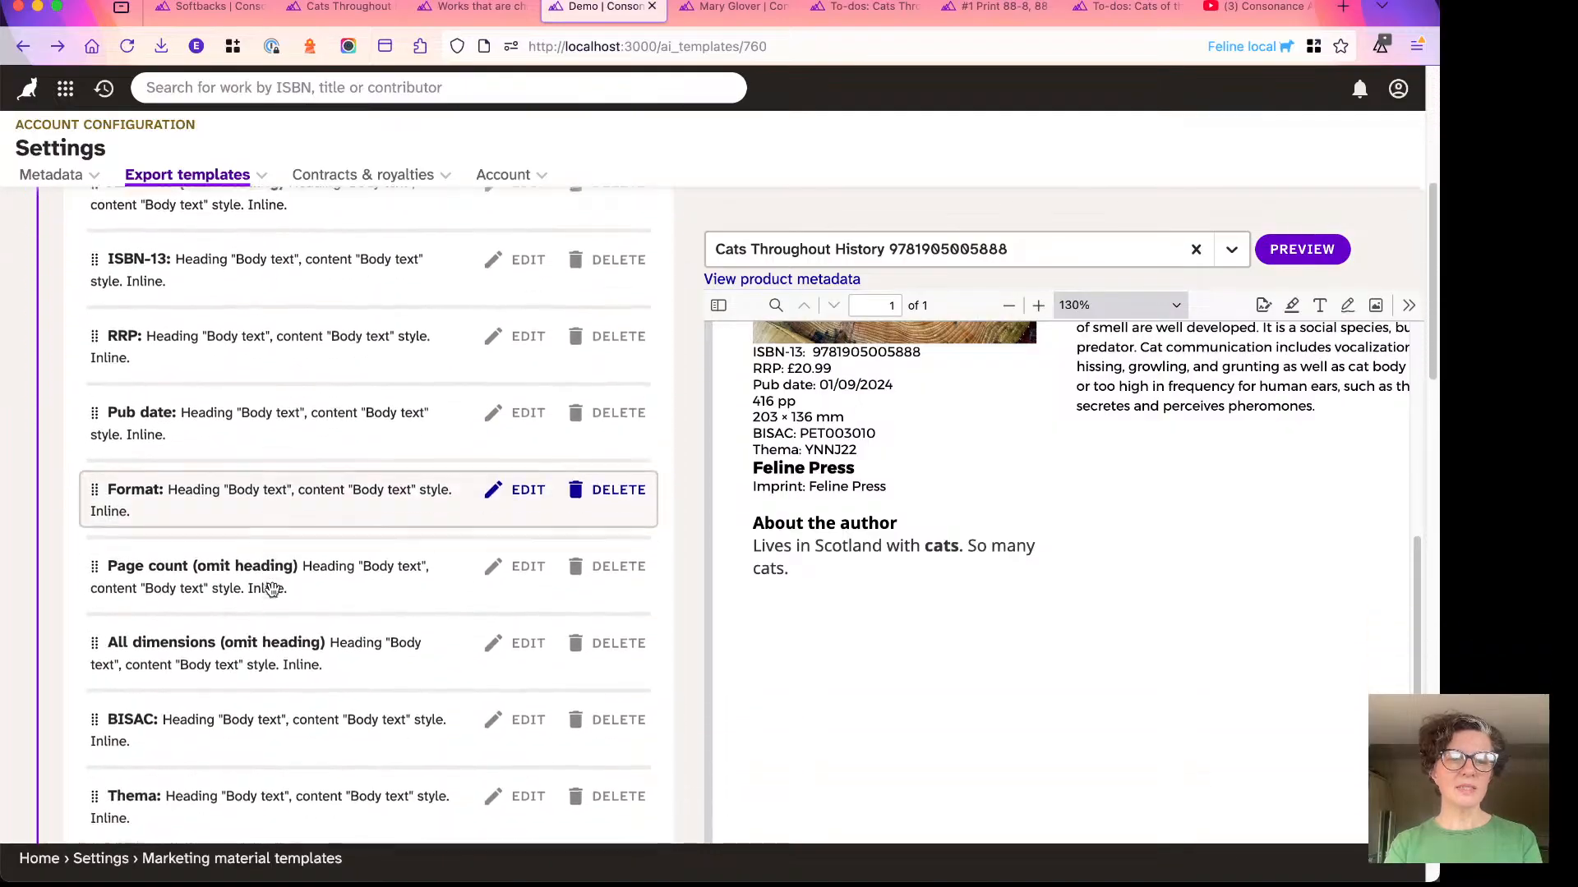
scroll(271, 589, "down", 7)
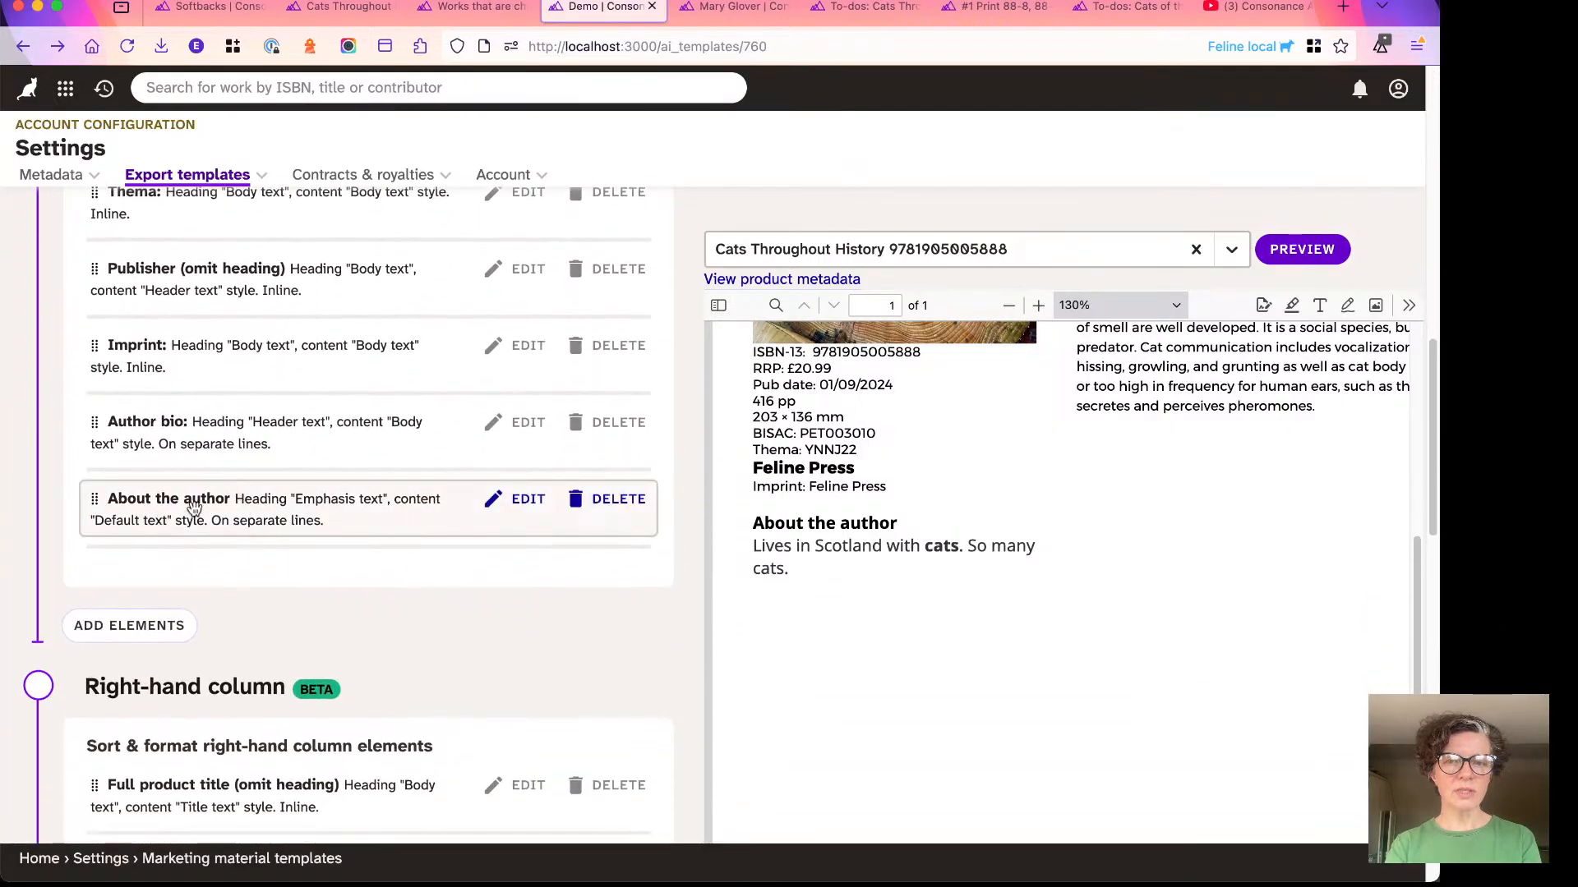
left_click(227, 520)
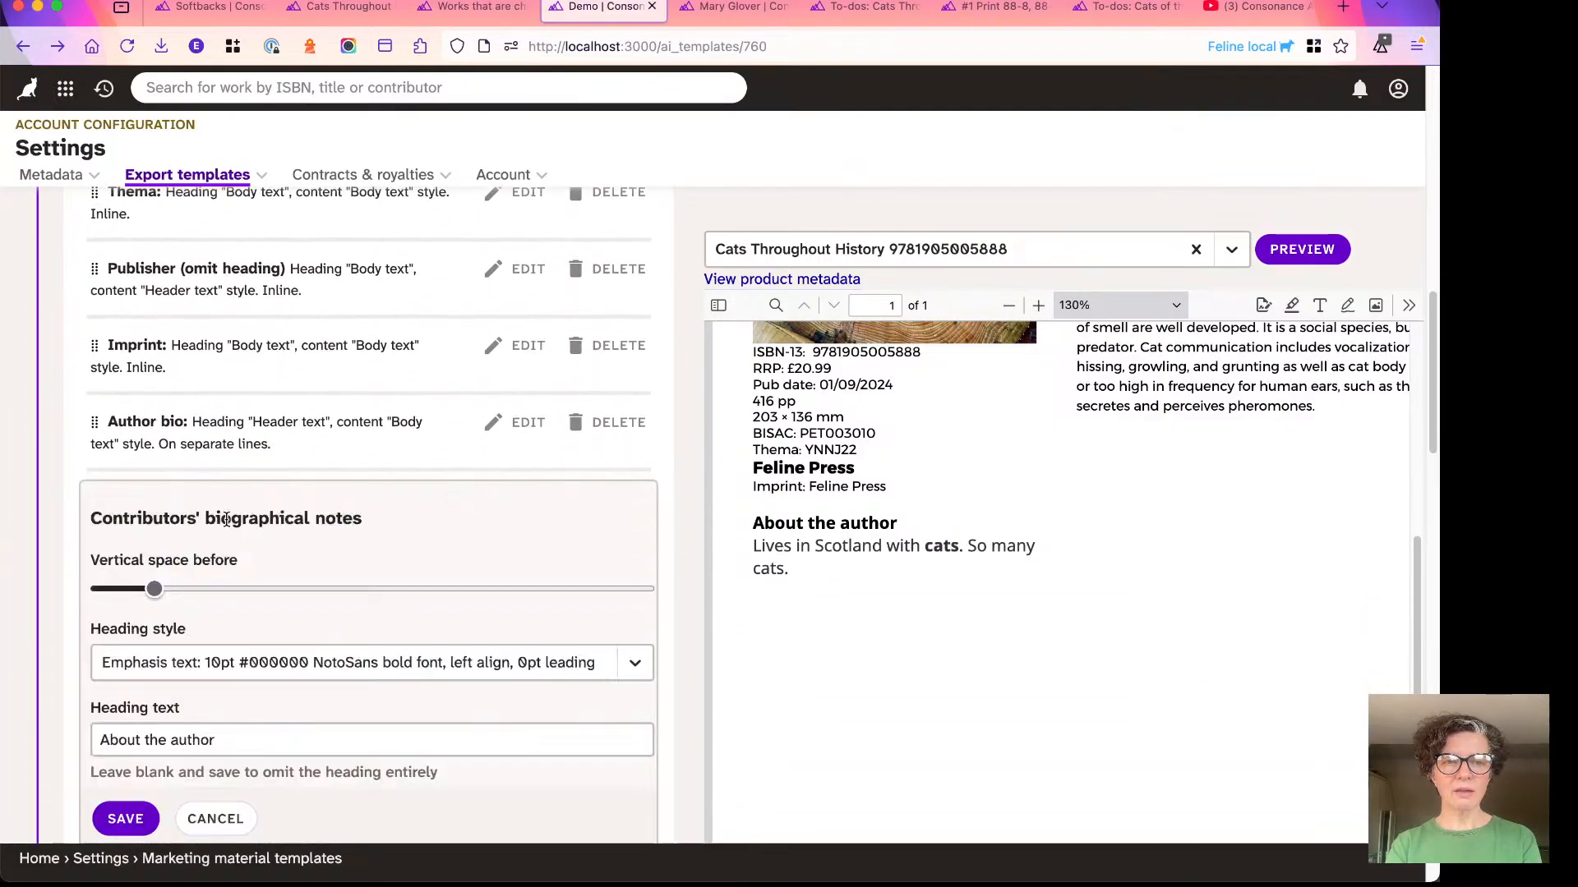
scroll(170, 502, "down", 2)
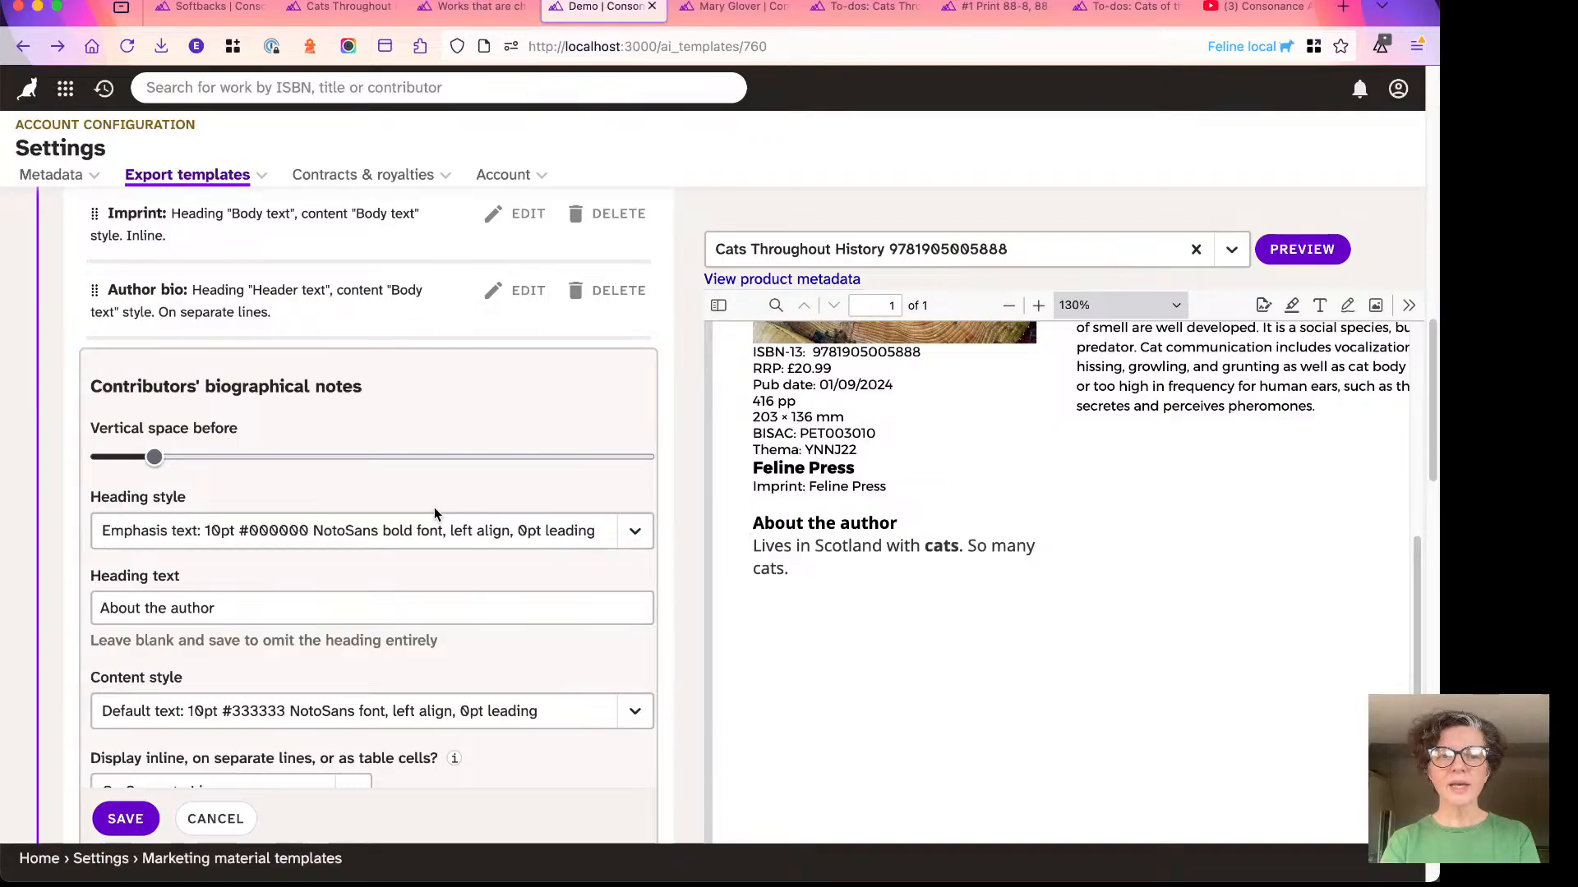
scroll(178, 477, "down", 2)
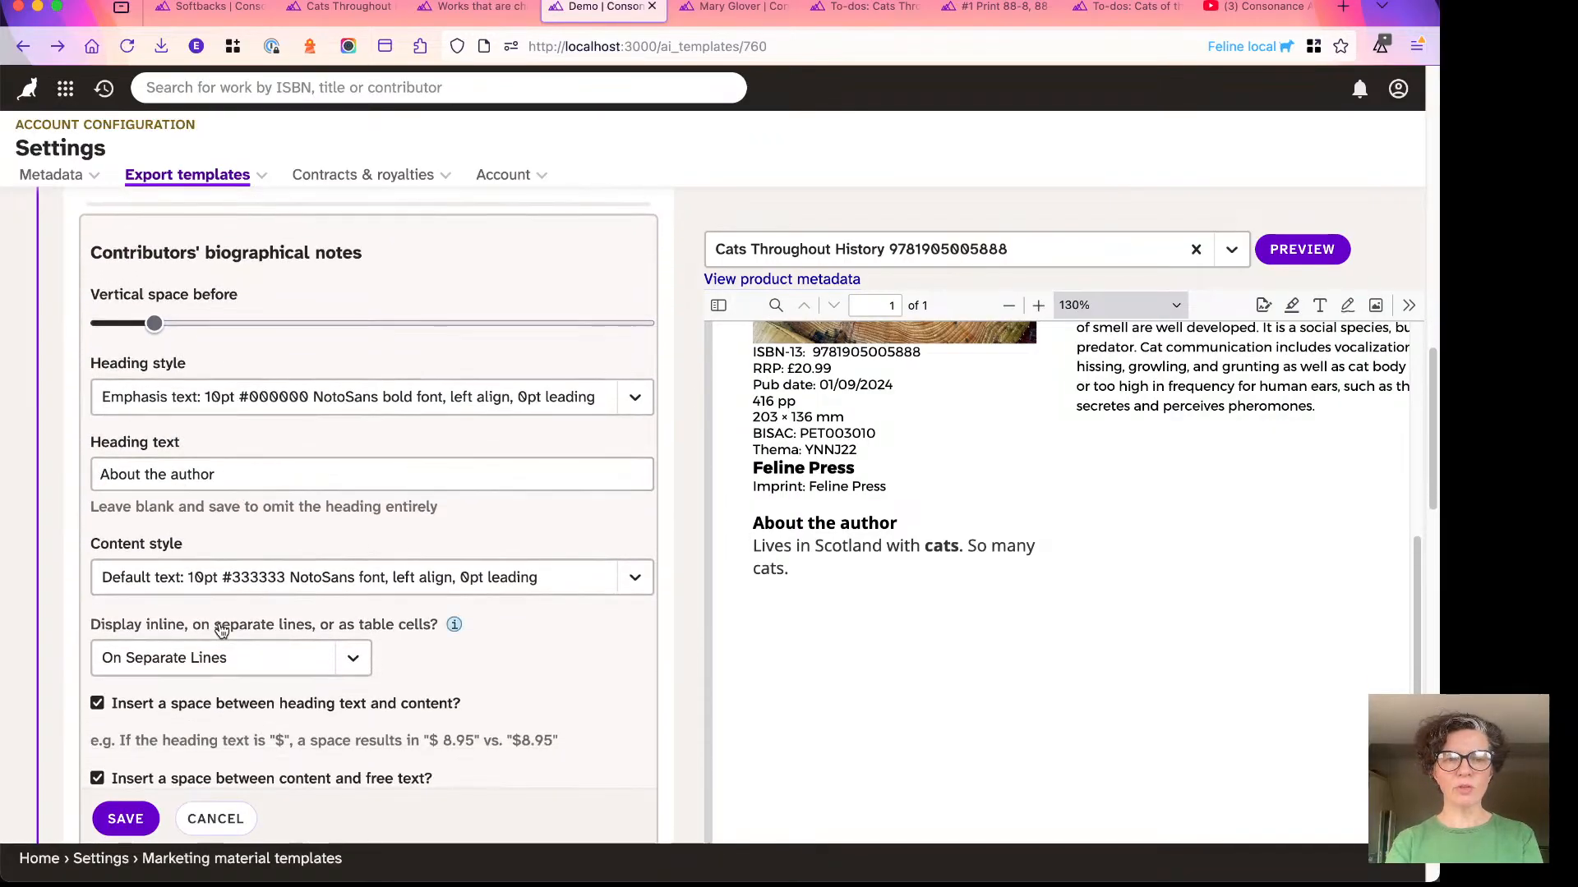
scroll(304, 581, "down", 2)
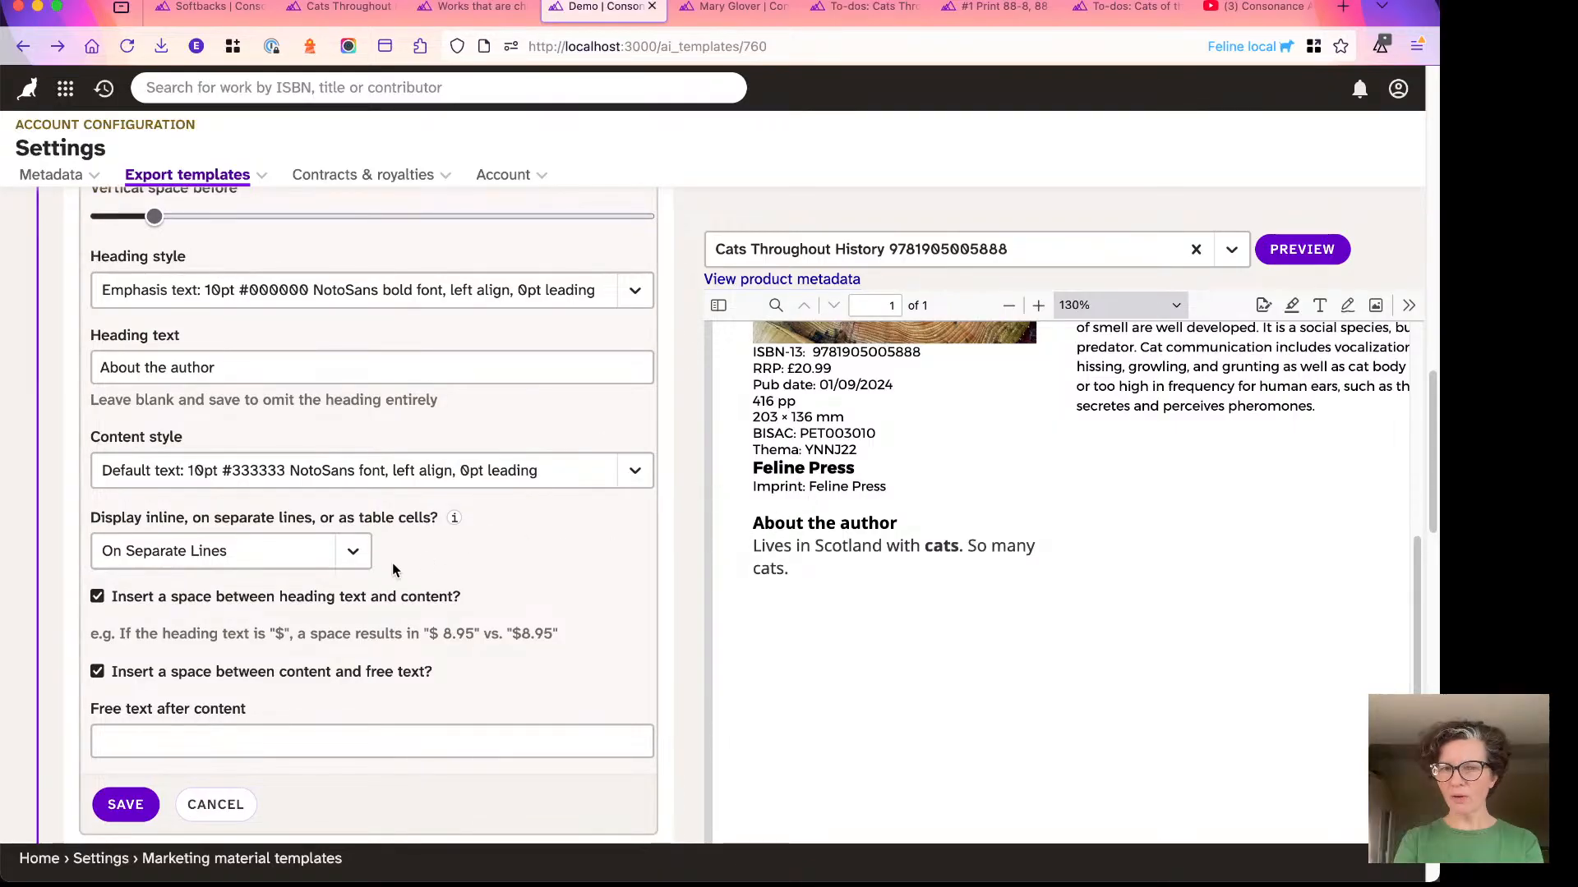
left_click(217, 809)
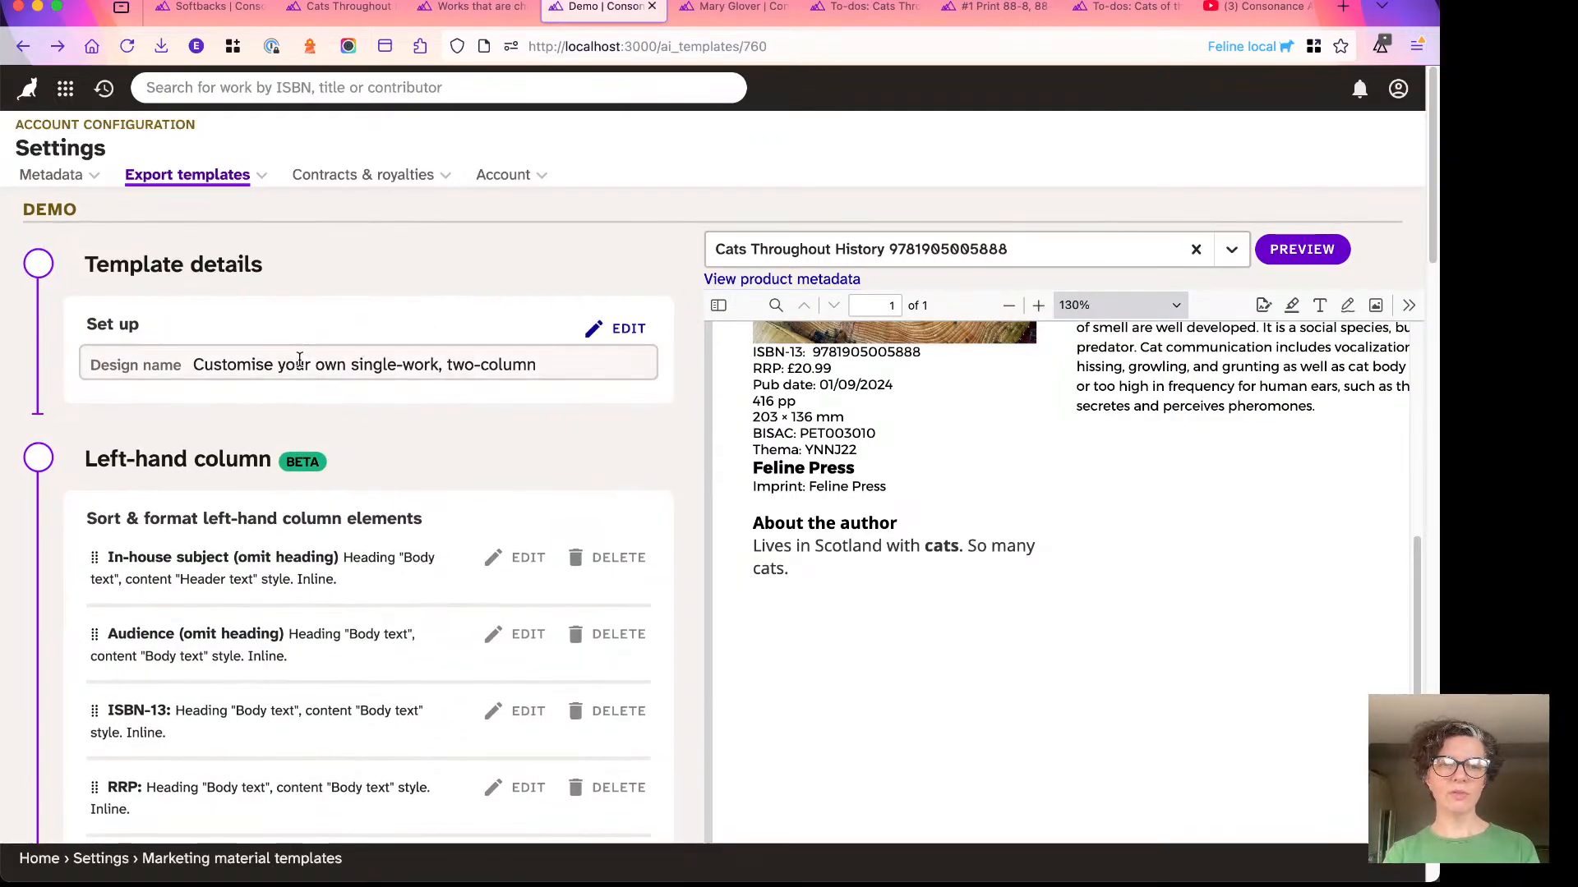
- Look over the left-hand column's author bio elements, and examine the PDF preview from the author section up to the cover
scroll(299, 359, "down", 6)
scroll(255, 477, "down", 5)
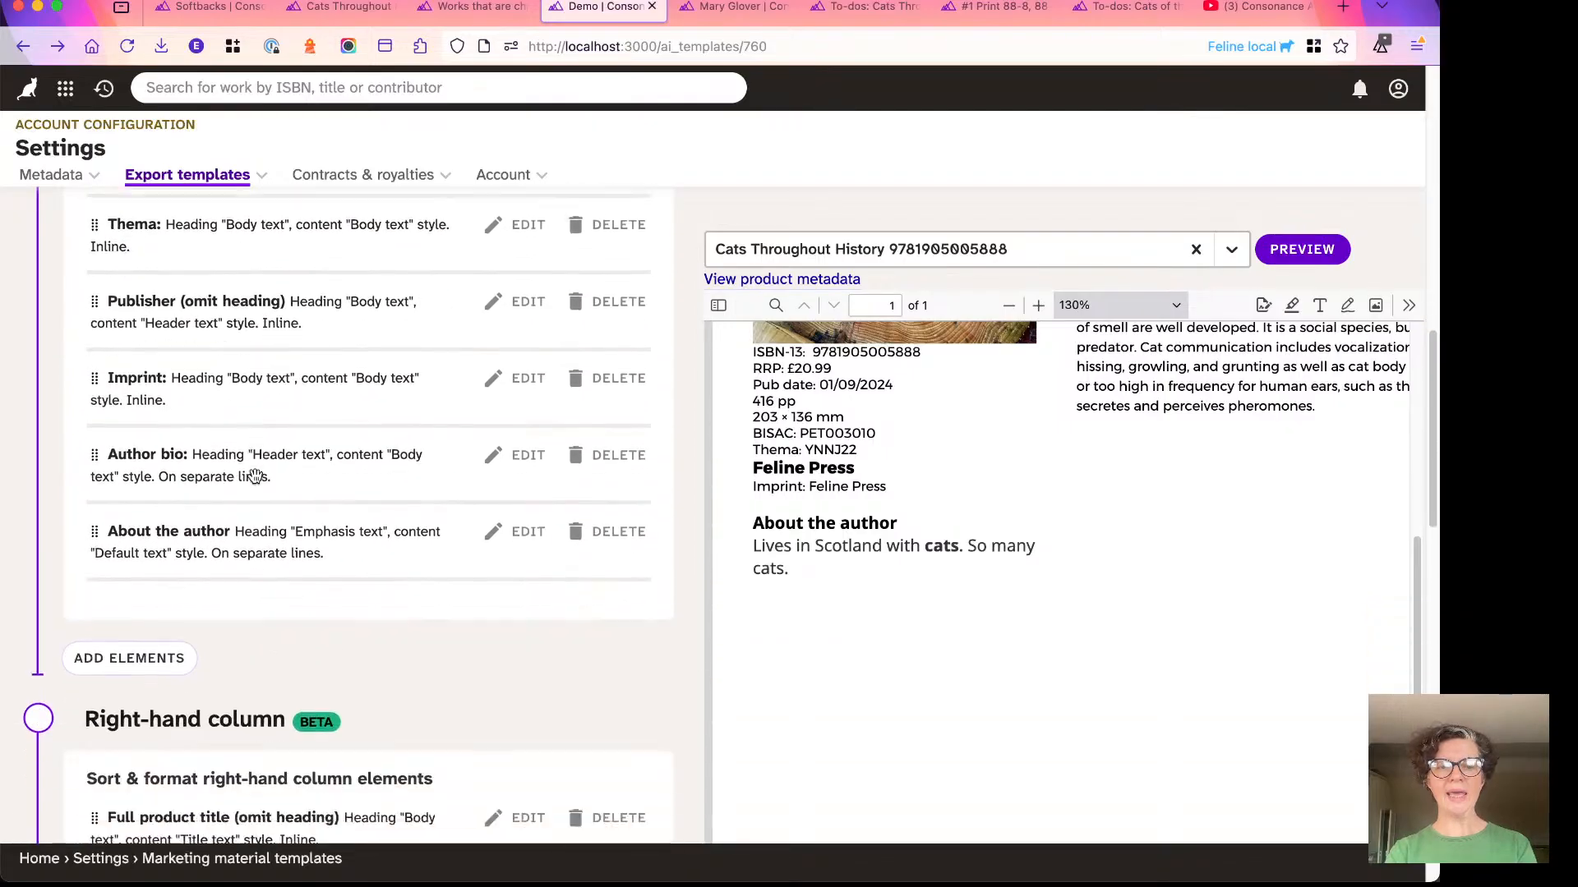
scroll(255, 476, "up", 15)
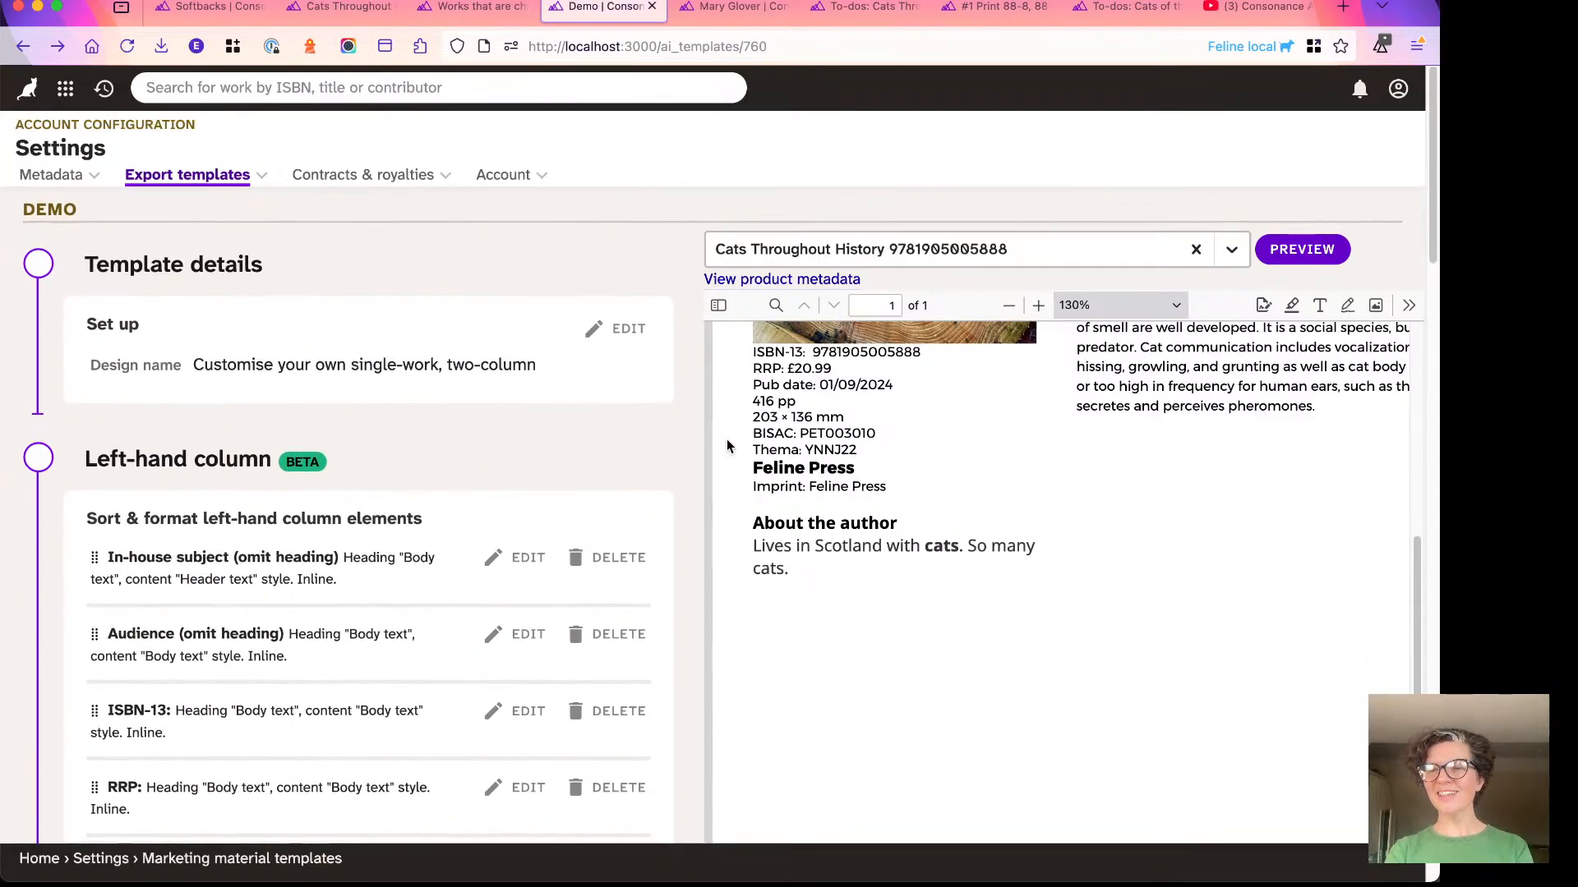
scroll(777, 438, "up", 1)
scroll(778, 437, "up", 2)
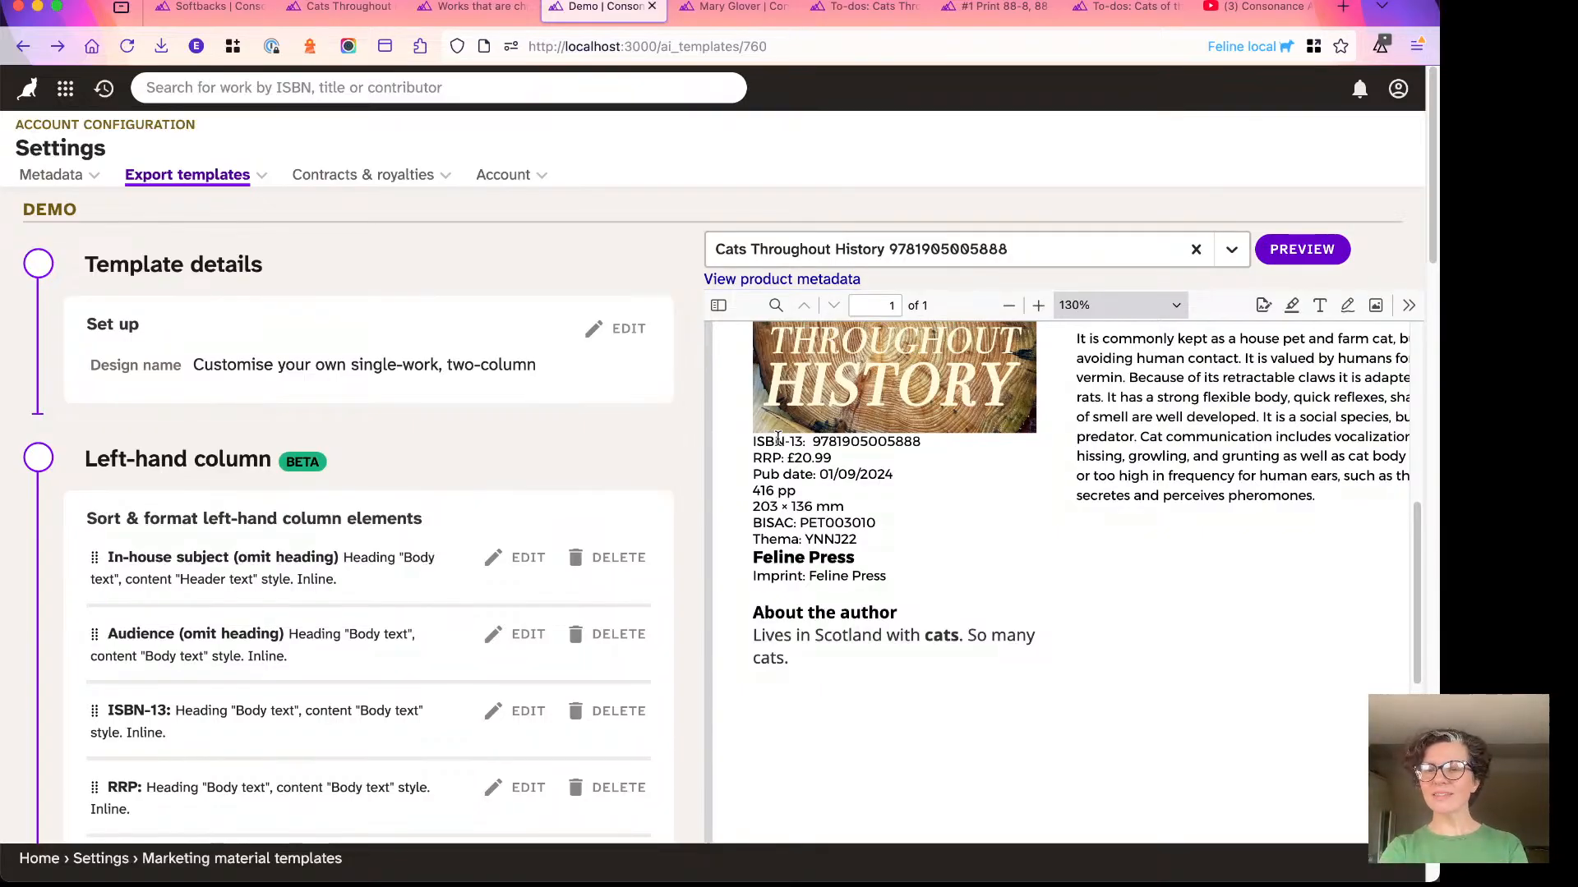
scroll(865, 481, "up", 6)
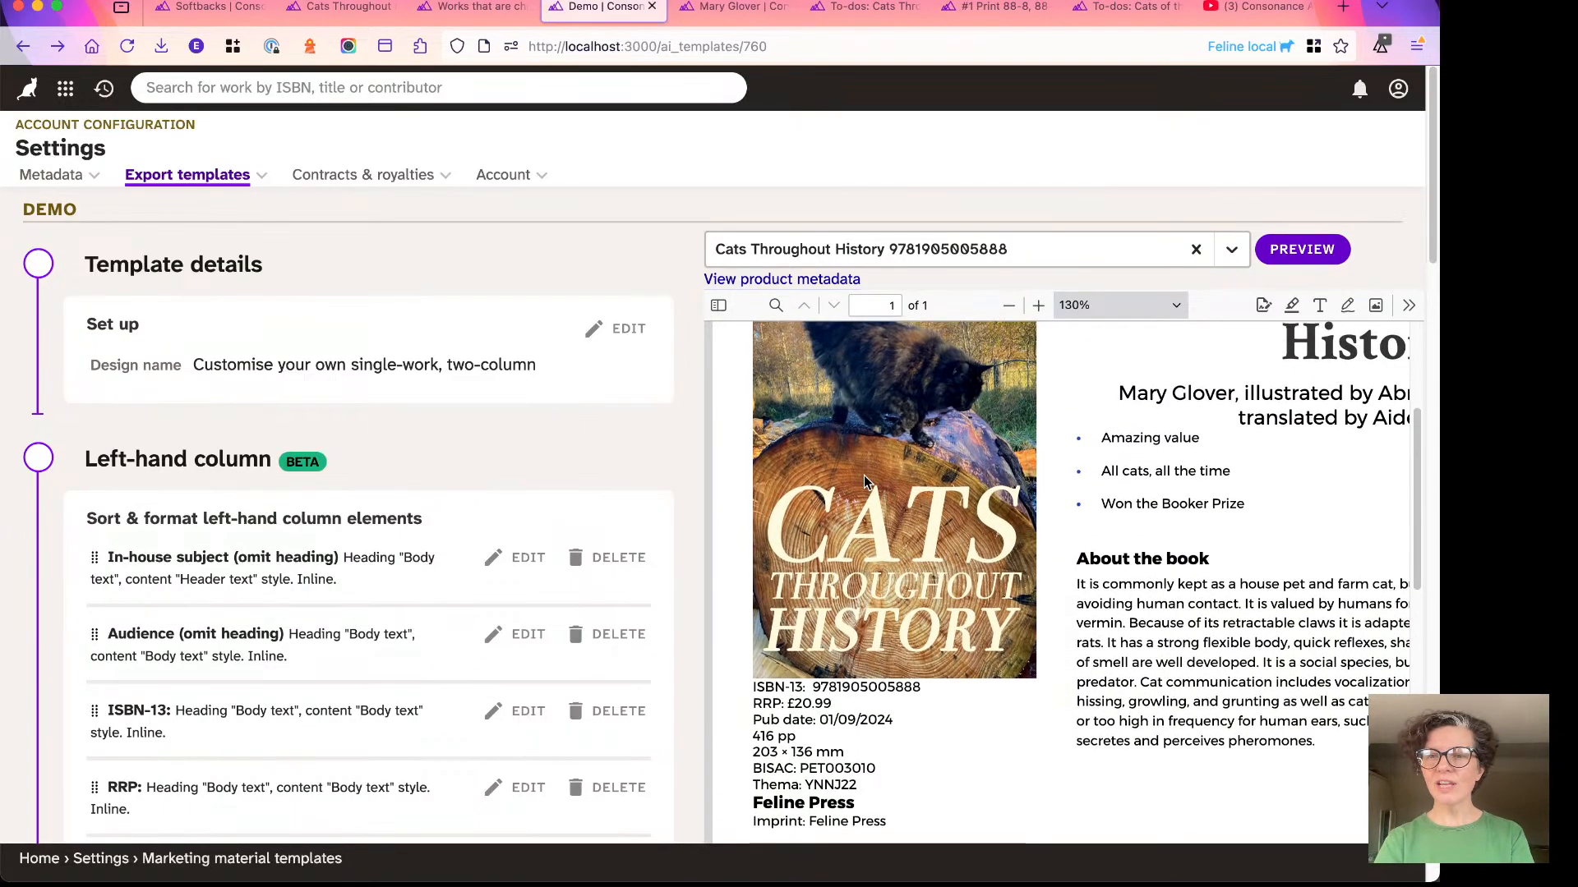
scroll(864, 481, "up", 3)
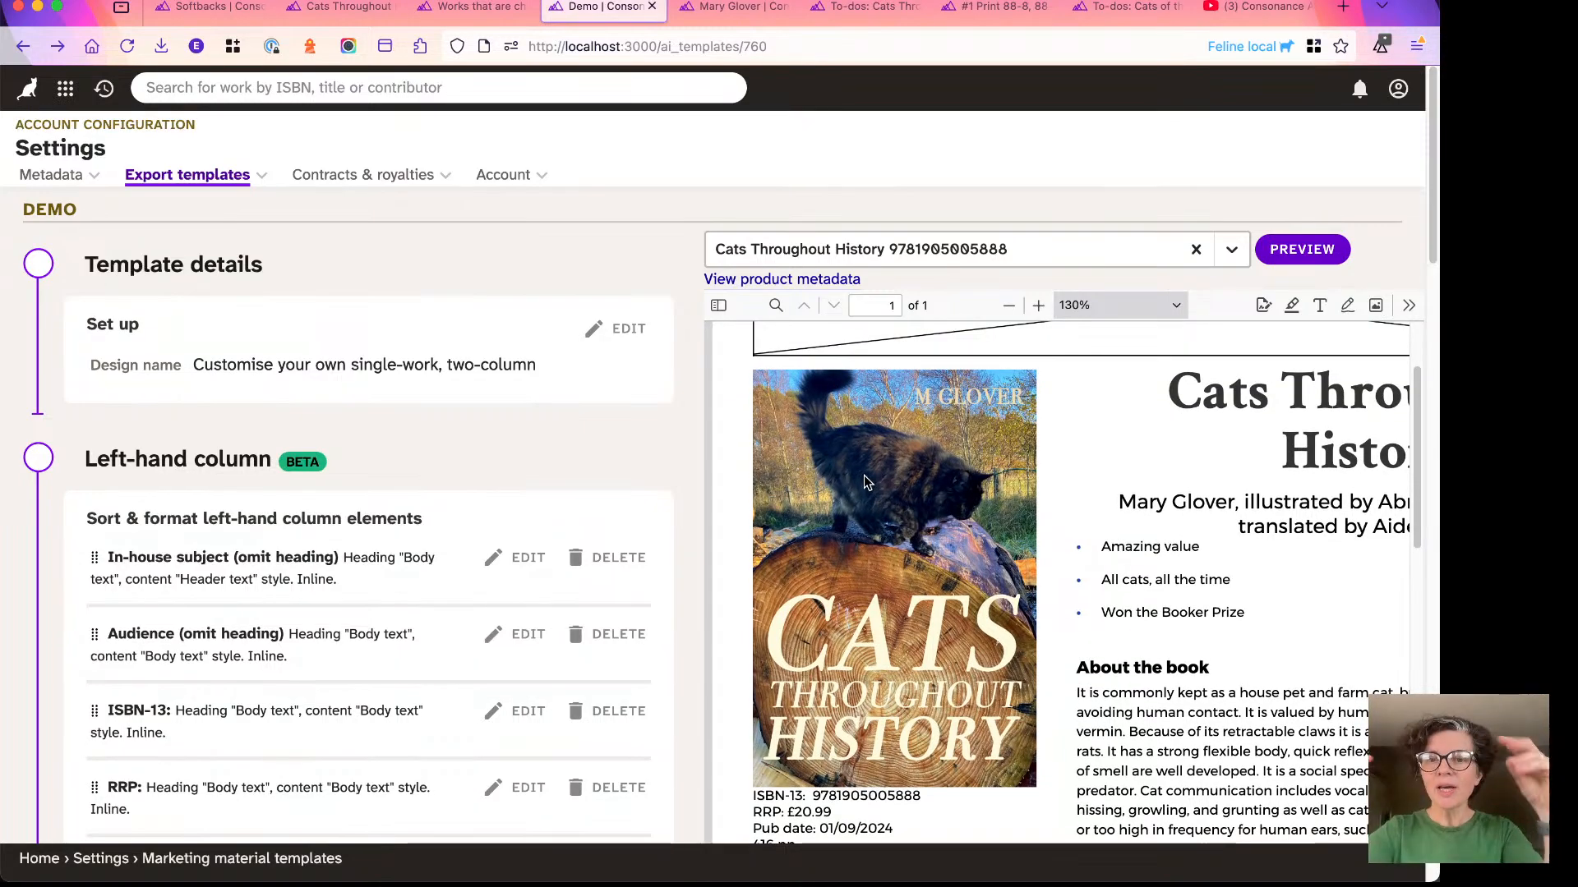
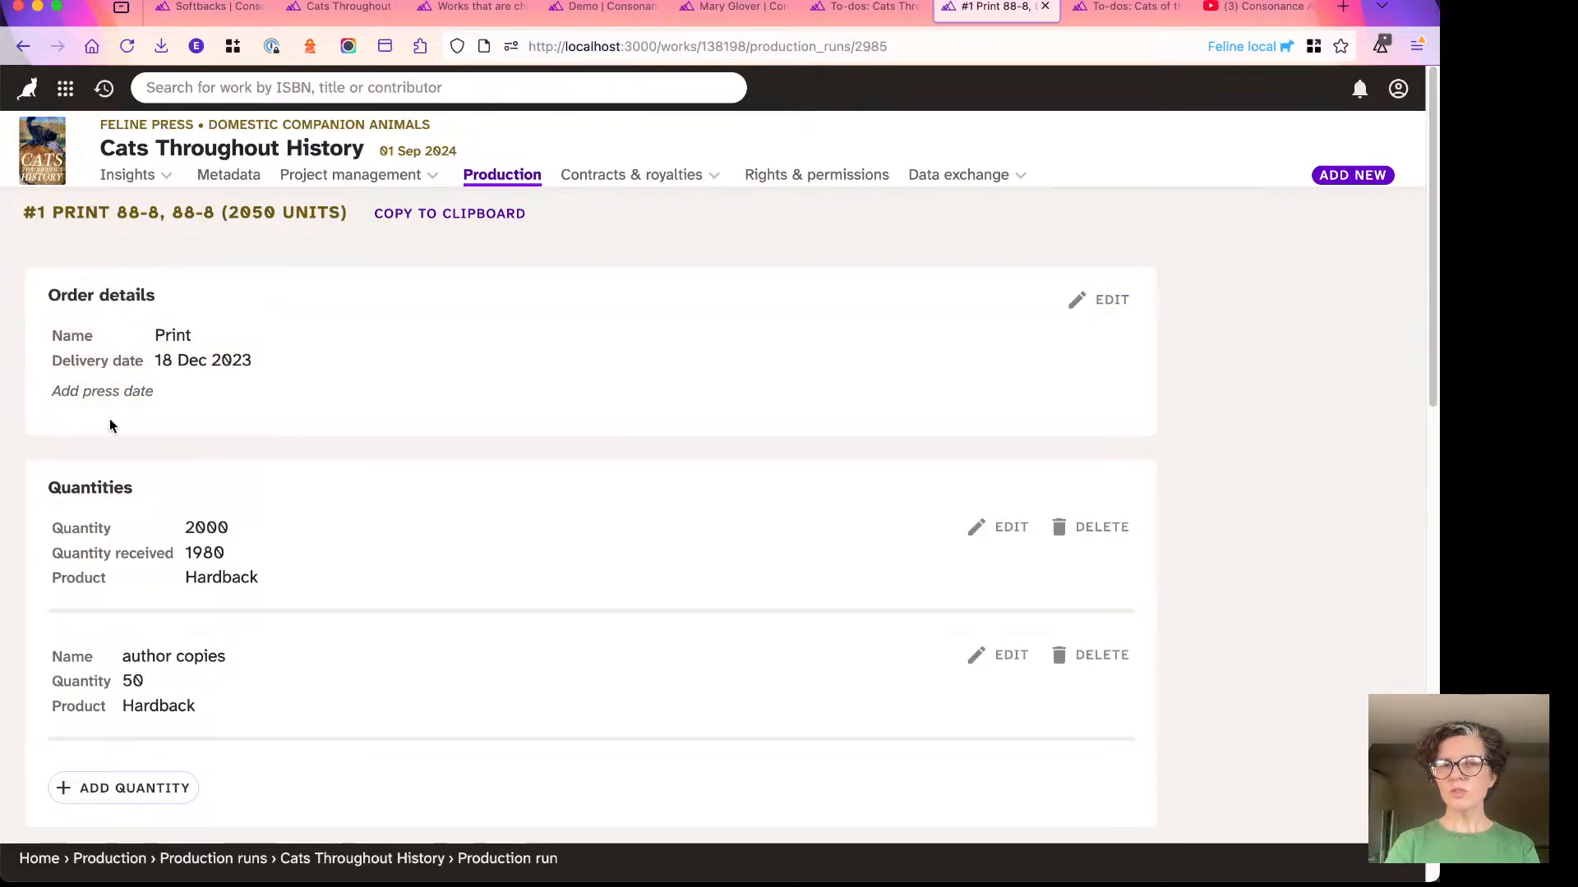
- Look over the print run's details, from order details and quantities through interior and bindings to the cover, finish and embellishment sections
scroll(112, 425, "down", 3)
scroll(158, 362, "down", 4)
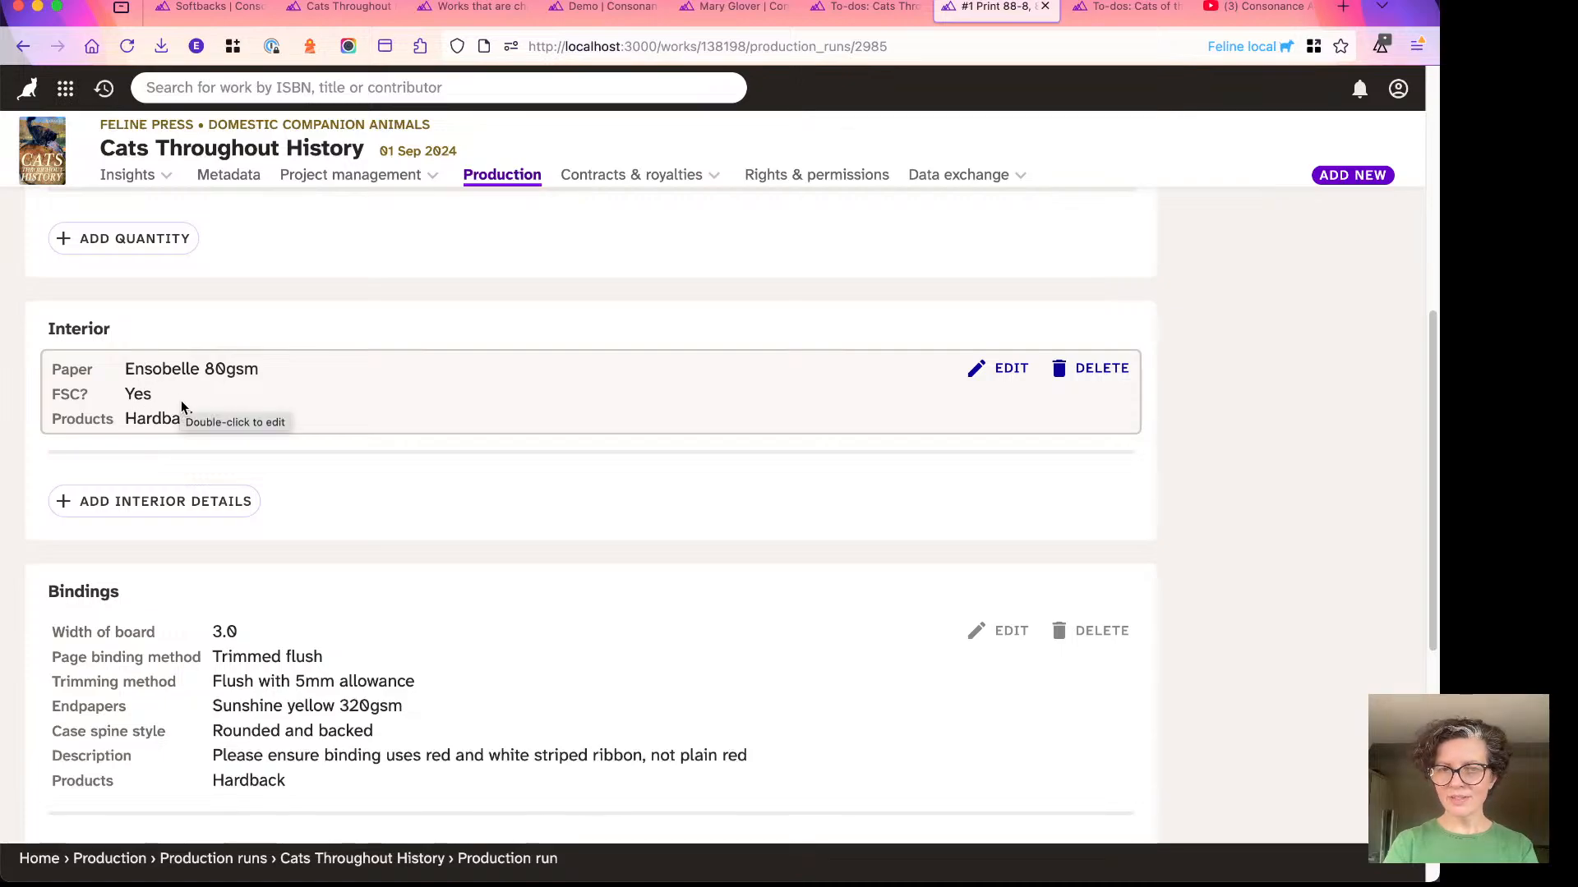
scroll(120, 501, "down", 3)
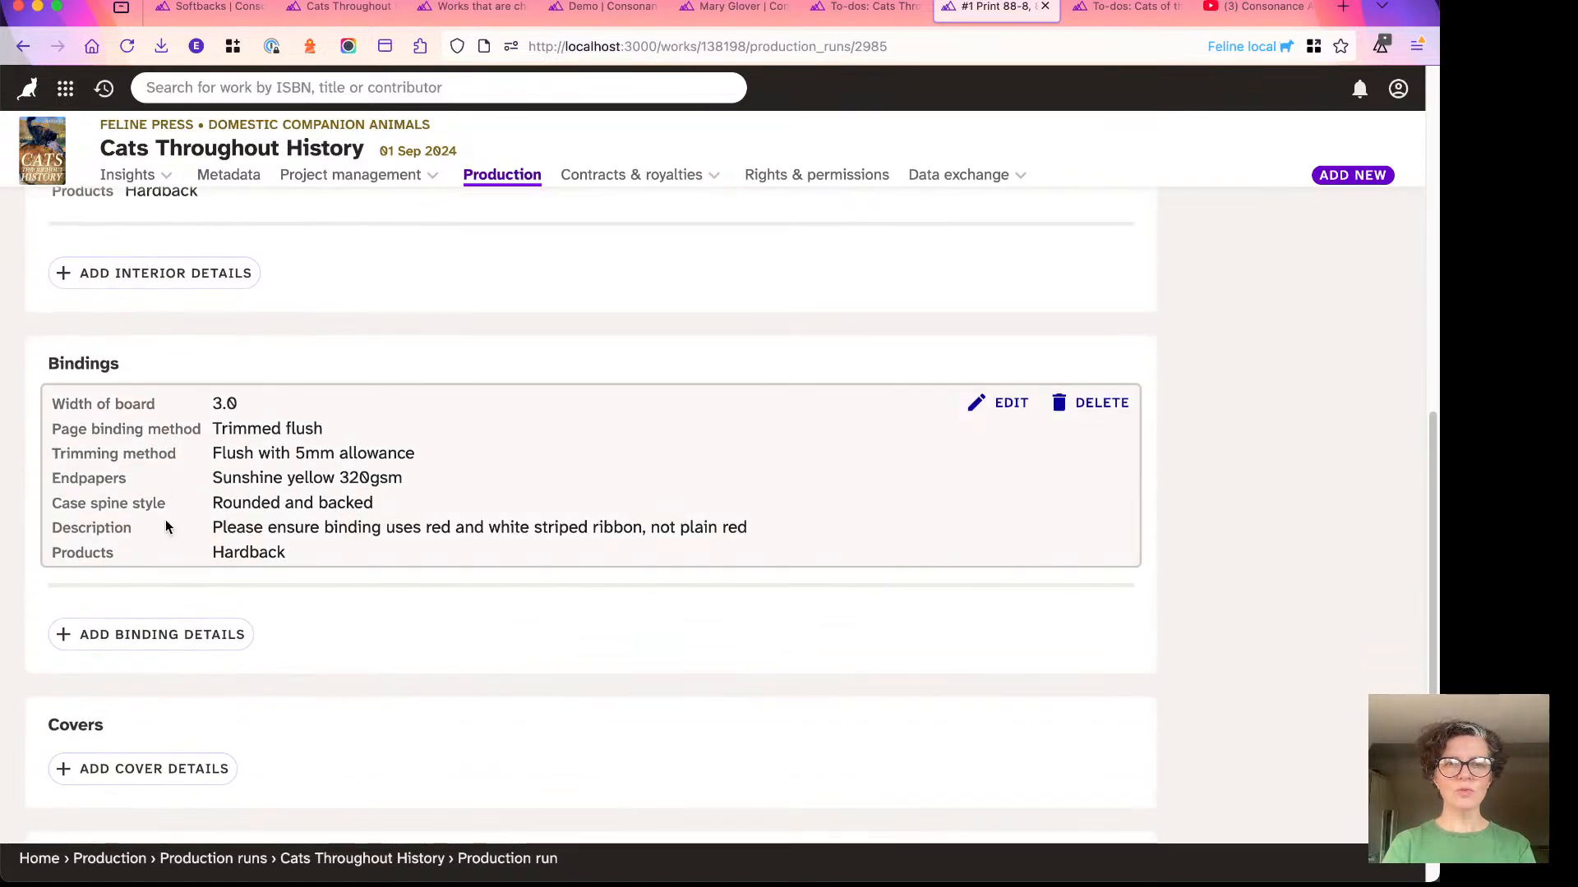
scroll(132, 510, "down", 4)
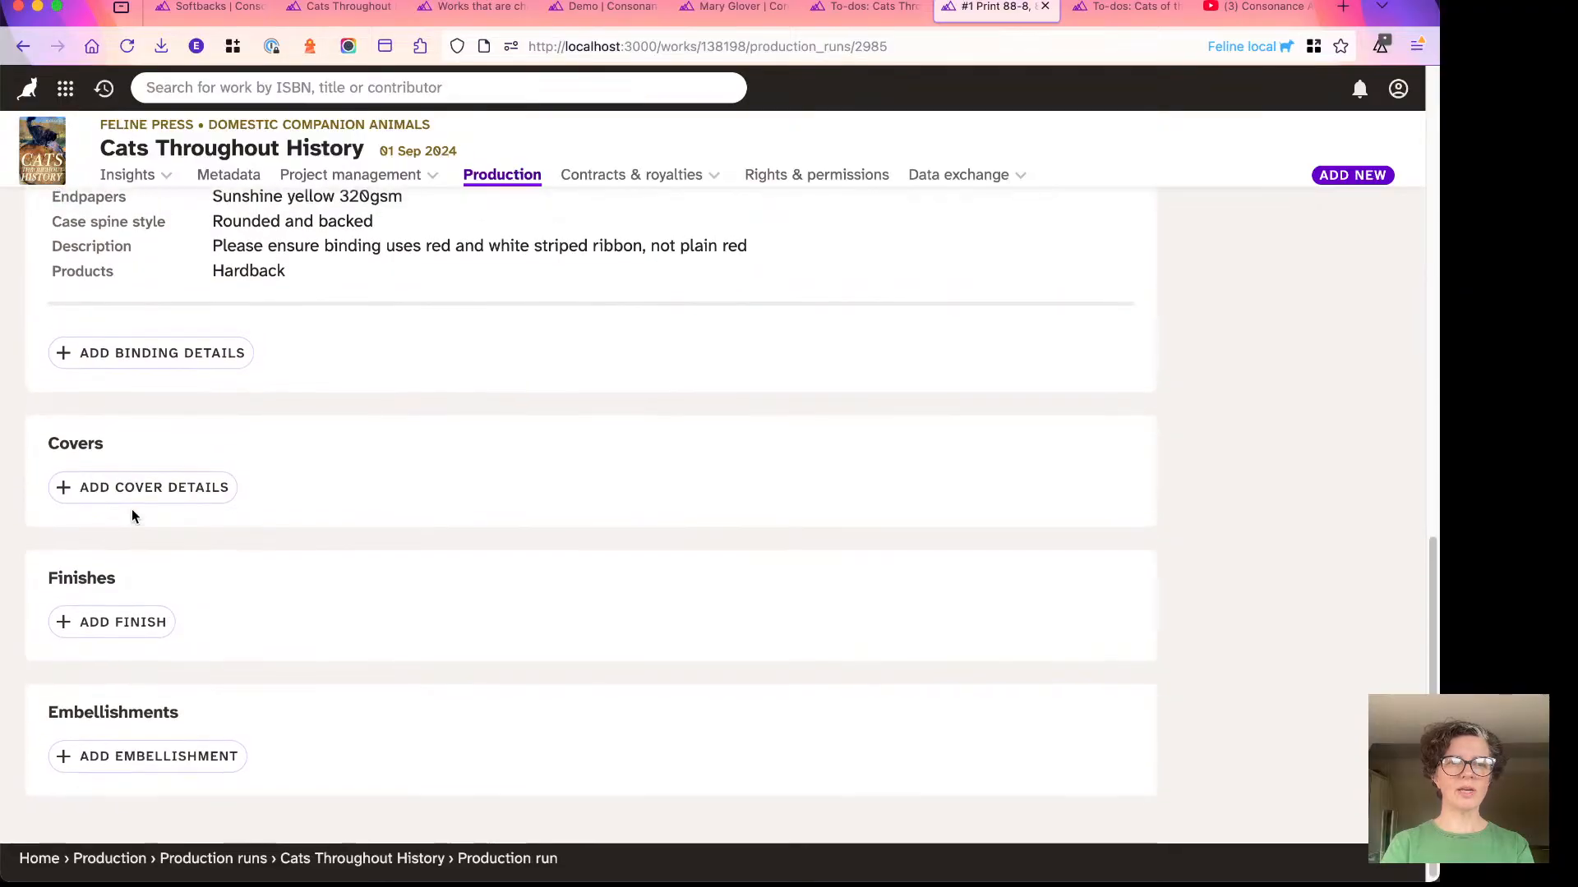
scroll(170, 679, "up", 10)
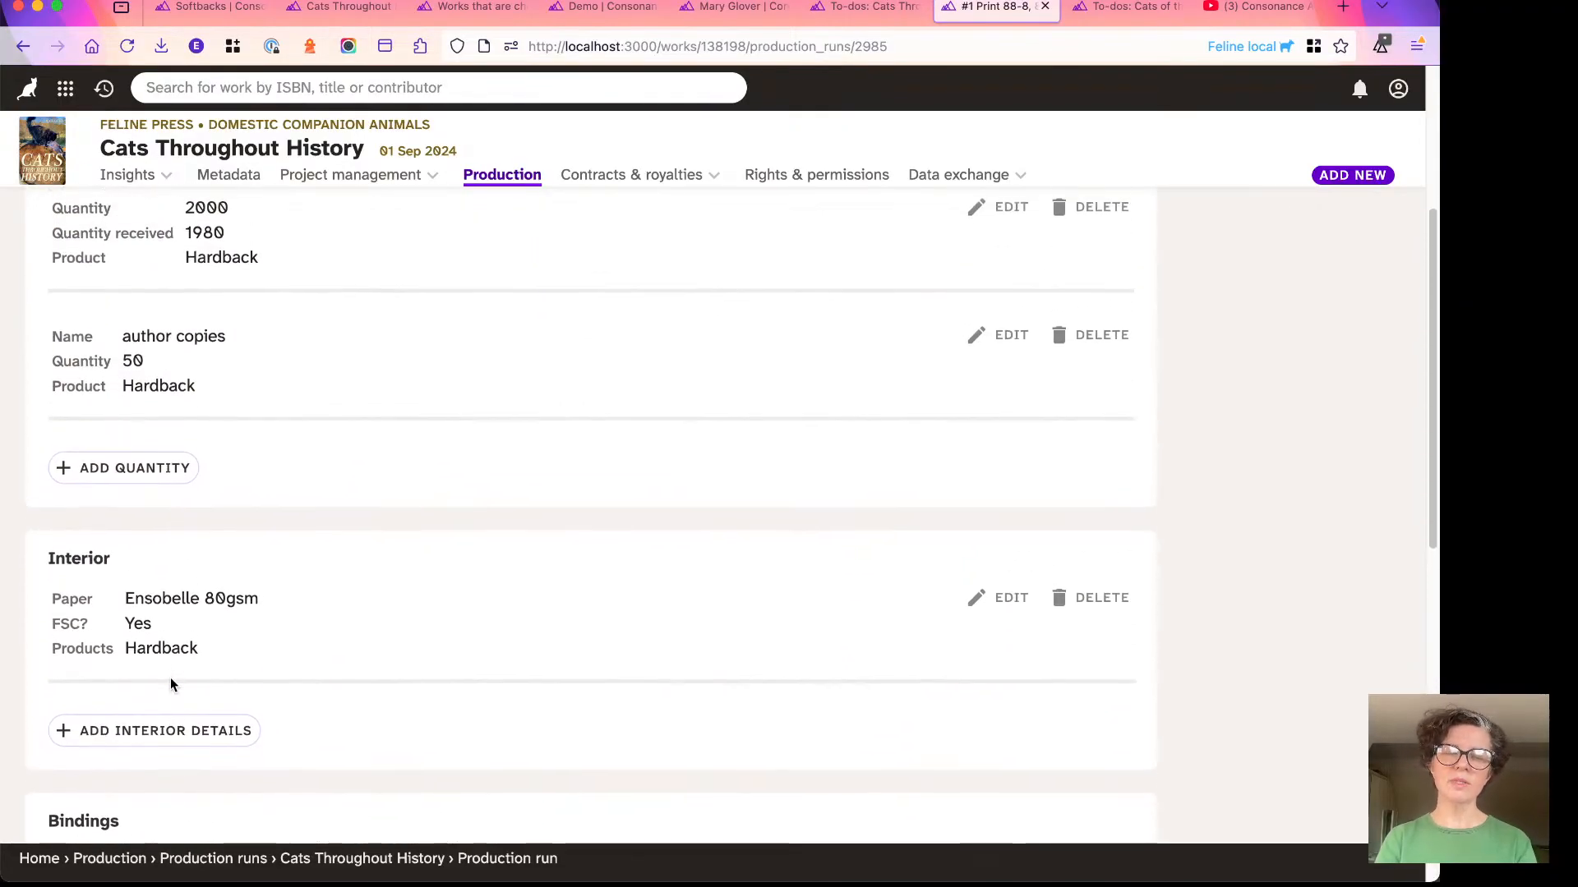
scroll(170, 683, "up", 4)
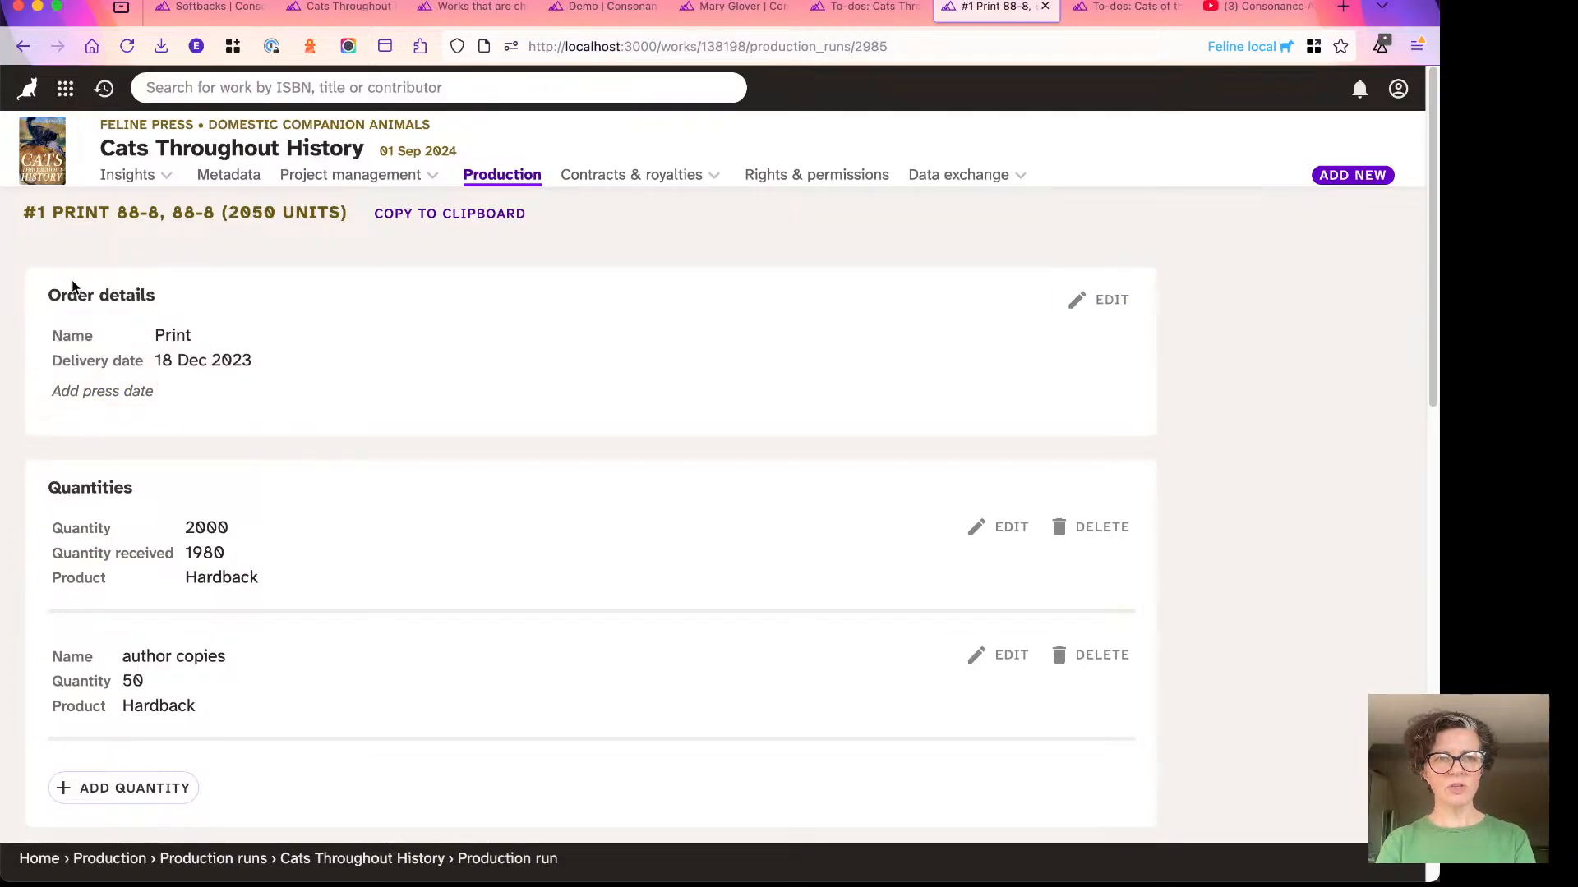
- Edit the print run's order details, set the press date to 22/07/2025, and try to save
left_click(391, 361)
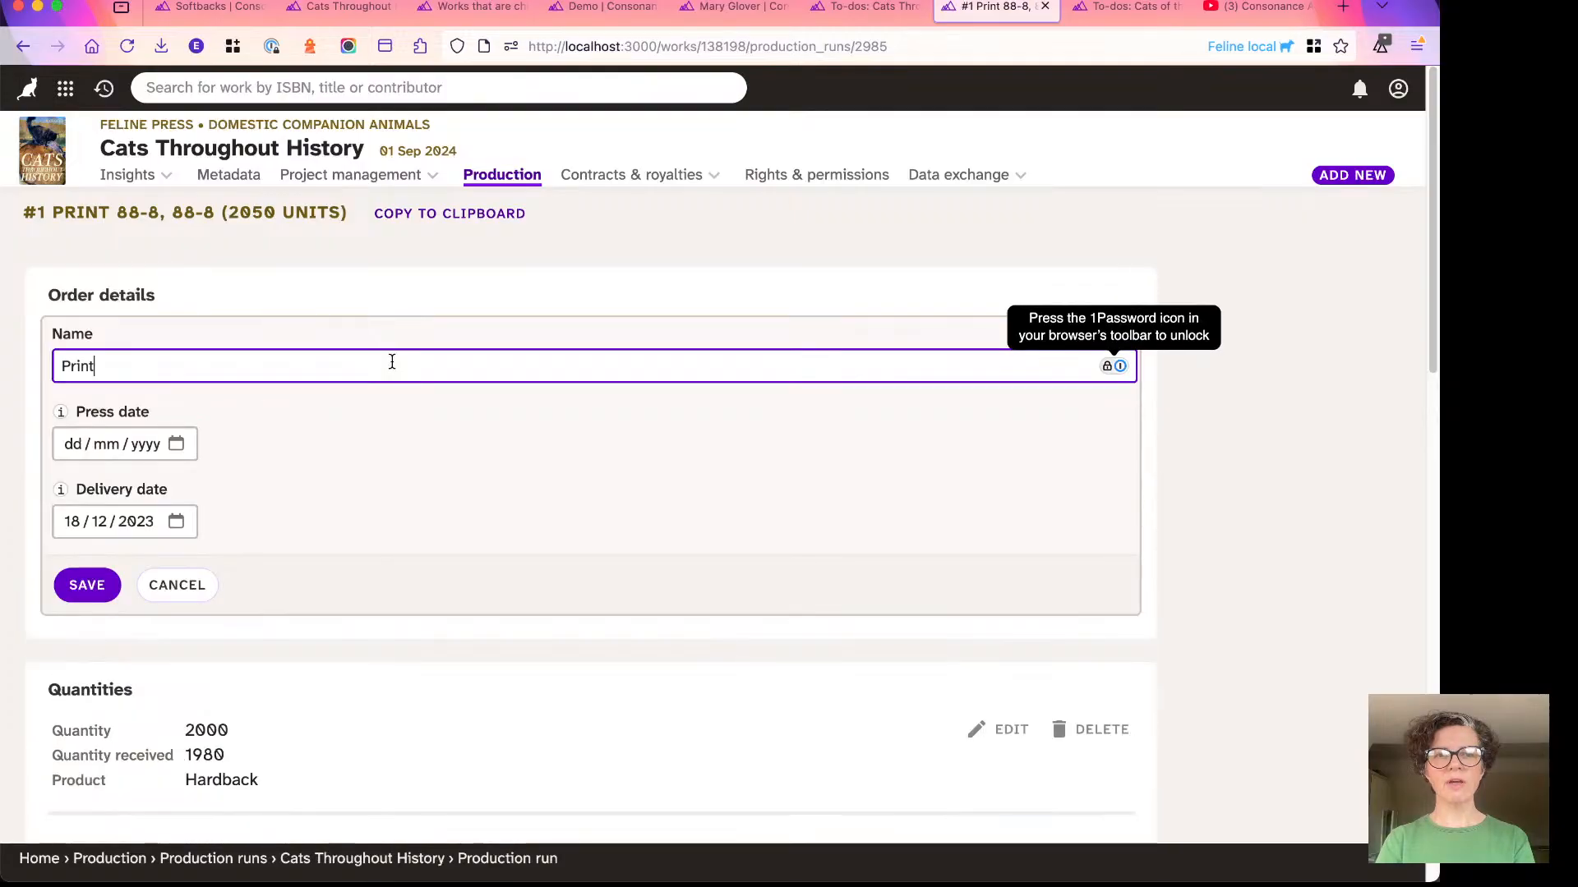
left_click(179, 322)
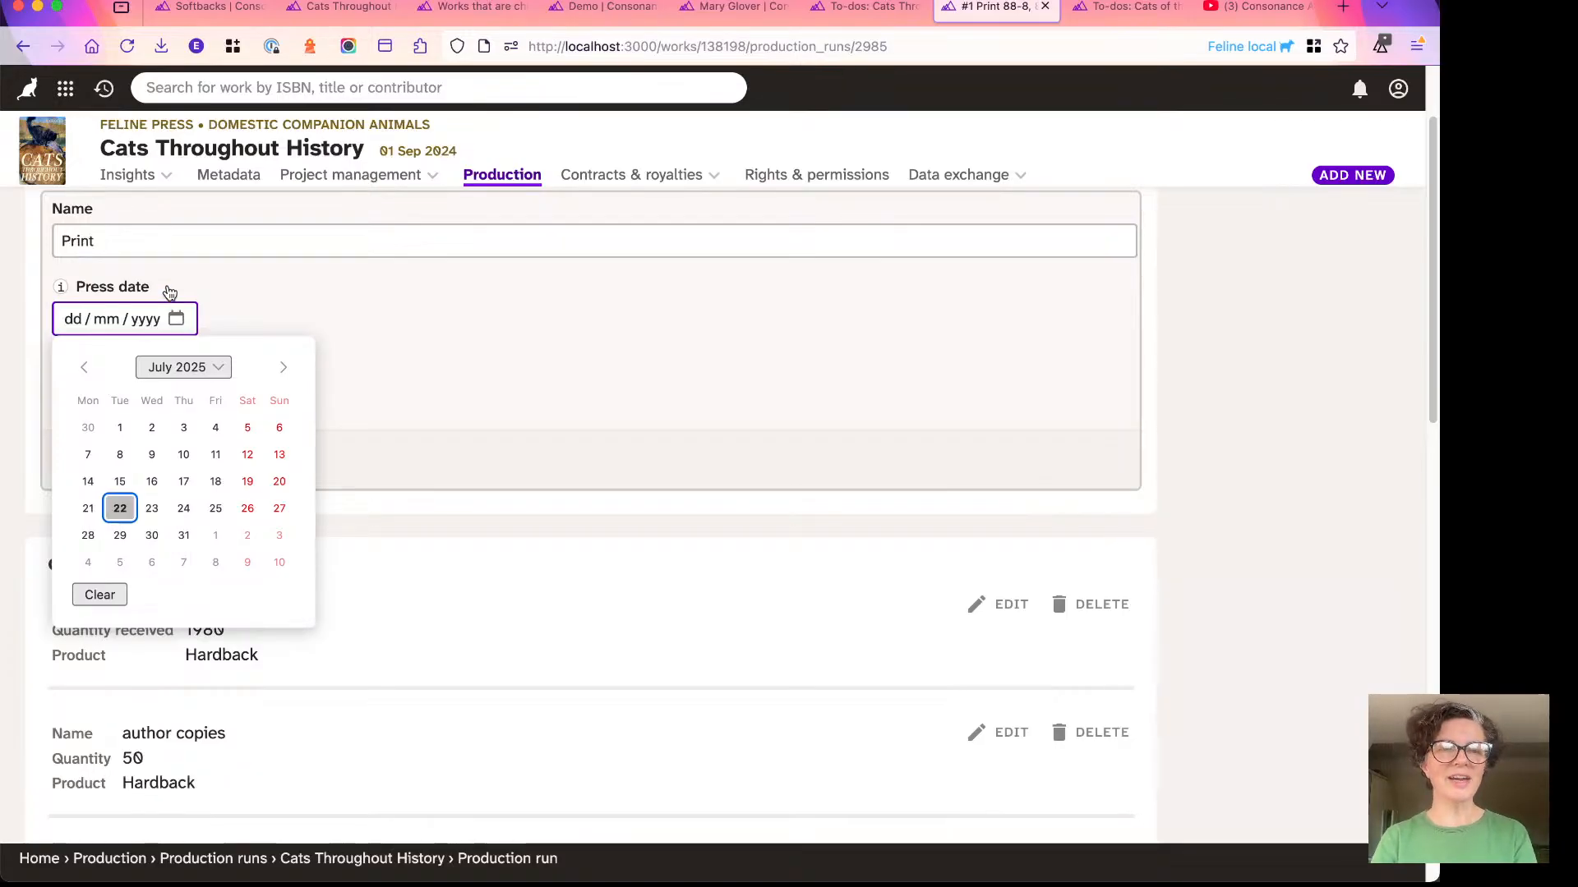
left_click(120, 508)
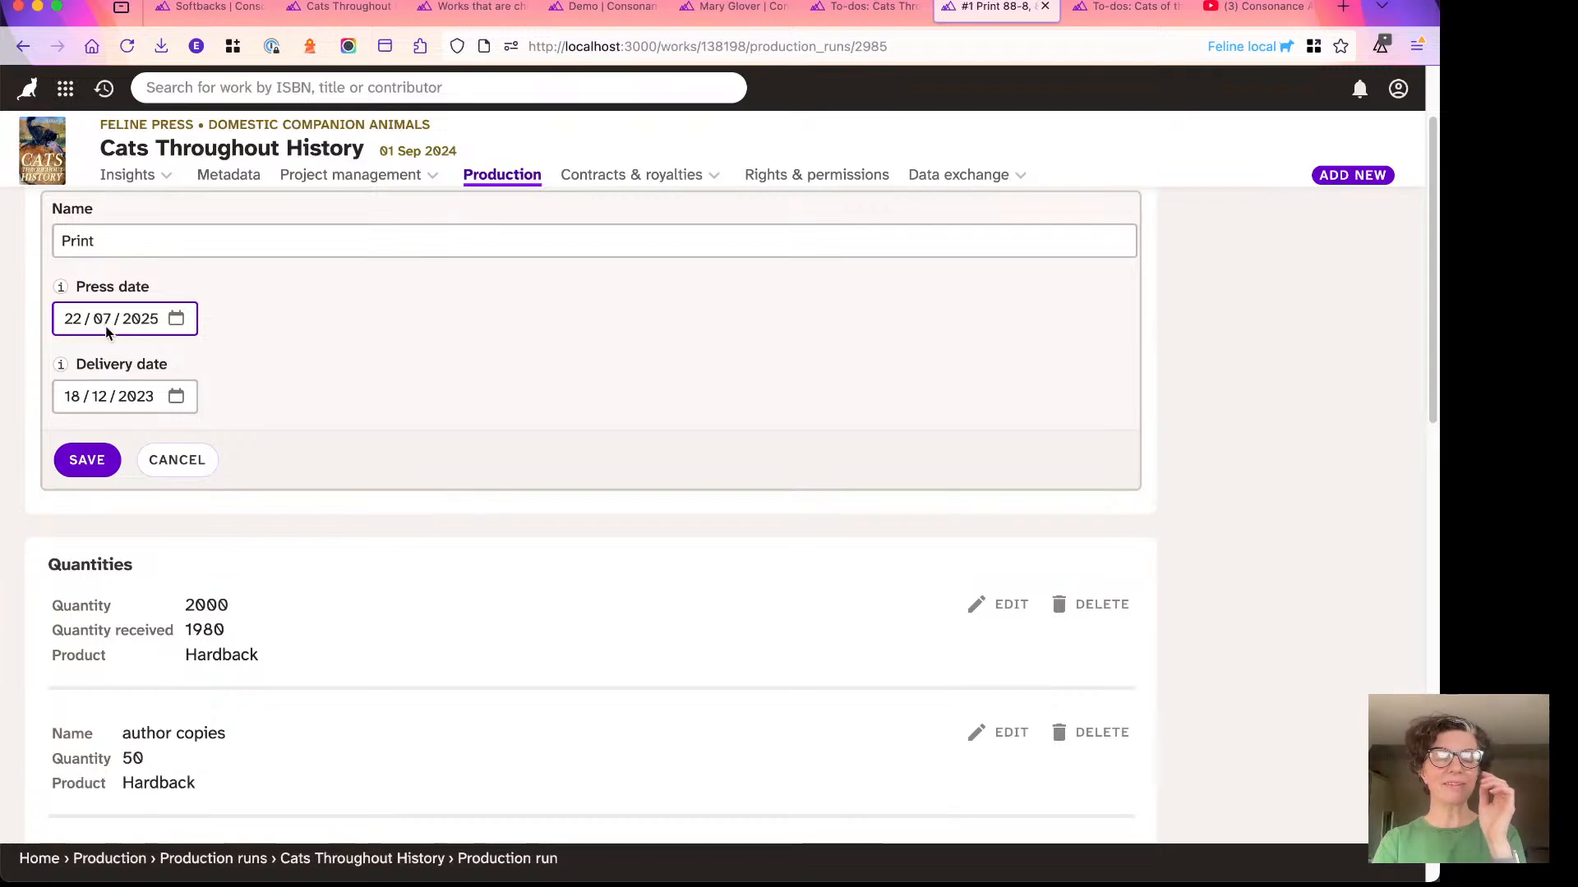
left_click(84, 456)
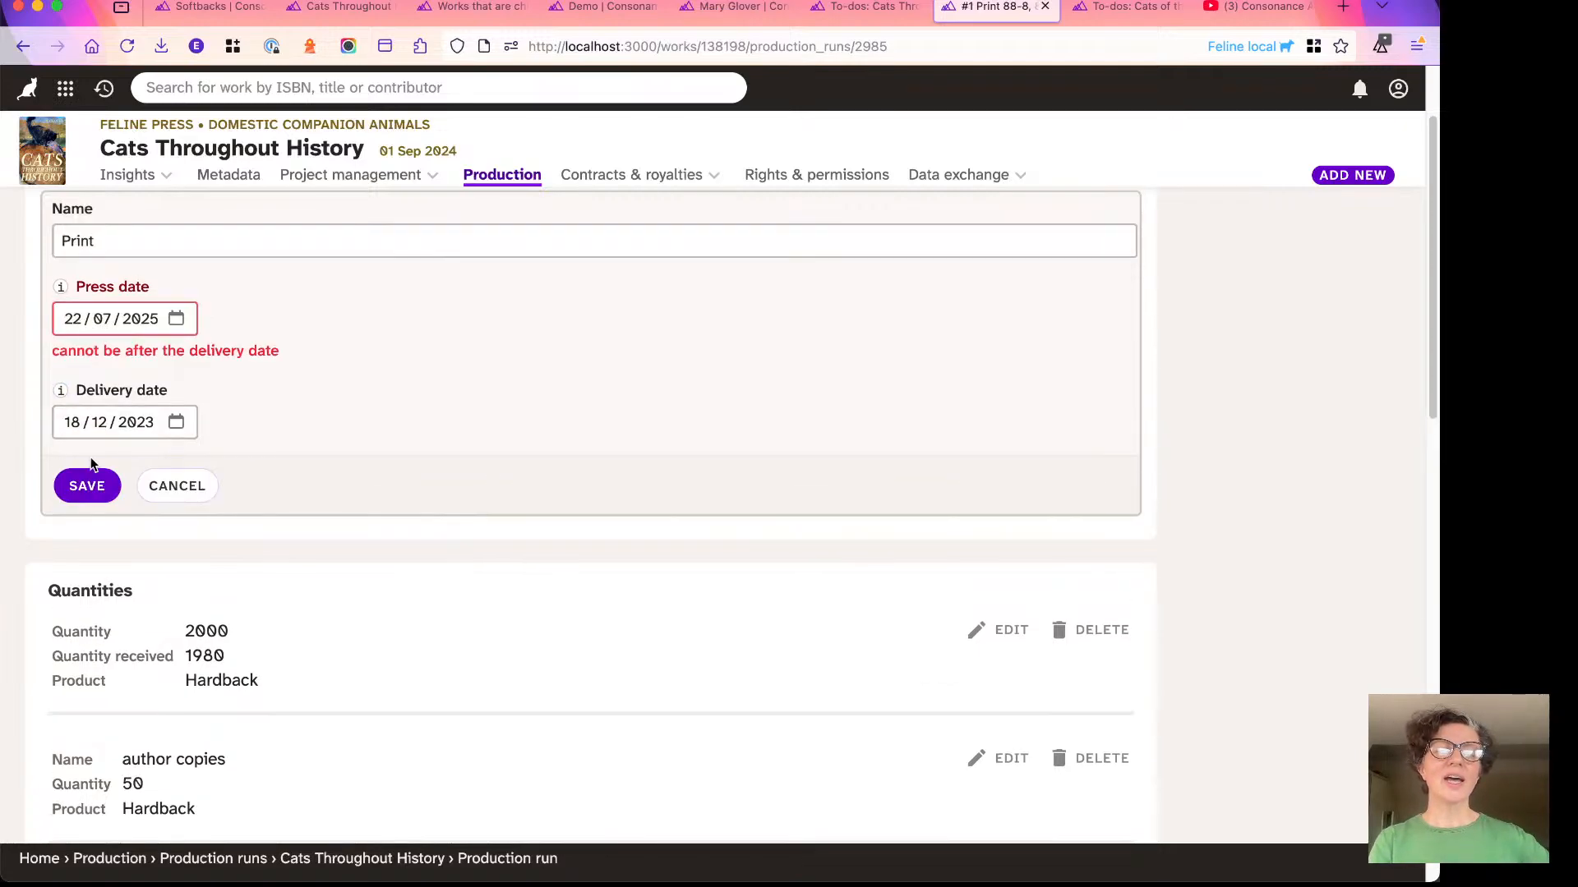
- Change the year of the press date to 2022 and save the order details
left_click(170, 329)
left_click(135, 324)
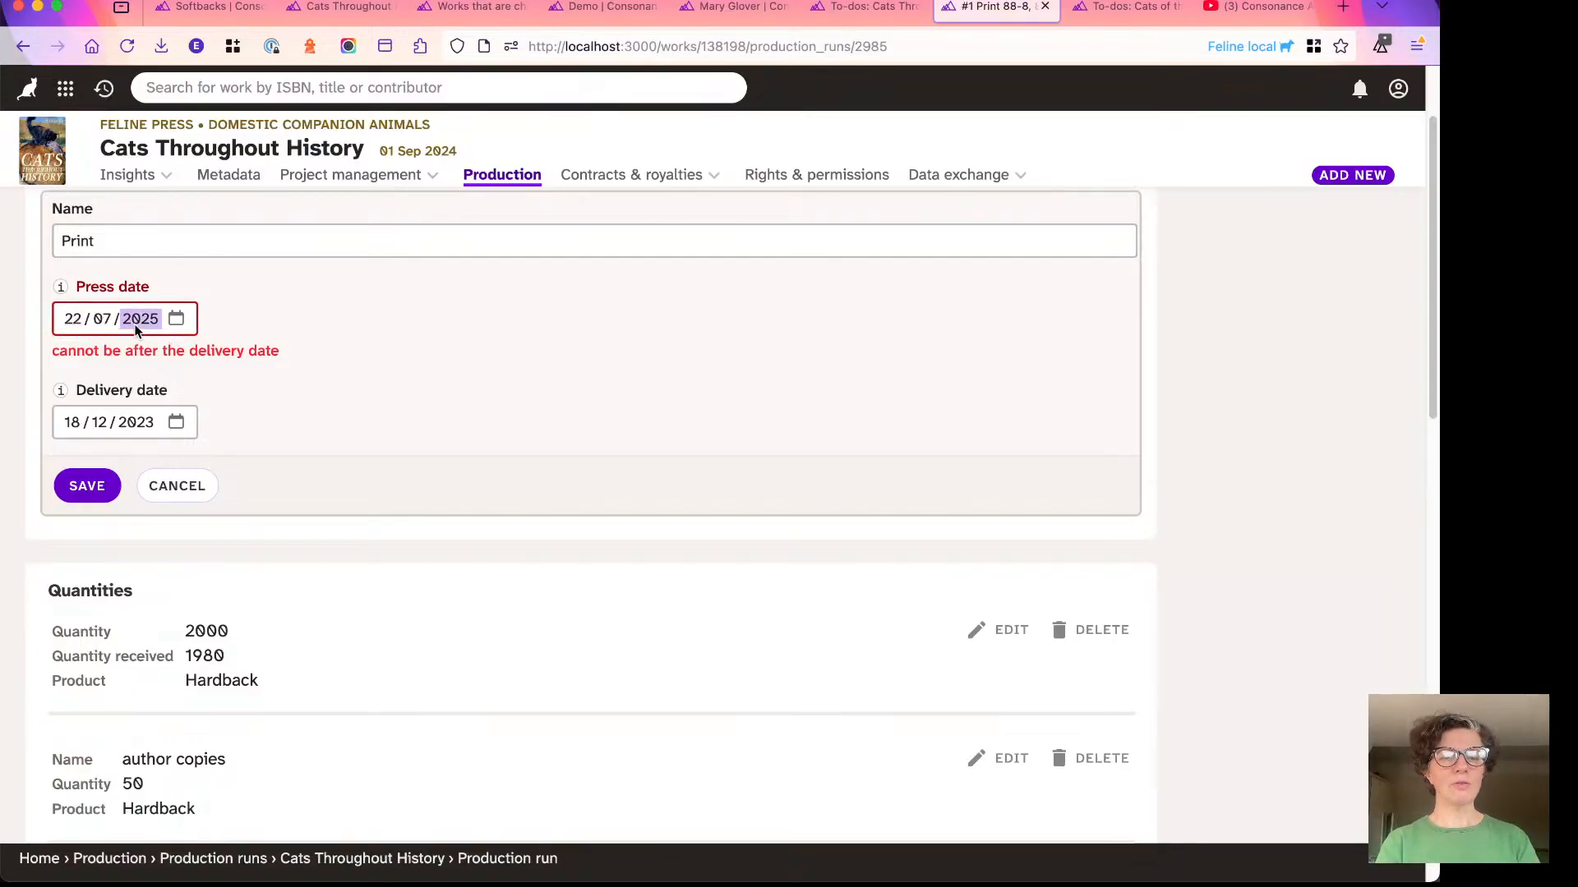
type("2022")
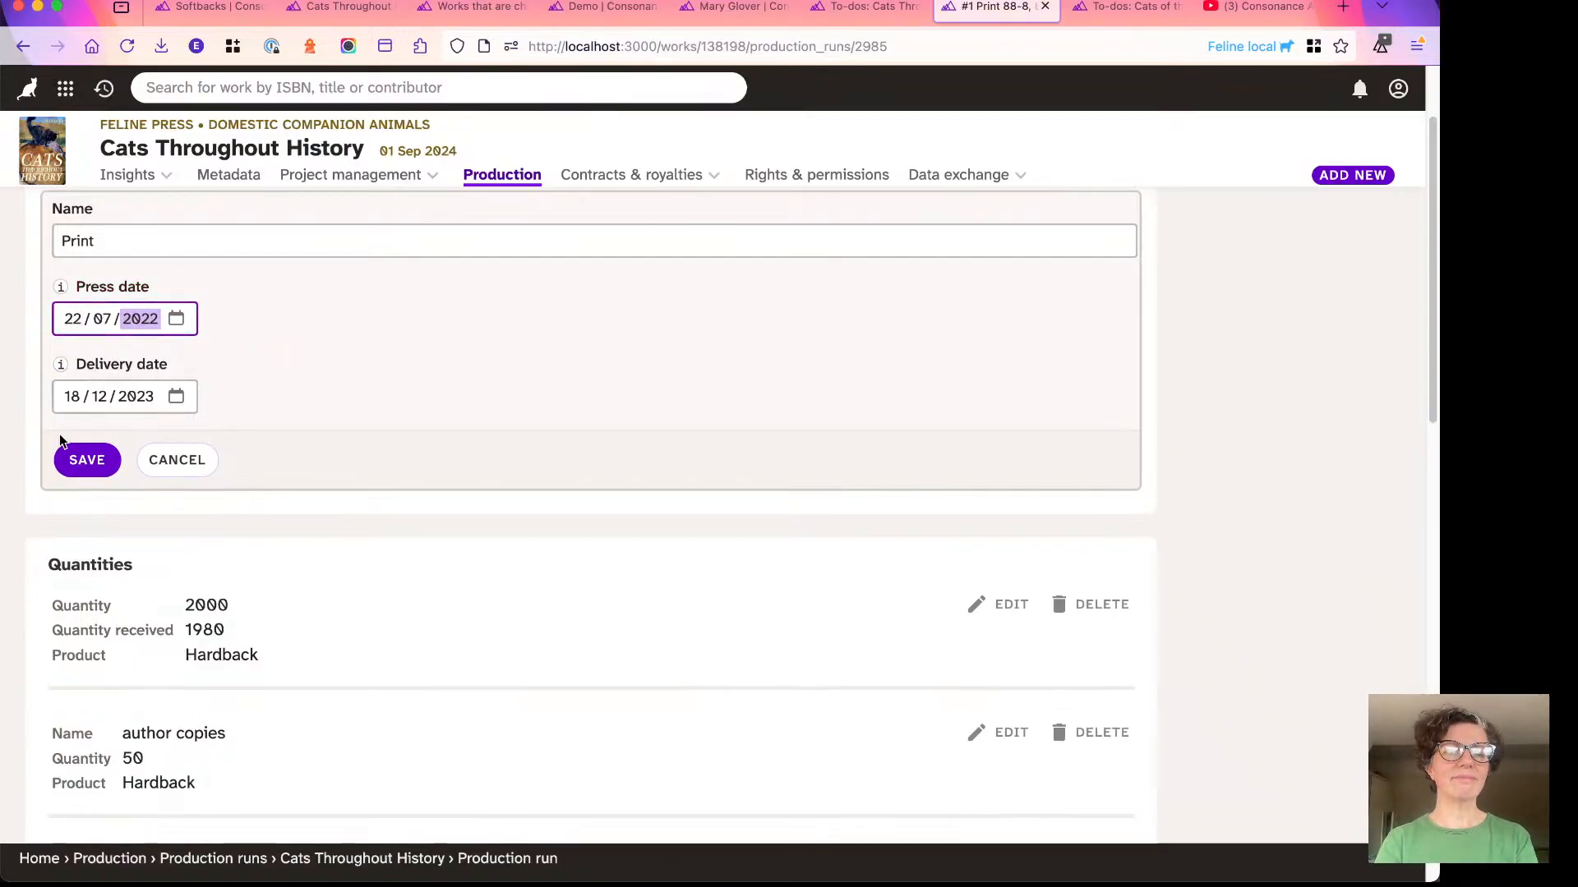
left_click(87, 458)
scroll(151, 292, "up", 2)
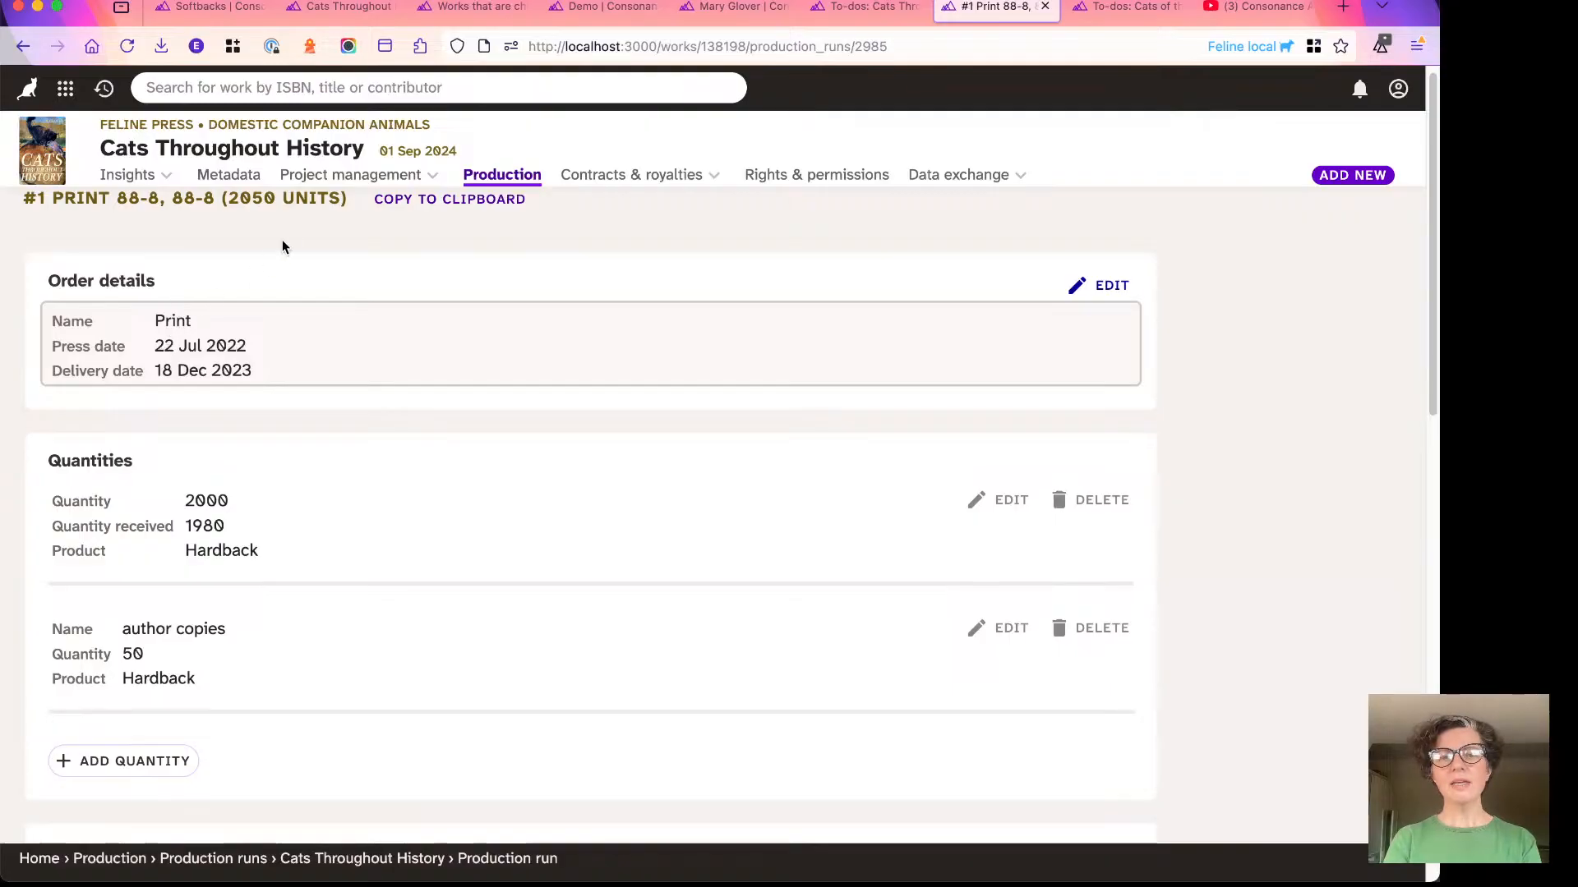
- Go to the work's to-dos and start a new to-do reading "Check that the printer has received files"
left_click(335, 175)
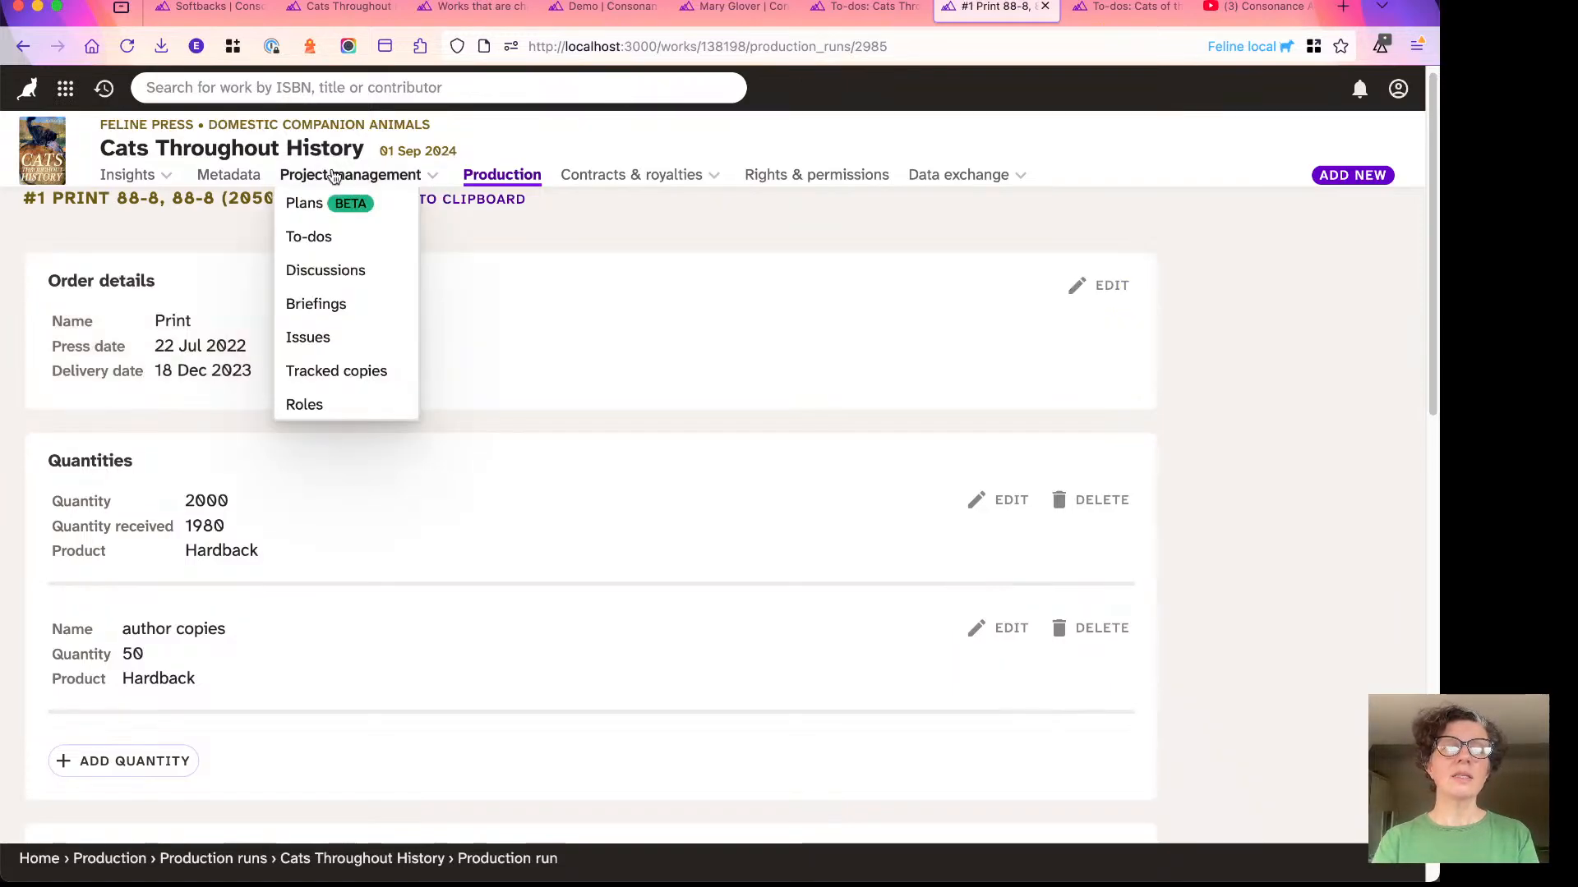
left_click(307, 238)
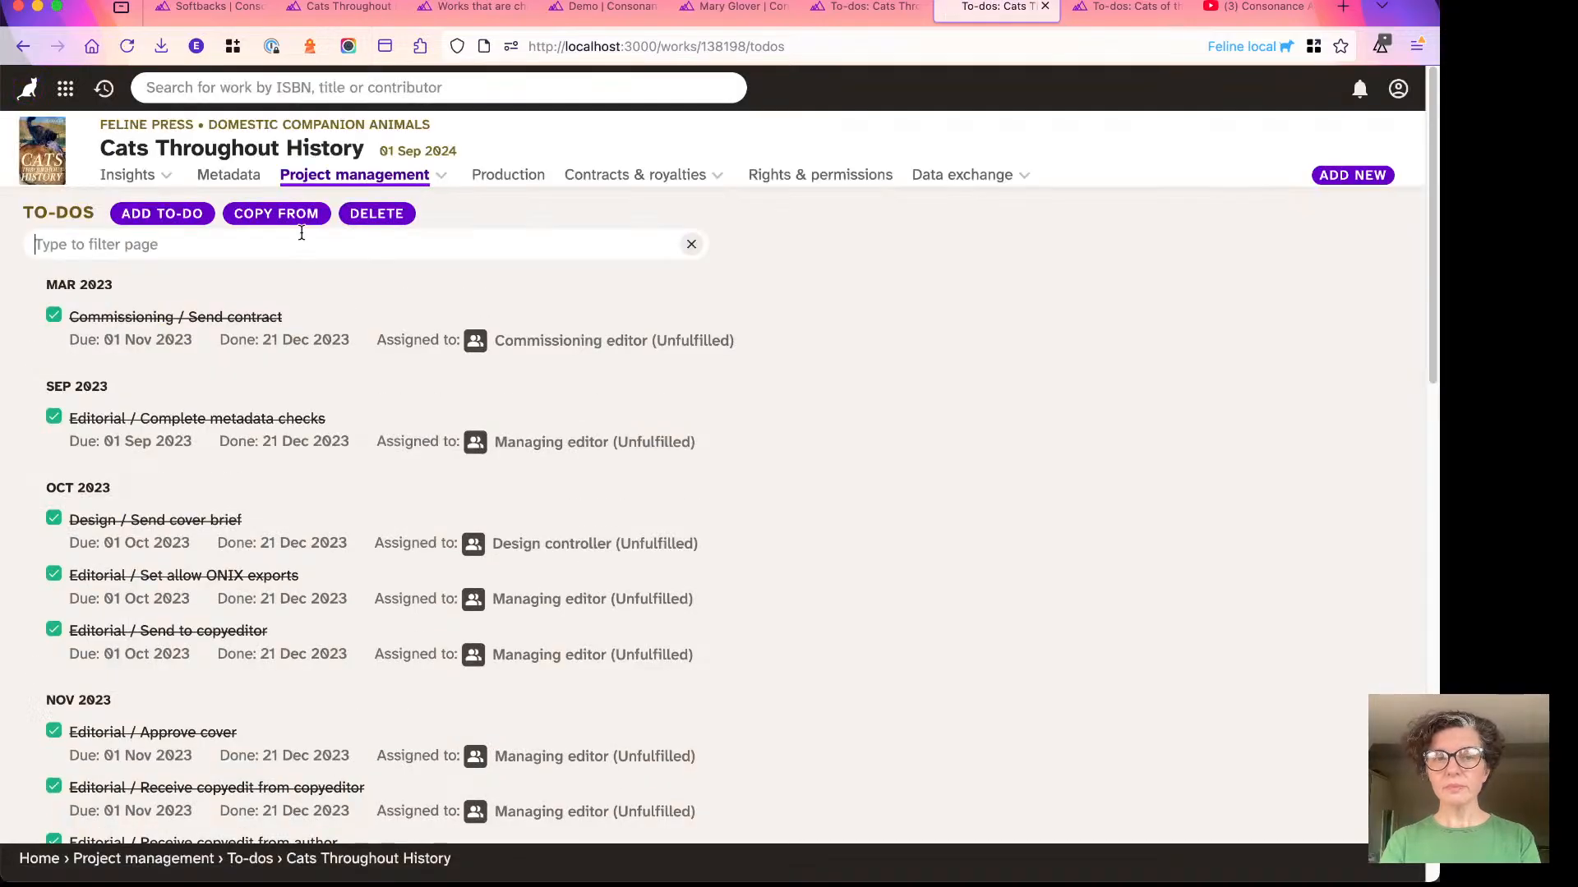
left_click(175, 211)
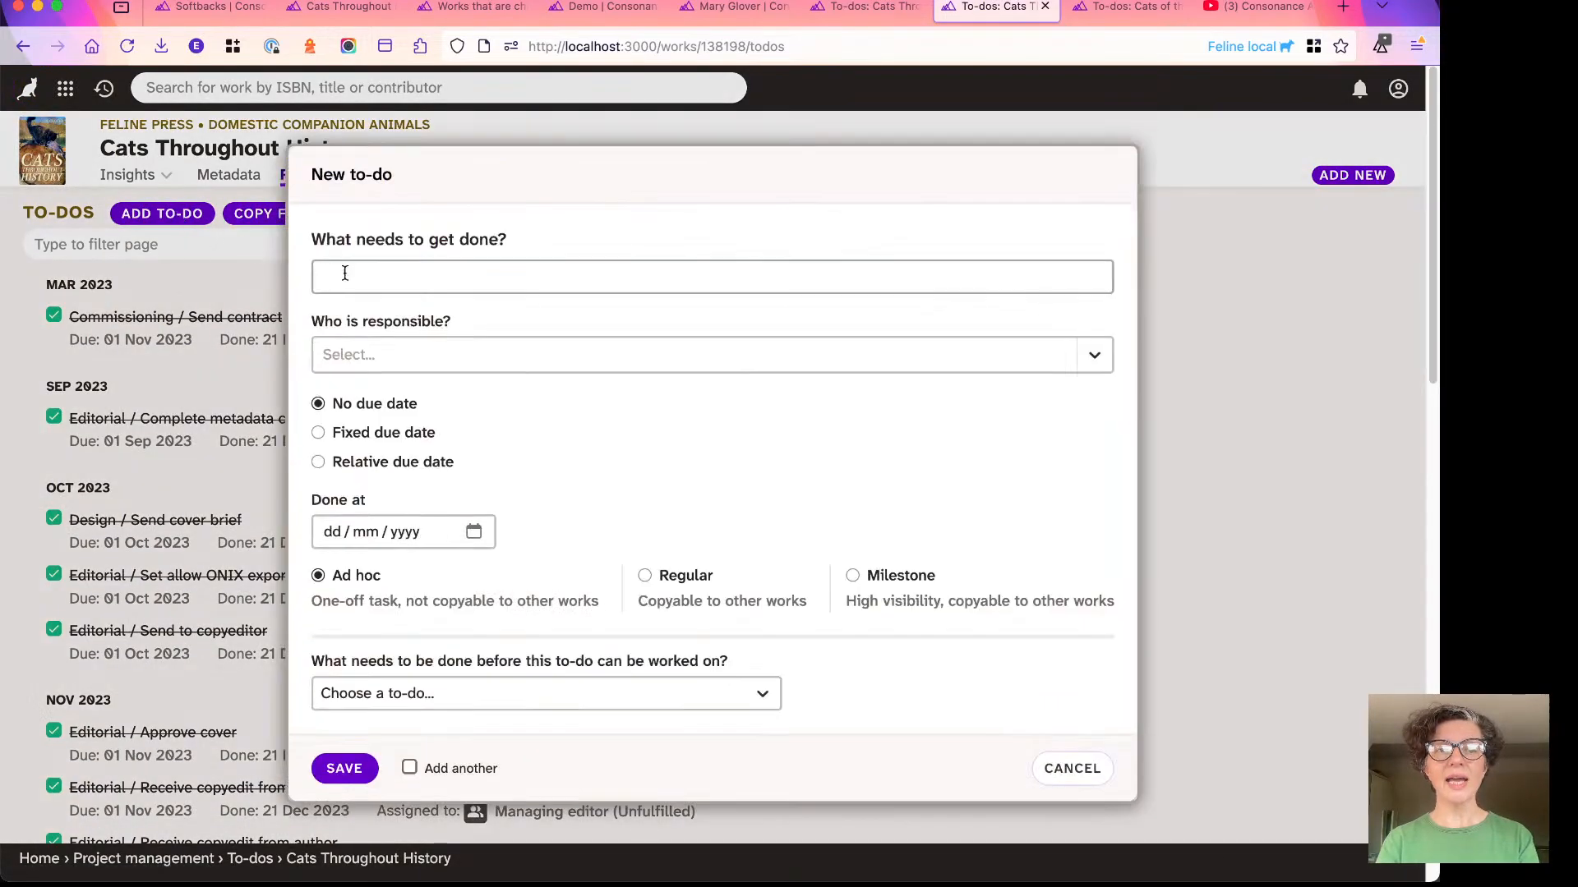
type("Check ")
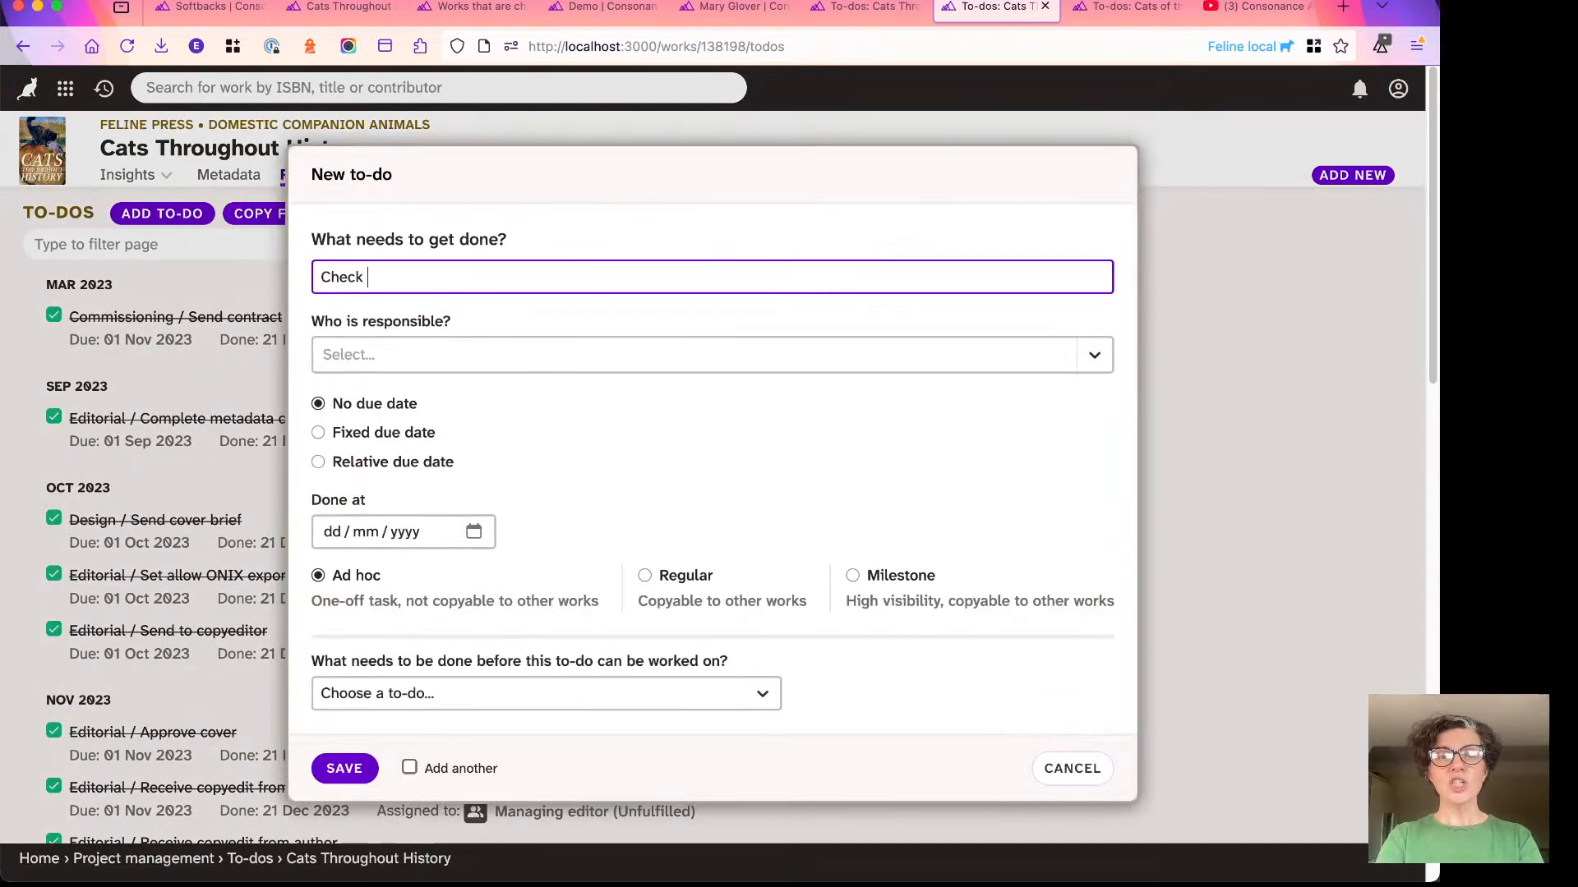
type("that we have")
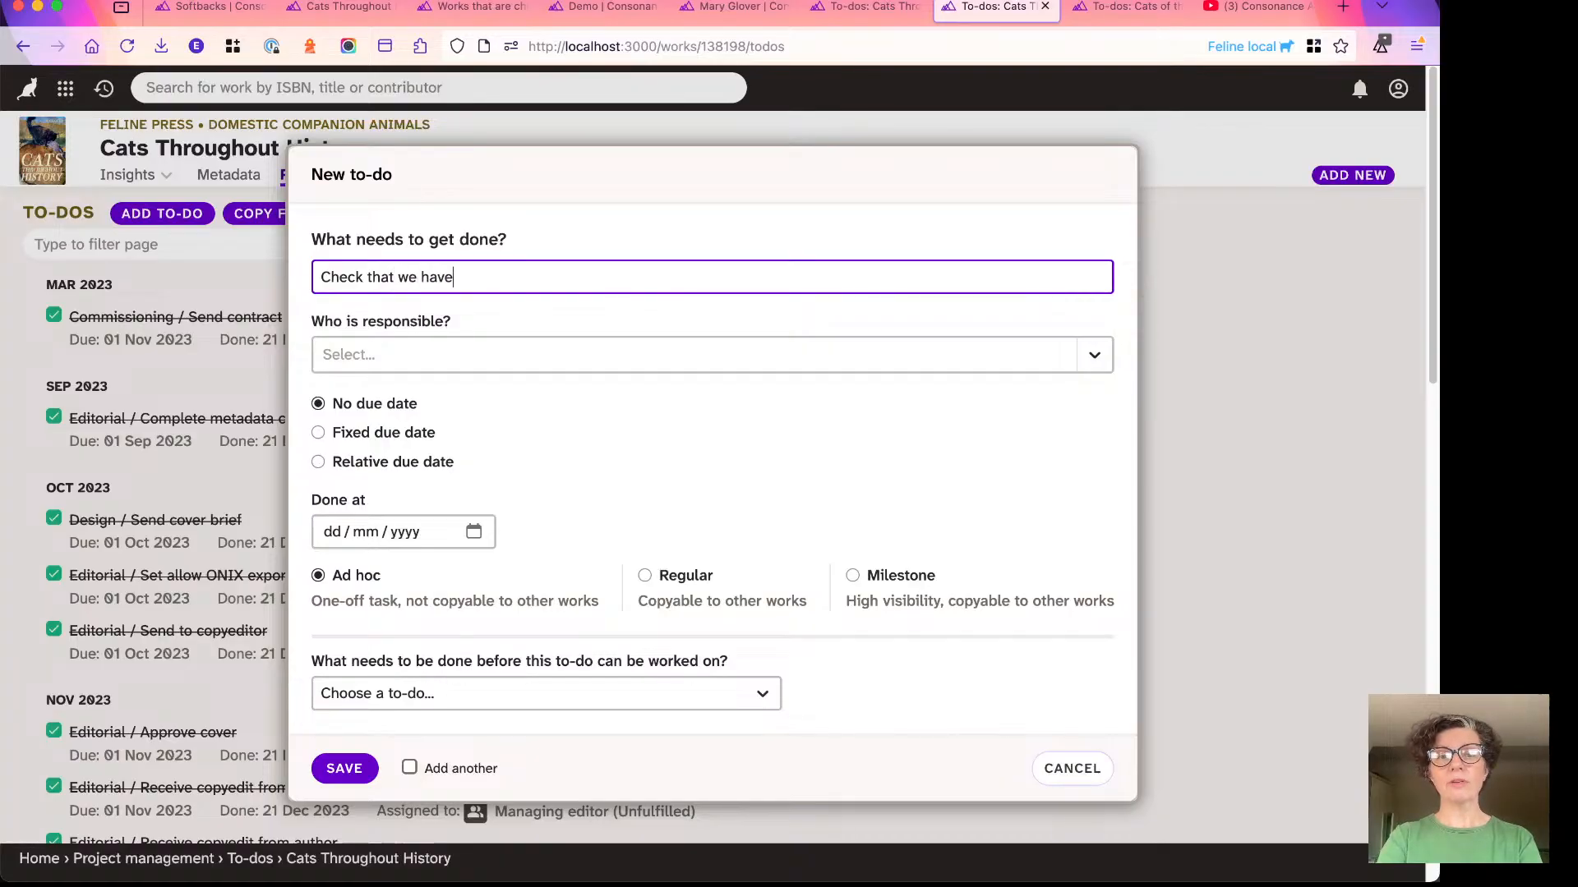
type(" se")
key("BackSpace")
key("BackSpace")
key("BackSpace")
key("BackSpace")
key("BackSpace")
key("BackSpace")
key("BackSpace")
key("BackSpace")
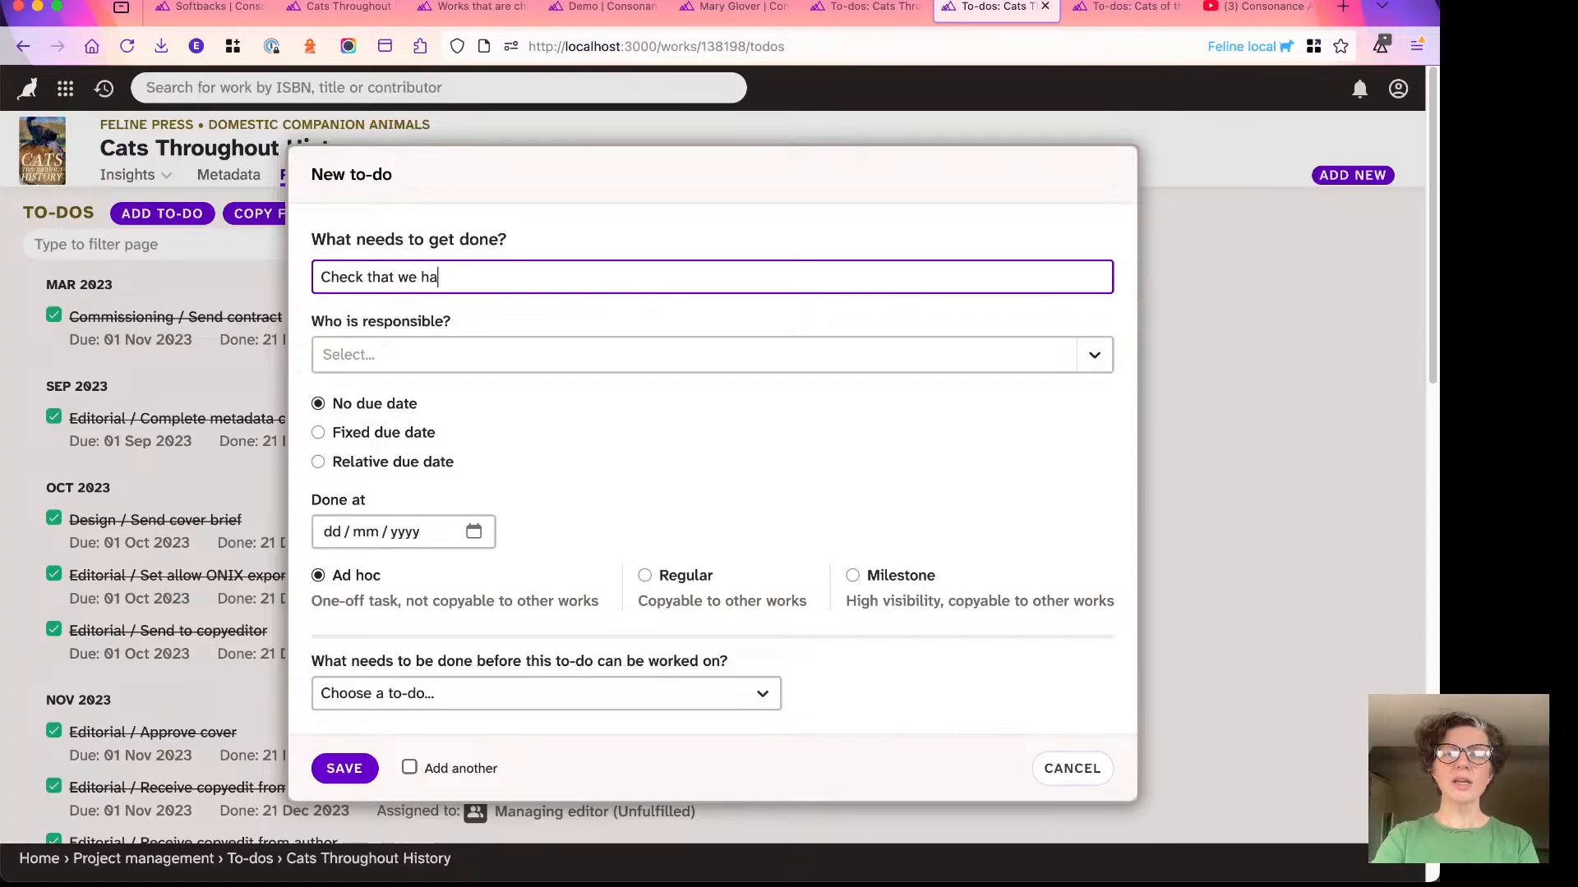
key("BackSpace")
key("BackSpace")
type("the print")
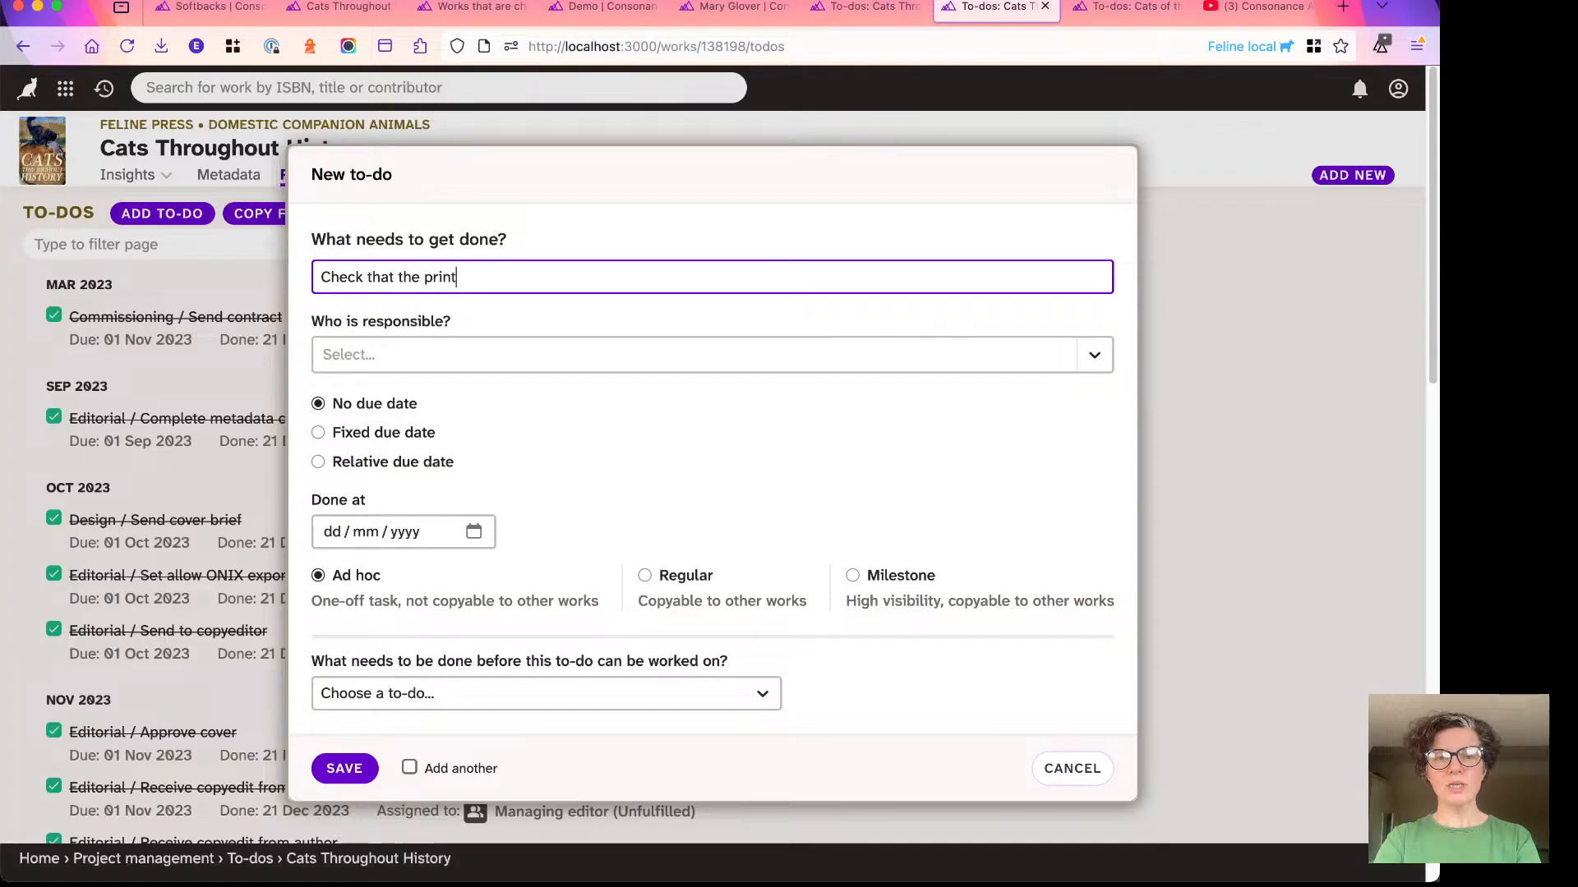
type("er has received files")
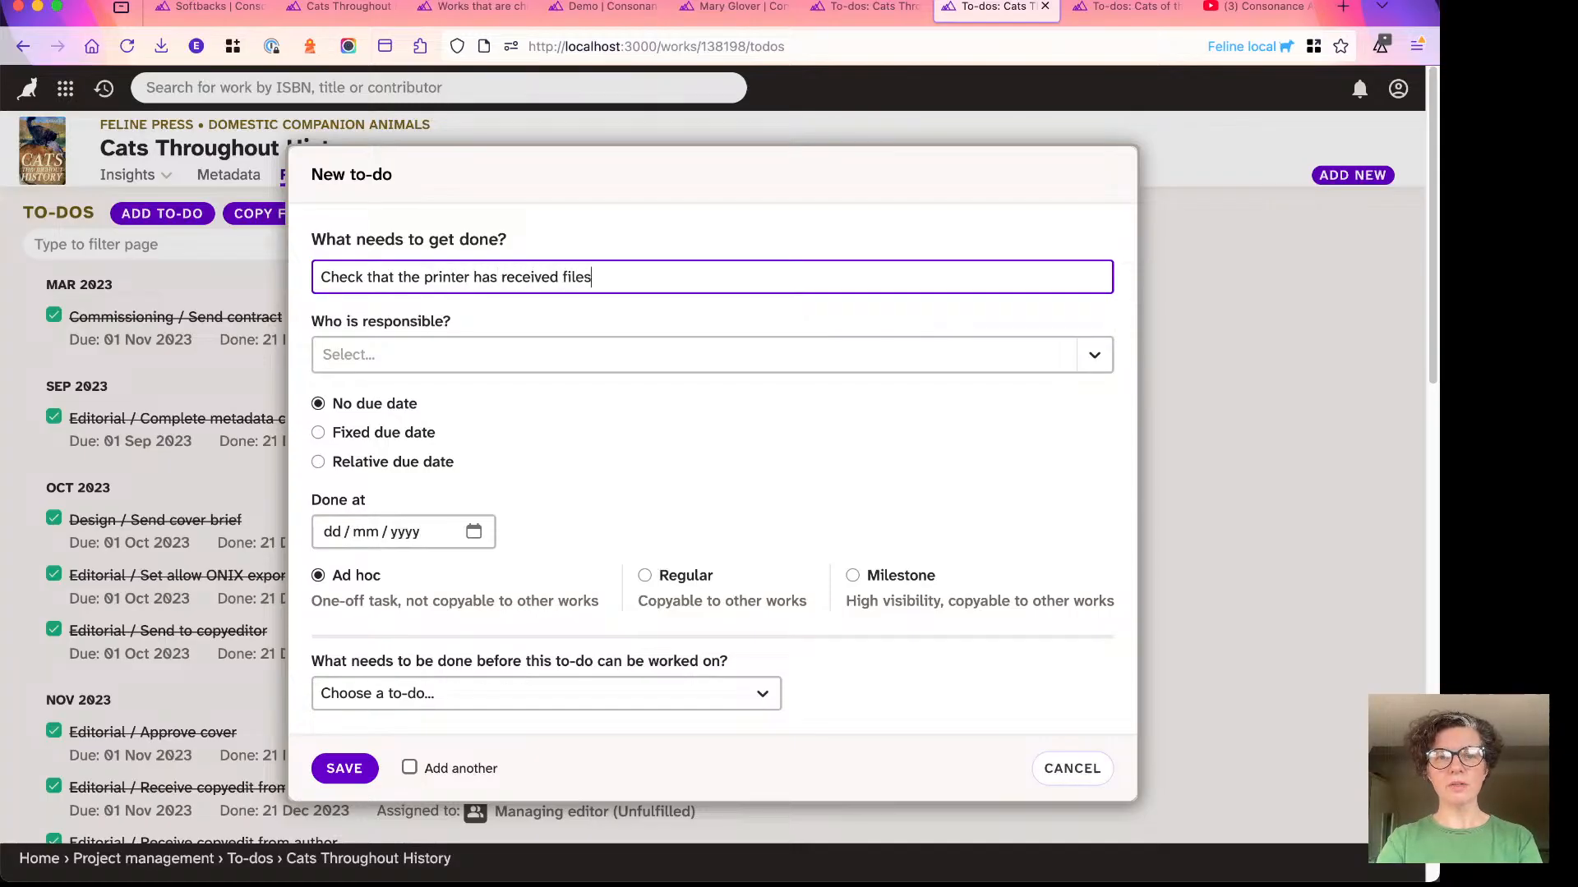
- Assign the new to-do to the responsible person by searching for their name
left_click(389, 358)
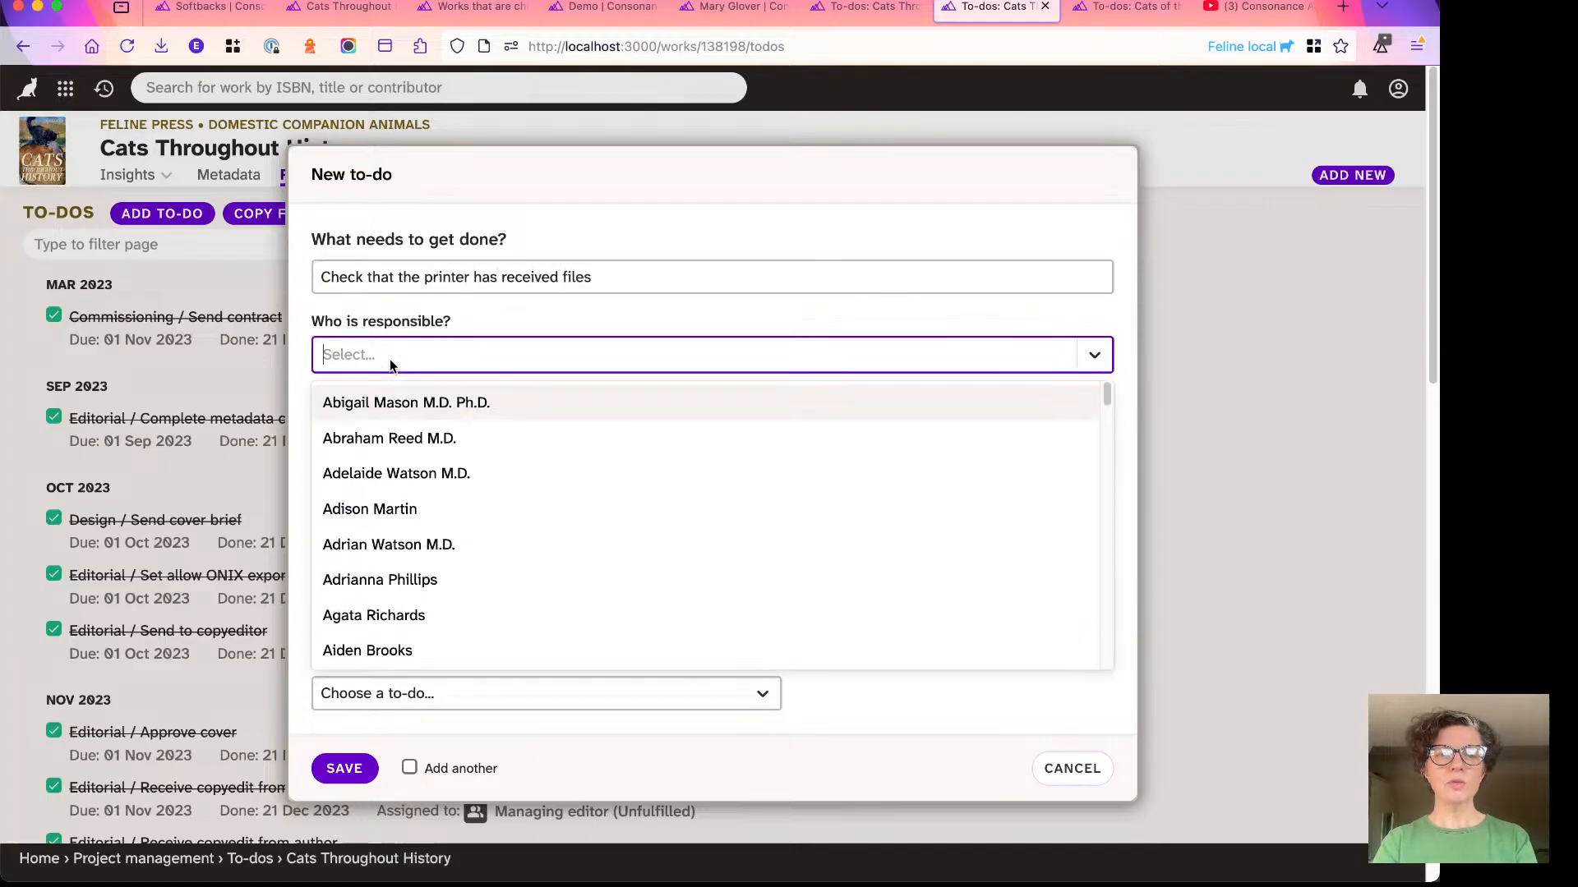
type("emma")
left_click(385, 403)
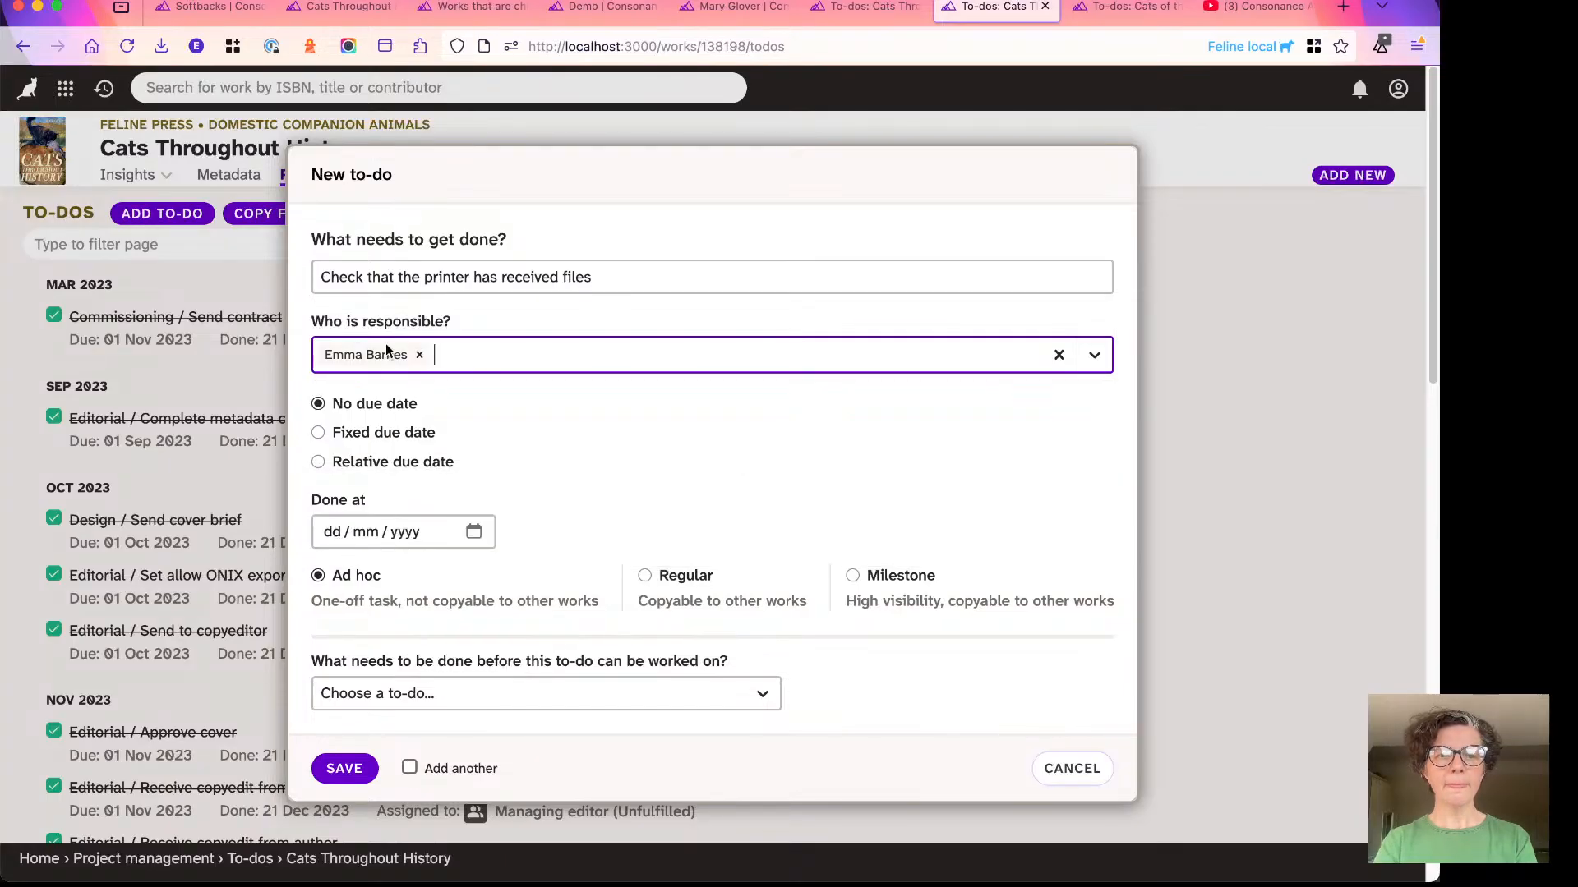
- Give the to-do a relative due date of 0 months and 4 days before the earliest press date, and save it
scroll(384, 370, "down", 1)
left_click(320, 462)
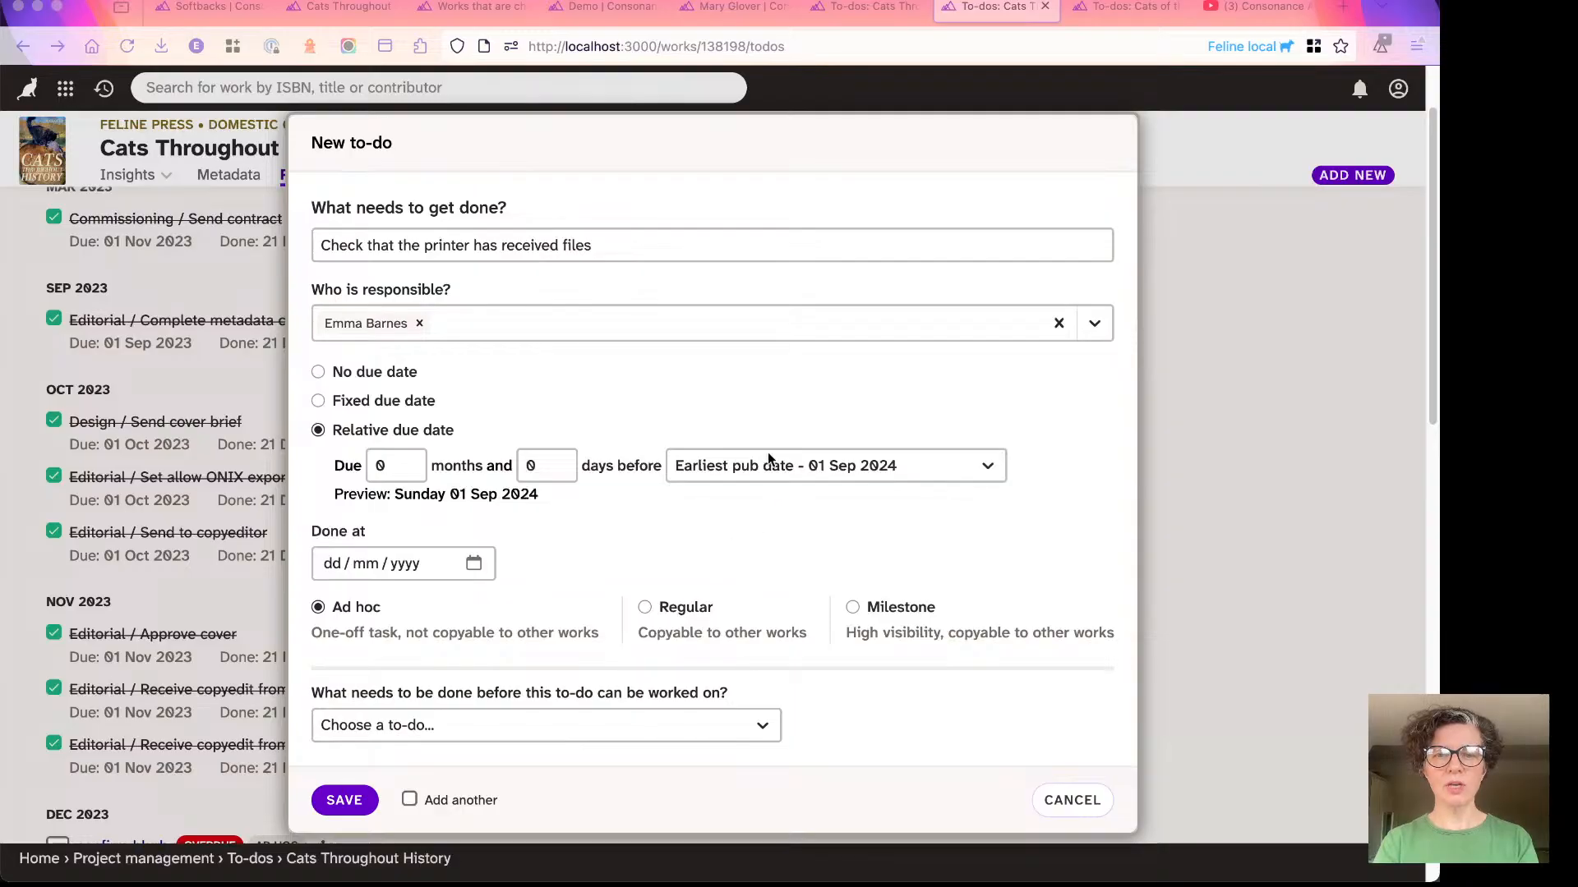
left_click(751, 466)
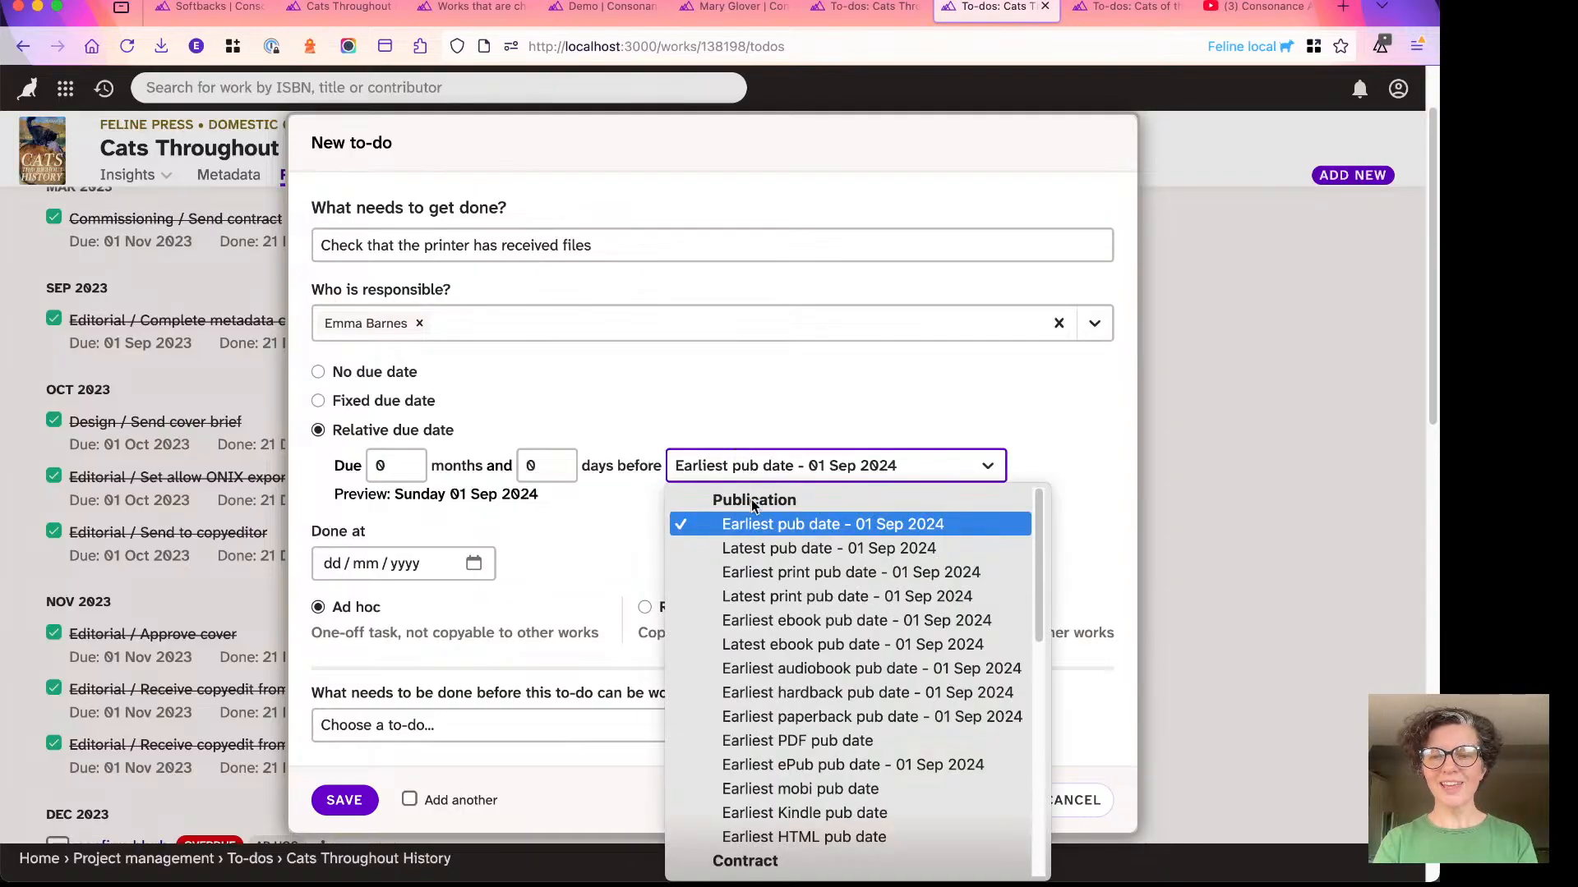
scroll(764, 575, "down", 10)
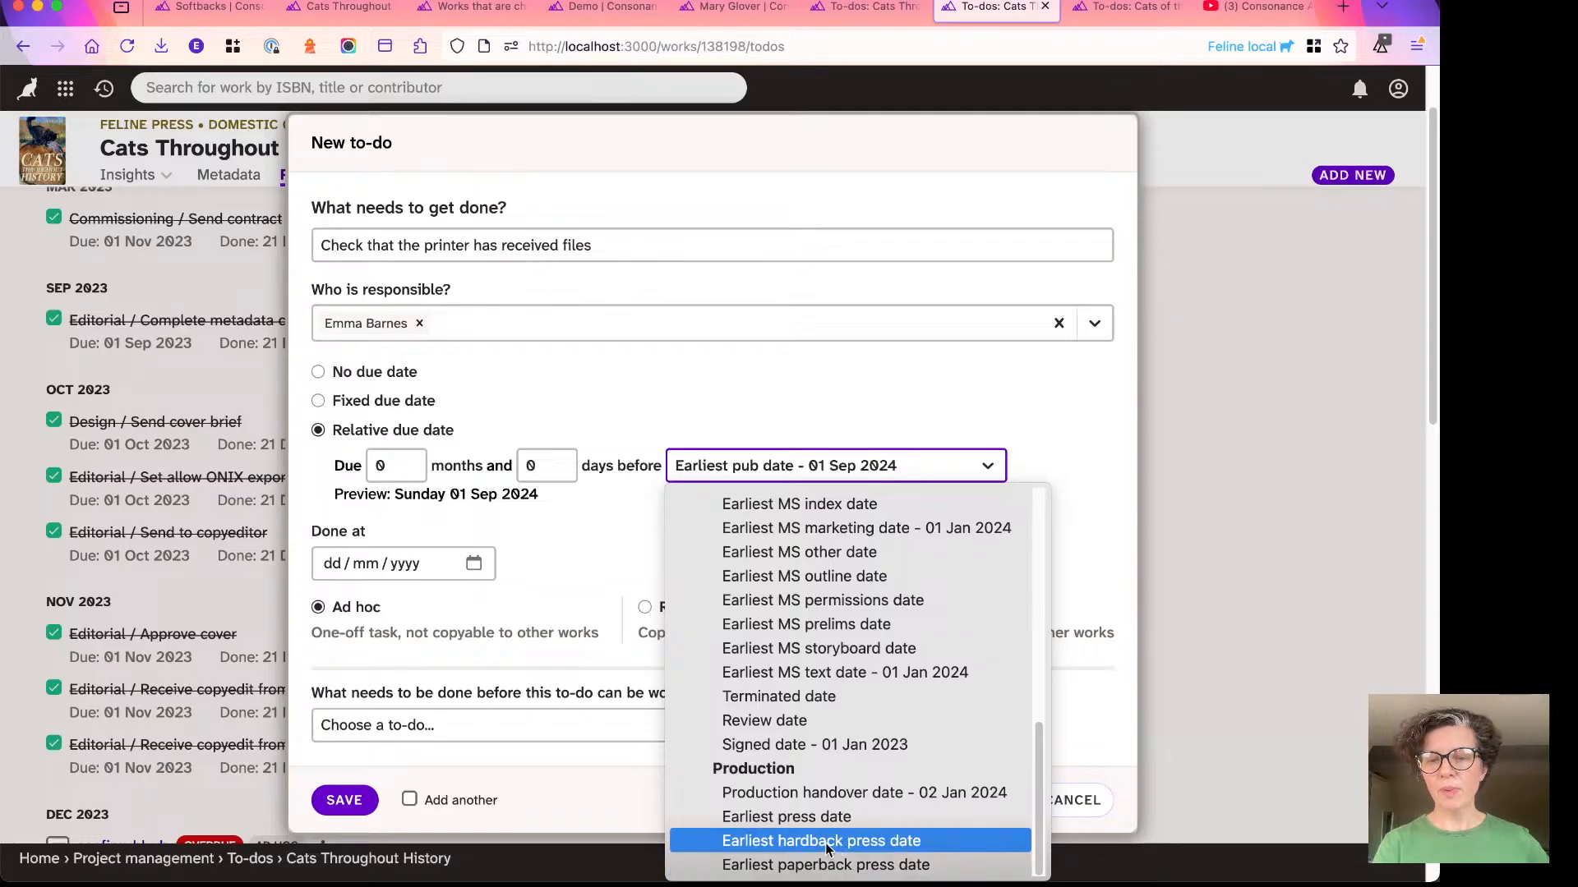
left_click(805, 818)
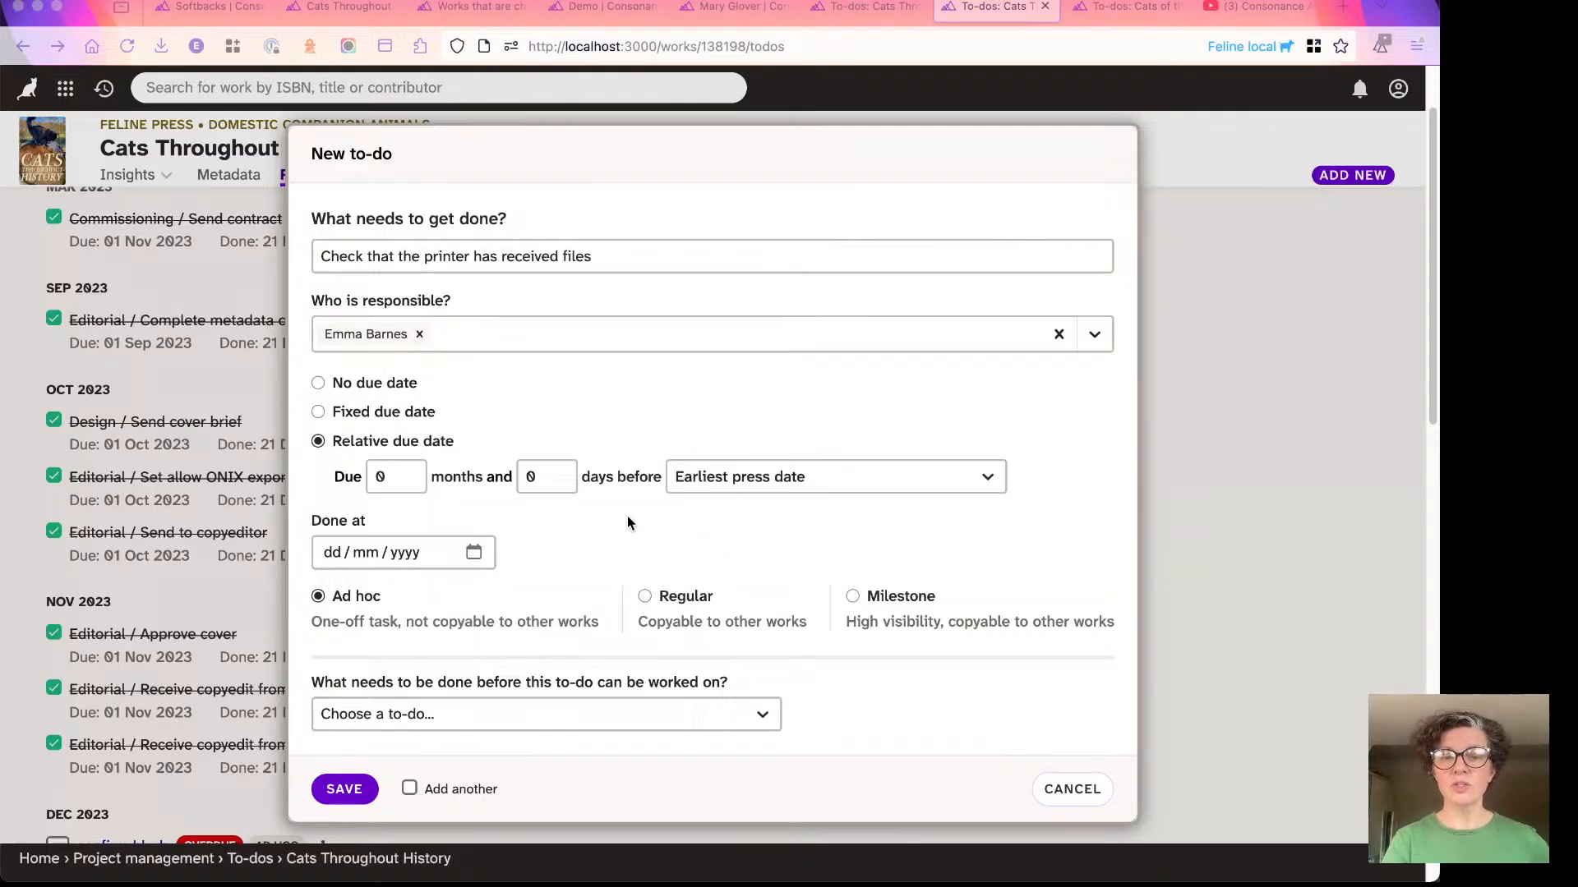
scroll(413, 503, "down", 4)
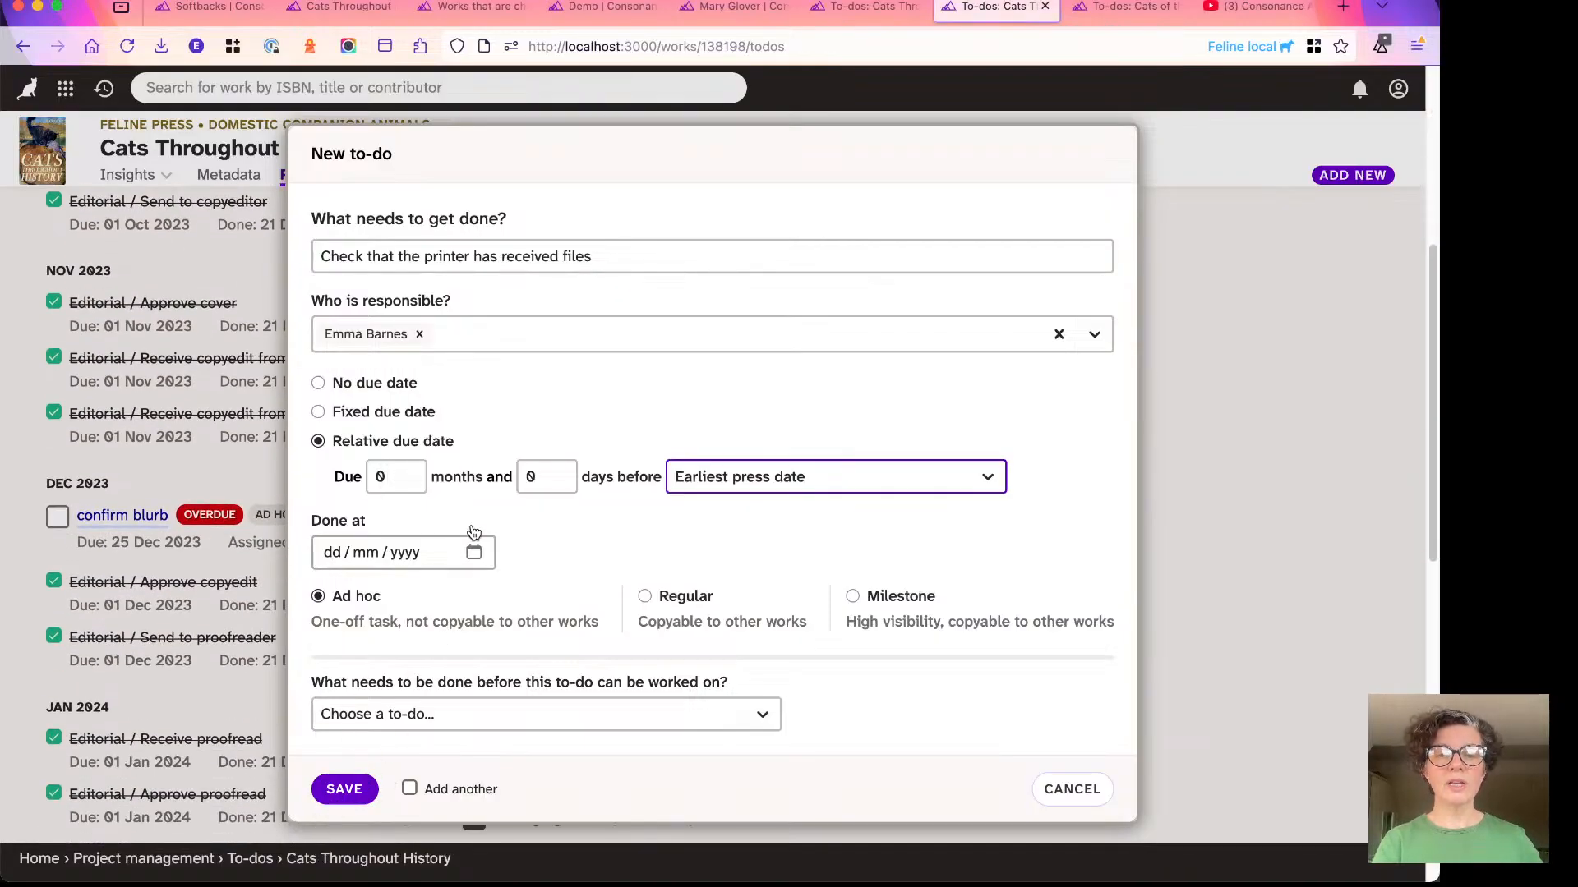
double_click(531, 478)
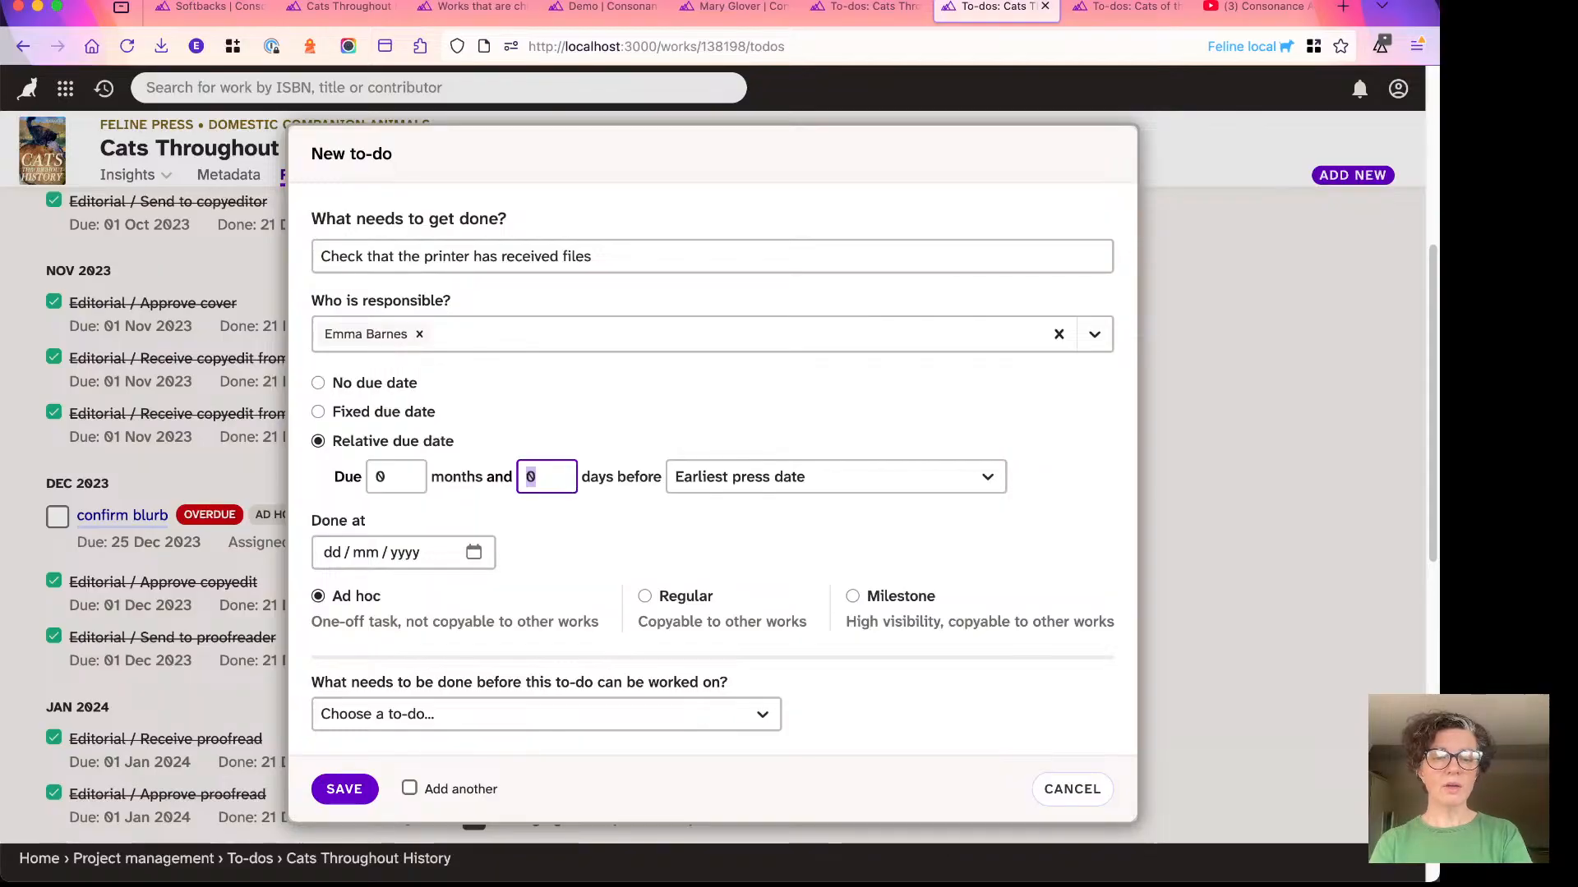
type("4")
left_click(341, 786)
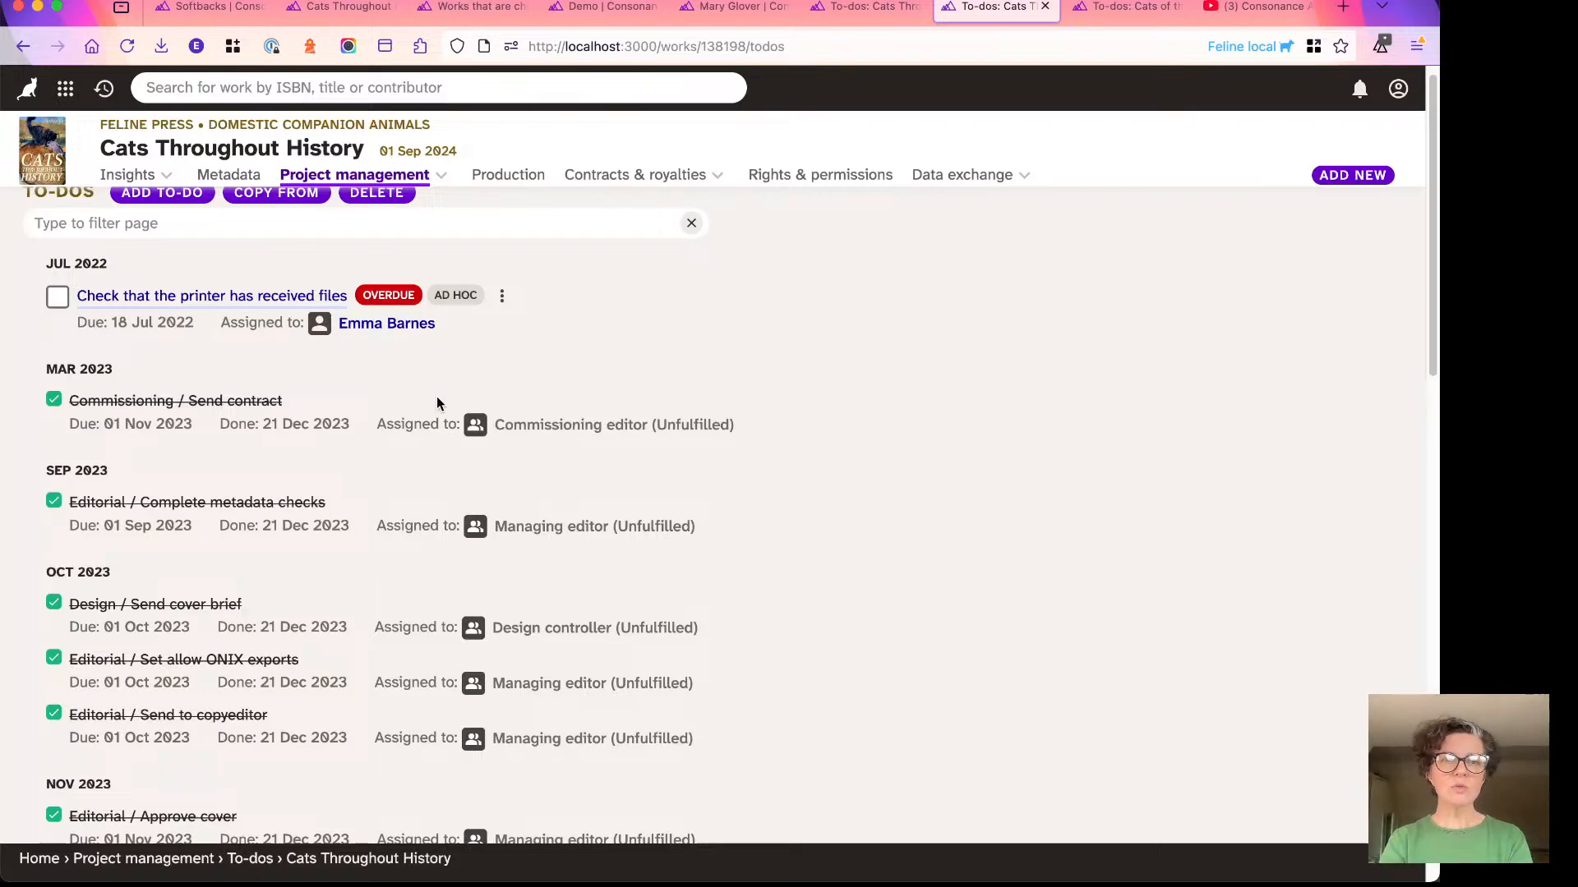
scroll(460, 345, "up", 1)
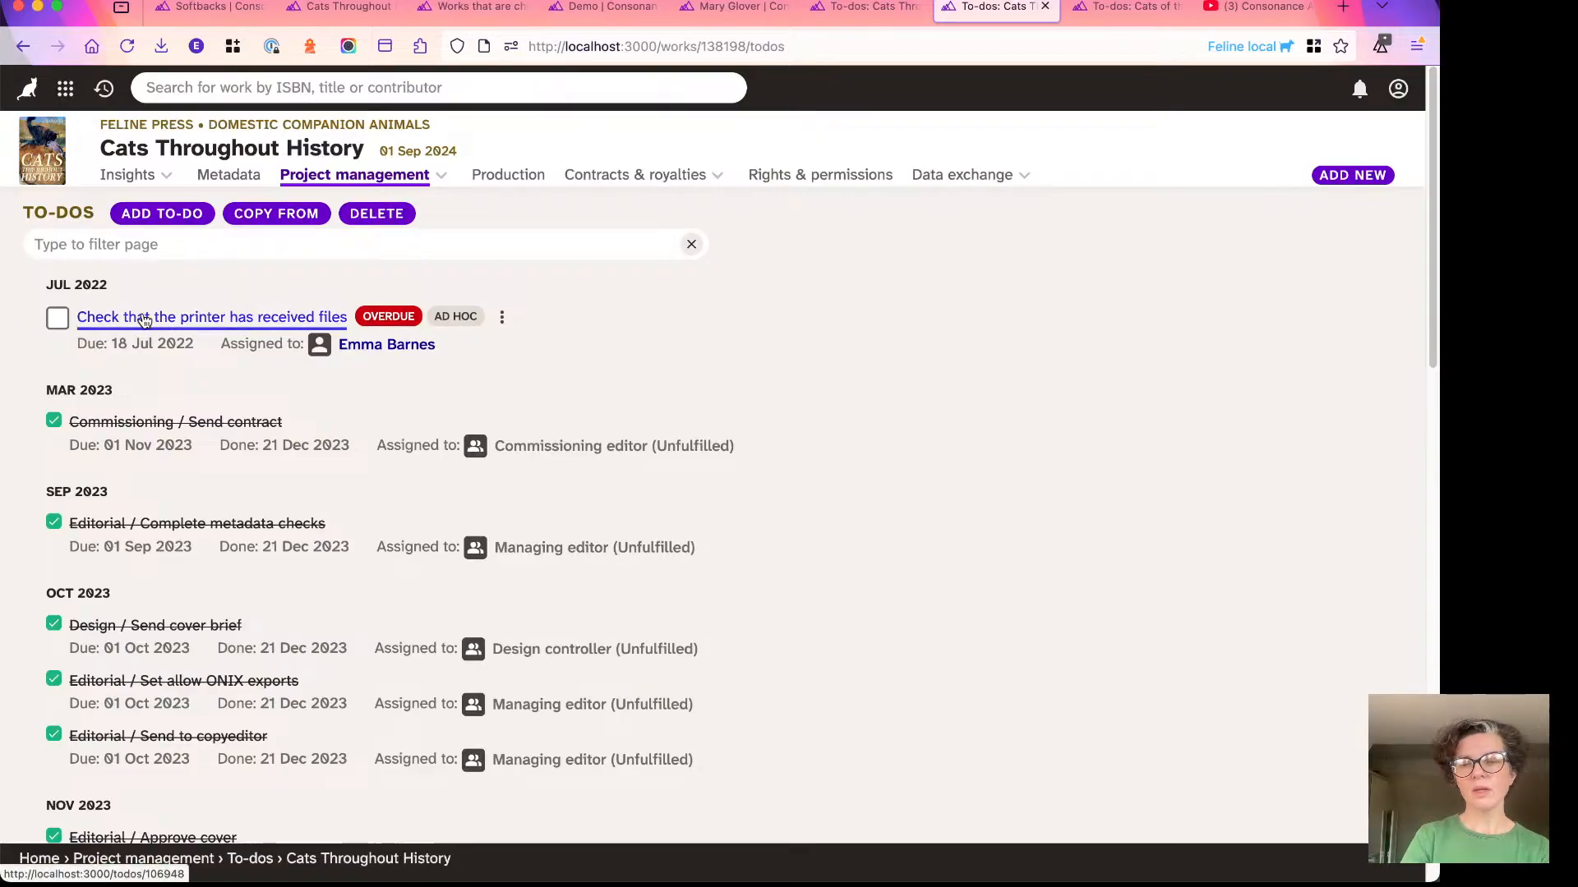